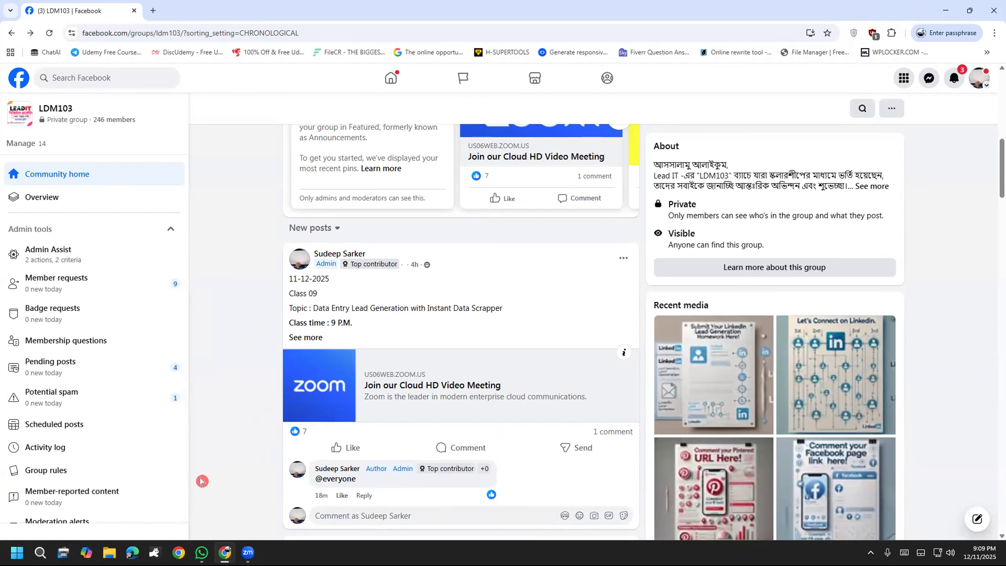
{"action": "scroll", "coordinate": [207, 477], "scroll_direction": "down", "scroll_amount": 1}
{"action": "scroll", "coordinate": [207, 476], "scroll_direction": "down", "scroll_amount": 7}
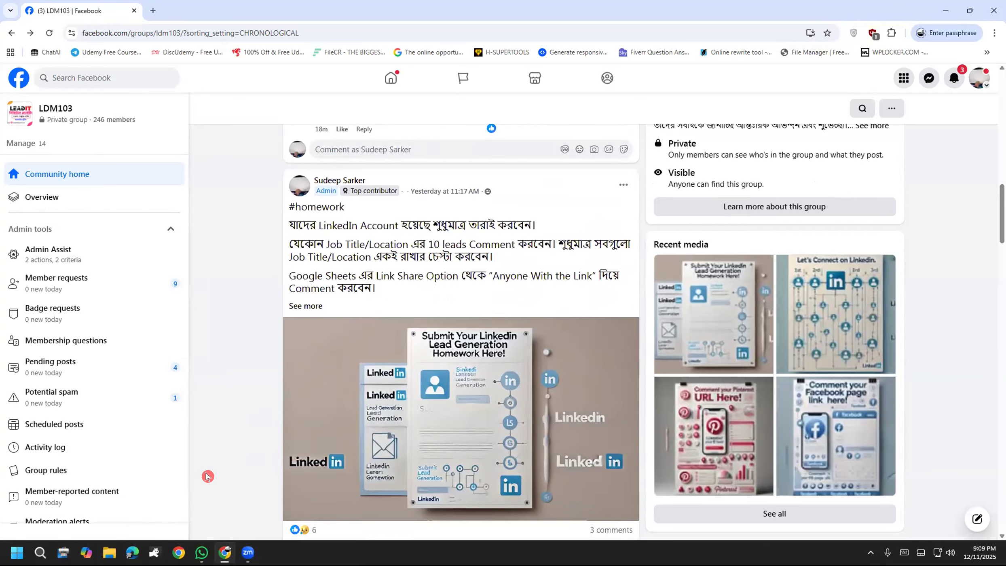
{"action": "scroll", "coordinate": [208, 476], "scroll_direction": "up", "scroll_amount": 6}
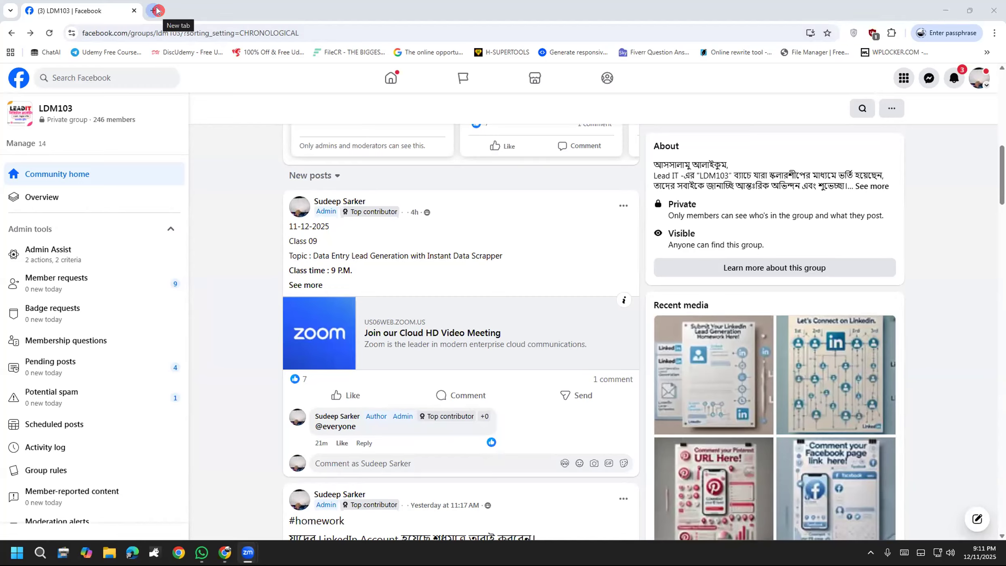
Highlight "Instant Data Scrapper" in the Class 09 post's topic and annotate it with a red arrow leading to a handwritten note.
{"action": "left_click", "coordinate": [424, 253]}
{"action": "left_click_drag", "start_coordinate": [424, 253], "coordinate": [512, 262]}
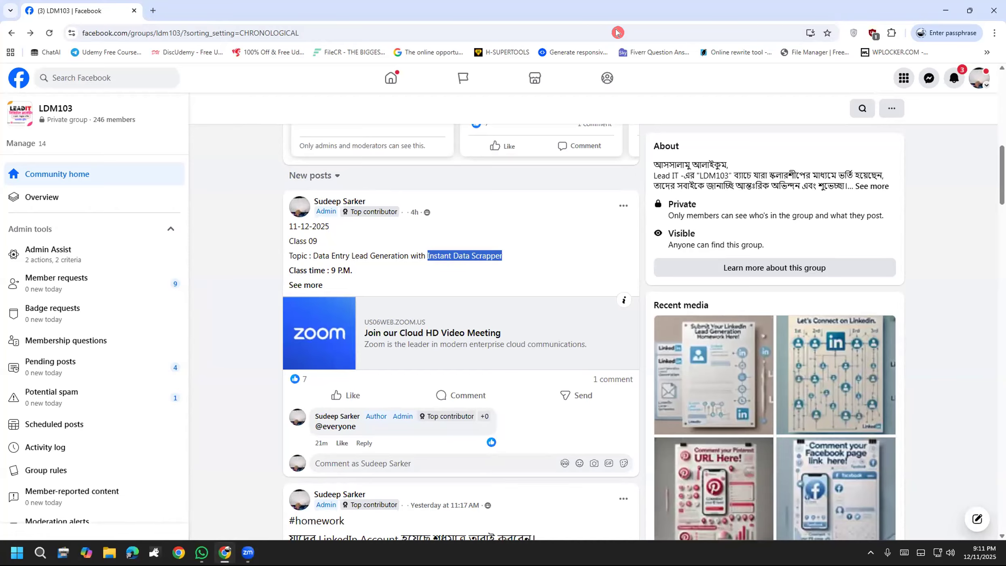
{"action": "left_click_drag", "start_coordinate": [453, 259], "coordinate": [517, 221]}
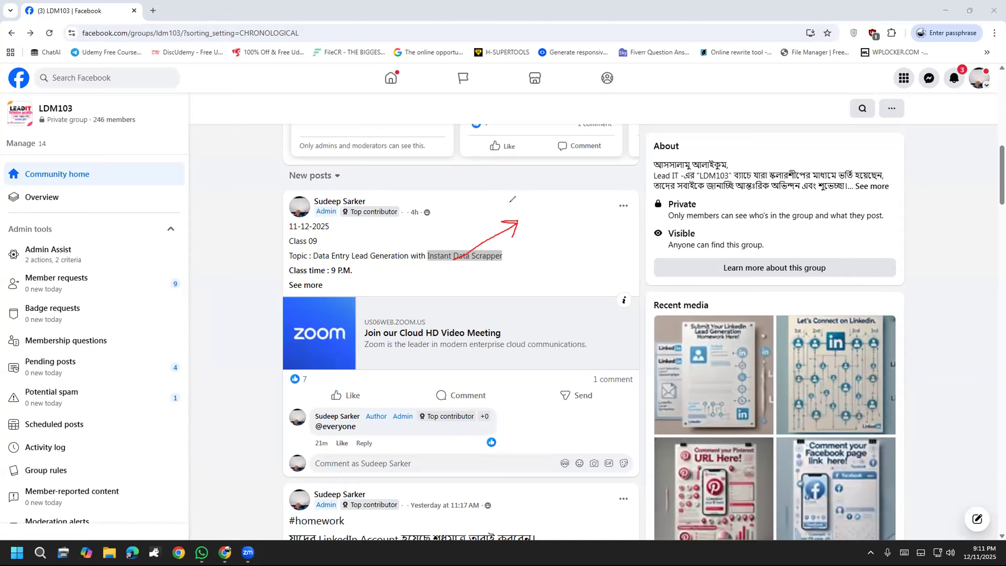
{"action": "mouse_move", "coordinate": [512, 198]}
{"action": "left_mouse_down"}
{"action": "mouse_move", "coordinate": [533, 227]}
{"action": "mouse_move", "coordinate": [556, 198]}
{"action": "mouse_move", "coordinate": [582, 191]}
{"action": "mouse_move", "coordinate": [572, 215]}
{"action": "left_mouse_up"}
{"action": "left_click", "coordinate": [554, 192]}
{"action": "mouse_move", "coordinate": [585, 174]}
{"action": "left_mouse_down"}
{"action": "mouse_move", "coordinate": [588, 208]}
{"action": "mouse_move", "coordinate": [619, 160]}
{"action": "mouse_move", "coordinate": [619, 190]}
{"action": "left_mouse_up"}
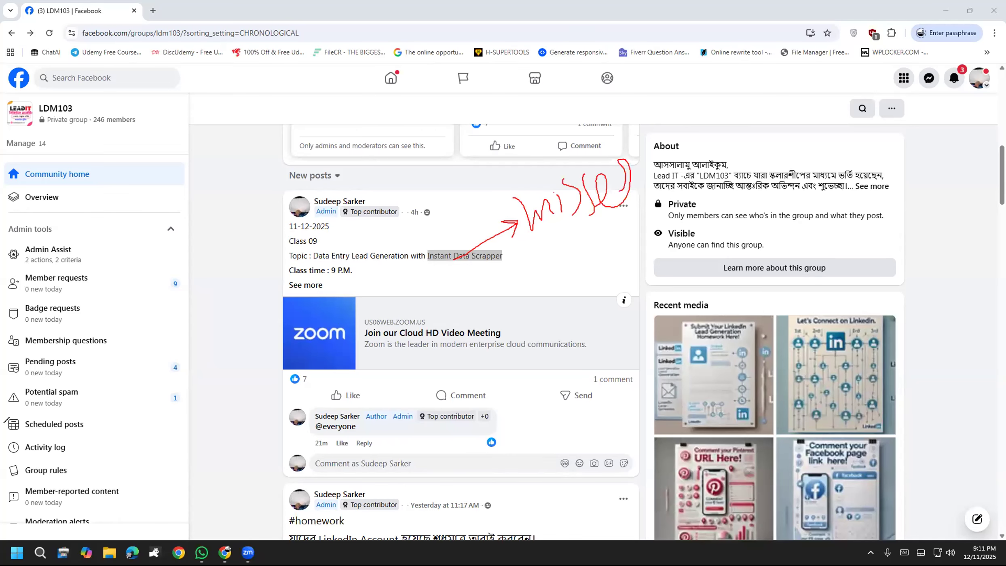
Search Google for "instant data scraper extension" in a new tab and open the extension's Chrome Web Store page.
{"action": "left_click", "coordinate": [153, 10]}
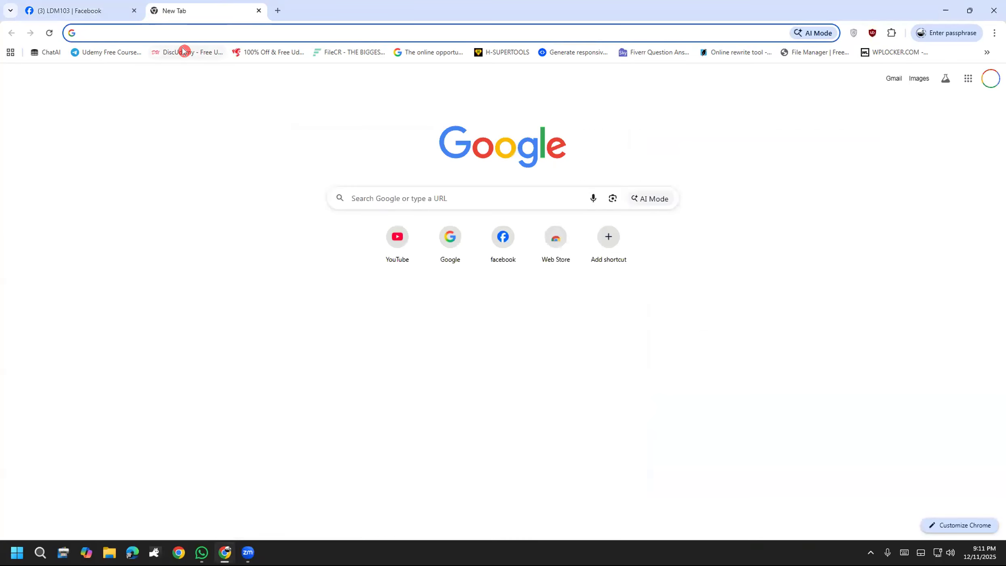
{"action": "type", "text": "google"}
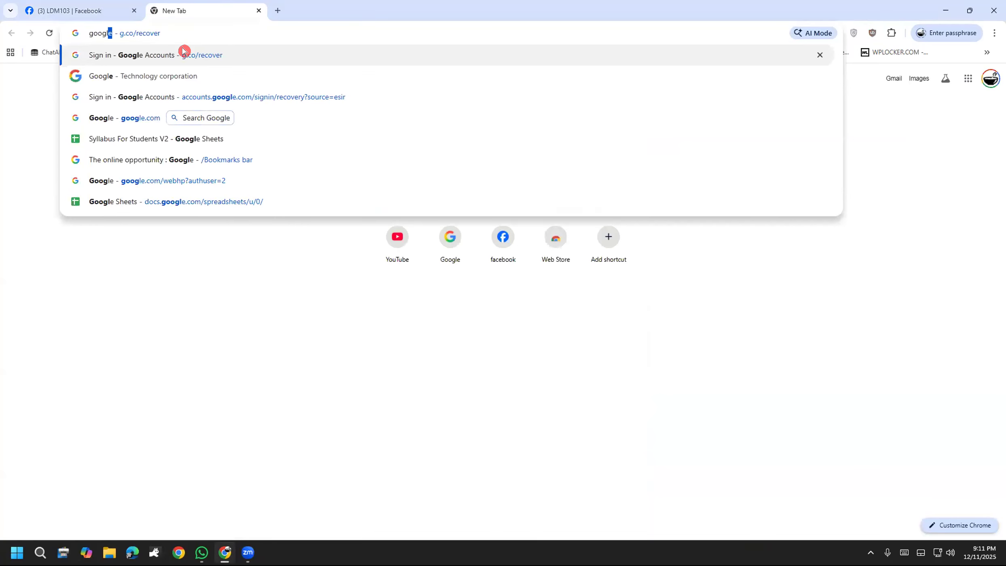
{"action": "key", "text": "Return"}
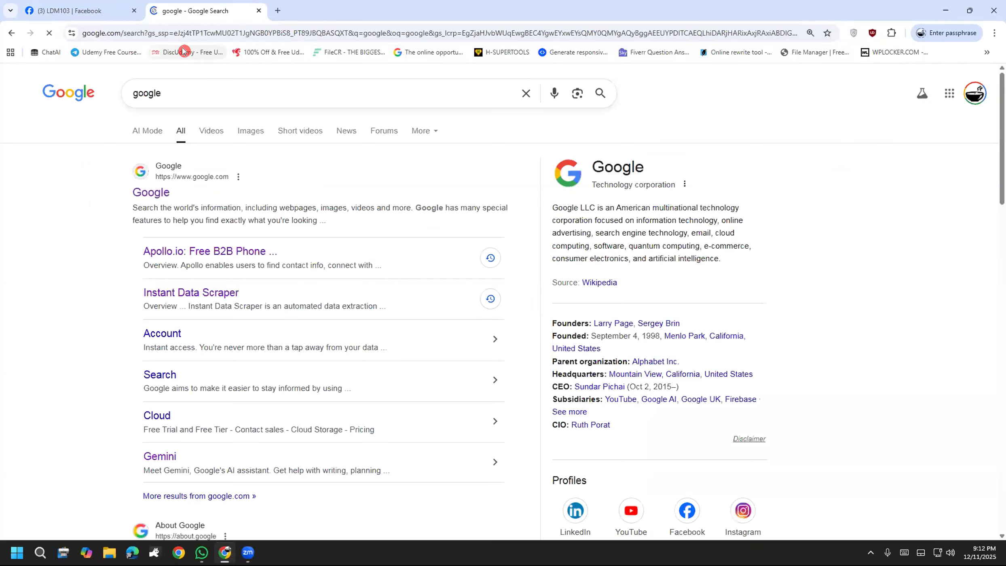
{"action": "left_click", "coordinate": [522, 102]}
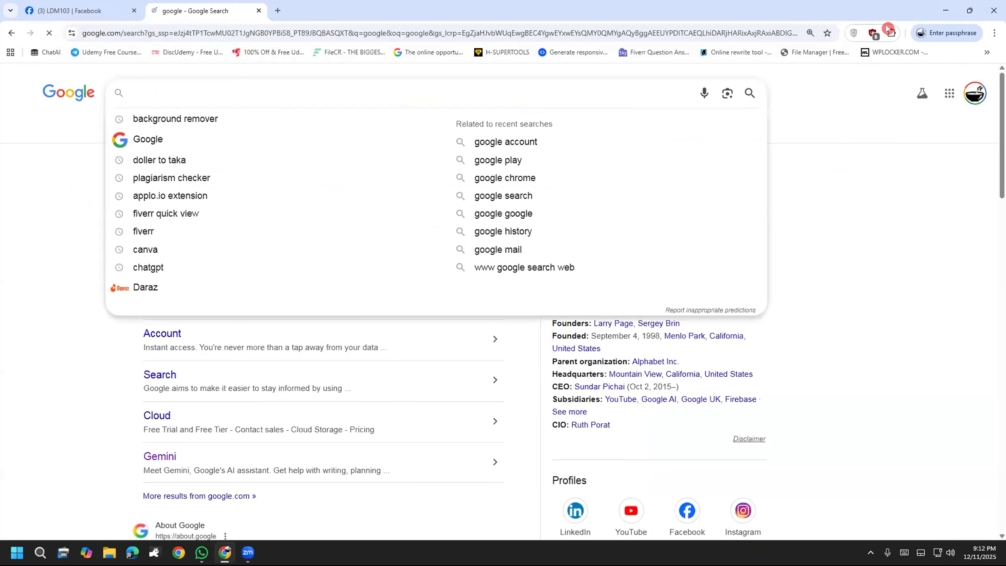
{"action": "type", "text": "in"}
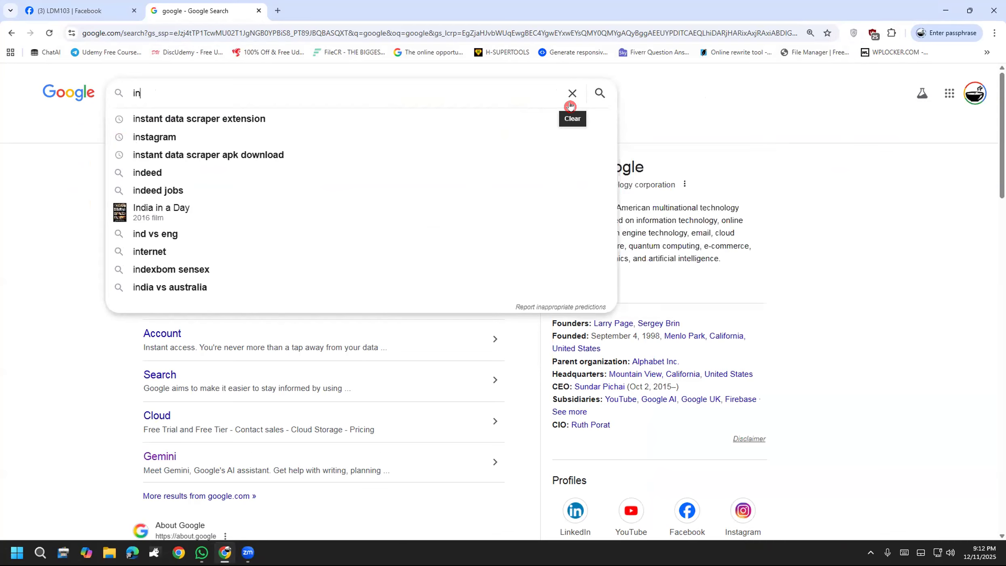
{"action": "left_click", "coordinate": [571, 118]}
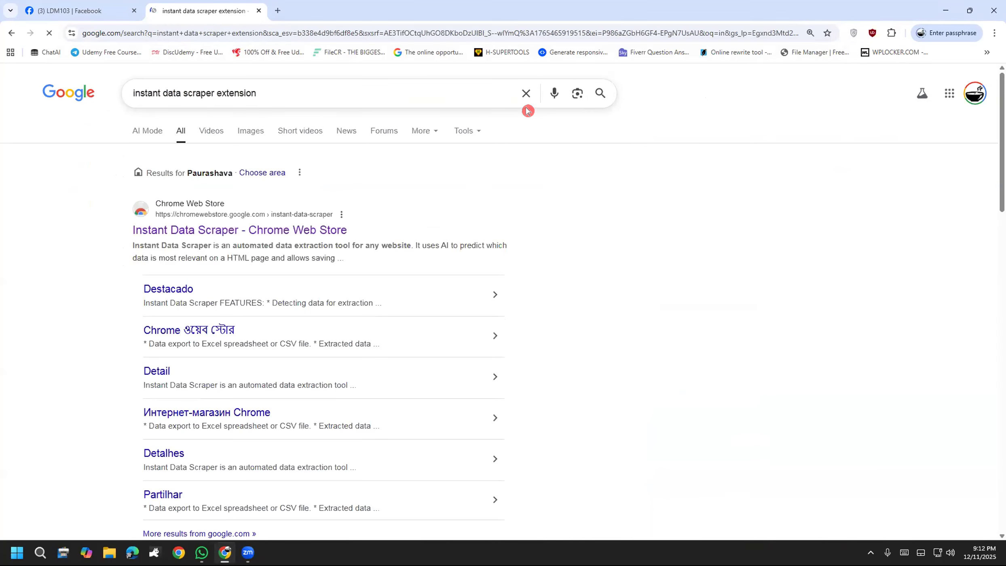
{"action": "left_click", "coordinate": [299, 227]}
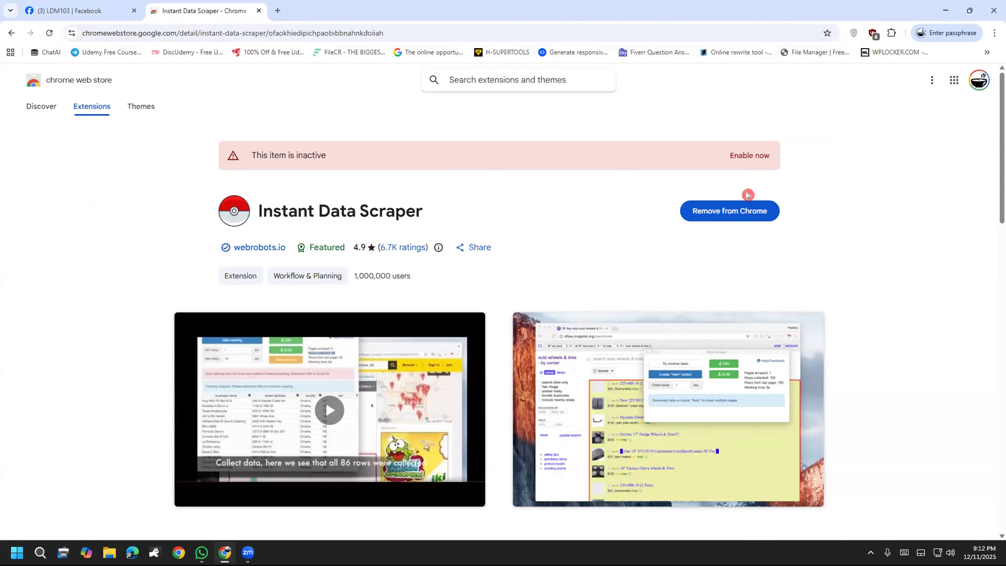
Remove the inactive Instant Data Scraper extension from Chrome and install it again.
{"action": "left_click", "coordinate": [755, 209]}
{"action": "left_click", "coordinate": [815, 125]}
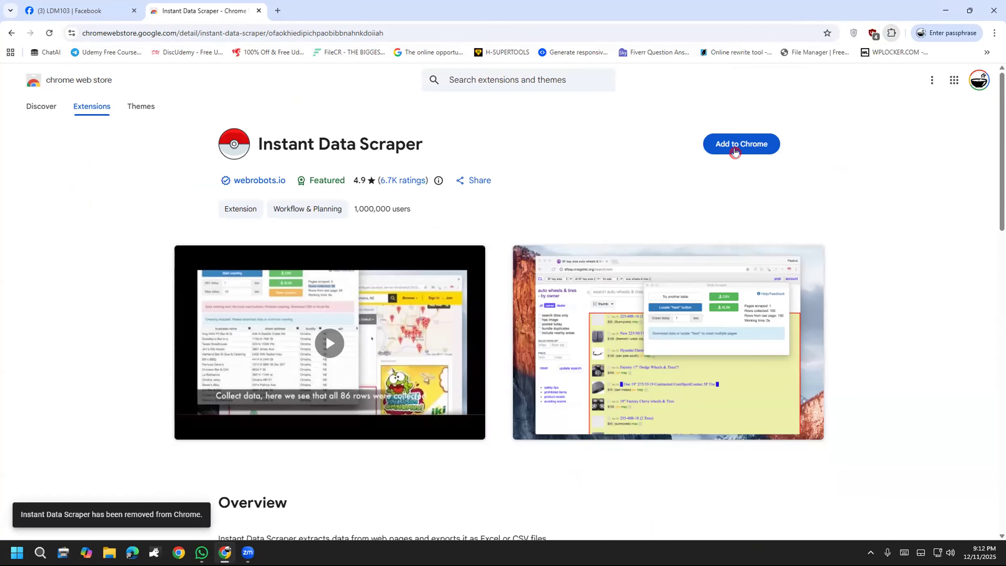
{"action": "left_click", "coordinate": [710, 153]}
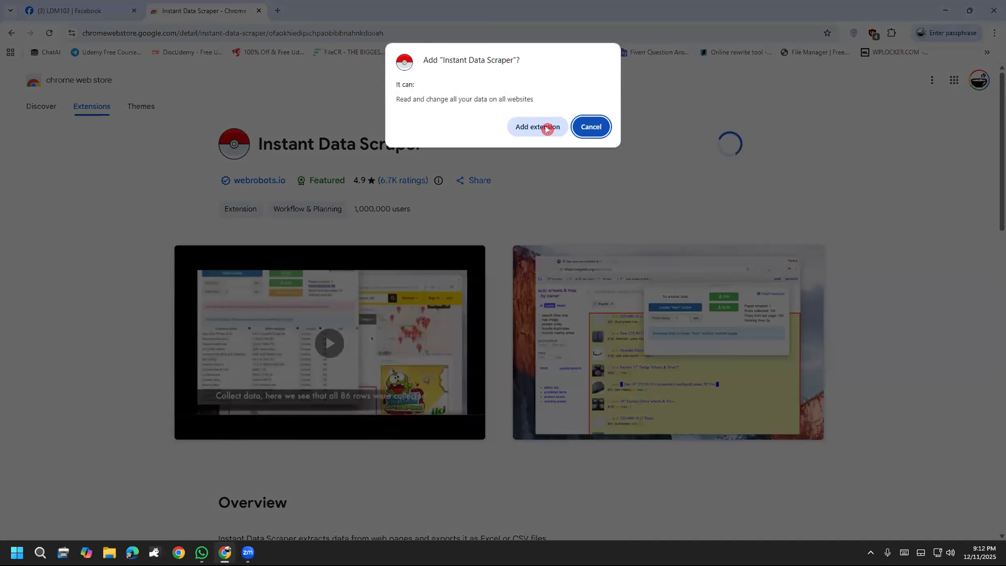
{"action": "left_click", "coordinate": [519, 131]}
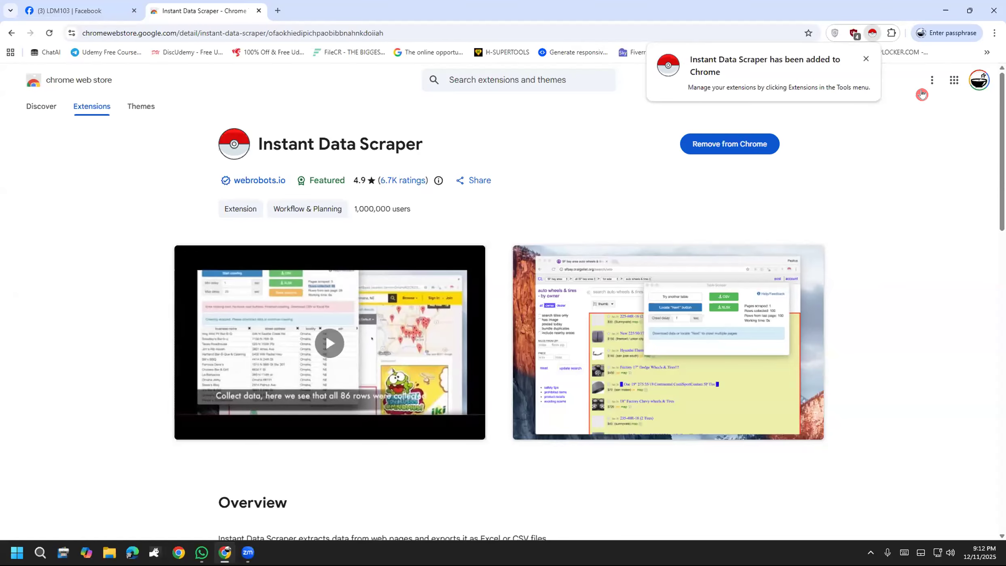
Pin the Instant Data Scraper extension in Chrome and highlight its name on the store page.
{"action": "left_click", "coordinate": [890, 35]}
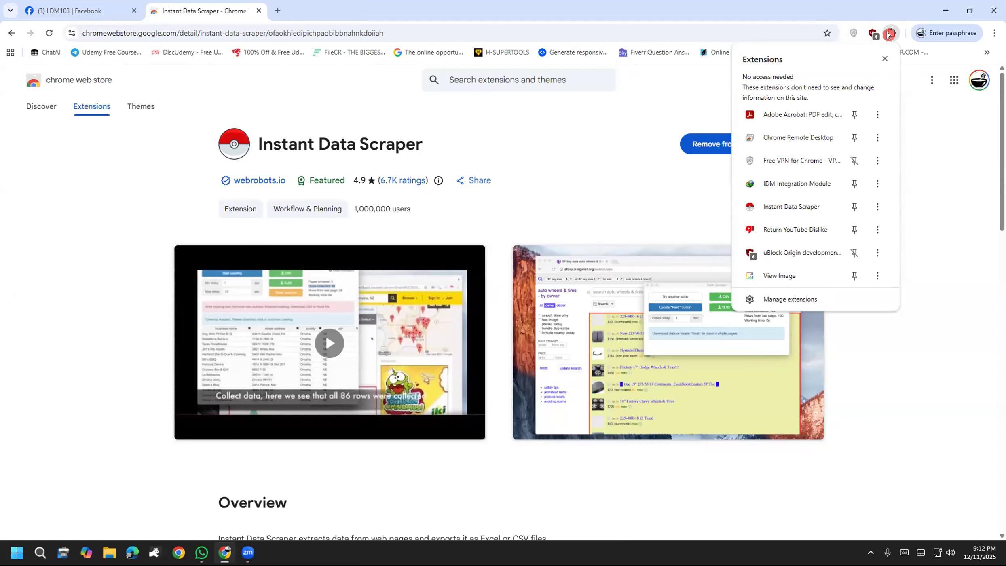
{"action": "left_click", "coordinate": [854, 207]}
{"action": "left_click", "coordinate": [923, 182]}
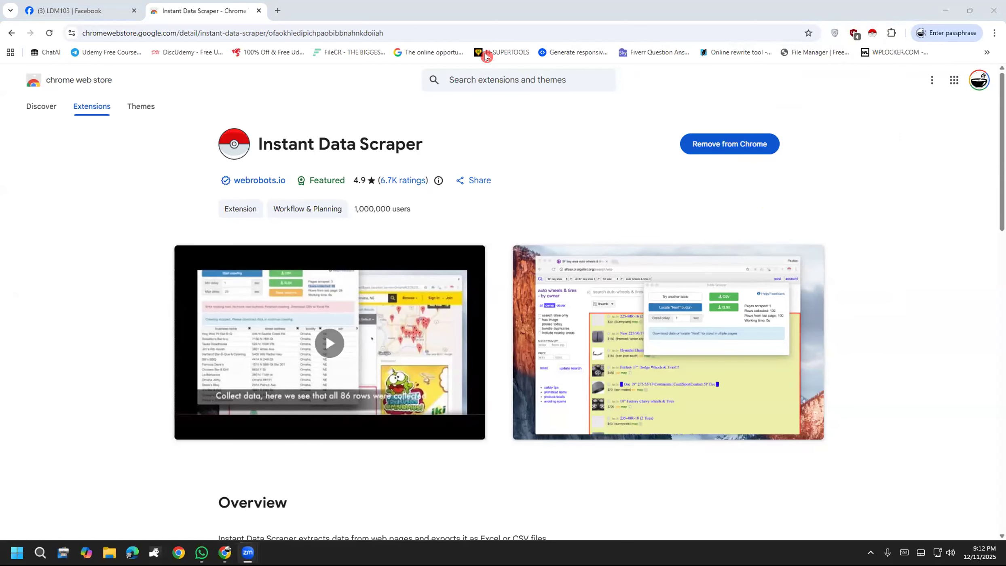
{"action": "left_click_drag", "start_coordinate": [258, 144], "coordinate": [449, 146]}
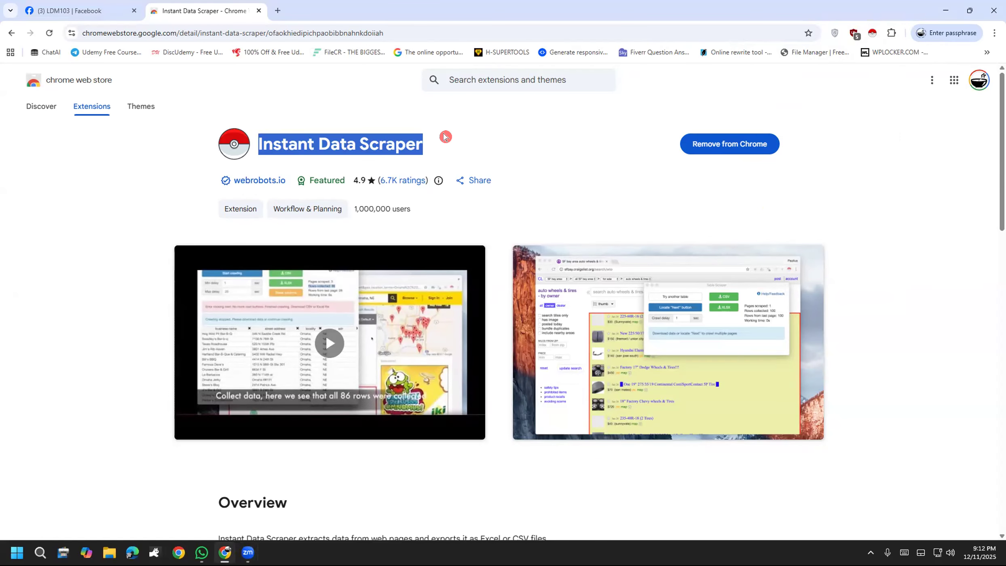
Search Google for "a2zbookmarking" and open the A2ZBookmarking.com website.
{"action": "left_click", "coordinate": [428, 28]}
{"action": "left_click_drag", "start_coordinate": [444, 26], "coordinate": [70, 84]}
{"action": "type", "text": "g.co/recover"}
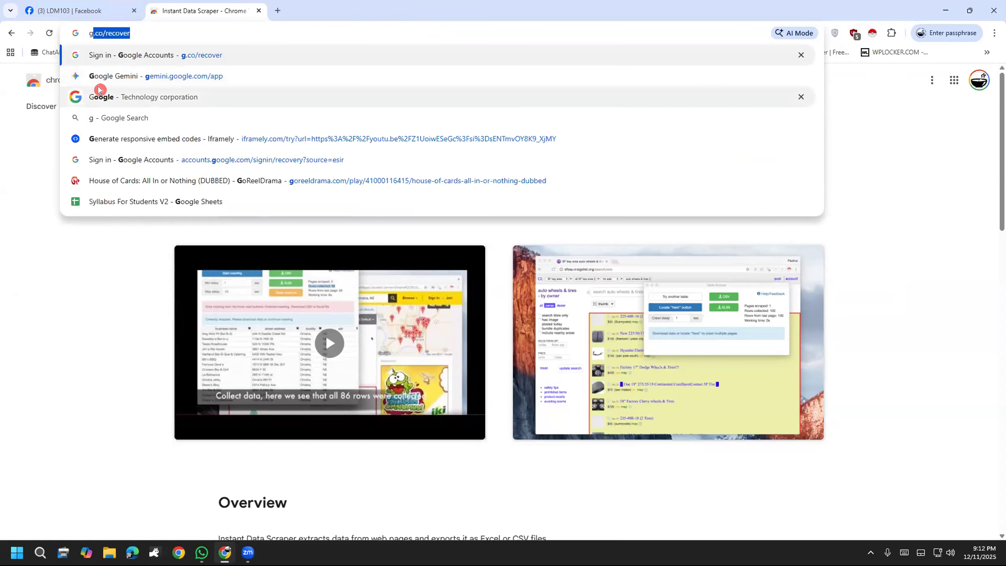
{"action": "left_click", "coordinate": [138, 101]}
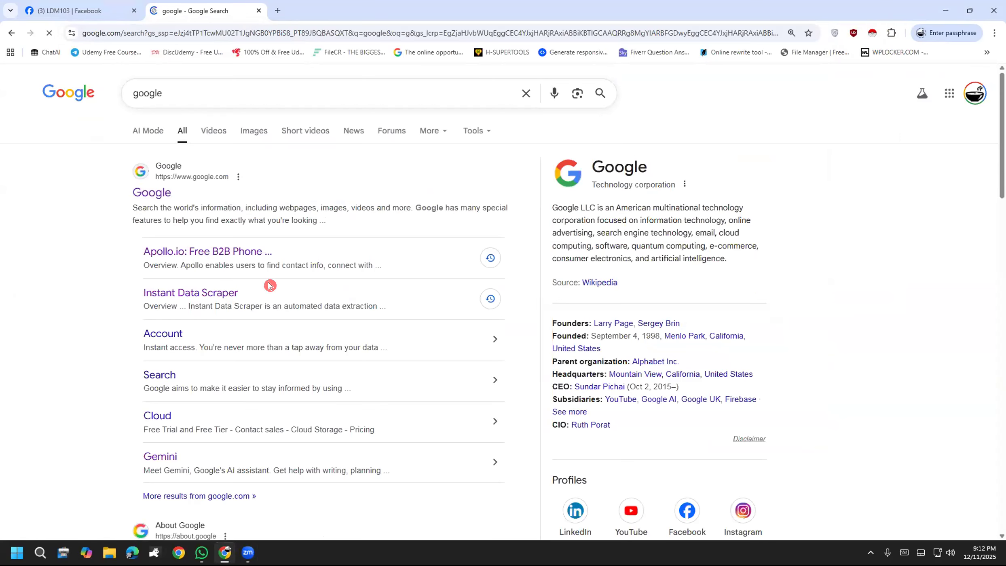
{"action": "left_click", "coordinate": [529, 93]}
{"action": "type", "text": "a2z"}
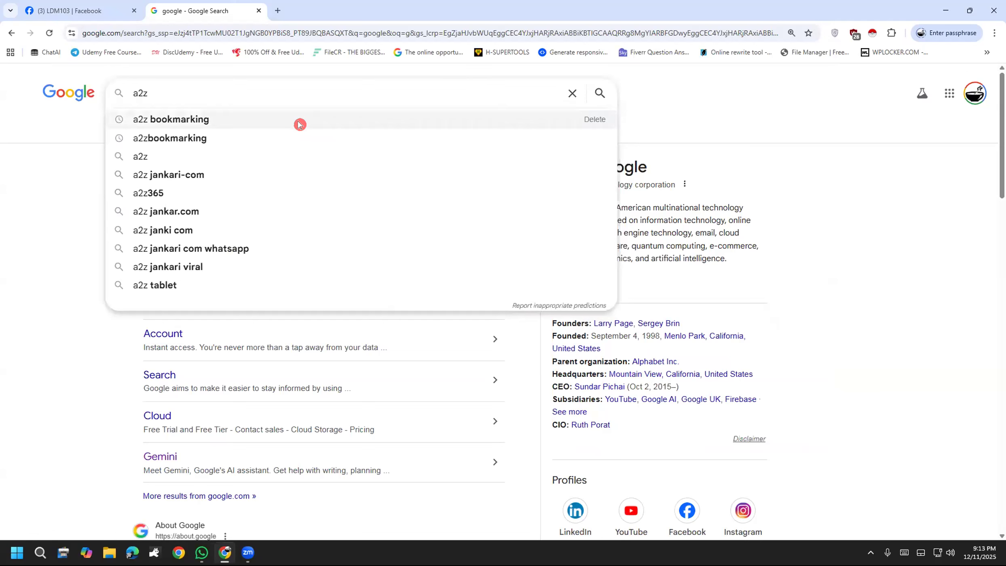
{"action": "left_click", "coordinate": [267, 138]}
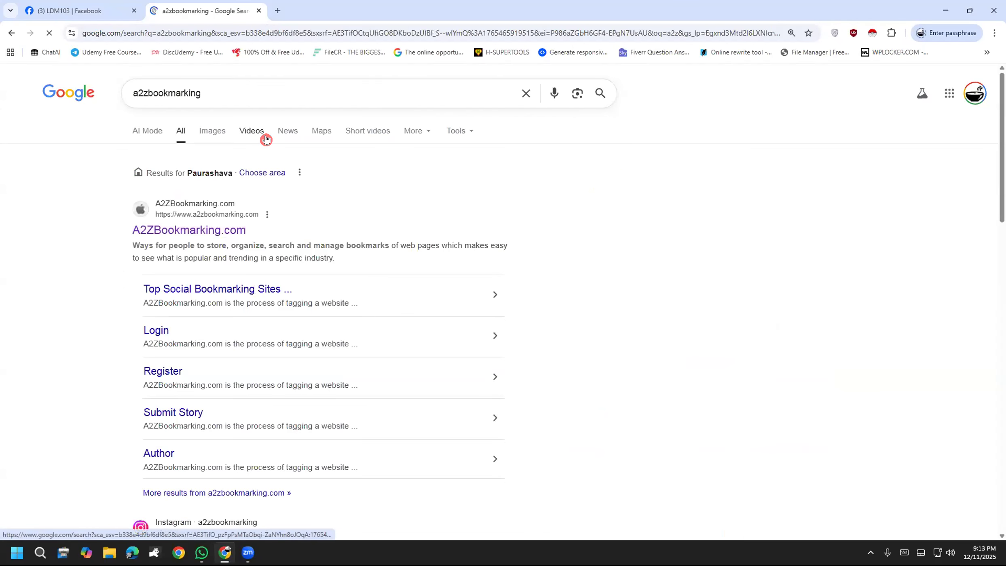
{"action": "left_click", "coordinate": [175, 227]}
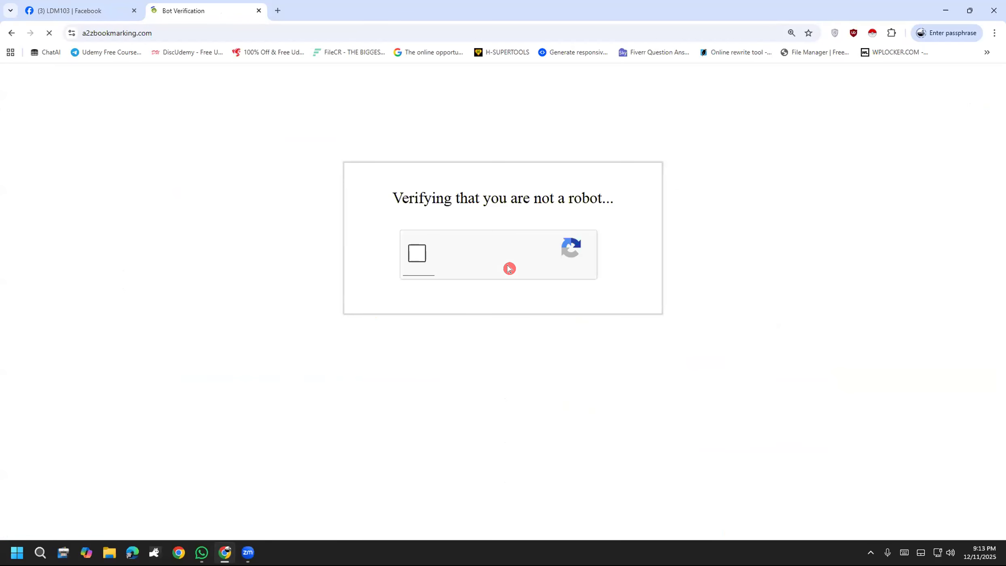
Complete the reCAPTCHA robot check by selecting all images with cars and verifying.
{"action": "left_click", "coordinate": [400, 261]}
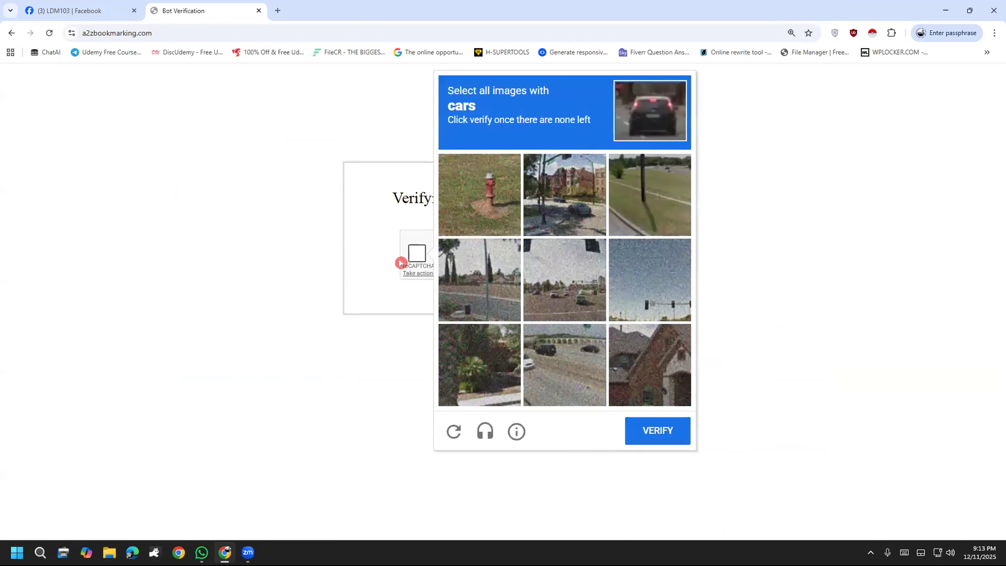
{"action": "left_click", "coordinate": [483, 295]}
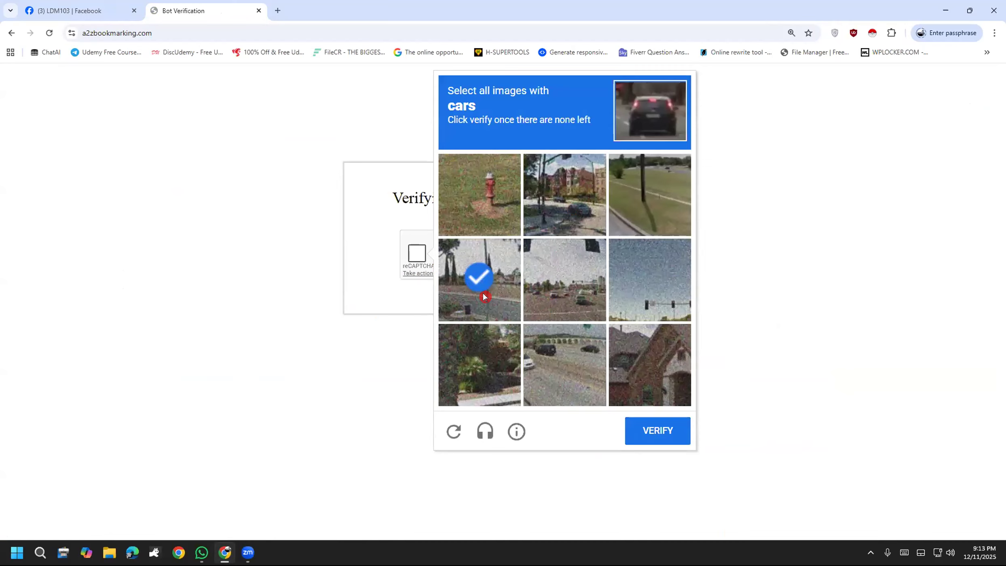
{"action": "left_click", "coordinate": [564, 193]}
{"action": "left_click", "coordinate": [542, 351]}
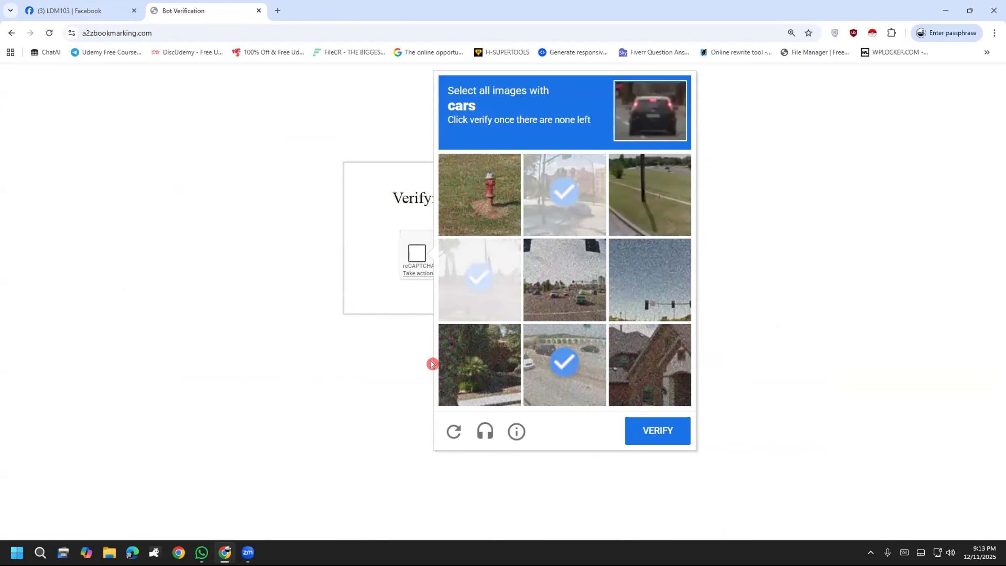
{"action": "left_click", "coordinate": [576, 277]}
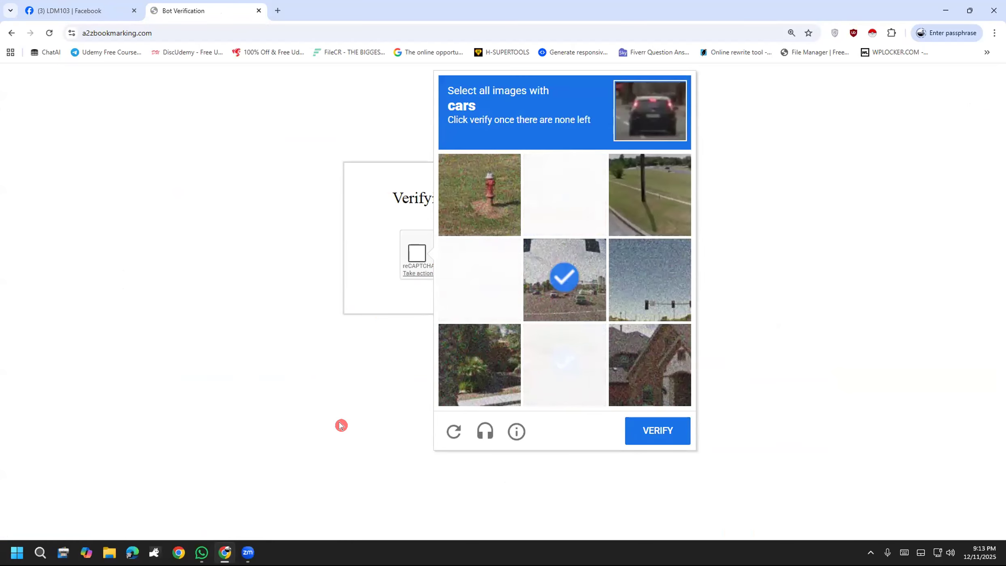
{"action": "left_click", "coordinate": [481, 279]}
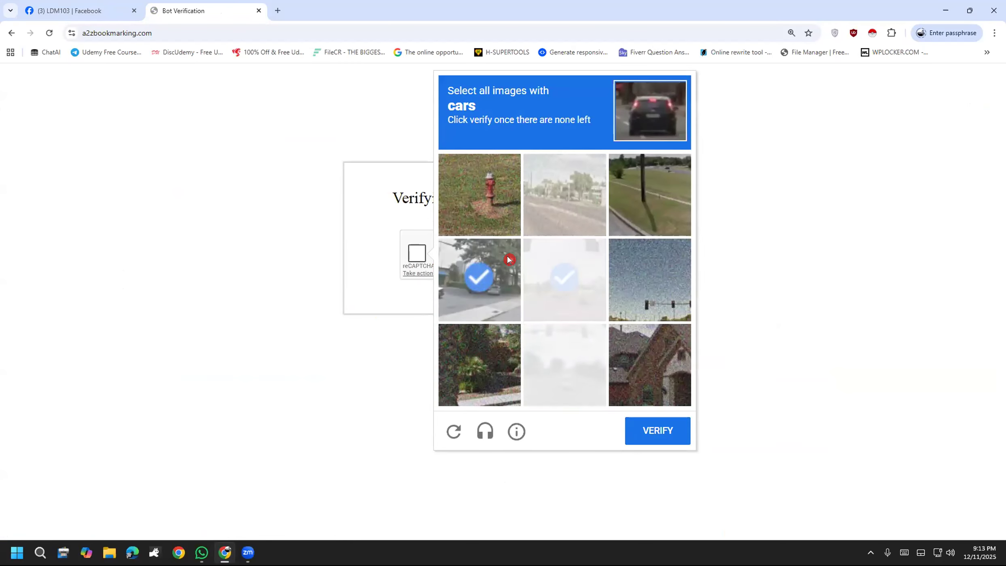
{"action": "left_click", "coordinate": [560, 362]}
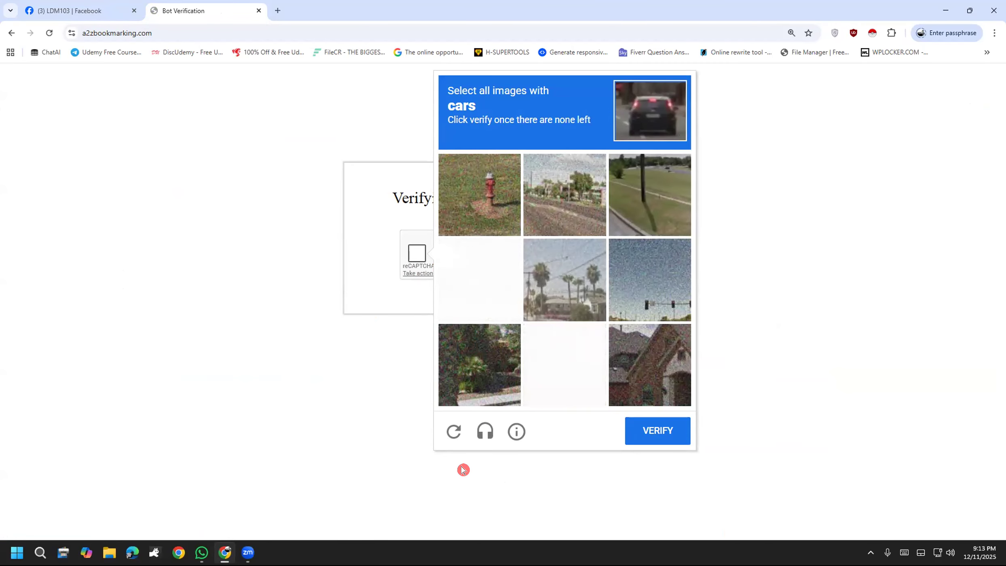
{"action": "left_click", "coordinate": [479, 276]}
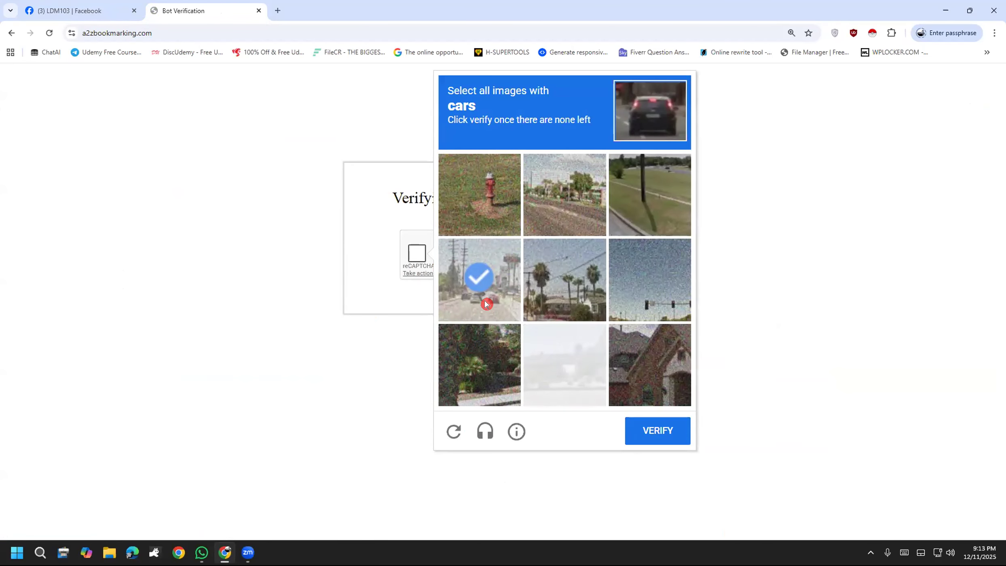
{"action": "left_click", "coordinate": [563, 386]}
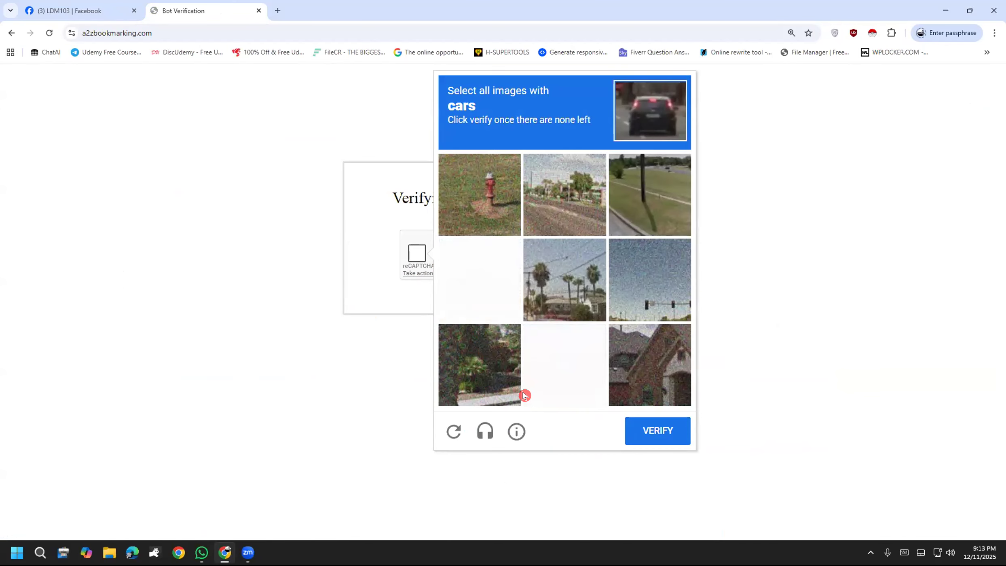
{"action": "left_click", "coordinate": [643, 441]}
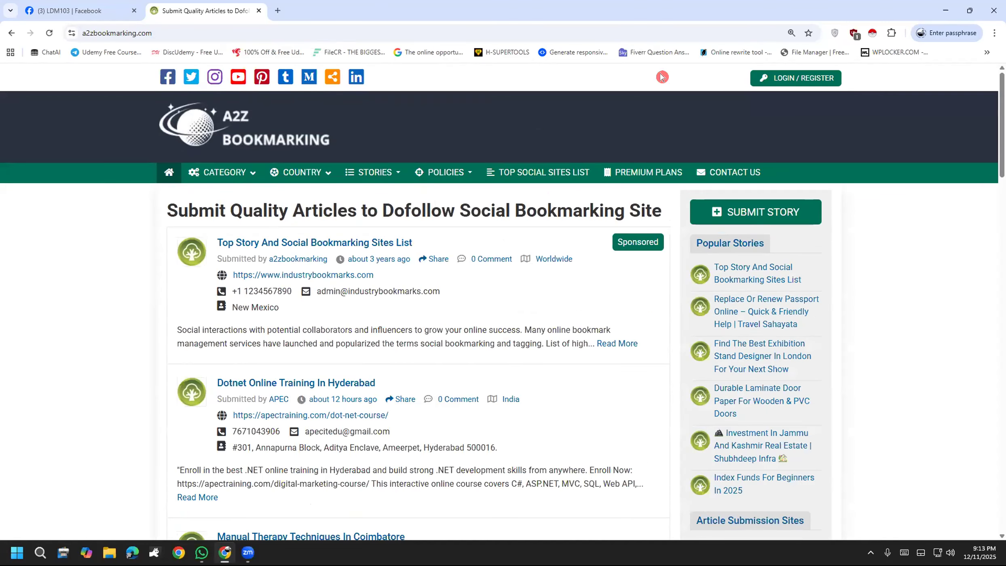
Disable the ad blocker for a2zbookmarking.com and reload the page.
{"action": "left_click", "coordinate": [856, 36]}
{"action": "left_click", "coordinate": [788, 94]}
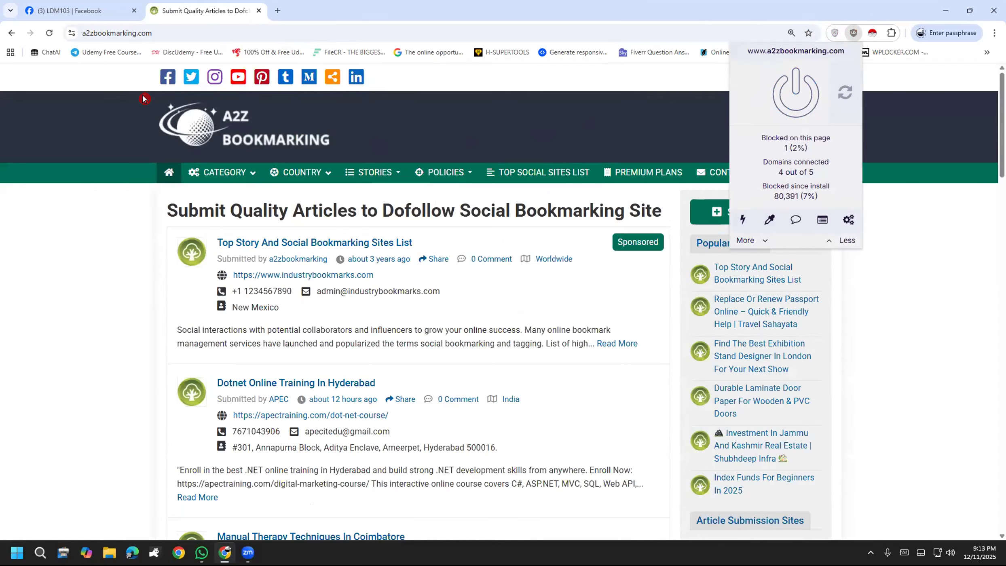
{"action": "left_click", "coordinate": [51, 37]}
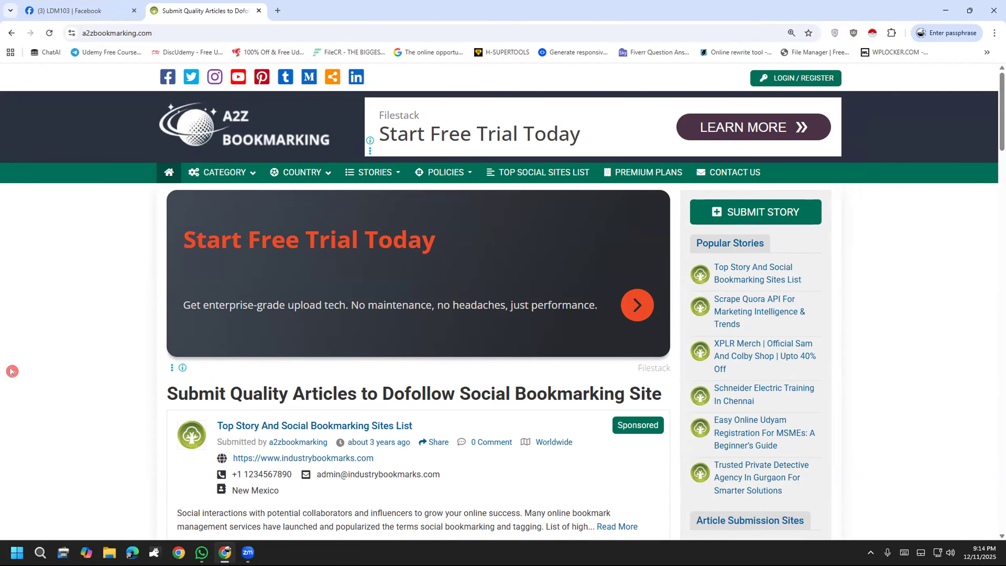
Open Notepad, start a new blank note, and enter the heading "Steps:".
{"action": "left_click", "coordinate": [17, 553]}
{"action": "type", "text": "n"}
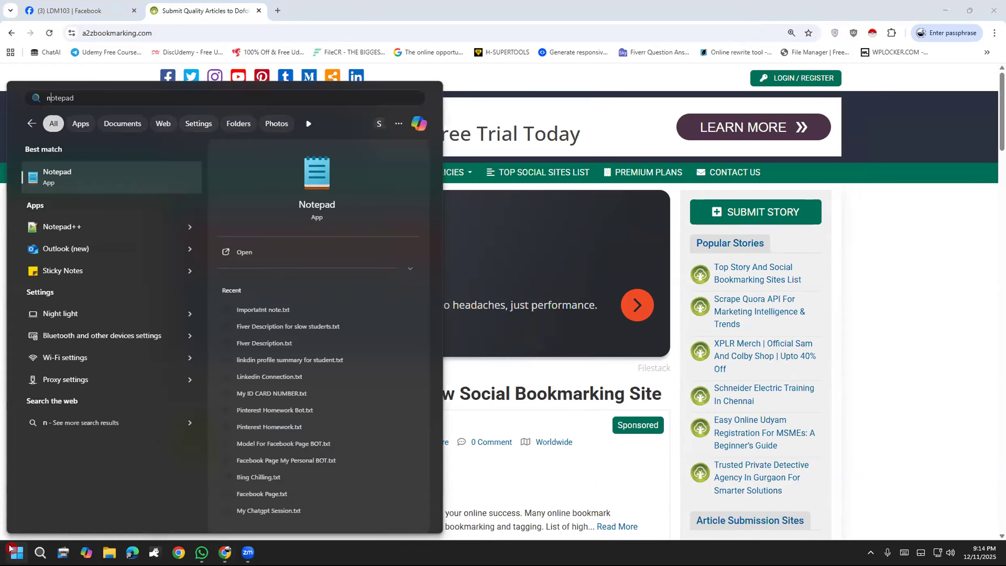
{"action": "left_click", "coordinate": [133, 184]}
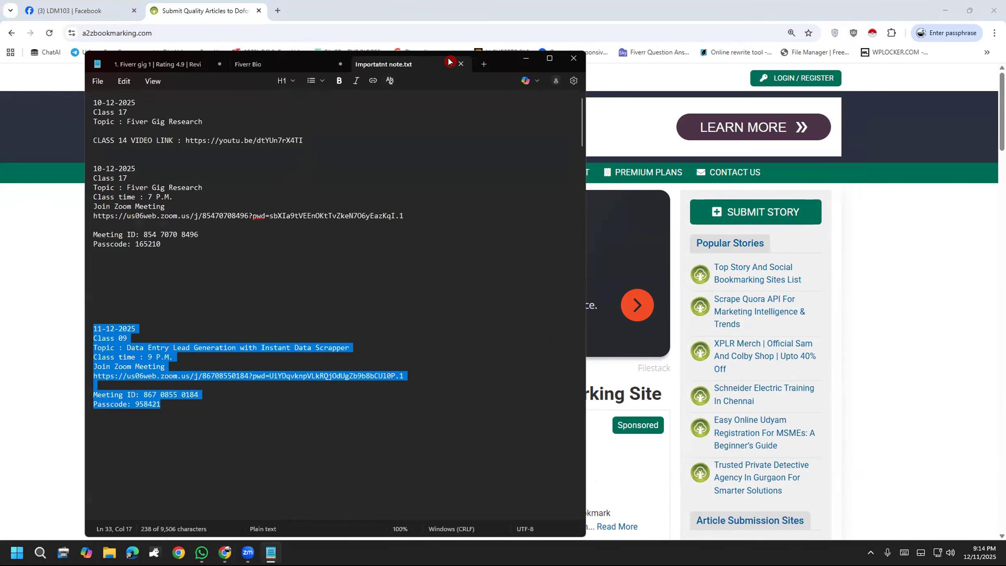
{"action": "key", "text": "ctrl+n"}
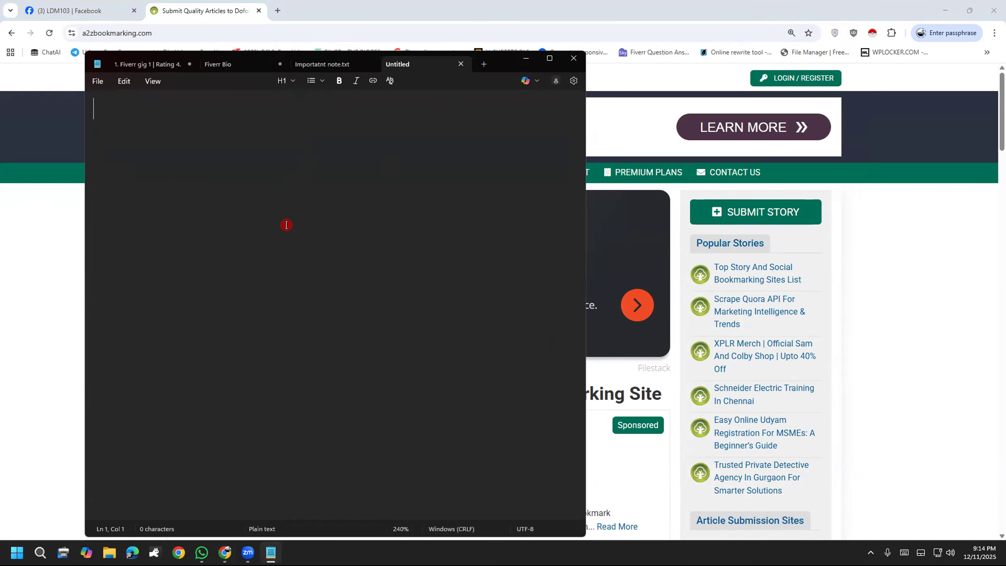
{"action": "type", "text": "Steps"}
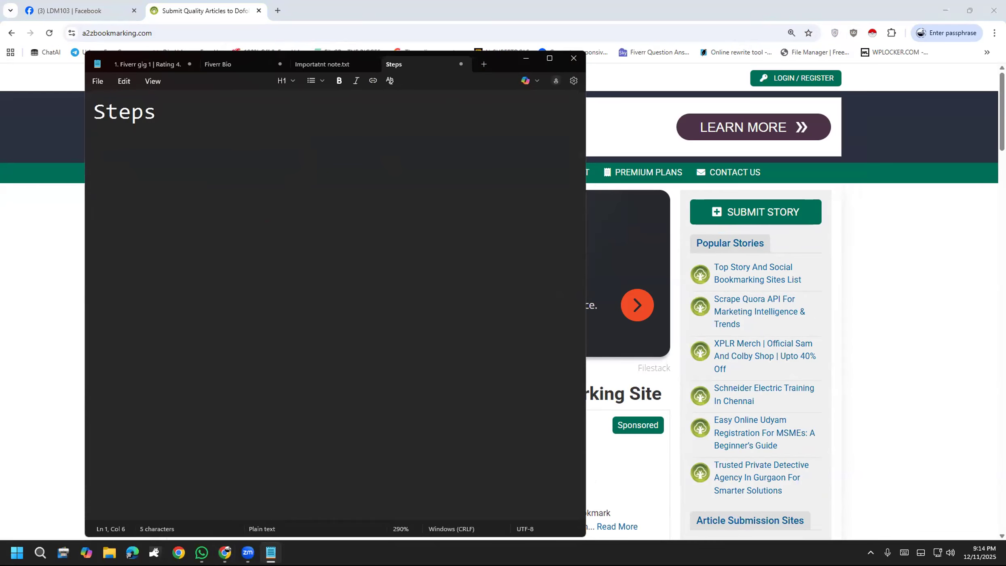
{"action": "type", "text": ":"}
{"action": "key", "text": "Return"}
{"action": "key", "text": "Return"}
Add list item 1 to the note for the extension, with an install remark in parentheses.
{"action": "type", "text": "2"}
{"action": "key", "text": "BackSpace"}
{"action": "type", "text": "1. Exte"}
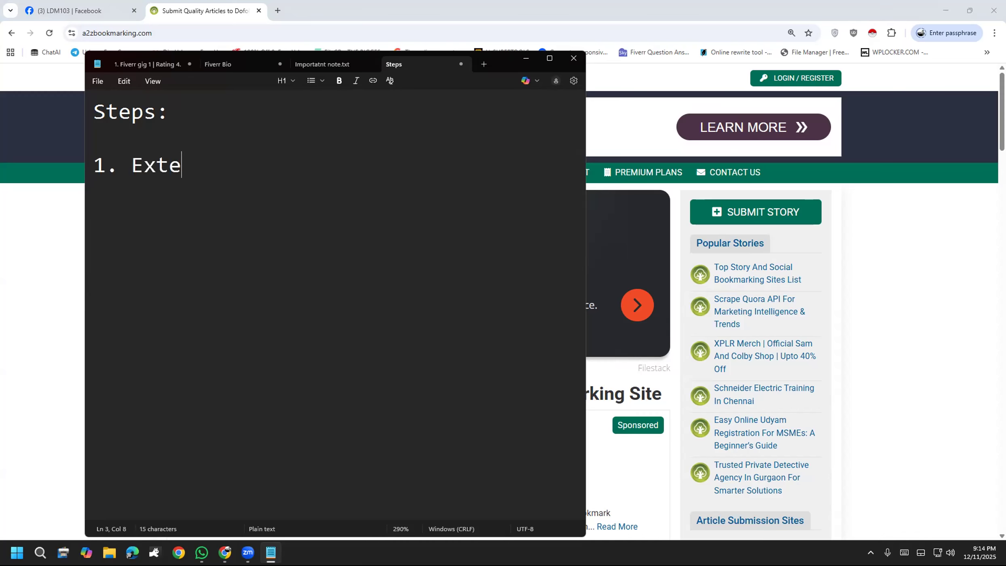
{"action": "type", "text": "nsion "}
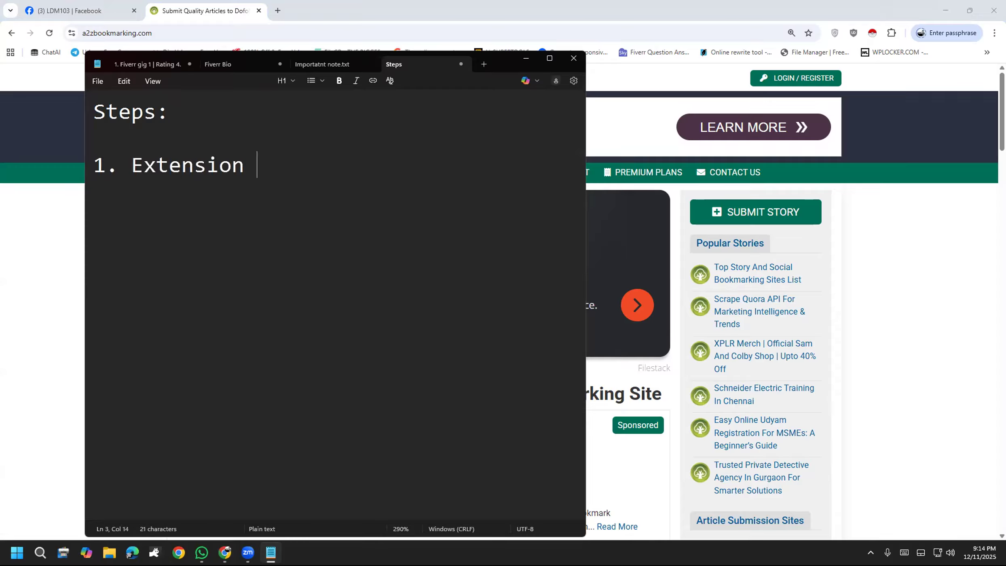
{"action": "type", "text": "()"}
{"action": "key", "text": "Left"}
{"action": "type", "text": "intsl"}
{"action": "key", "text": "BackSpace"}
{"action": "key", "text": "BackSpace"}
{"action": "type", "text": "all"}
{"action": "key", "text": "End"}
{"action": "key", "text": "Return"}
{"action": "key", "text": "Return"}
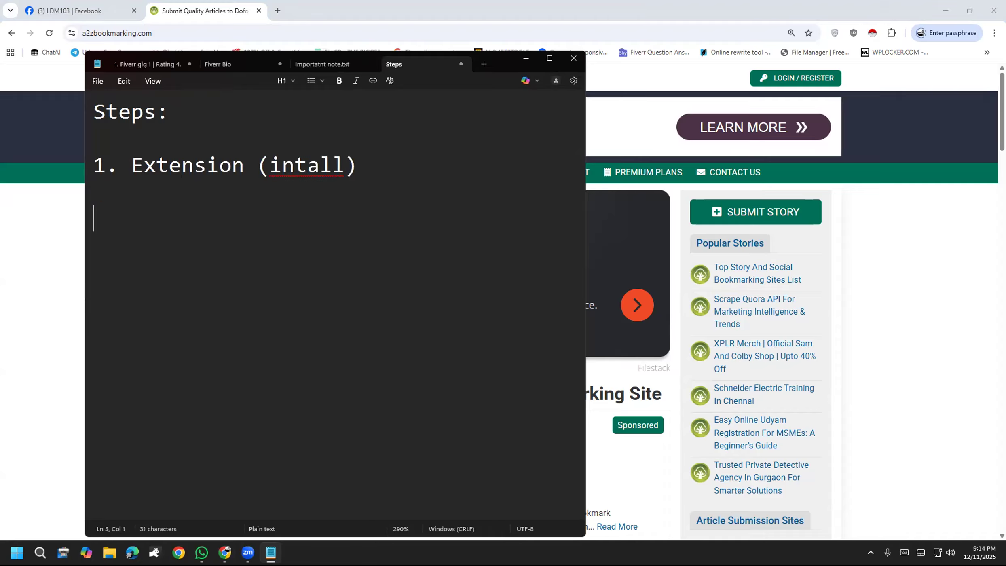
Correct the misspelled word in parentheses in item 1 to "install" using the spelling suggestion.
{"action": "left_click", "coordinate": [295, 164]}
{"action": "right_click", "coordinate": [303, 167]}
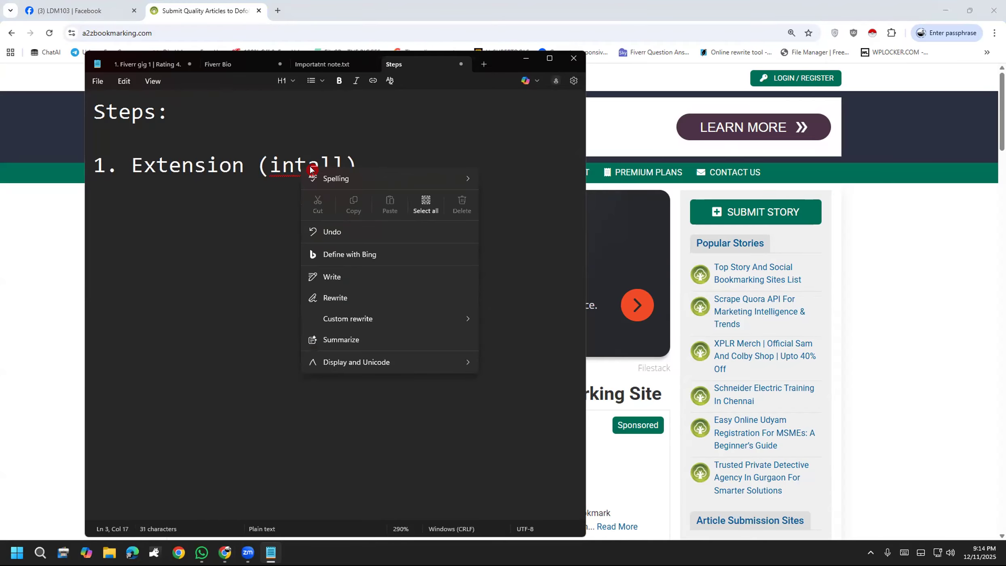
{"action": "mouse_move", "coordinate": [361, 178]}
{"action": "left_click", "coordinate": [487, 174]}
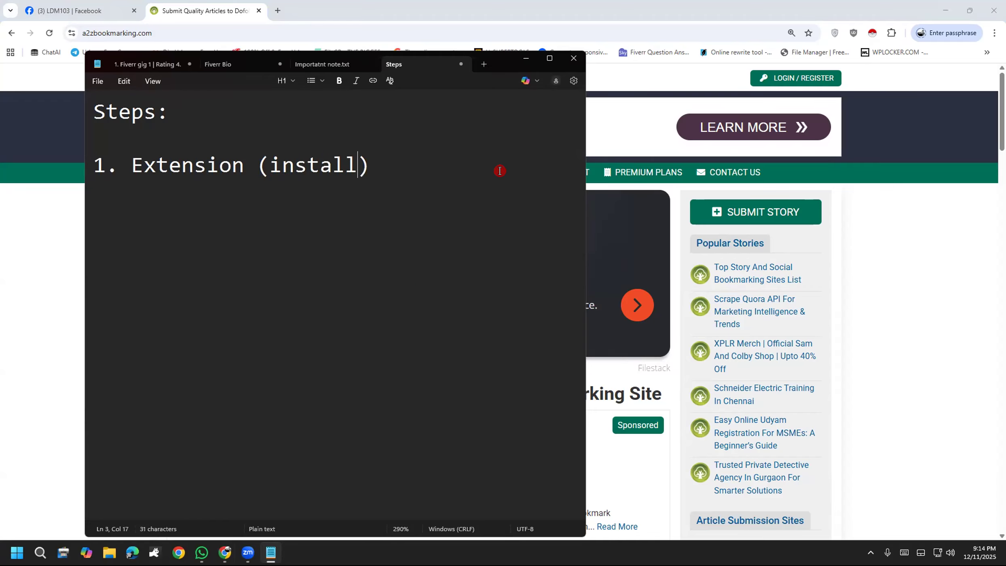
Add list item "2. A2zbookmarking Website" below the extension item, with a blank line between them.
{"action": "key", "text": "Return"}
{"action": "key", "text": "Return"}
{"action": "type", "text": "2."}
{"action": "type", "text": " We"}
{"action": "key", "text": "BackSpace"}
{"action": "key", "text": "BackSpace"}
{"action": "type", "text": "A"}
{"action": "type", "text": "2z"}
{"action": "type", "text": "v"}
{"action": "key", "text": "BackSpace"}
{"action": "type", "text": "bookmarkti"}
{"action": "key", "text": "BackSpace"}
{"action": "key", "text": "BackSpace"}
{"action": "type", "text": "ing"}
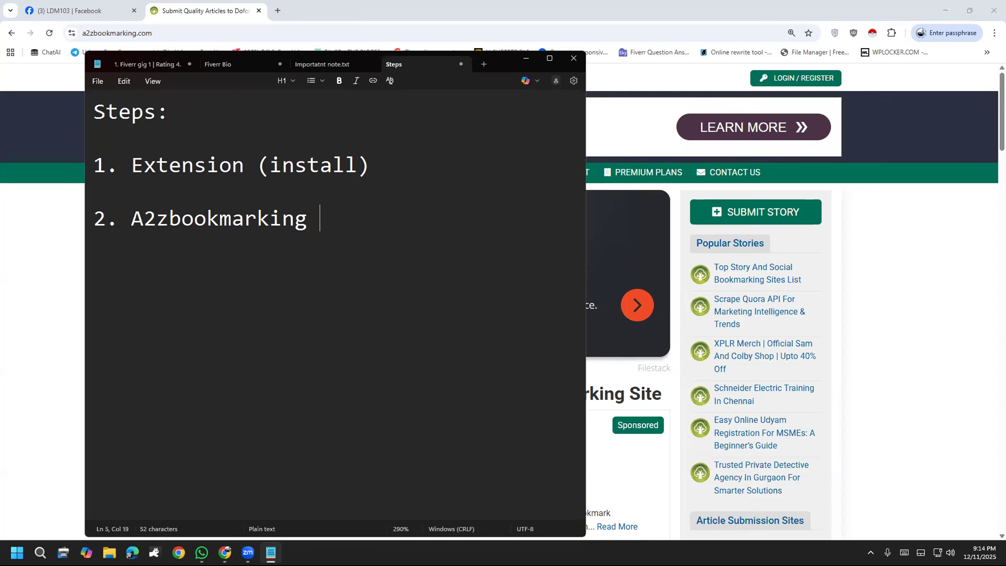
{"action": "type", "text": " Website"}
Add list item "3. Data Input" below the website item, leaving a blank line between them.
{"action": "key", "text": "Return"}
{"action": "key", "text": "Return"}
{"action": "type", "text": "3."}
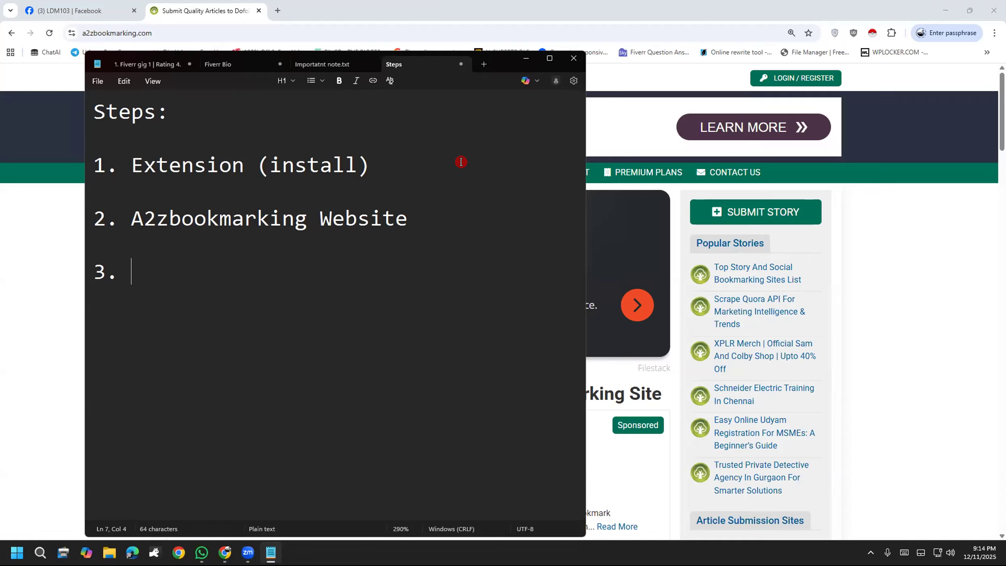
{"action": "type", "text": "Data Input"}
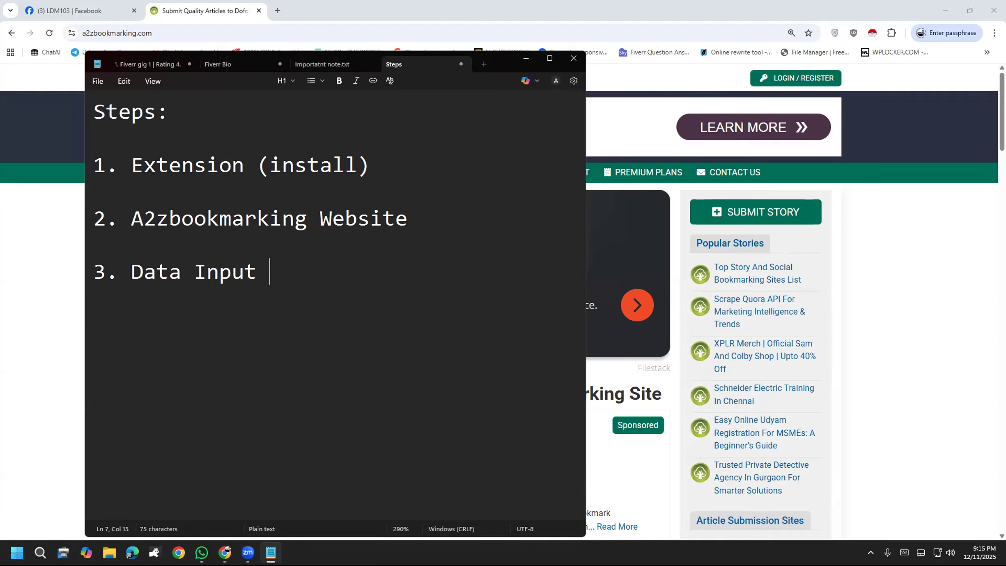
{"action": "type", "text": " ()Courtry"}
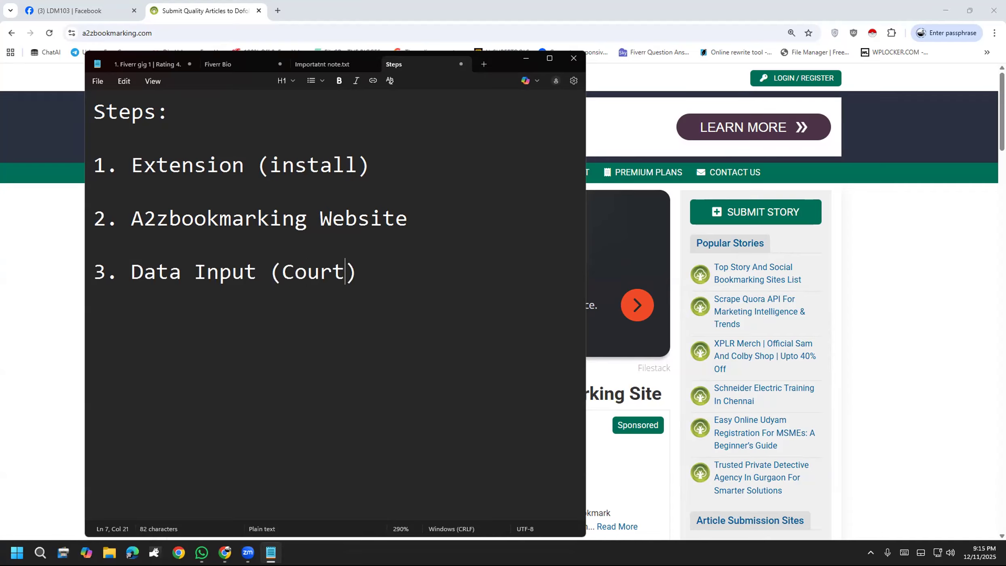
{"action": "type", "text": " -"}
{"action": "right_click", "coordinate": [343, 267]}
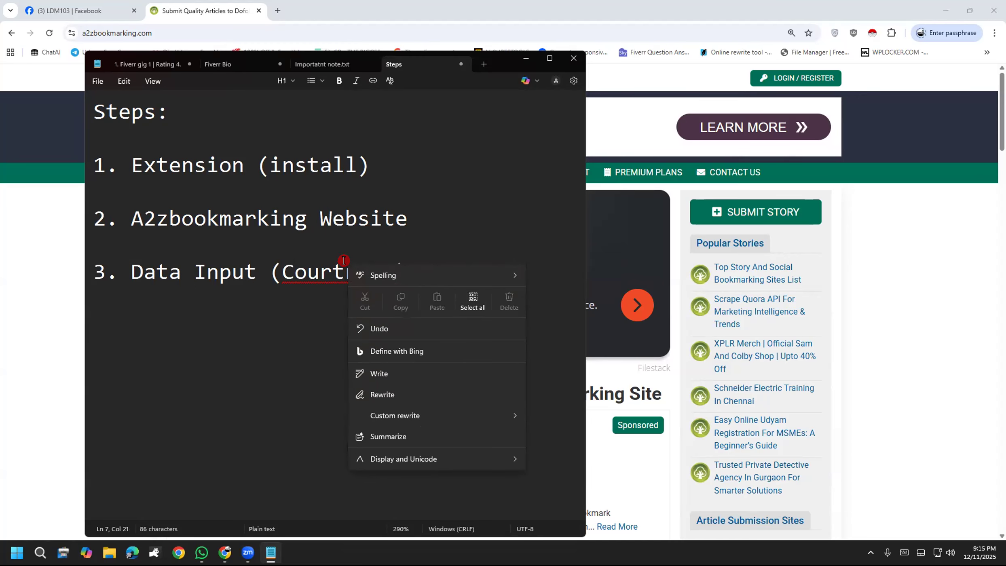
{"action": "mouse_move", "coordinate": [375, 276]}
{"action": "left_click", "coordinate": [566, 281]}
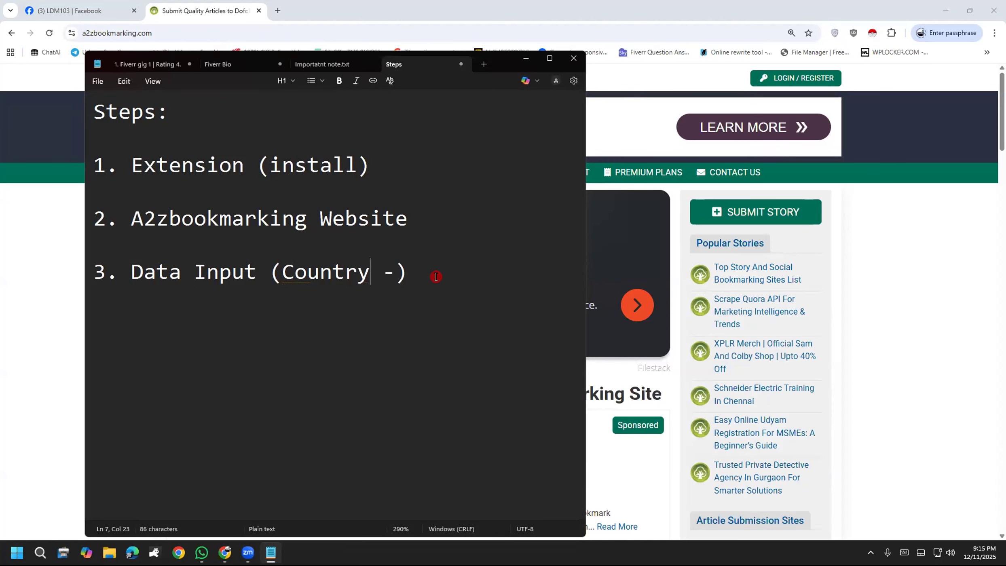
{"action": "key", "text": "BackSpace"}
{"action": "key", "text": "BackSpace"}
{"action": "left_click_drag", "start_coordinate": [399, 272], "coordinate": [353, 272]}
{"action": "left_click", "coordinate": [363, 272]}
{"action": "type", "text": "->"}
{"action": "key", "text": "BackSpace"}
{"action": "key", "text": "BackSpace"}
{"action": "left_click", "coordinate": [479, 279]}
{"action": "key", "text": "shift+Down"}
{"action": "key", "text": "shift+Down"}
{"action": "left_click", "coordinate": [393, 276]}
{"action": "key", "text": "BackSpace"}
{"action": "key", "text": "BackSpace"}
{"action": "key", "text": "BackSpace"}
{"action": "key", "text": "BackSpace"}
{"action": "key", "text": "BackSpace"}
{"action": "key", "text": "BackSpace"}
{"action": "key", "text": "BackSpace"}
{"action": "key", "text": "BackSpace"}
{"action": "key", "text": "BackSpace"}
{"action": "key", "text": "BackSpace"}
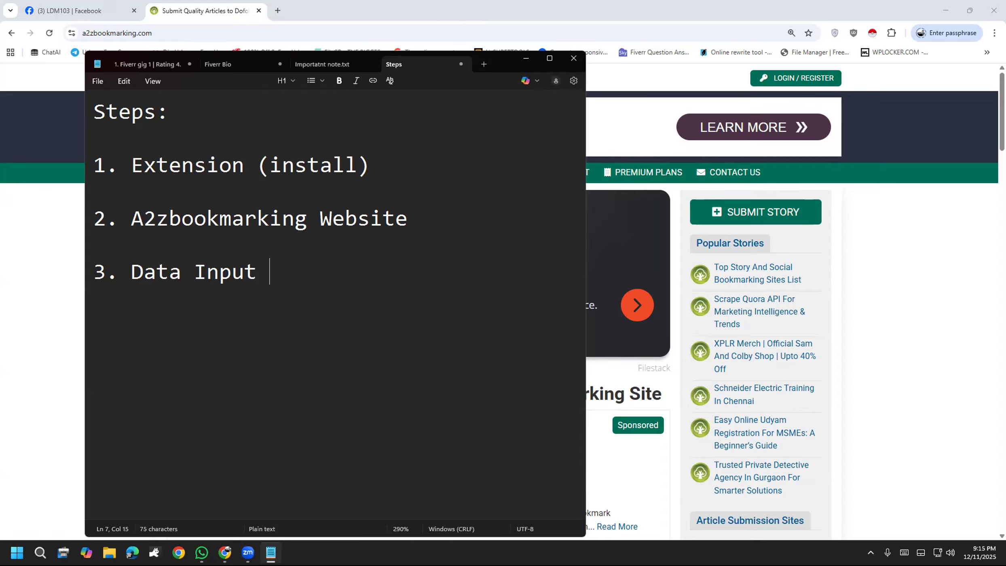
Add list items "4. Select Extension and Catch Data" and "5. Import Data to your Google Sheet" to the note.
{"action": "key", "text": "Return"}
{"action": "type", "text": "4."}
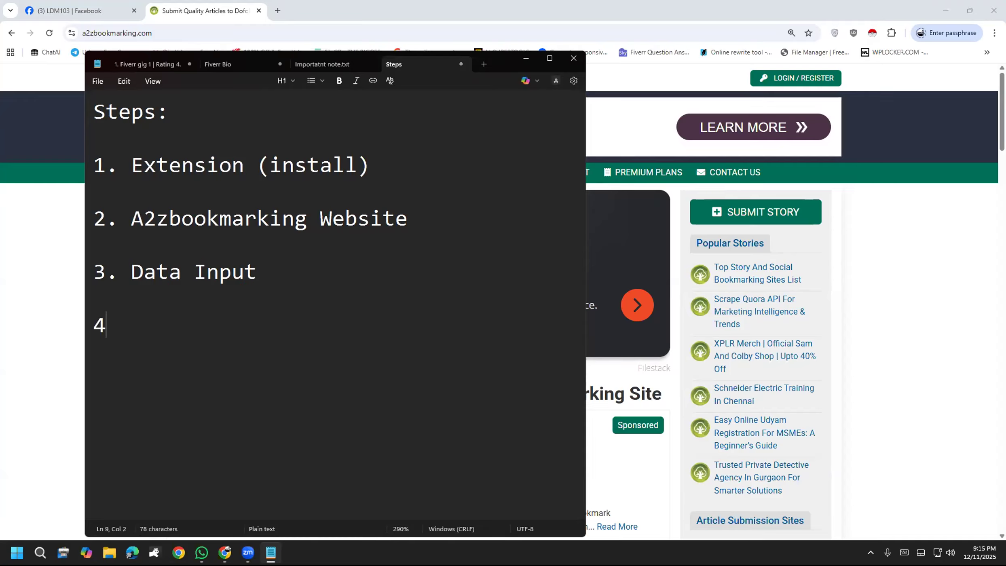
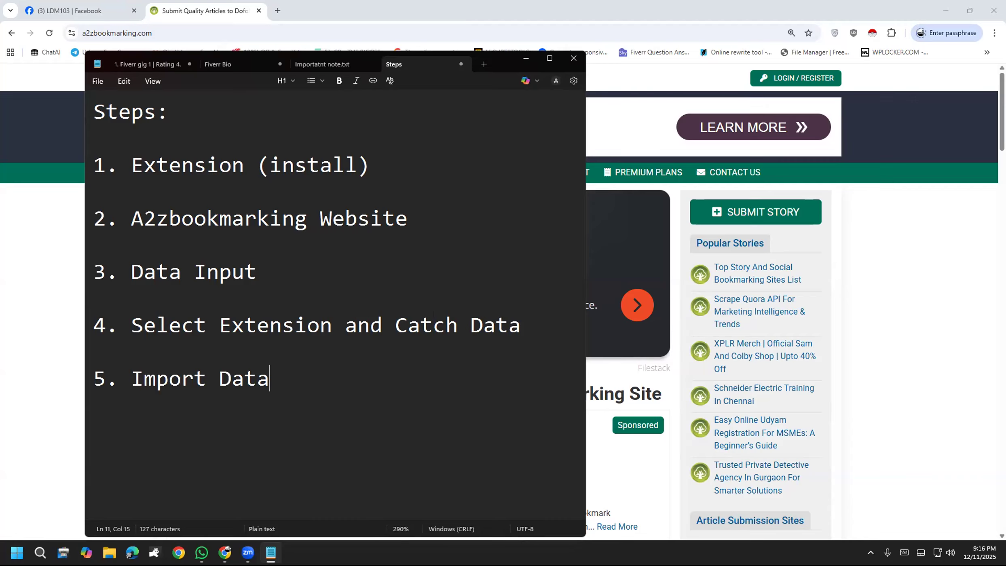
{"action": "type", "text": "r"}
{"action": "key", "text": "BackSpace"}
{"action": "key", "text": "BackSpace"}
{"action": "type", "text": "to you"}
{"action": "type", "text": "r Gf"}
{"action": "key", "text": "BackSpace"}
{"action": "type", "text": "oogle Sheet"}
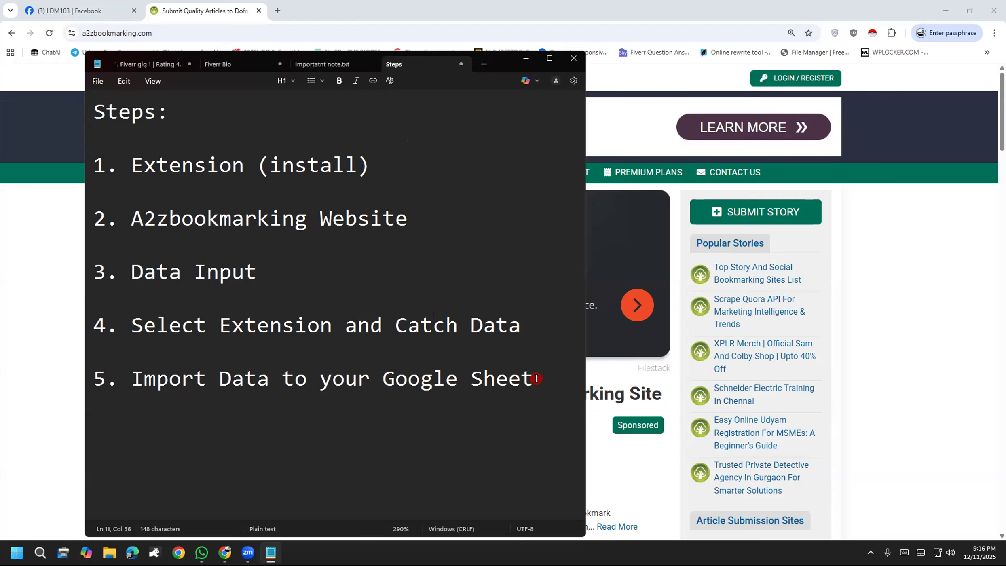
Review the five list items in order, highlighting the wording of the website, data input, extension and import steps.
{"action": "left_click", "coordinate": [180, 165]}
{"action": "left_click_drag", "start_coordinate": [140, 219], "coordinate": [376, 221]}
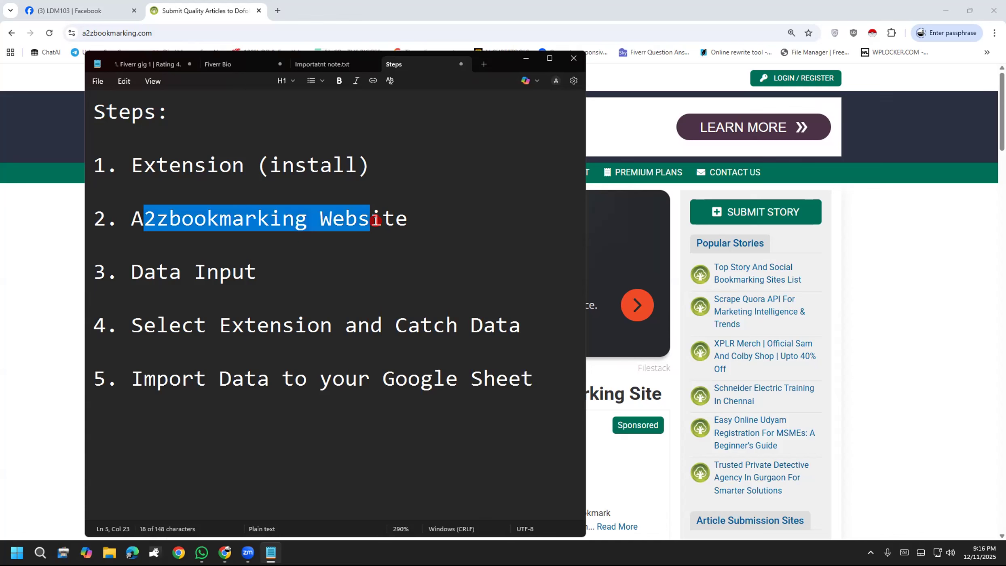
{"action": "left_click_drag", "start_coordinate": [144, 272], "coordinate": [259, 273]}
{"action": "left_click", "coordinate": [259, 275]}
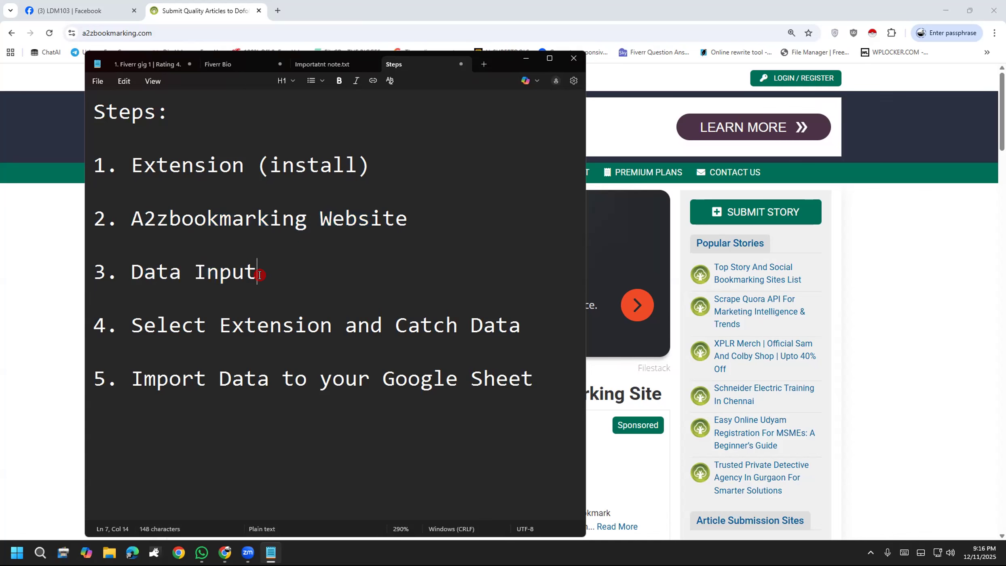
{"action": "left_click", "coordinate": [295, 285]}
{"action": "left_click_drag", "start_coordinate": [145, 325], "coordinate": [303, 329]}
{"action": "left_click", "coordinate": [302, 328]}
{"action": "left_click_drag", "start_coordinate": [217, 318], "coordinate": [330, 323]}
{"action": "left_click", "coordinate": [332, 323]}
{"action": "left_click_drag", "start_coordinate": [396, 322], "coordinate": [514, 314]}
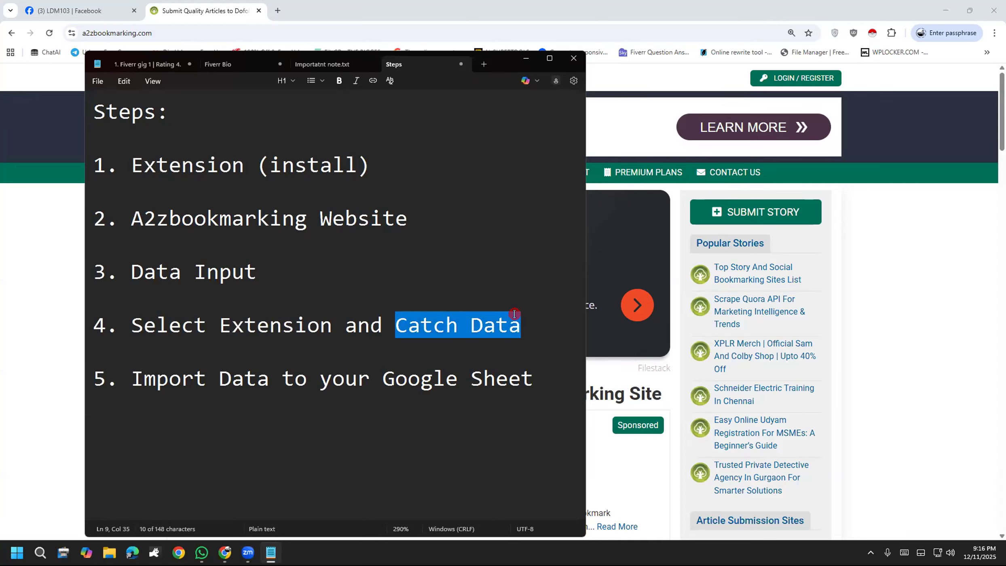
{"action": "left_click", "coordinate": [526, 321]}
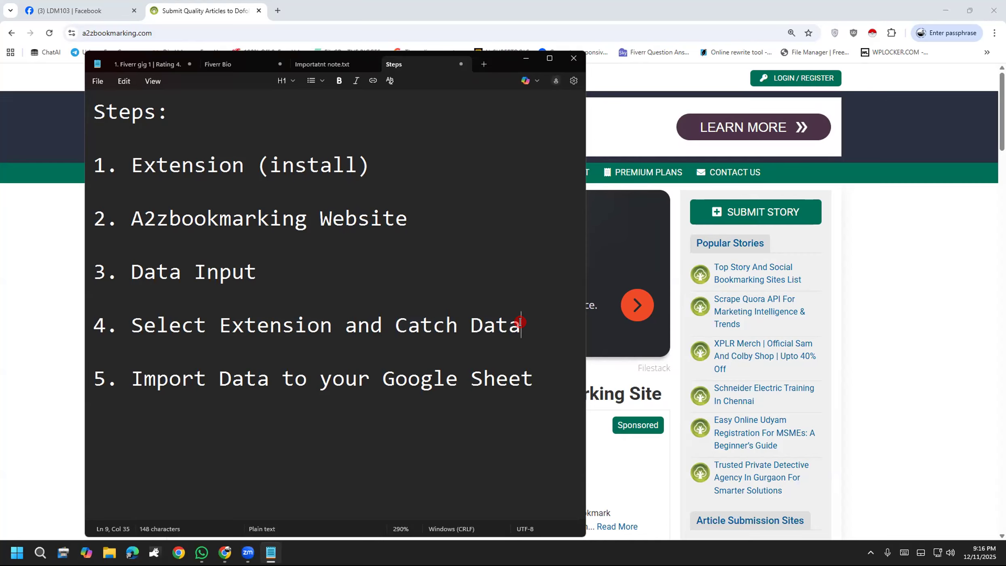
{"action": "left_click_drag", "start_coordinate": [144, 379], "coordinate": [244, 386]}
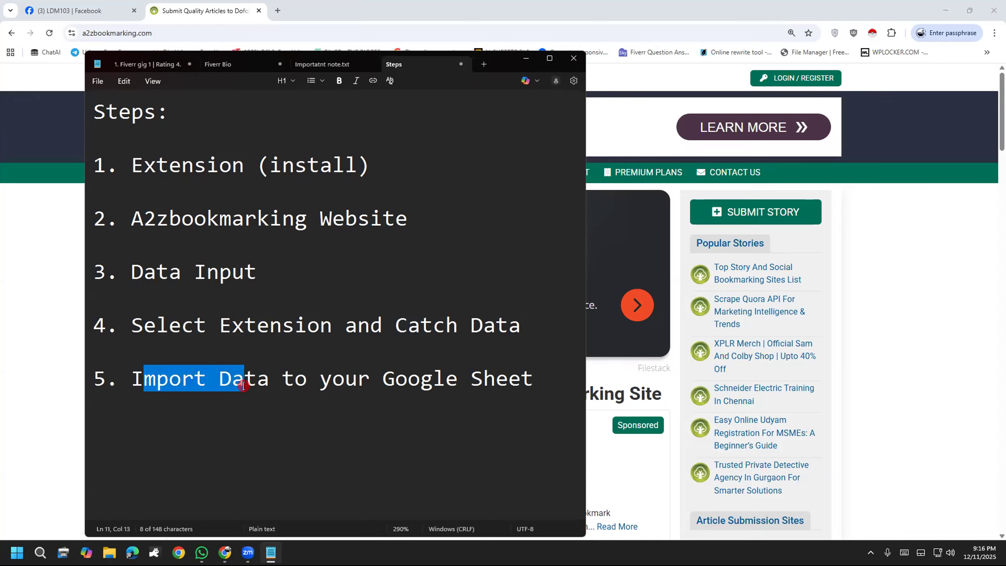
{"action": "left_click", "coordinate": [244, 386]}
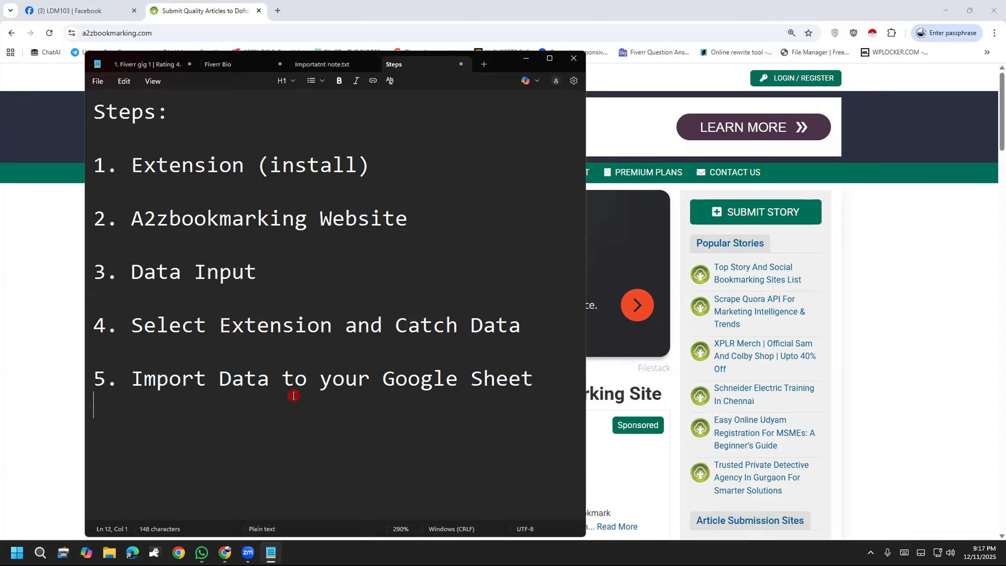
{"action": "left_click", "coordinate": [242, 379]}
Append "and export" to the end of item 4, and highlight the import wording in item 5.
{"action": "left_click", "coordinate": [525, 327]}
{"action": "type", "text": "and export"}
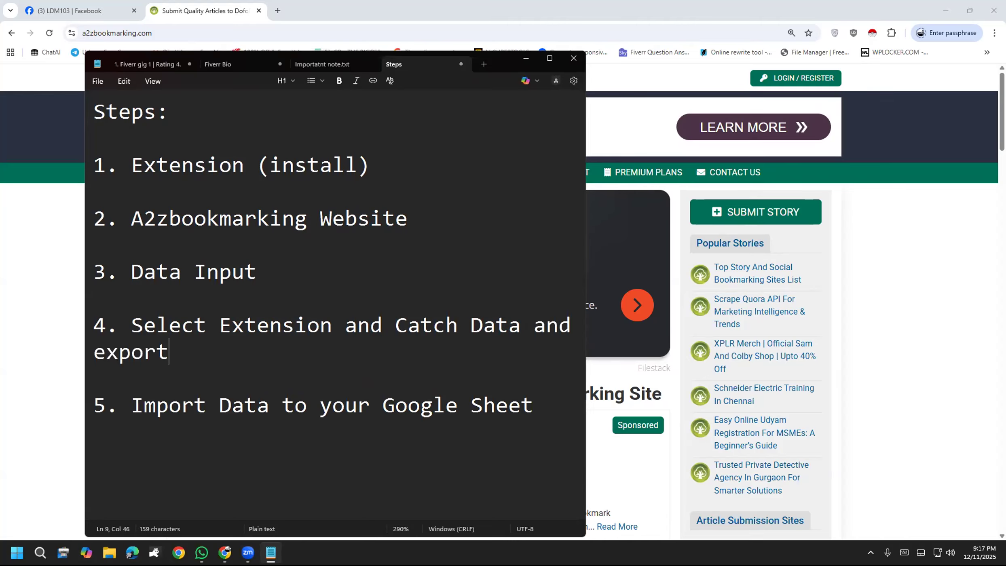
{"action": "left_click_drag", "start_coordinate": [138, 398], "coordinate": [367, 393]}
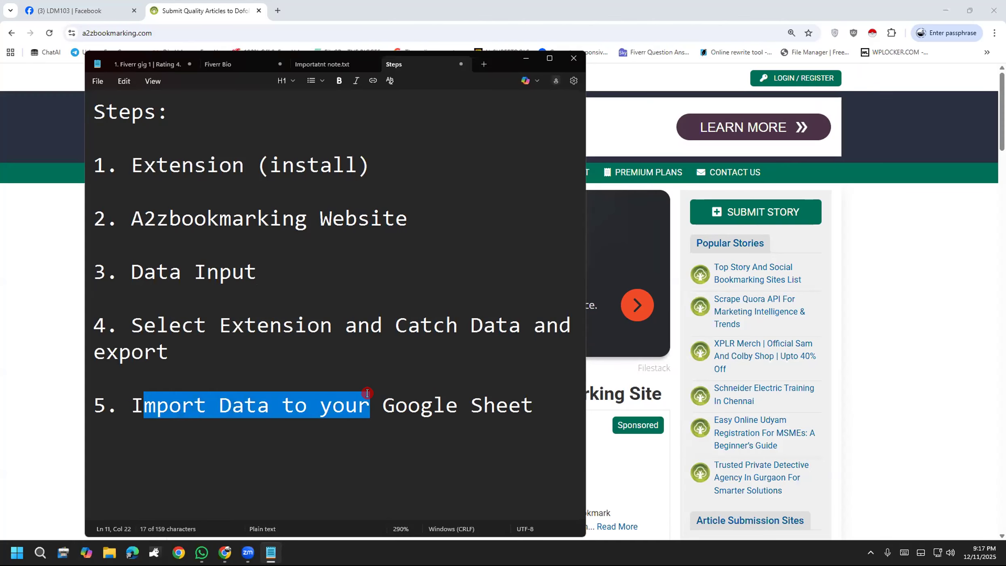
{"action": "left_click", "coordinate": [543, 402]}
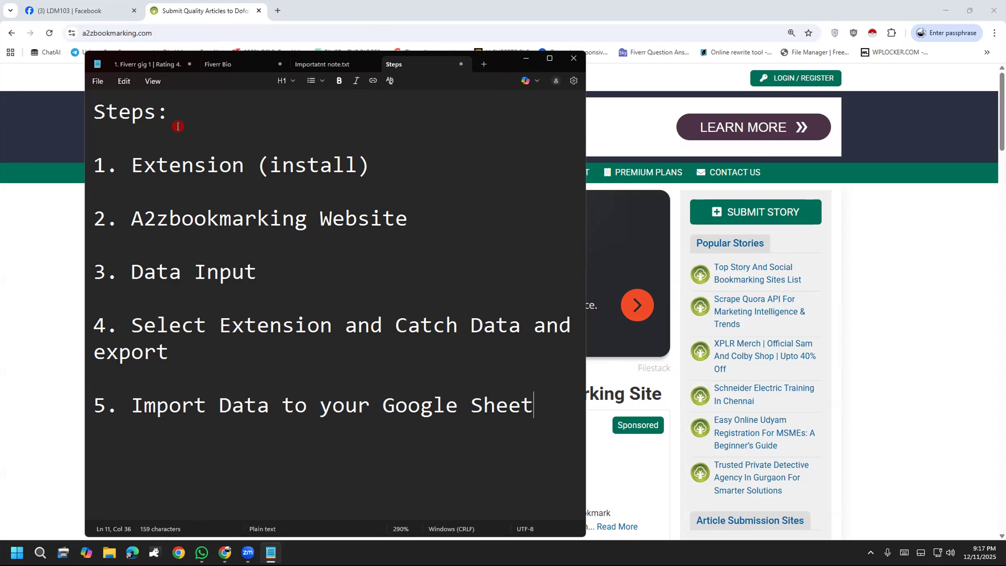
Insert the subheading "PC" between the "Steps:" heading and item 1, followed by a blank line.
{"action": "left_click", "coordinate": [195, 128]}
{"action": "key", "text": "Return"}
{"action": "type", "text": "PC"}
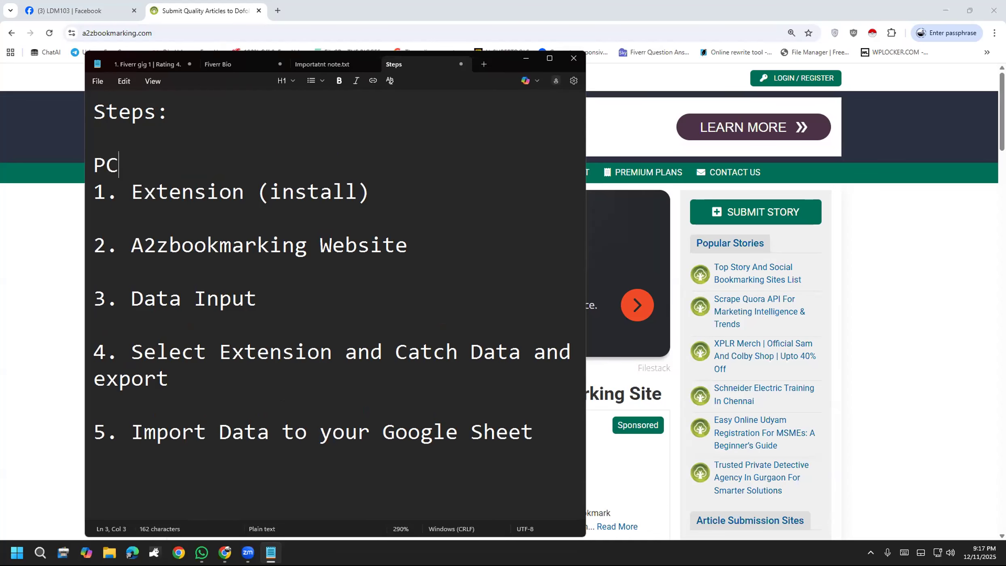
{"action": "key", "text": "Return"}
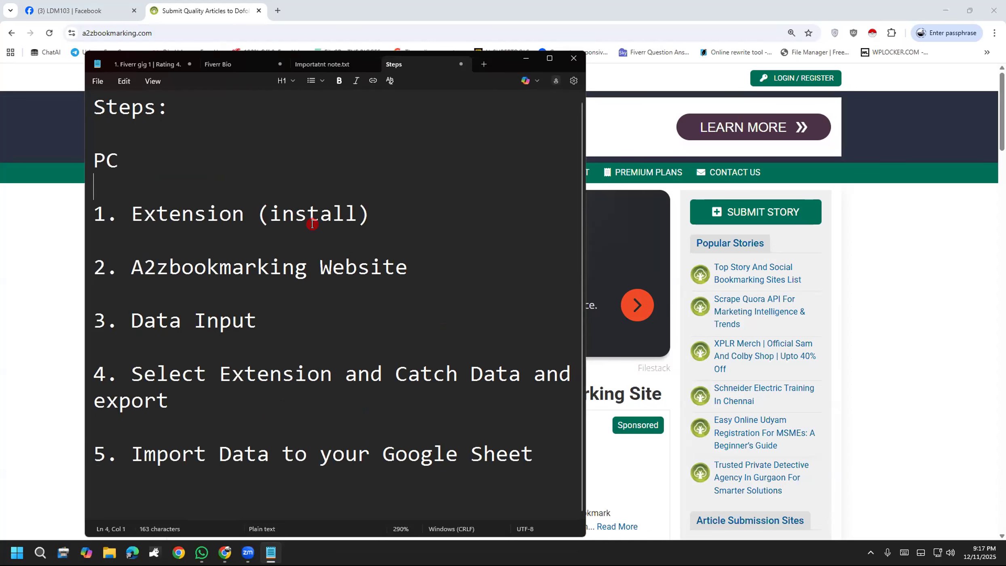
Add the subheading "Mobile:" below item 5, with a blank line before and after it.
{"action": "left_click", "coordinate": [563, 452]}
{"action": "key", "text": "Return"}
{"action": "scroll", "coordinate": [454, 444], "scroll_direction": "down", "scroll_amount": 1}
{"action": "type", "text": "Mobi"}
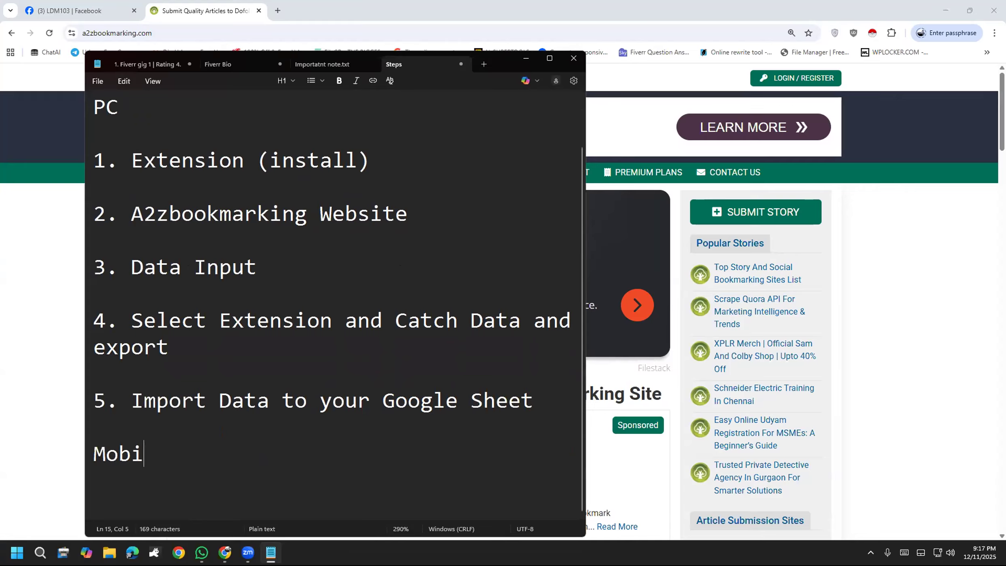
{"action": "type", "text": ";e"}
{"action": "key", "text": "BackSpace"}
{"action": "key", "text": "BackSpace"}
{"action": "type", "text": "le:"}
{"action": "key", "text": "Return"}
{"action": "key", "text": "Return"}
Add the item "0. Go to Mises Browser." under the "Mobile:" subheading and start a new line.
{"action": "type", "text": "1"}
{"action": "key", "text": "BackSpace"}
{"action": "key", "text": "BackSpace"}
{"action": "type", "text": "0. Go to Miis"}
{"action": "key", "text": "BackSpace"}
{"action": "key", "text": "BackSpace"}
{"action": "type", "text": "ses Bros"}
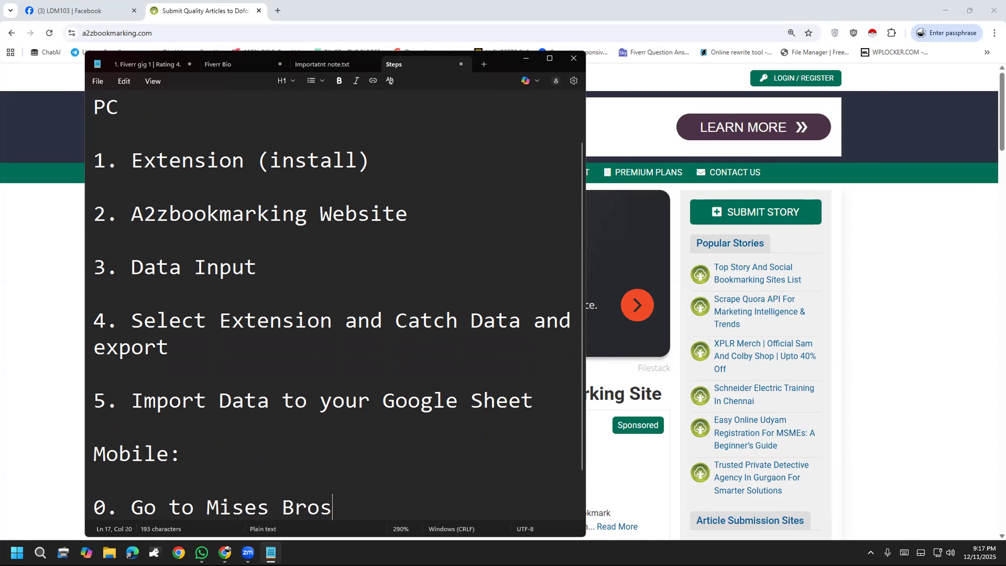
{"action": "key", "text": "BackSpace"}
{"action": "type", "text": "wser."}
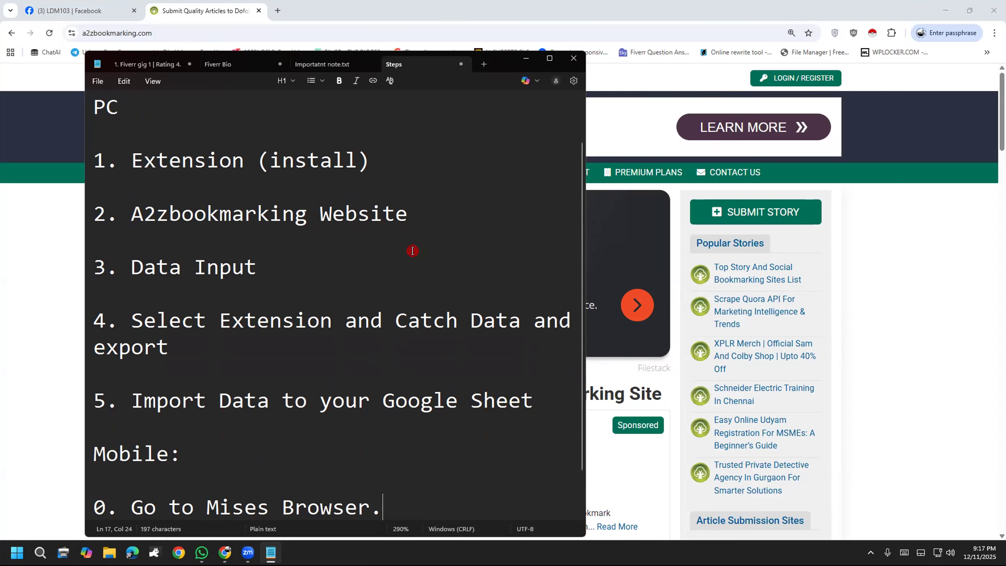
{"action": "key", "text": "Return"}
Move the note window slightly higher and highlight PC items 3 to 5 and the end of the Mobile item.
{"action": "left_click_drag", "start_coordinate": [501, 68], "coordinate": [494, 36]}
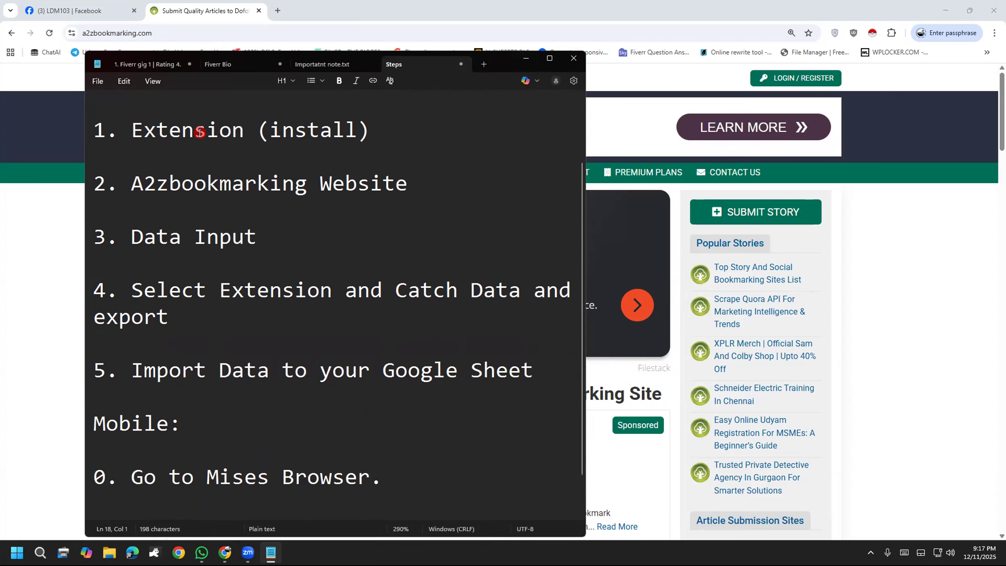
{"action": "left_click", "coordinate": [520, 339]}
{"action": "left_click_drag", "start_coordinate": [521, 339], "coordinate": [140, 220]}
{"action": "left_click_drag", "start_coordinate": [380, 436], "coordinate": [445, 468]}
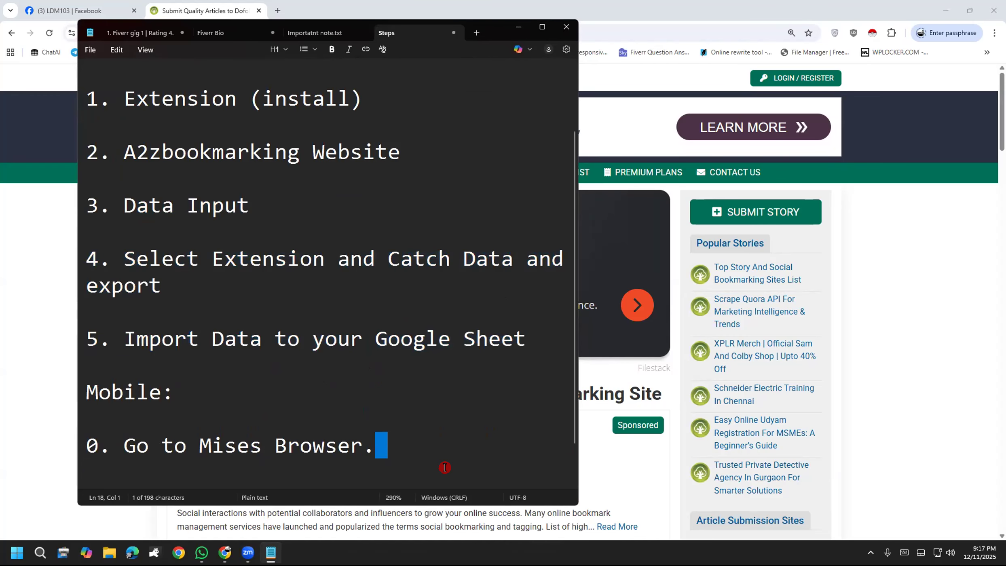
Replace the period after "Go to Mises Browser" in Mobile item 0 with the words "and turn on destop mode".
{"action": "left_click", "coordinate": [445, 468]}
{"action": "key", "text": "BackSpace"}
{"action": "key", "text": "BackSpace"}
{"action": "type", "text": "and "}
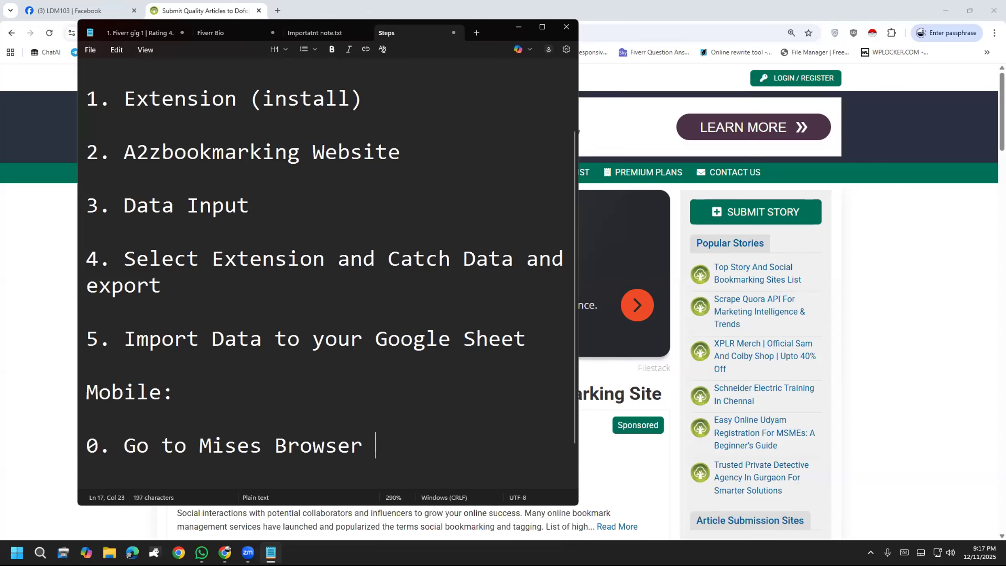
{"action": "type", "text": "g"}
{"action": "key", "text": "BackSpace"}
{"action": "type", "text": "turn on "}
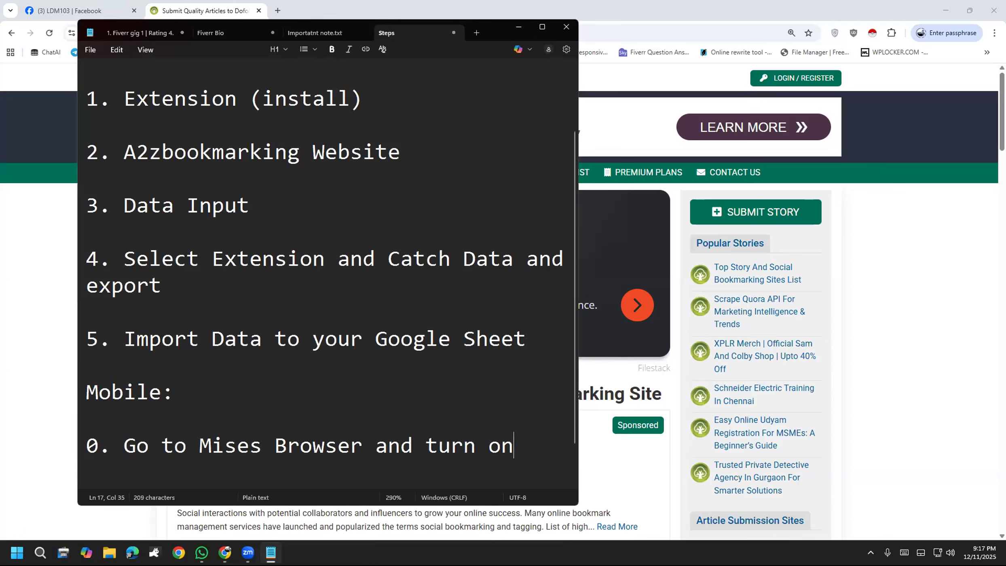
{"action": "type", "text": "g"}
{"action": "key", "text": "BackSpace"}
{"action": "type", "text": "destop"}
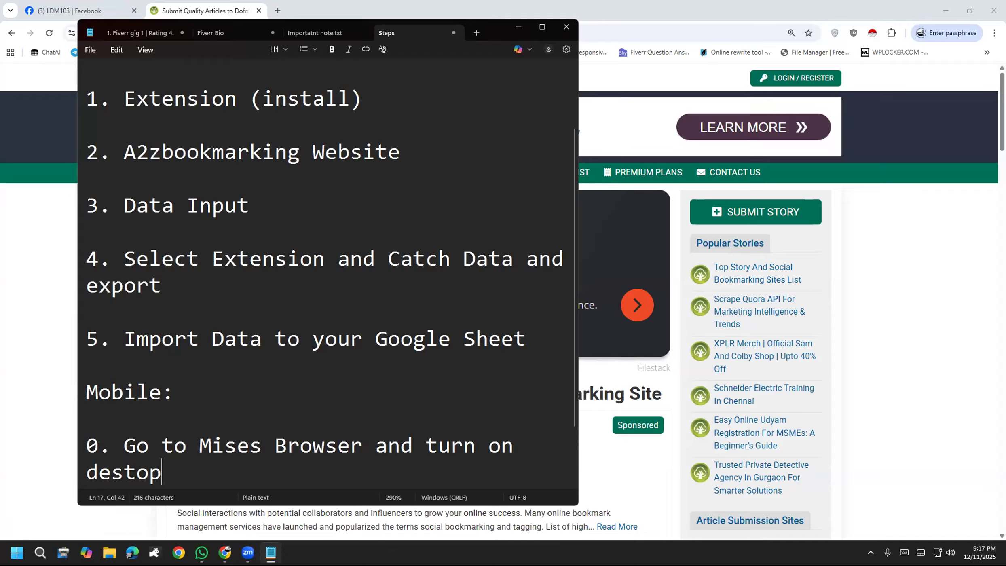
{"action": "type", "text": " mode"}
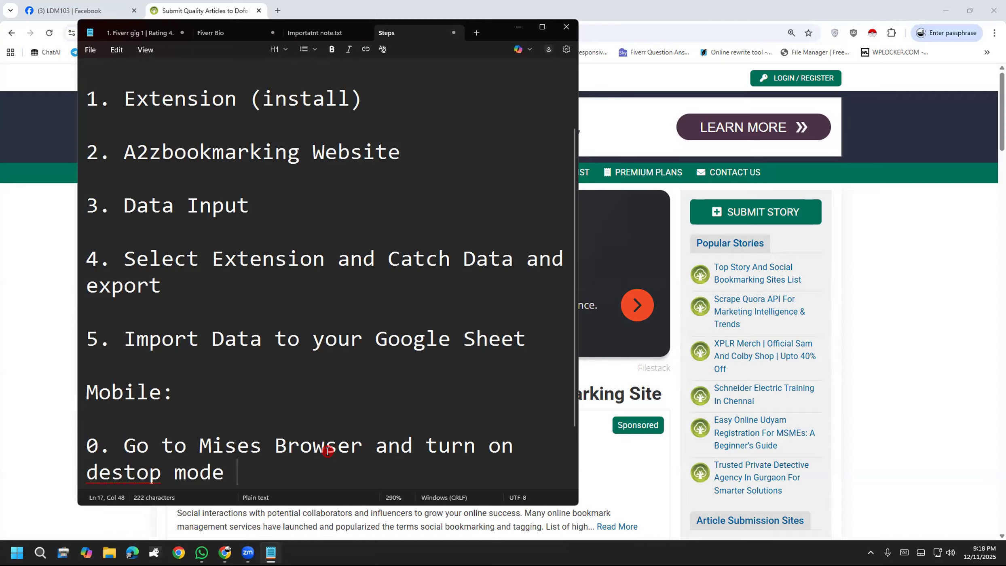
Correct the misspelled word in Mobile item 0 to "desktop" and end the item with a period.
{"action": "right_click", "coordinate": [94, 469]}
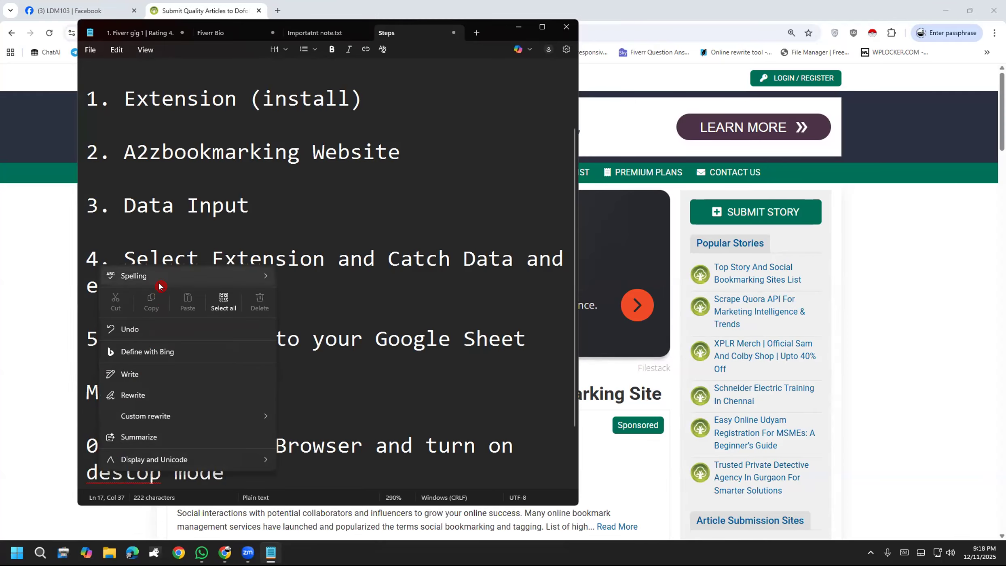
{"action": "mouse_move", "coordinate": [194, 277]}
{"action": "left_click", "coordinate": [312, 272]}
{"action": "left_click", "coordinate": [268, 463]}
{"action": "key", "text": "BackSpace"}
{"action": "type", "text": "."}
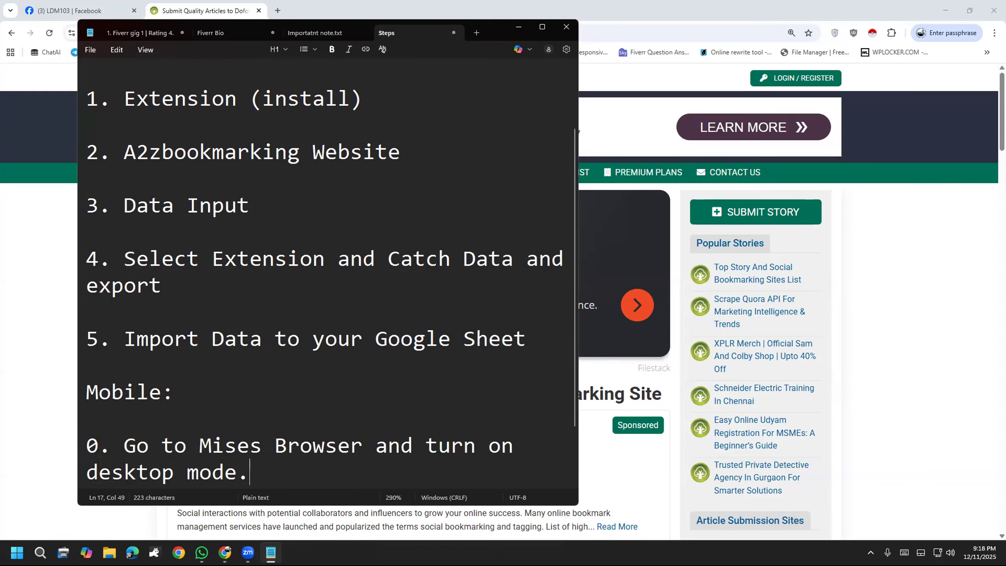
Copy PC items 1 to 5 and paste them on a new line below Mobile item 0.
{"action": "left_click_drag", "start_coordinate": [526, 336], "coordinate": [86, 98]}
{"action": "key", "text": "ctrl+c"}
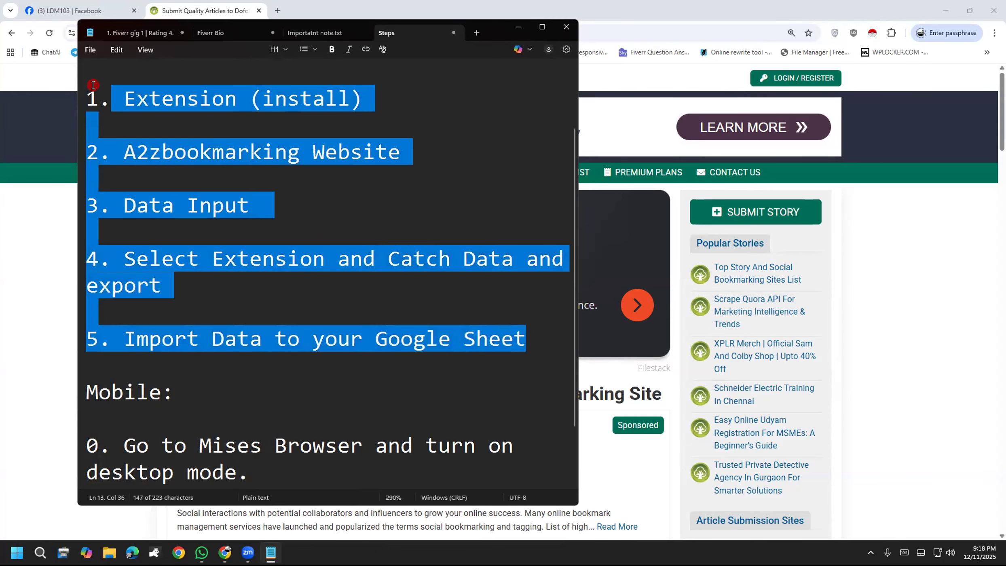
{"action": "key", "text": "BackSpace"}
{"action": "key", "text": "ctrl+z"}
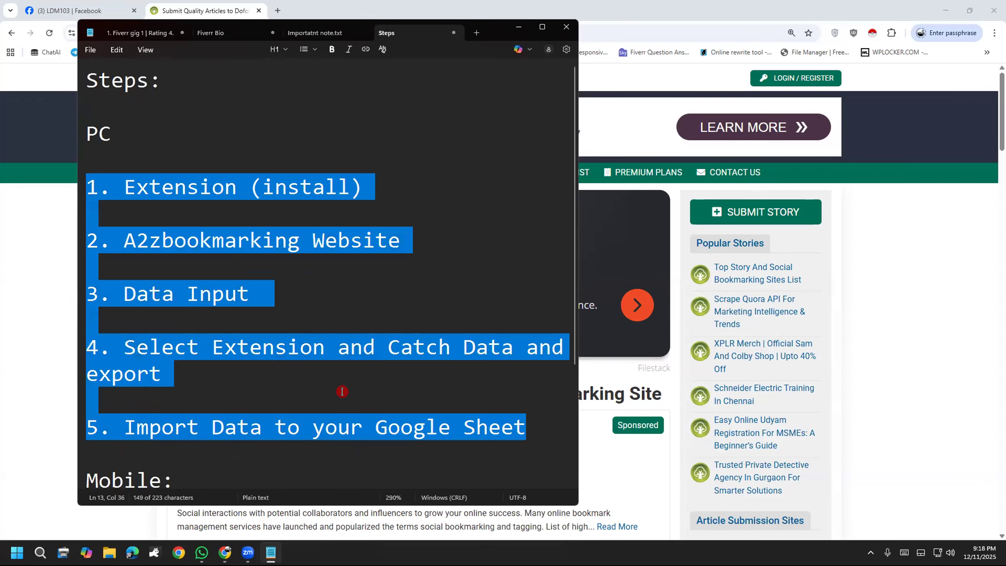
{"action": "left_click", "coordinate": [353, 449]}
{"action": "scroll", "coordinate": [367, 428], "scroll_direction": "down", "scroll_amount": 3}
{"action": "left_click", "coordinate": [326, 396]}
{"action": "key", "text": "Return"}
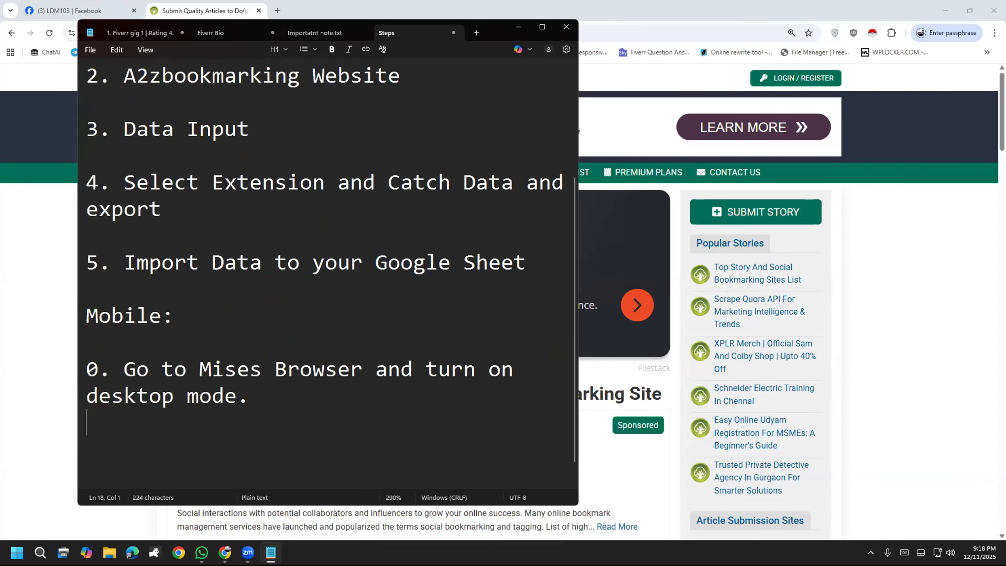
{"action": "key", "text": "ctrl+v"}
Zoom the note out to 180% and review the copied items in the Mobile list.
{"action": "key", "text": "ctrl+a"}
{"action": "scroll", "coordinate": [316, 359], "scroll_direction": "down", "scroll_amount": 5}
{"action": "scroll", "coordinate": [316, 359], "scroll_direction": "down", "scroll_amount": 5}
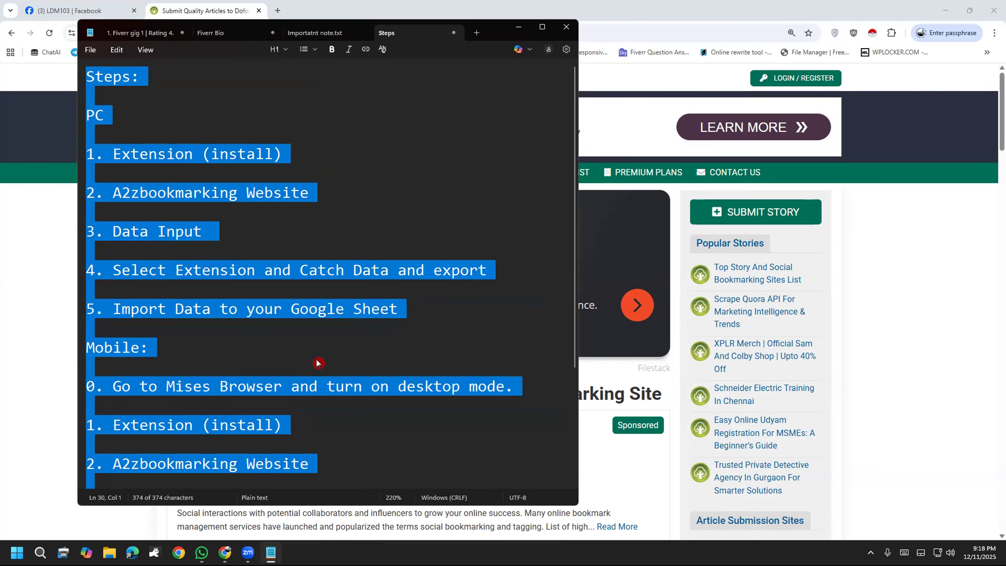
{"action": "scroll", "coordinate": [316, 359], "scroll_direction": "down", "scroll_amount": 1}
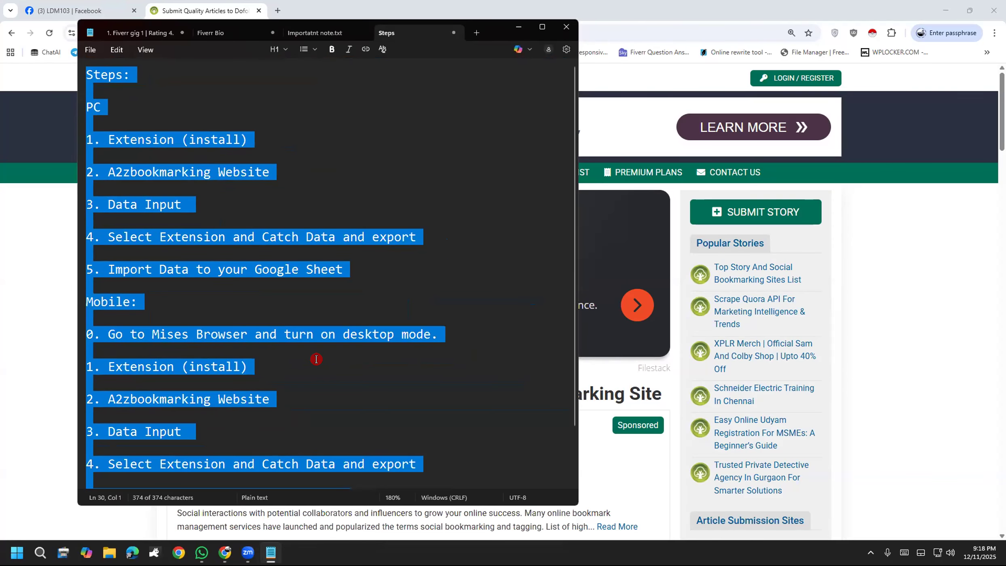
{"action": "left_click", "coordinate": [369, 381]}
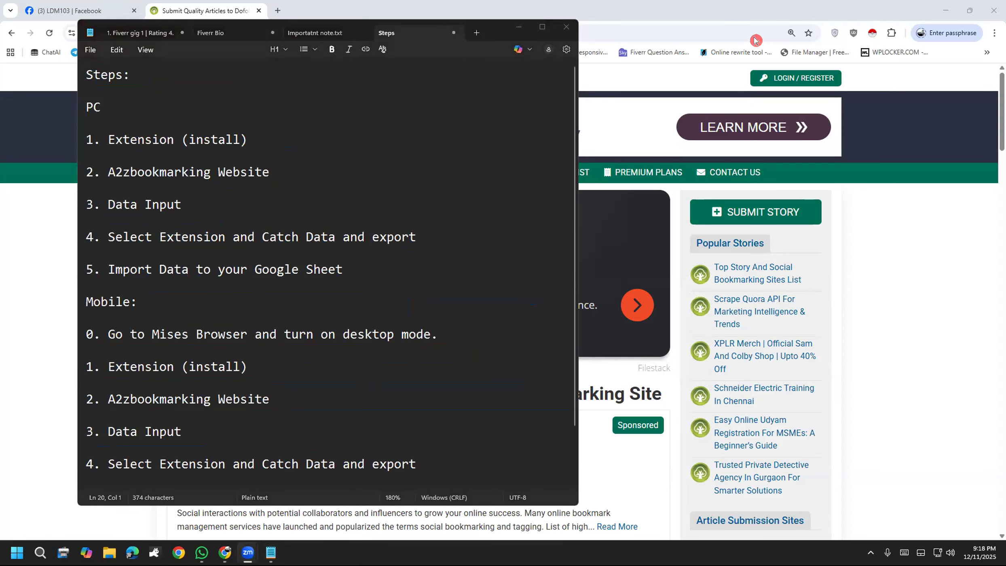
{"action": "key", "text": "Down"}
{"action": "key", "text": "Down"}
{"action": "key", "text": "Down"}
{"action": "key", "text": "Down"}
{"action": "key", "text": "Down"}
{"action": "key", "text": "Down"}
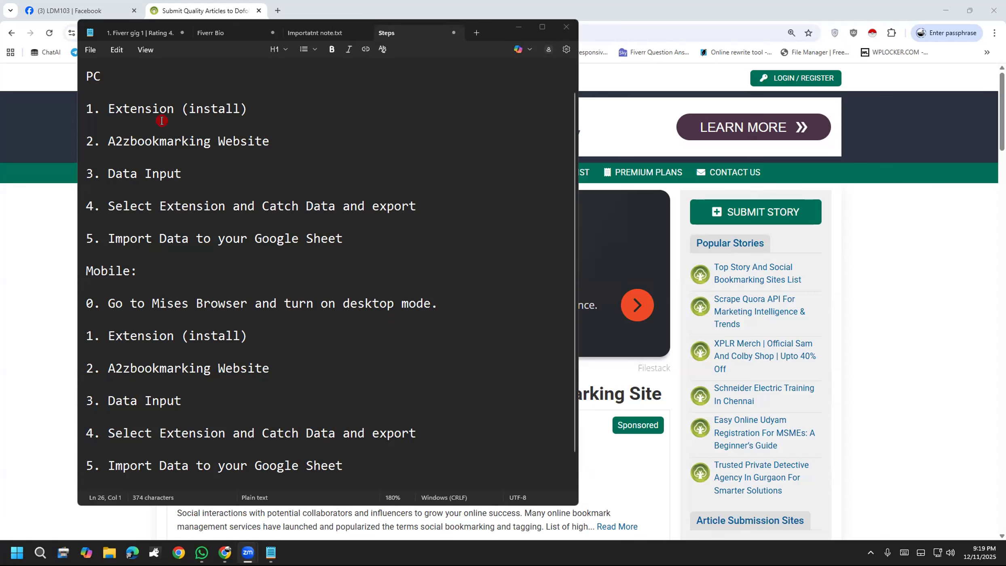
Highlight the PC items "A2zbookmarking Website" and "Data Input" in the note, and clear the selection.
{"action": "left_click_drag", "start_coordinate": [115, 140], "coordinate": [320, 160]}
{"action": "left_click", "coordinate": [320, 156]}
{"action": "left_click_drag", "start_coordinate": [106, 172], "coordinate": [229, 161]}
{"action": "left_click", "coordinate": [230, 161]}
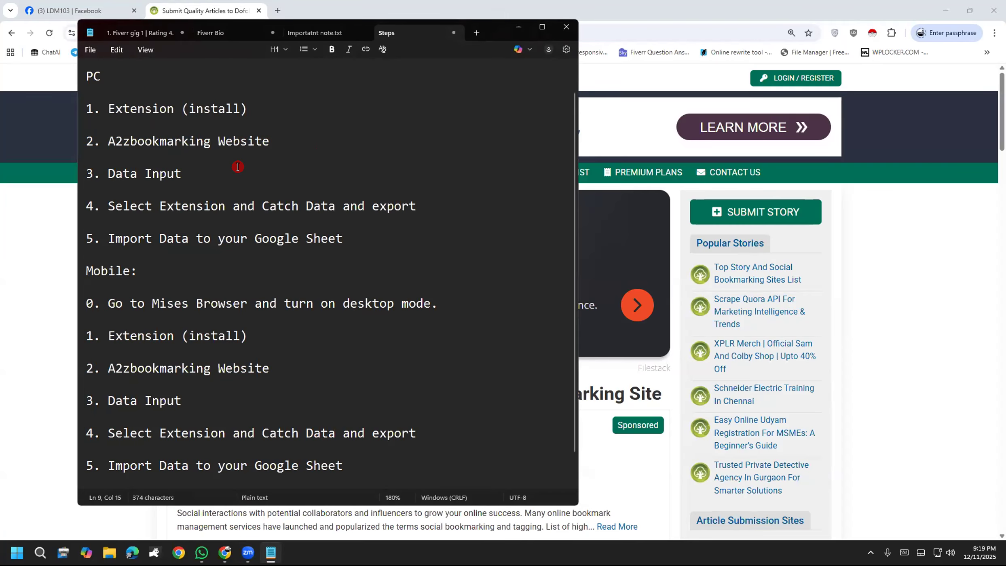
Switch to the browser, open the United States of America location page on A2Z Bookmarking, and start its robot check.
{"action": "left_click", "coordinate": [873, 233]}
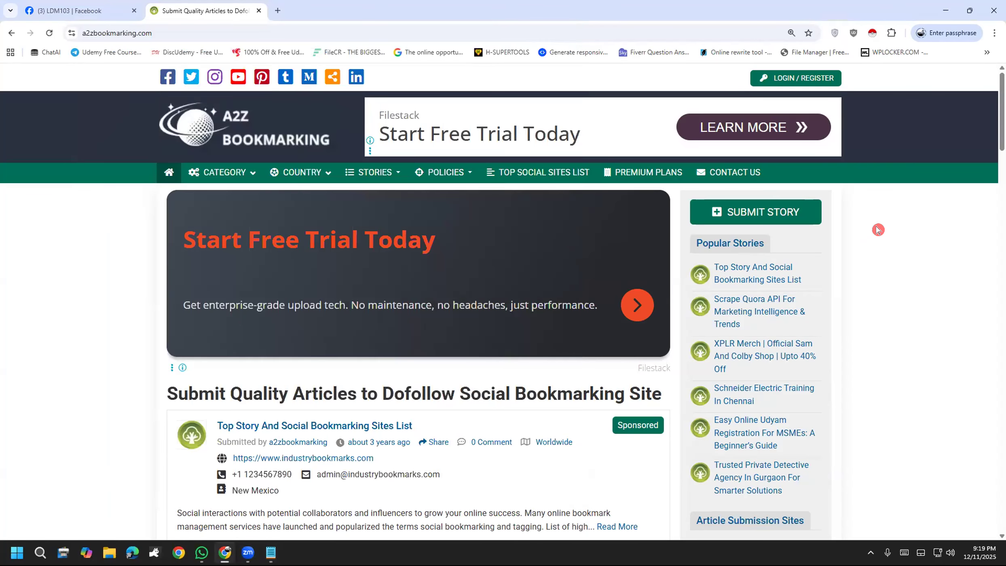
{"action": "mouse_move", "coordinate": [294, 175]}
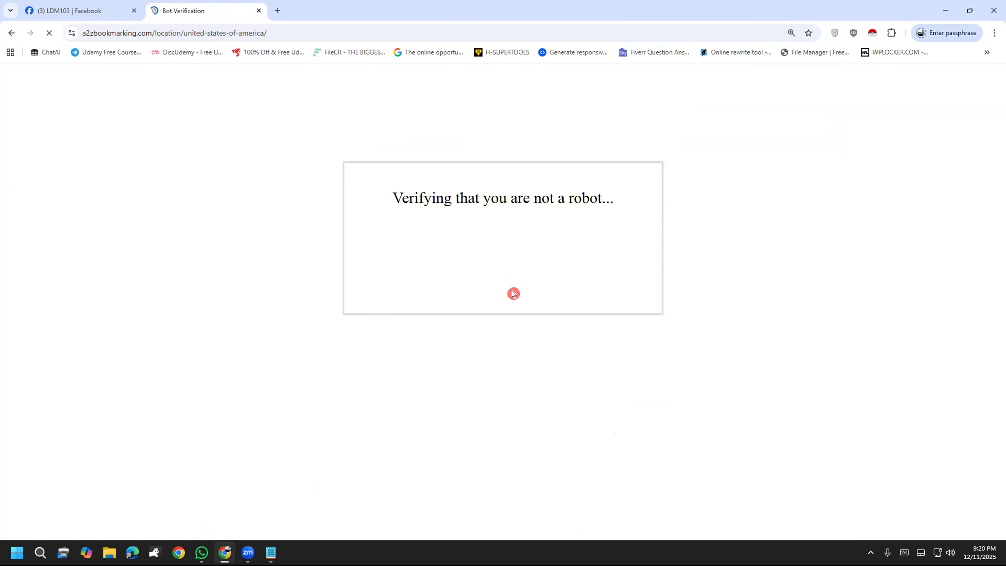
{"action": "left_click", "coordinate": [416, 253]}
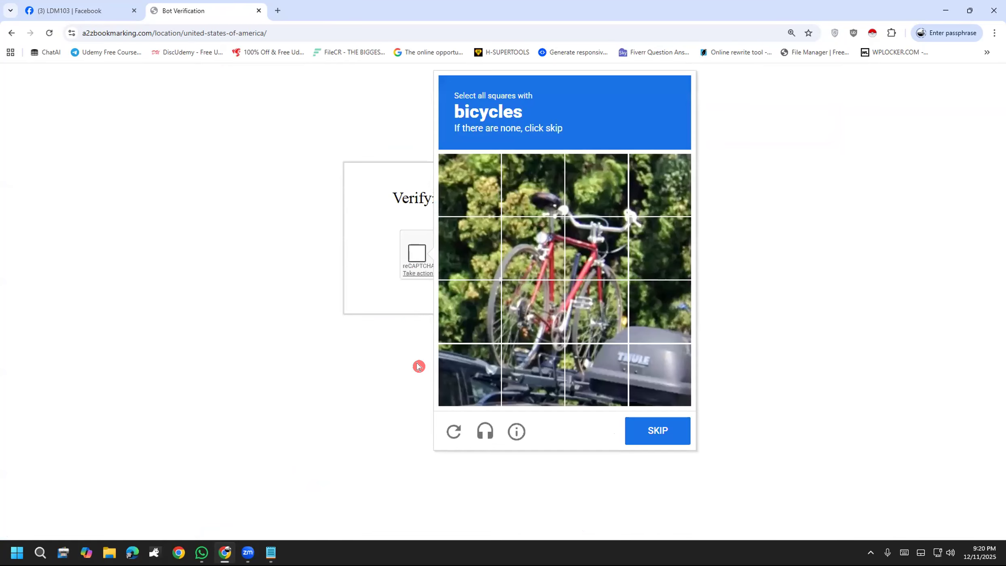
Mark the squares covering the red bicycle mounted on the car in the verification image and submit them.
{"action": "left_click", "coordinate": [542, 247]}
{"action": "left_click", "coordinate": [590, 269]}
{"action": "left_click", "coordinate": [588, 316]}
{"action": "left_click", "coordinate": [551, 323]}
{"action": "left_click", "coordinate": [476, 339]}
{"action": "left_click", "coordinate": [472, 374]}
{"action": "left_click", "coordinate": [528, 371]}
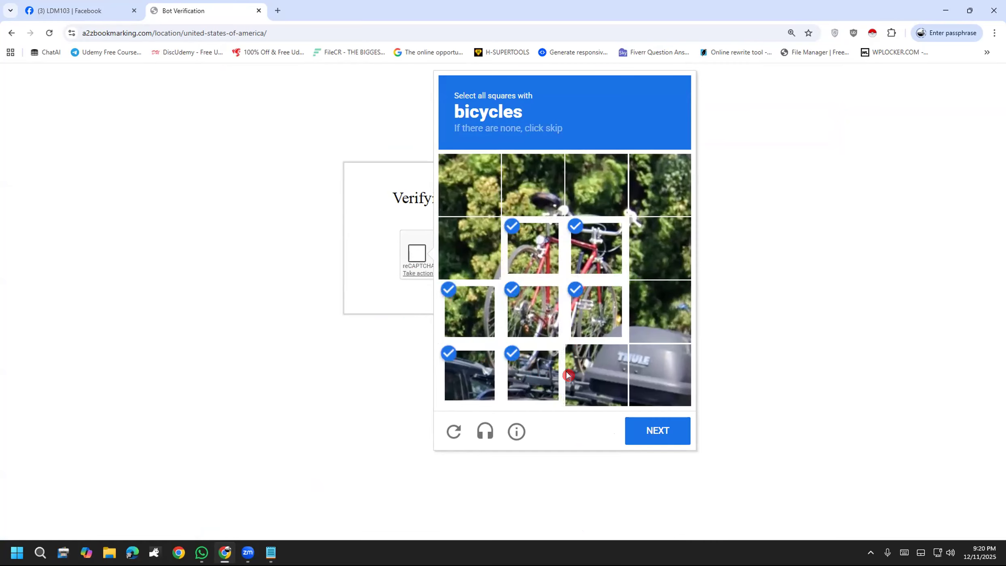
{"action": "left_click", "coordinate": [571, 375]}
{"action": "left_click", "coordinate": [589, 203]}
{"action": "left_click", "coordinate": [589, 203]}
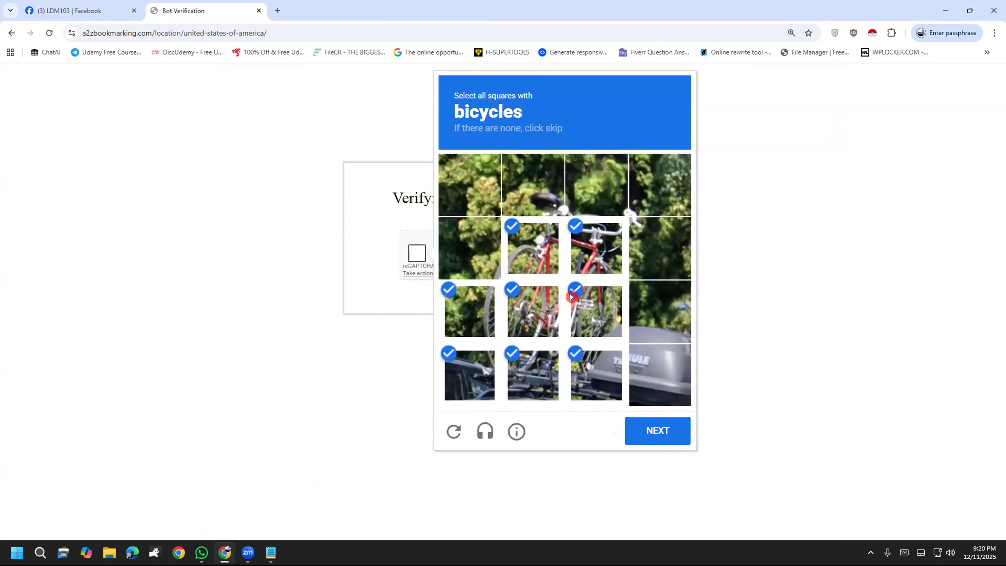
{"action": "left_click", "coordinate": [640, 431]}
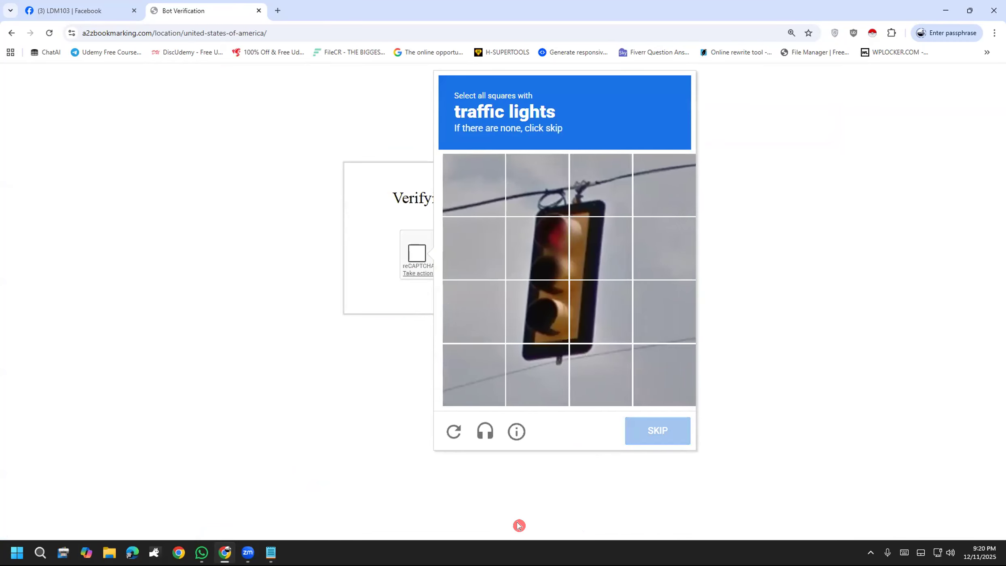
Mark the eight middle squares containing the traffic light in the verification image and submit them.
{"action": "left_click", "coordinate": [540, 269]}
{"action": "left_click", "coordinate": [572, 256]}
{"action": "left_click", "coordinate": [570, 312]}
{"action": "left_click", "coordinate": [526, 308]}
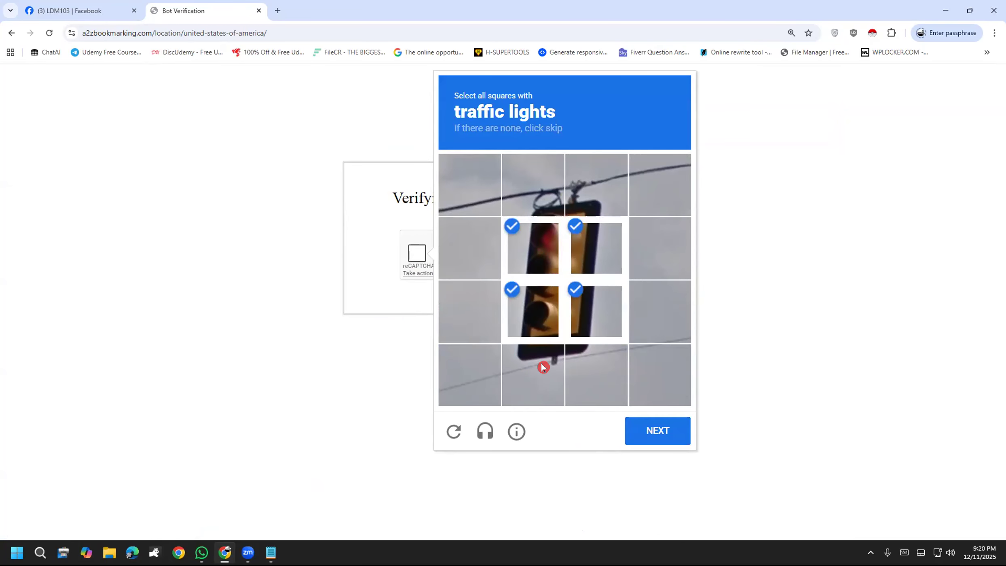
{"action": "left_click", "coordinate": [544, 360]}
{"action": "left_click", "coordinate": [593, 375]}
{"action": "left_click", "coordinate": [576, 214]}
{"action": "left_click", "coordinate": [538, 193]}
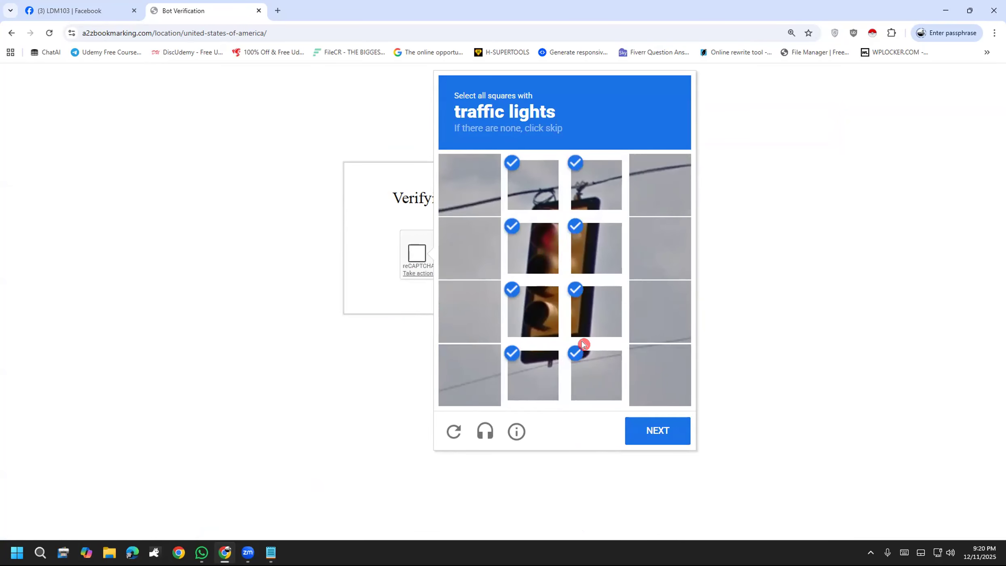
{"action": "left_click", "coordinate": [635, 437]}
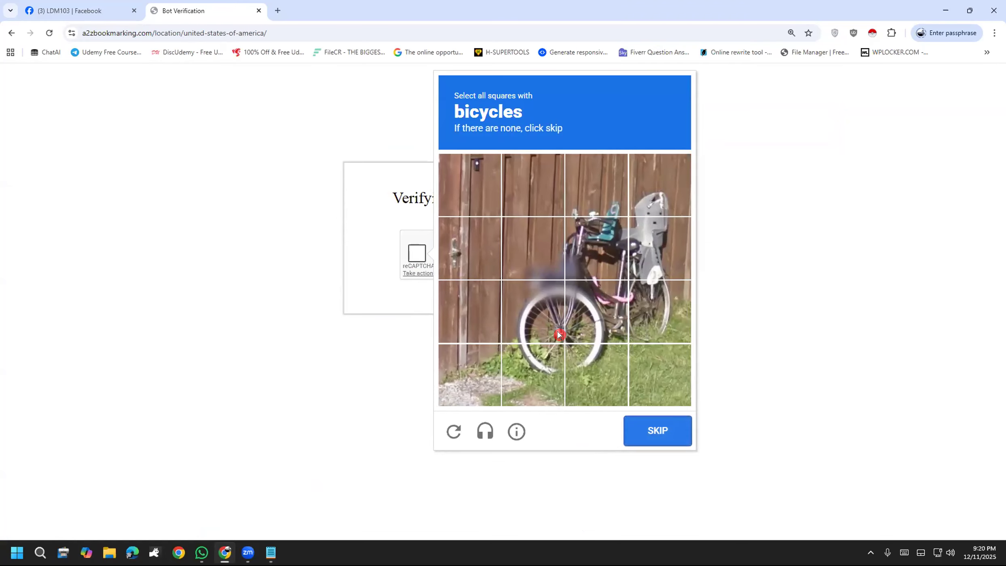
Mark the squares covering the bicycle parked by the wooden fence in the verification image and submit them.
{"action": "left_click", "coordinate": [534, 314]}
{"action": "left_click", "coordinate": [536, 374]}
{"action": "left_click", "coordinate": [586, 371]}
{"action": "left_click", "coordinate": [591, 312]}
{"action": "left_click", "coordinate": [598, 249]}
{"action": "left_click", "coordinate": [594, 189]}
{"action": "left_click", "coordinate": [659, 186]}
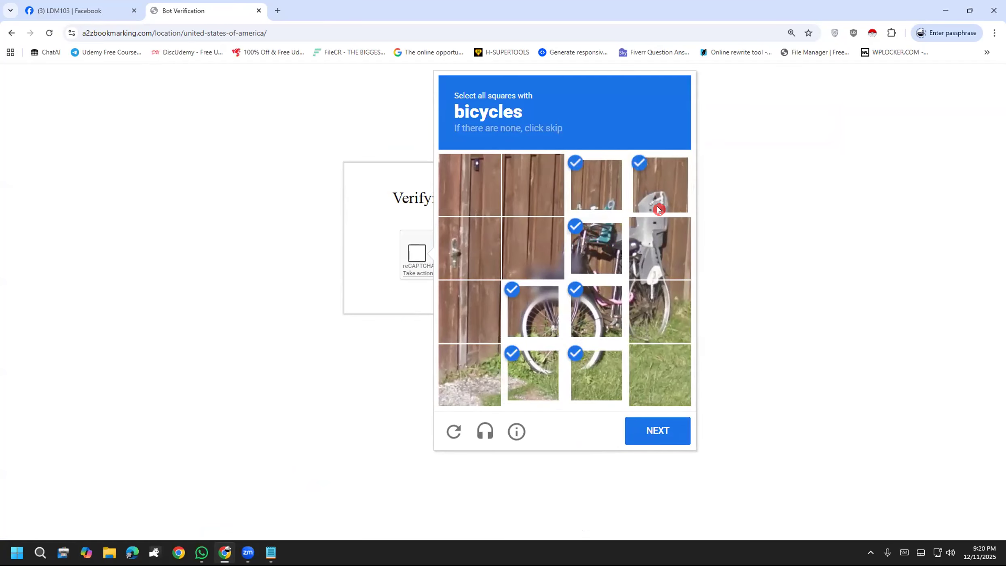
{"action": "left_click", "coordinate": [656, 247]}
{"action": "left_click", "coordinate": [638, 285]}
{"action": "left_click", "coordinate": [659, 430]}
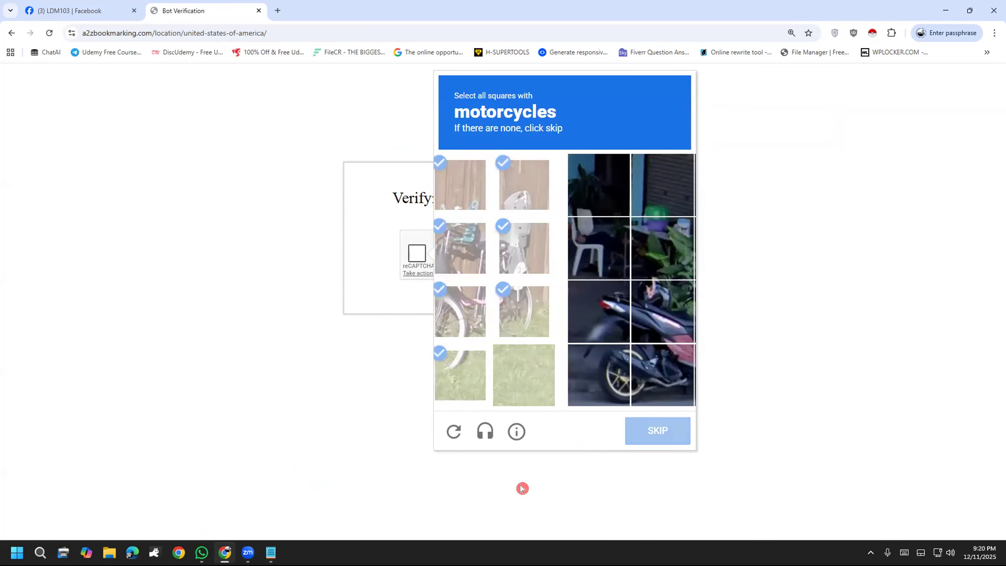
Mark the squares covering the parked scooter in the motorcycle verification image and submit them.
{"action": "left_click", "coordinate": [469, 314]}
{"action": "left_click", "coordinate": [534, 376]}
{"action": "left_click", "coordinate": [483, 380]}
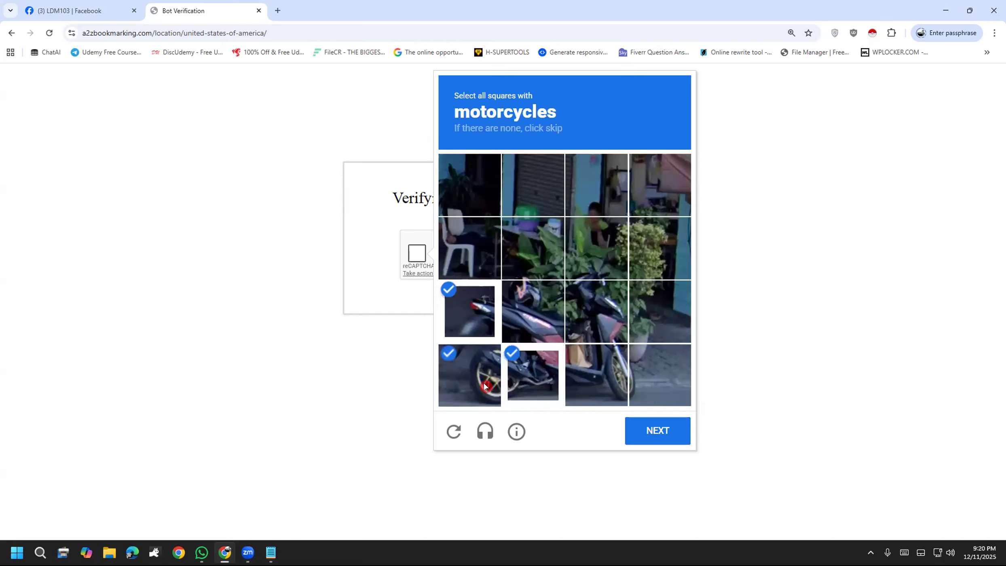
{"action": "left_click", "coordinate": [535, 318]}
{"action": "left_click", "coordinate": [575, 377]}
{"action": "left_click", "coordinate": [644, 376]}
{"action": "left_click", "coordinate": [646, 376]}
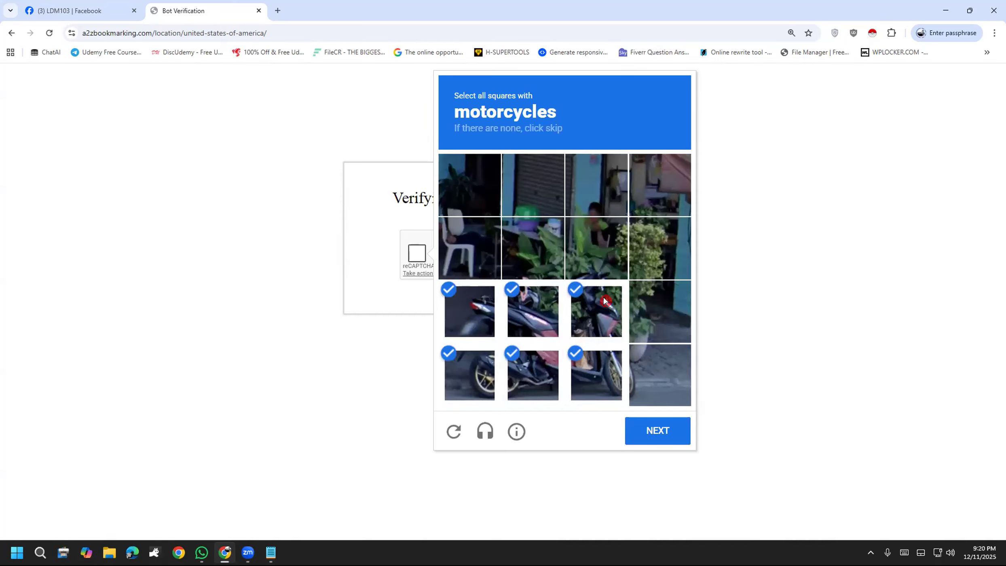
{"action": "left_click", "coordinate": [602, 287]}
{"action": "left_click", "coordinate": [651, 393]}
{"action": "left_click", "coordinate": [652, 440]}
Mark the squares around the red motorcycle and its rider in the verification image and submit them for verification.
{"action": "left_click", "coordinate": [490, 336]}
{"action": "left_click", "coordinate": [490, 339]}
{"action": "left_click", "coordinate": [465, 368]}
{"action": "left_click", "coordinate": [469, 316]}
{"action": "left_click", "coordinate": [522, 311]}
{"action": "left_click", "coordinate": [554, 322]}
{"action": "left_click", "coordinate": [550, 339]}
{"action": "left_click", "coordinate": [554, 364]}
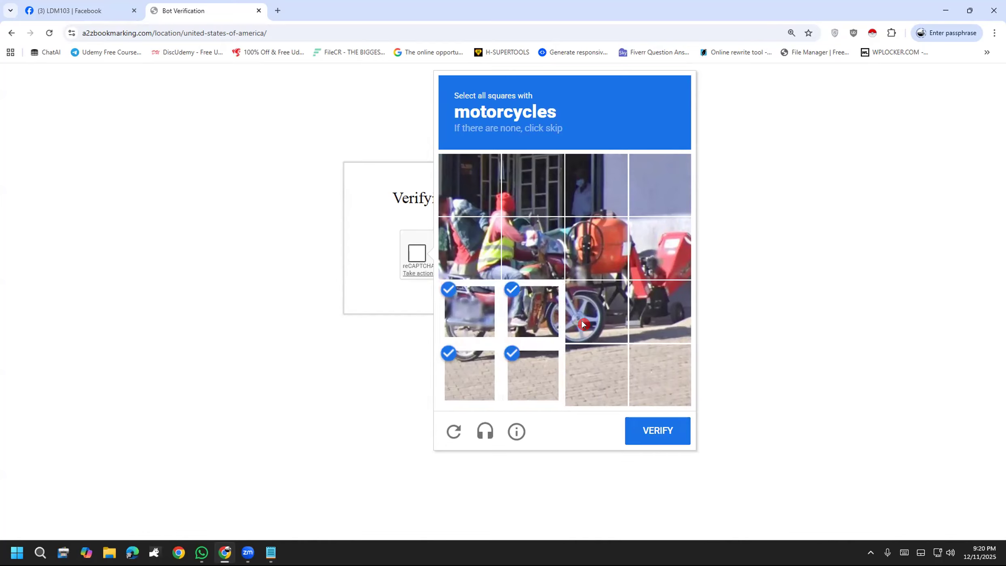
{"action": "left_click", "coordinate": [583, 323]}
{"action": "left_click", "coordinate": [586, 376]}
{"action": "left_click", "coordinate": [582, 320]}
{"action": "left_click", "coordinate": [575, 255]}
{"action": "left_click", "coordinate": [583, 316]}
{"action": "left_click", "coordinate": [519, 245]}
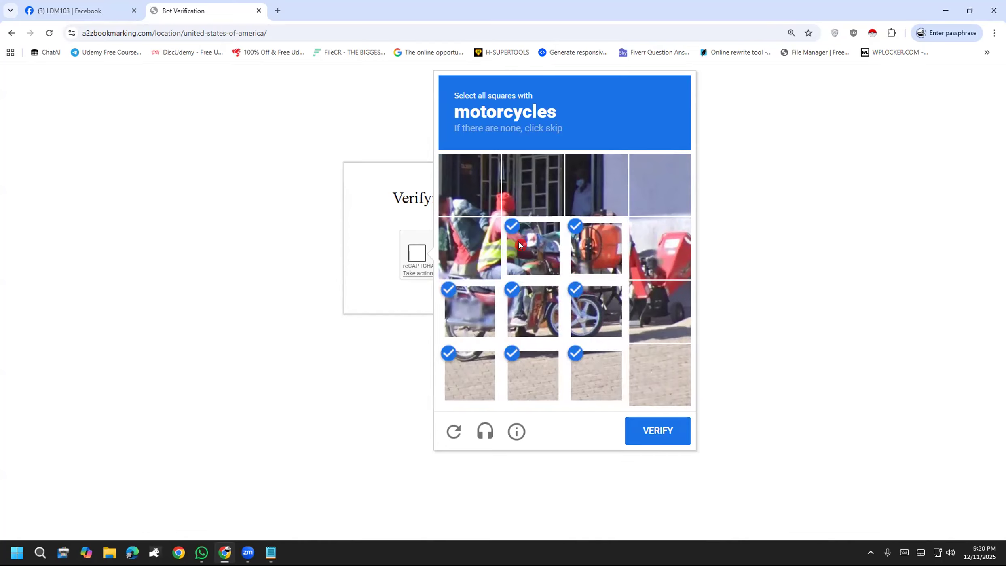
{"action": "left_click", "coordinate": [638, 433]}
Mark the squares covering the red fire hydrant in the verification image and submit them.
{"action": "left_click", "coordinate": [469, 333]}
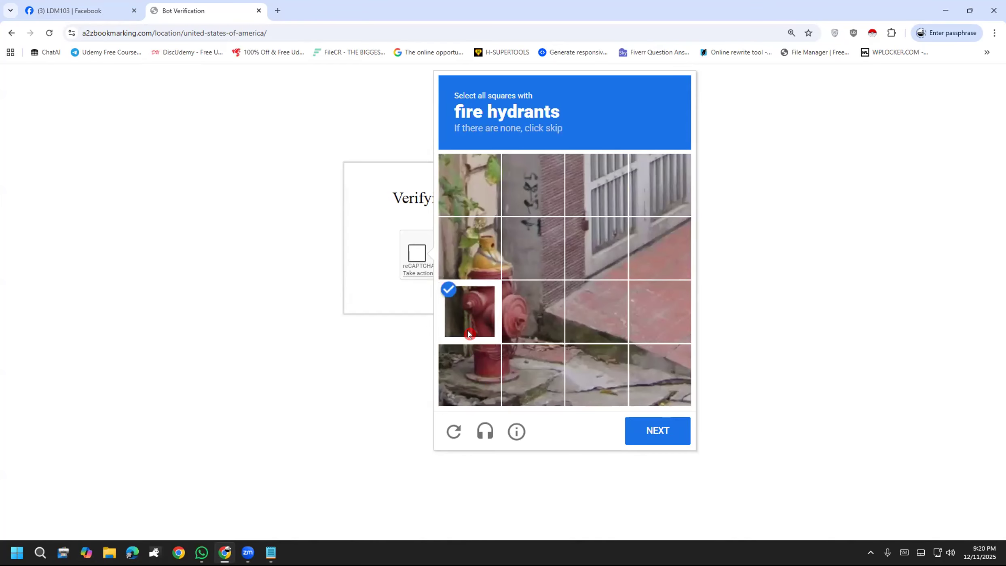
{"action": "left_click", "coordinate": [472, 348]}
{"action": "left_click", "coordinate": [517, 337]}
{"action": "left_click", "coordinate": [518, 362]}
{"action": "left_click", "coordinate": [479, 253]}
{"action": "left_click", "coordinate": [534, 254]}
{"action": "left_click", "coordinate": [627, 429]}
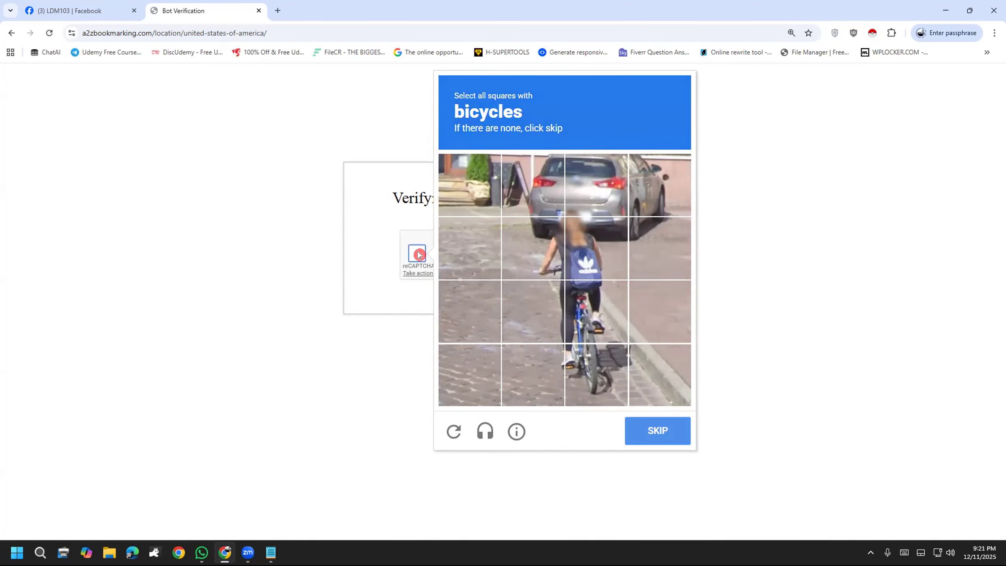
Mark the six middle squares around the cyclist with the blue backpack in the bicycle verification image and submit them.
{"action": "left_click", "coordinate": [419, 255]}
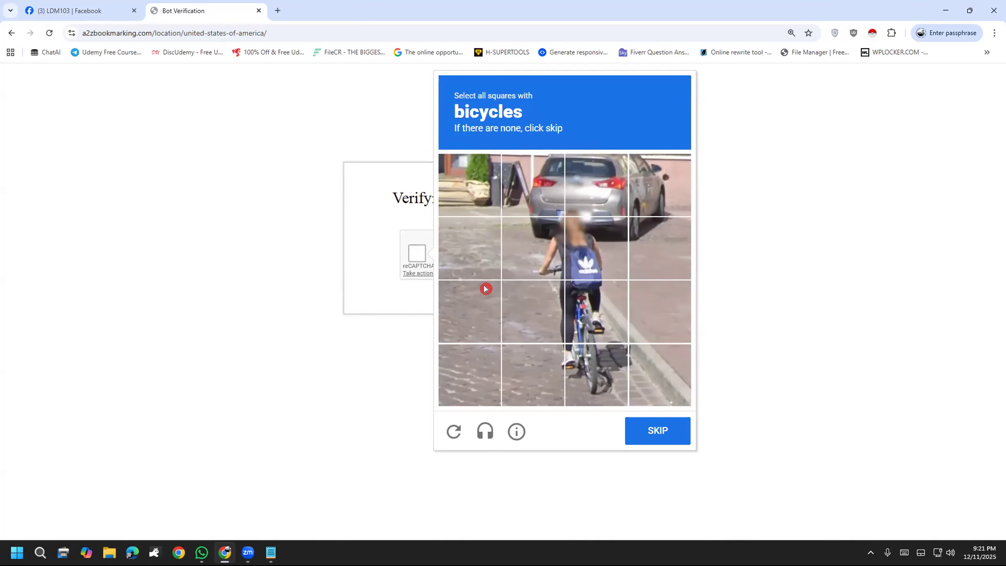
{"action": "left_click", "coordinate": [535, 251]}
{"action": "left_click", "coordinate": [529, 277]}
{"action": "left_click", "coordinate": [522, 310]}
{"action": "left_click", "coordinate": [603, 321]}
{"action": "left_click", "coordinate": [580, 385]}
{"action": "left_click", "coordinate": [571, 386]}
{"action": "left_click", "coordinate": [578, 373]}
{"action": "left_click", "coordinate": [543, 377]}
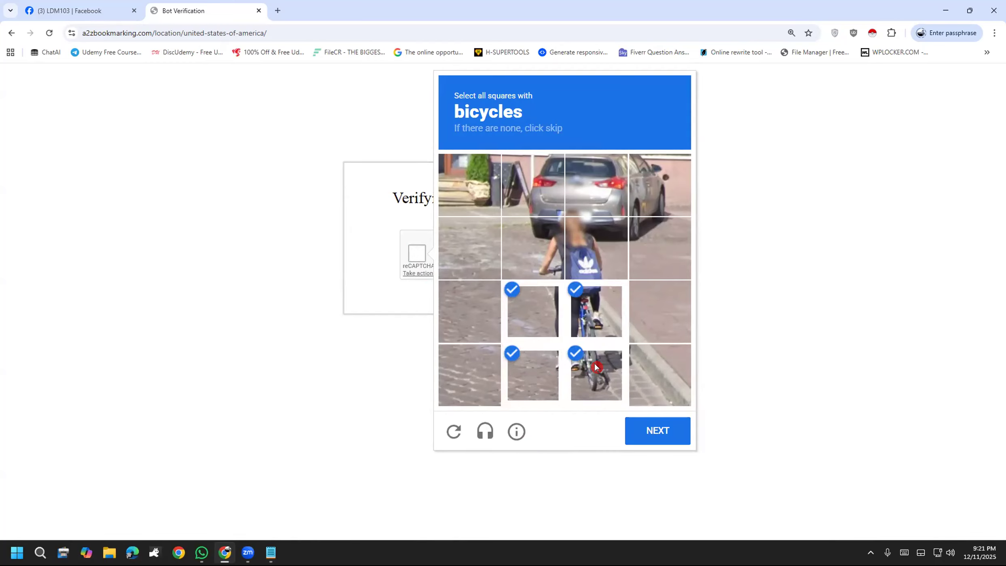
{"action": "left_click", "coordinate": [536, 271]}
{"action": "left_click", "coordinate": [577, 271]}
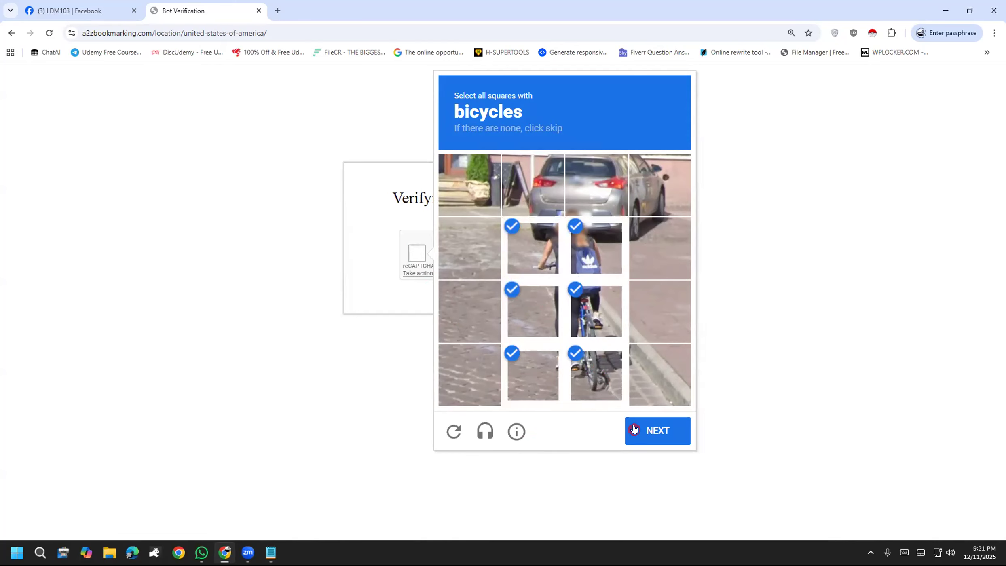
{"action": "left_click", "coordinate": [546, 244]}
{"action": "left_click", "coordinate": [538, 249]}
{"action": "left_click", "coordinate": [597, 262]}
{"action": "left_click", "coordinate": [655, 433]}
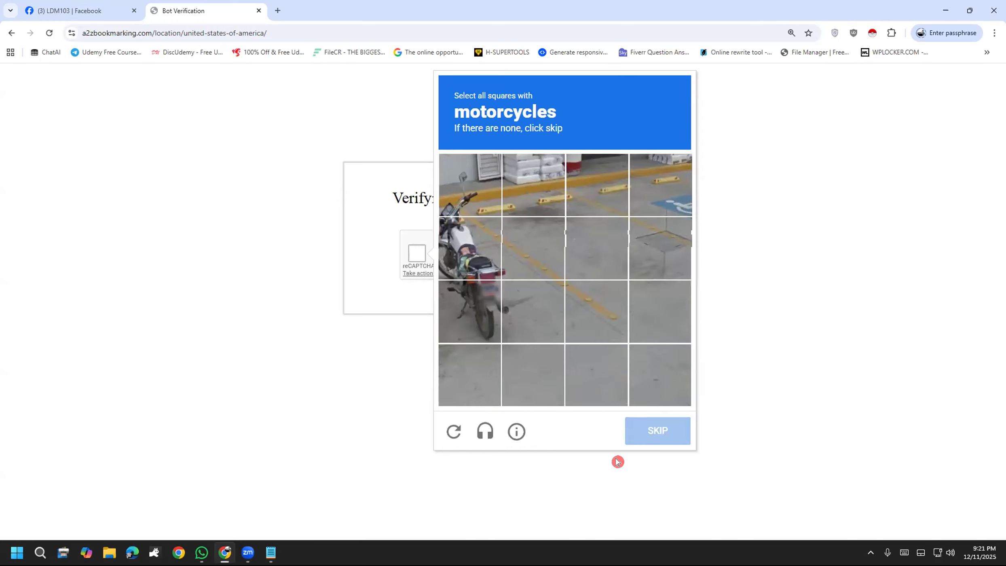
Mark the squares covering the parked motorcycle in the parking lot verification image and submit them.
{"action": "left_click", "coordinate": [455, 249]}
{"action": "left_click", "coordinate": [445, 322]}
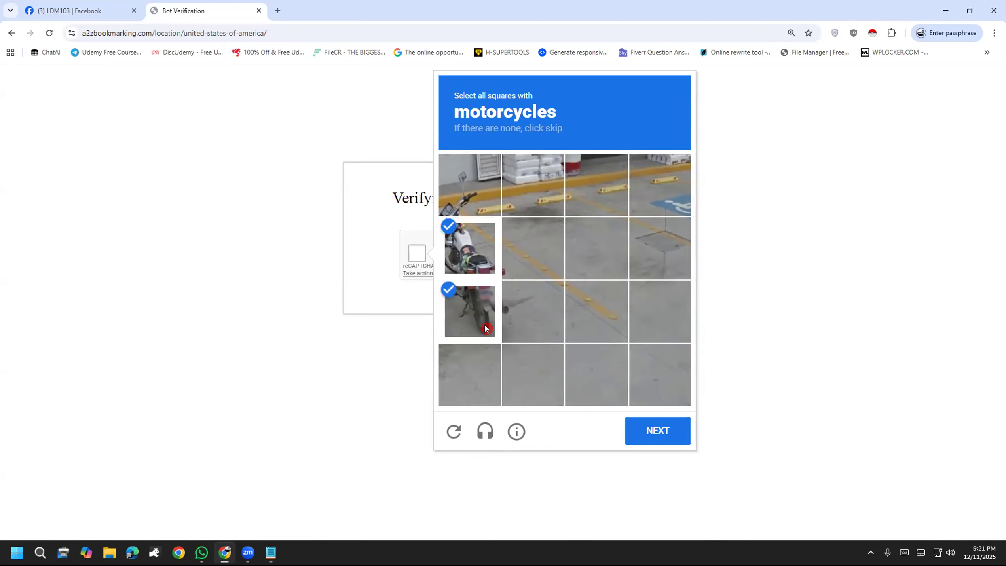
{"action": "left_click", "coordinate": [486, 184]}
{"action": "left_click", "coordinate": [648, 433]}
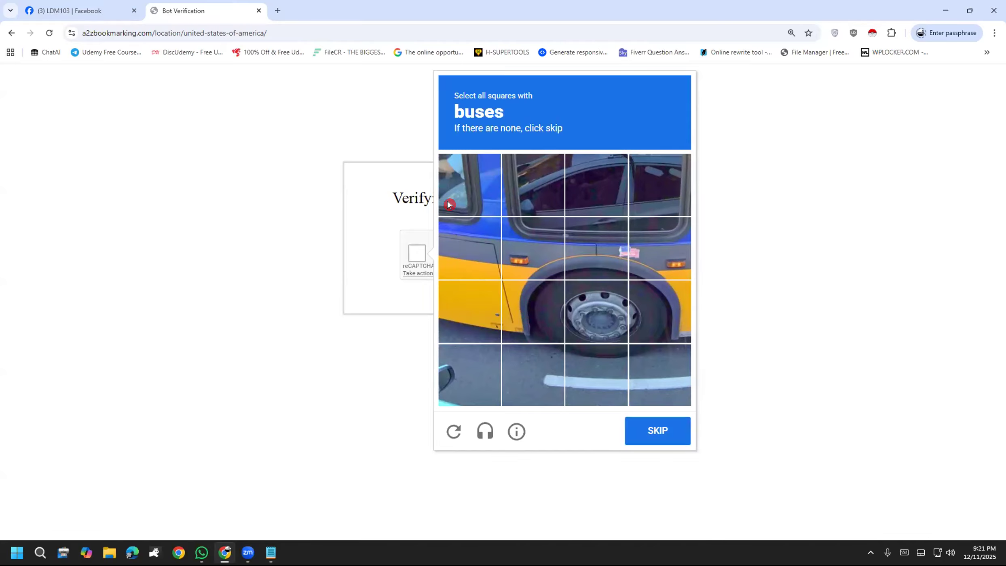
Mark all twelve squares in the upper three rows covering the blue and yellow bus, and submit them.
{"action": "left_click", "coordinate": [460, 211]}
{"action": "left_click", "coordinate": [460, 247]}
{"action": "left_click", "coordinate": [468, 328]}
{"action": "left_click", "coordinate": [526, 308]}
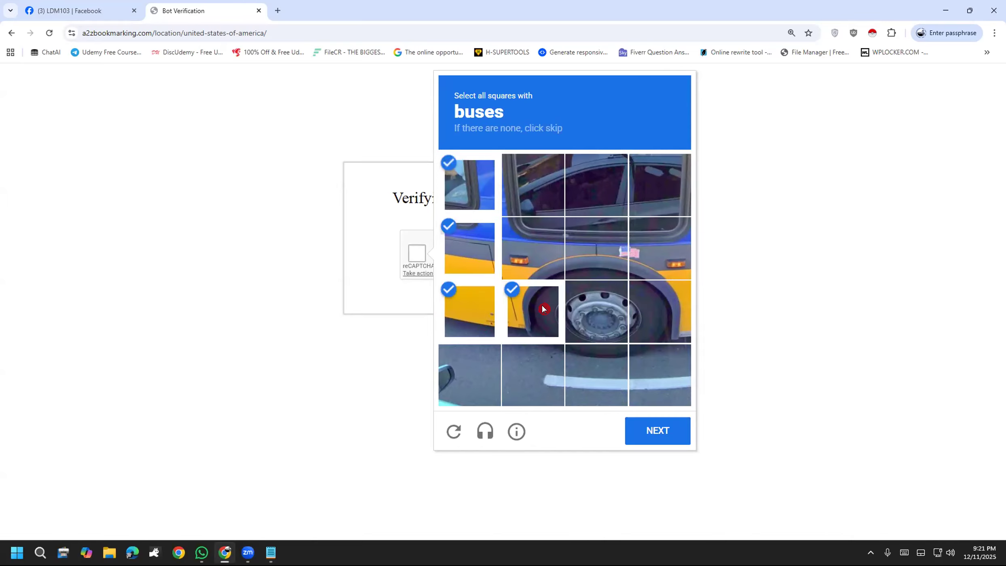
{"action": "left_click", "coordinate": [544, 243]}
{"action": "left_click", "coordinate": [534, 186]}
{"action": "left_click", "coordinate": [590, 186]}
{"action": "left_click", "coordinate": [581, 255]}
{"action": "left_click", "coordinate": [597, 311]}
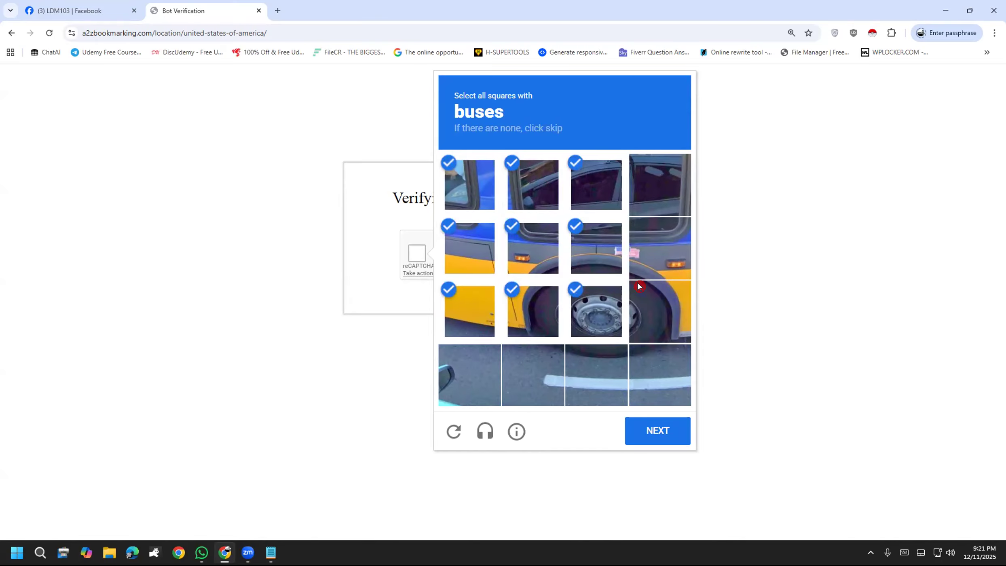
{"action": "left_click", "coordinate": [660, 311]}
{"action": "left_click", "coordinate": [660, 248]}
{"action": "left_click", "coordinate": [660, 185]}
{"action": "left_click", "coordinate": [422, 247]}
{"action": "left_click", "coordinate": [417, 252]}
{"action": "left_click", "coordinate": [414, 252]}
{"action": "left_click", "coordinate": [412, 253]}
{"action": "left_click", "coordinate": [627, 429]}
Mark the six squares around the red bus in the bus verification image and submit them for verification.
{"action": "left_click", "coordinate": [441, 225]}
{"action": "left_click", "coordinate": [441, 243]}
{"action": "left_click", "coordinate": [467, 275]}
{"action": "left_click", "coordinate": [455, 325]}
{"action": "left_click", "coordinate": [504, 321]}
{"action": "left_click", "coordinate": [503, 263]}
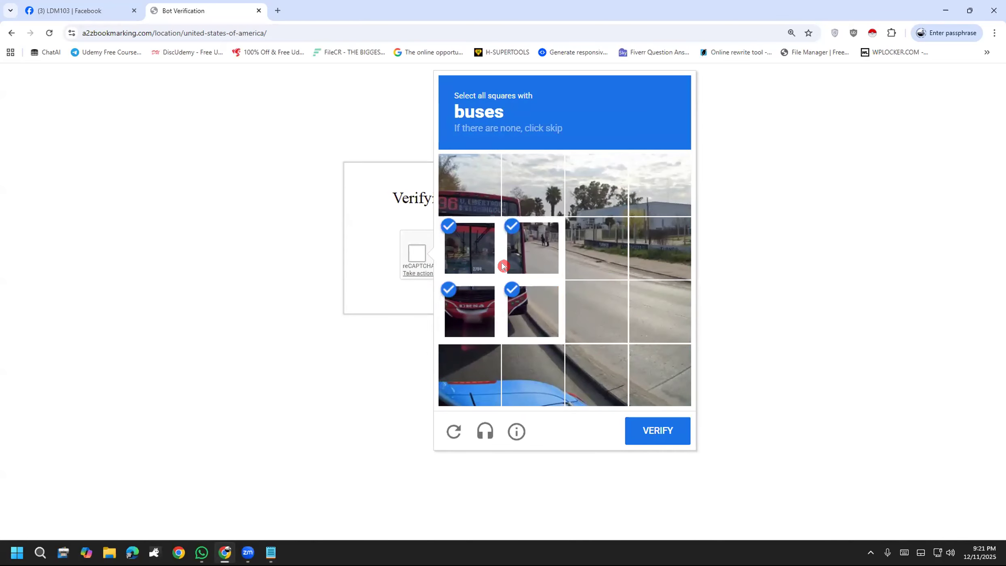
{"action": "left_click", "coordinate": [475, 215]}
{"action": "left_click", "coordinate": [508, 190]}
{"action": "left_click", "coordinate": [412, 261]}
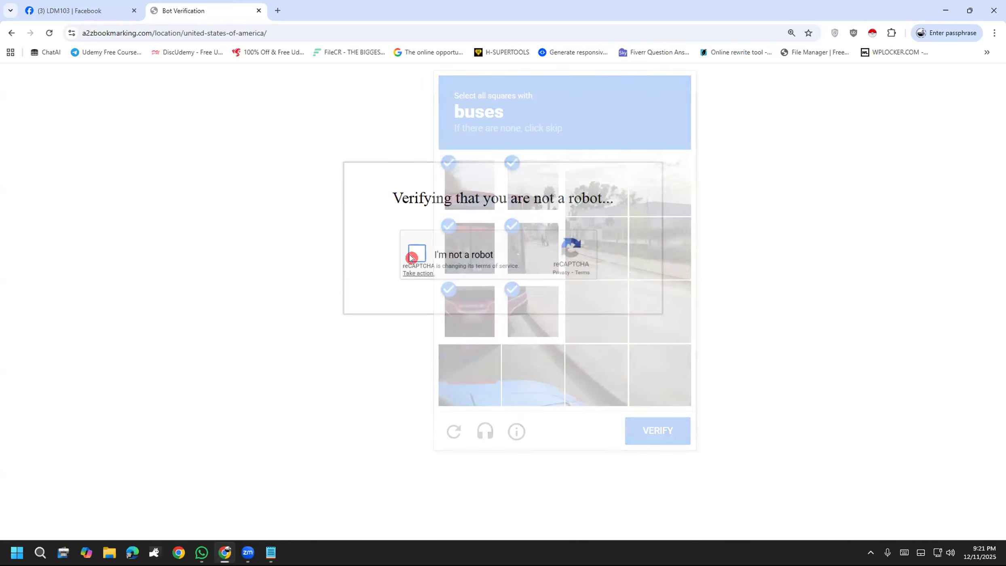
{"action": "left_click", "coordinate": [635, 439]}
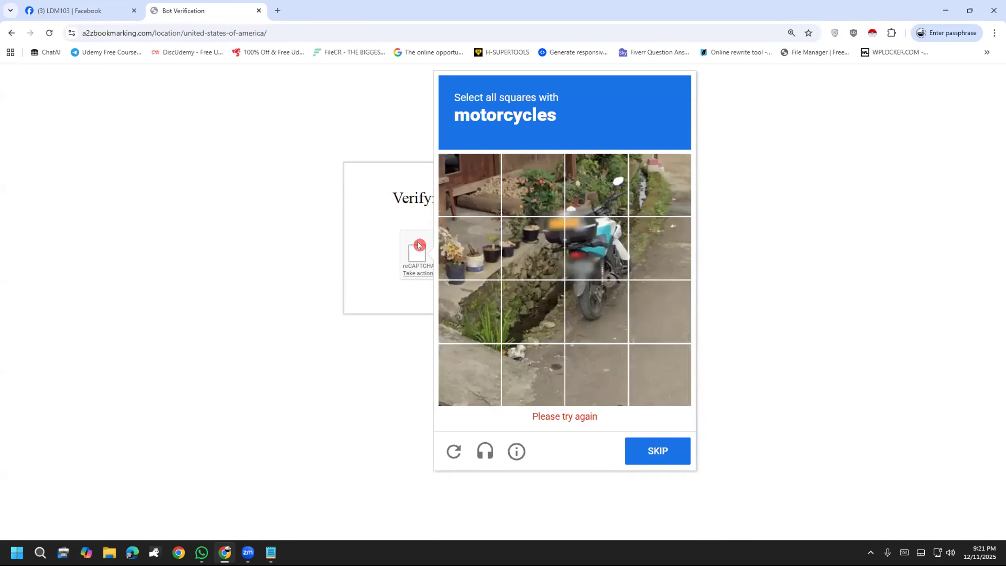
Mark the four squares covering the teal motorcycle in the motorcycle verification image and submit them for verification.
{"action": "left_click", "coordinate": [569, 235]}
{"action": "left_click", "coordinate": [583, 303]}
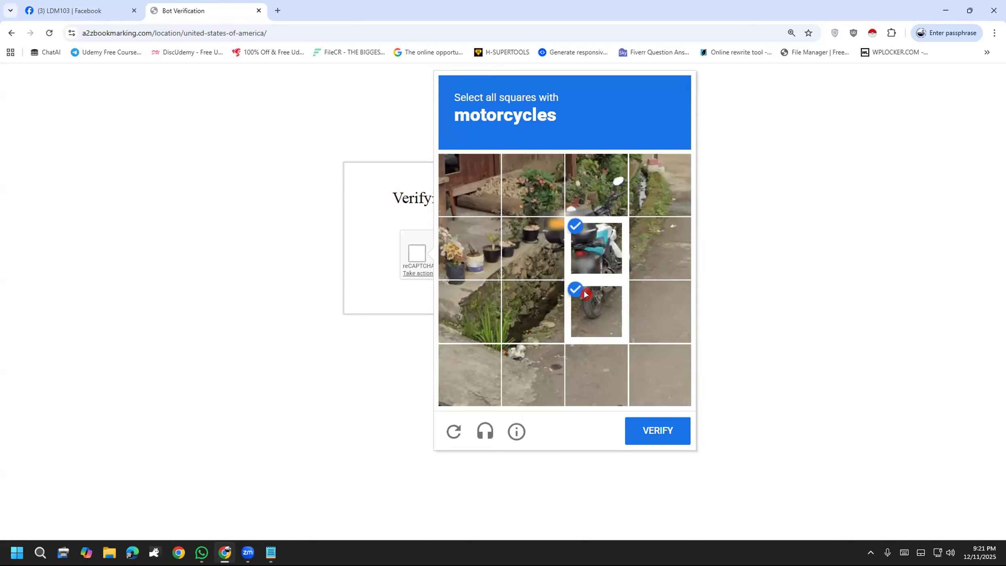
{"action": "left_click", "coordinate": [587, 208]}
{"action": "left_click", "coordinate": [585, 204]}
{"action": "left_click", "coordinate": [549, 231]}
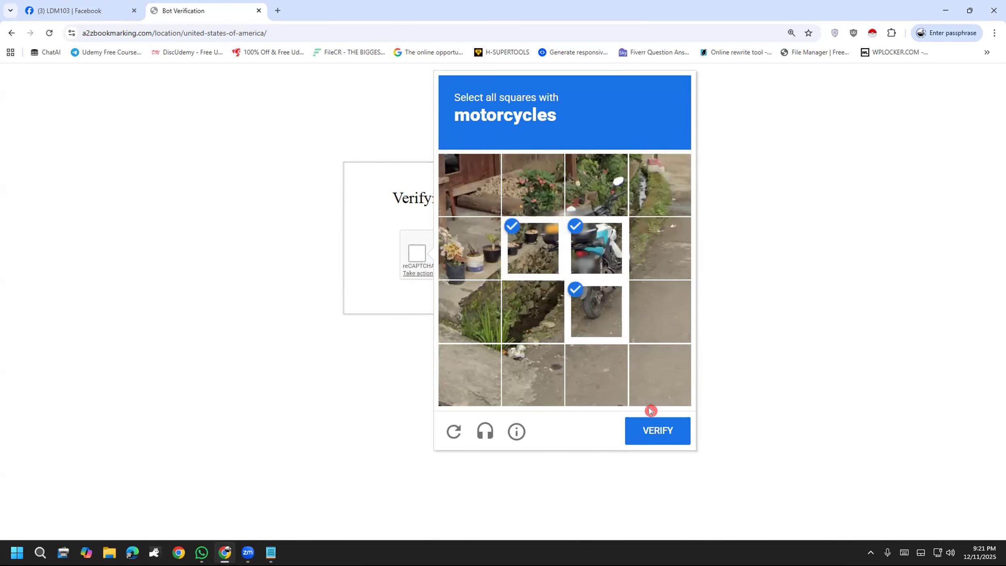
{"action": "left_click", "coordinate": [587, 184]}
{"action": "left_click", "coordinate": [653, 430]}
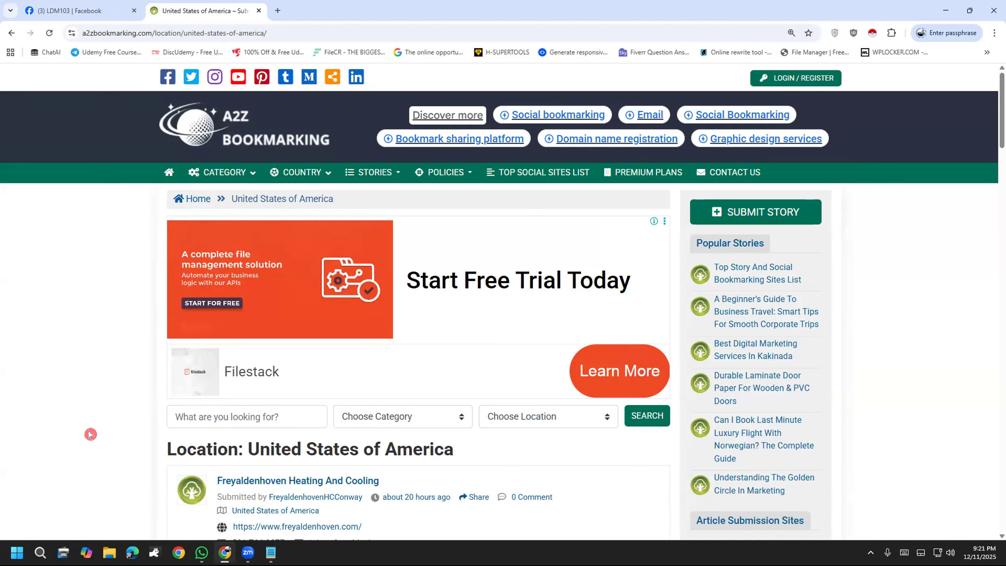
Set the listing search keyword to food and its category to Food & Beverages.
{"action": "scroll", "coordinate": [89, 434], "scroll_direction": "down", "scroll_amount": 1}
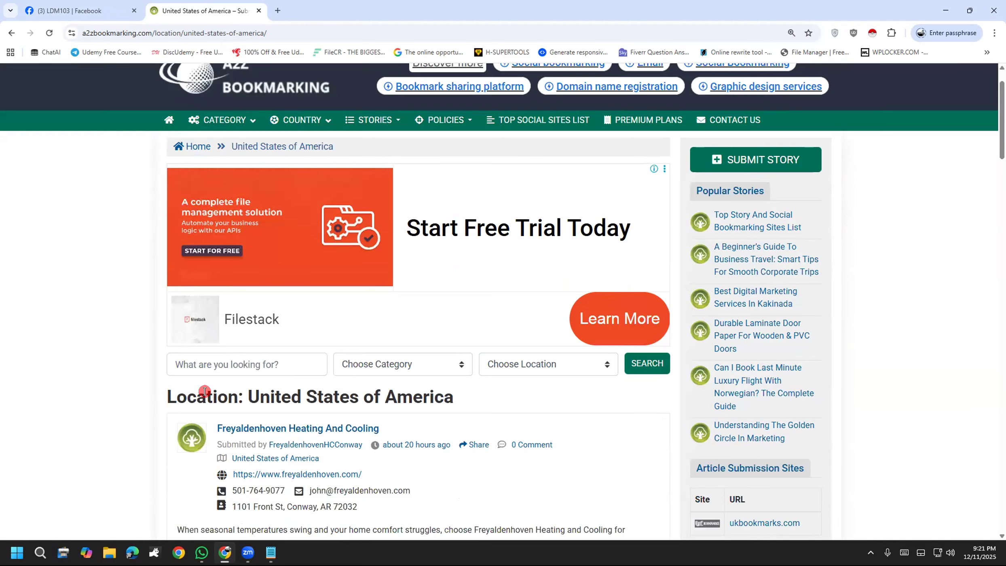
{"action": "left_click", "coordinate": [241, 369]}
{"action": "type", "text": "food"}
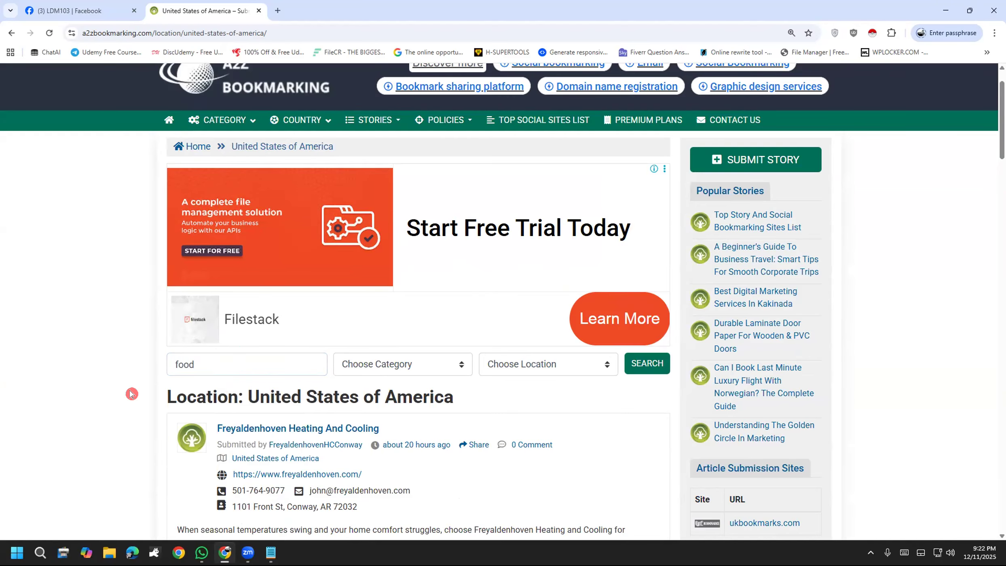
{"action": "scroll", "coordinate": [145, 395], "scroll_direction": "down", "scroll_amount": 1}
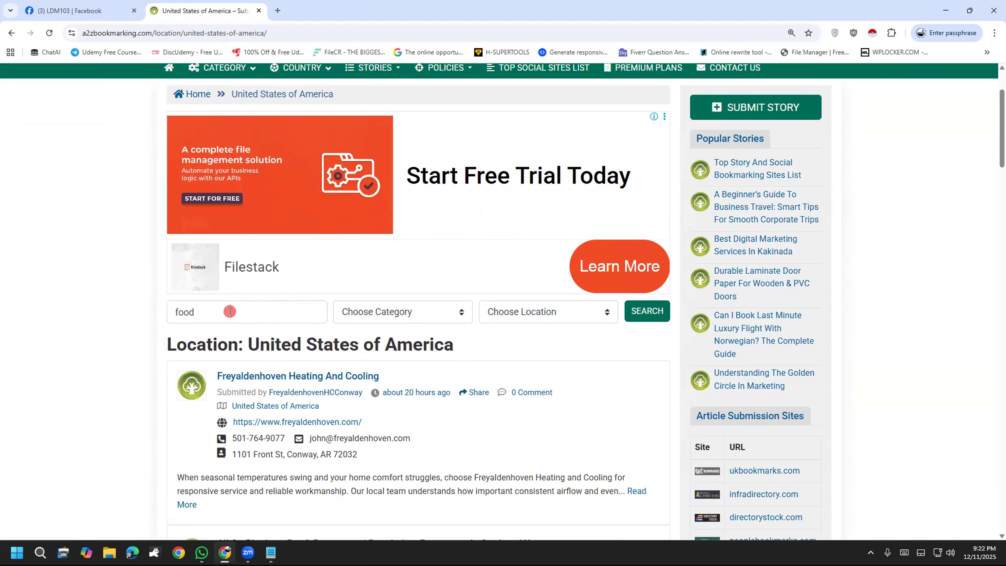
{"action": "left_click", "coordinate": [438, 313]}
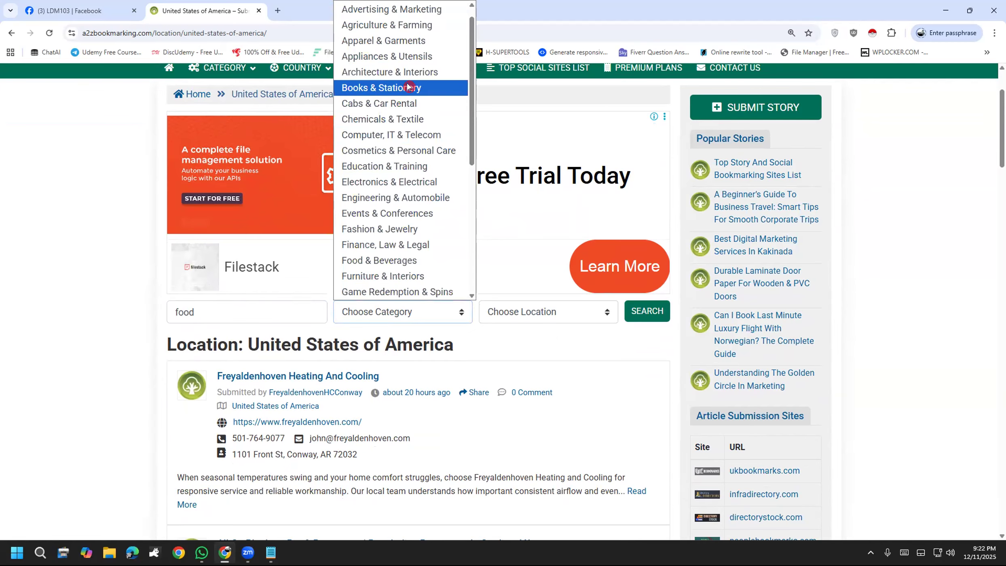
{"action": "left_click", "coordinate": [384, 261]}
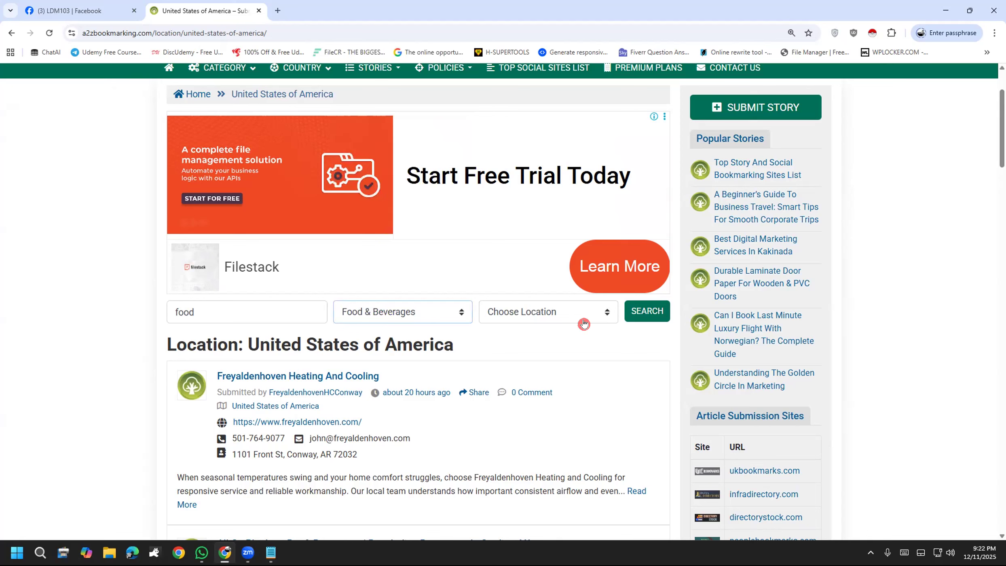
Set the search location to United States of America and run the listing search.
{"action": "left_click", "coordinate": [571, 318]}
{"action": "scroll", "coordinate": [591, 205], "scroll_direction": "down", "scroll_amount": 15}
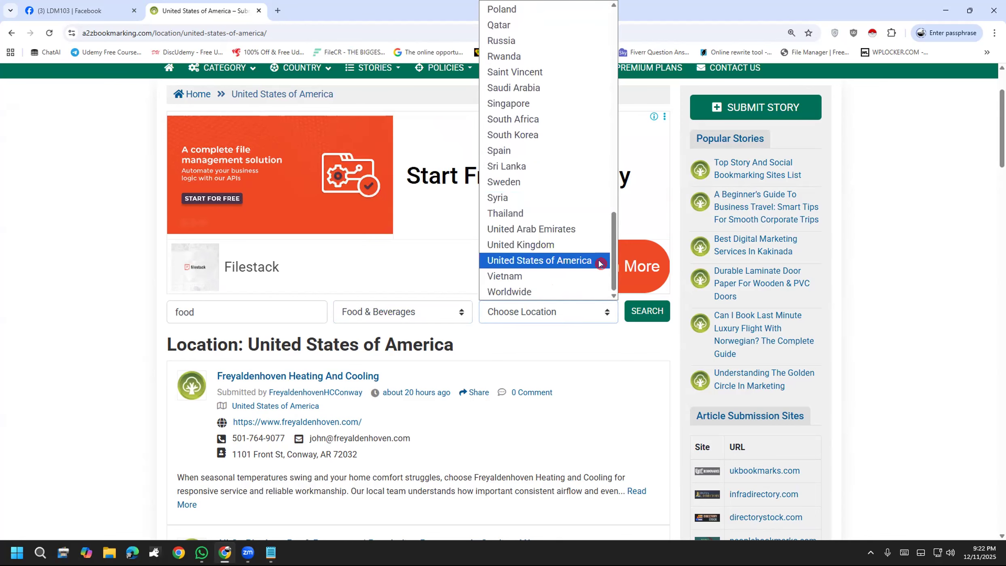
{"action": "left_click", "coordinate": [598, 262]}
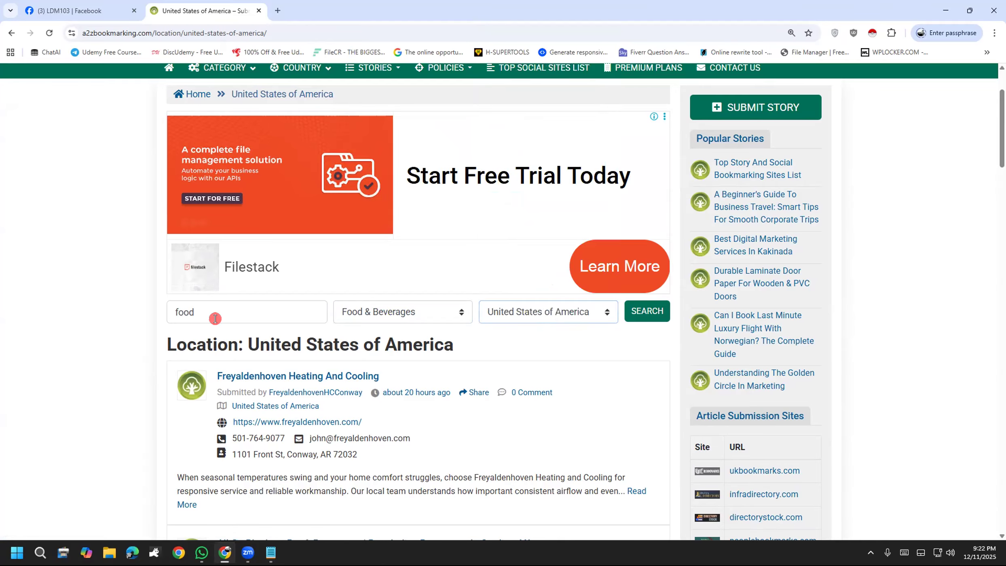
{"action": "left_click", "coordinate": [646, 310]}
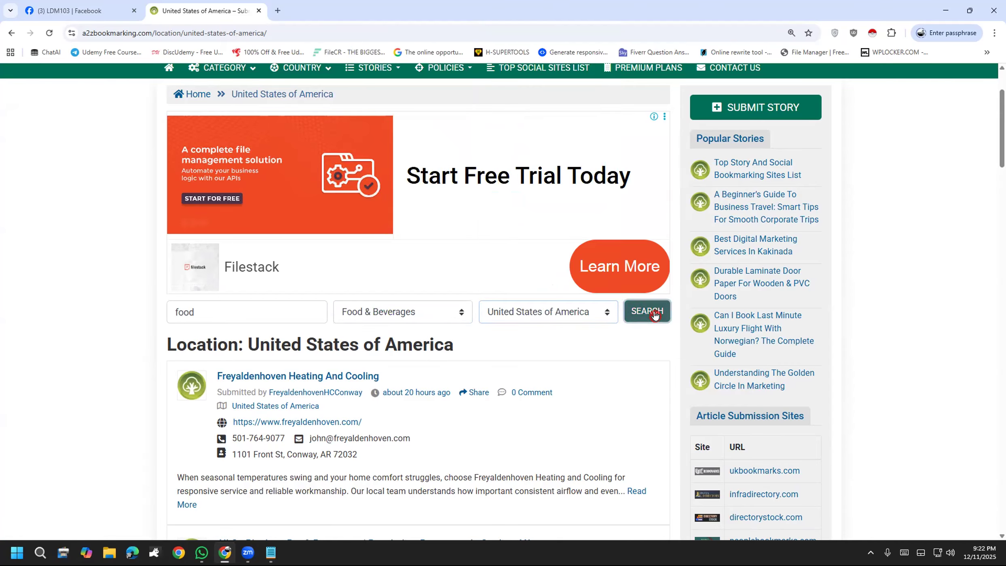
{"action": "scroll", "coordinate": [92, 411], "scroll_direction": "down", "scroll_amount": 10}
{"action": "scroll", "coordinate": [93, 410], "scroll_direction": "up", "scroll_amount": 8}
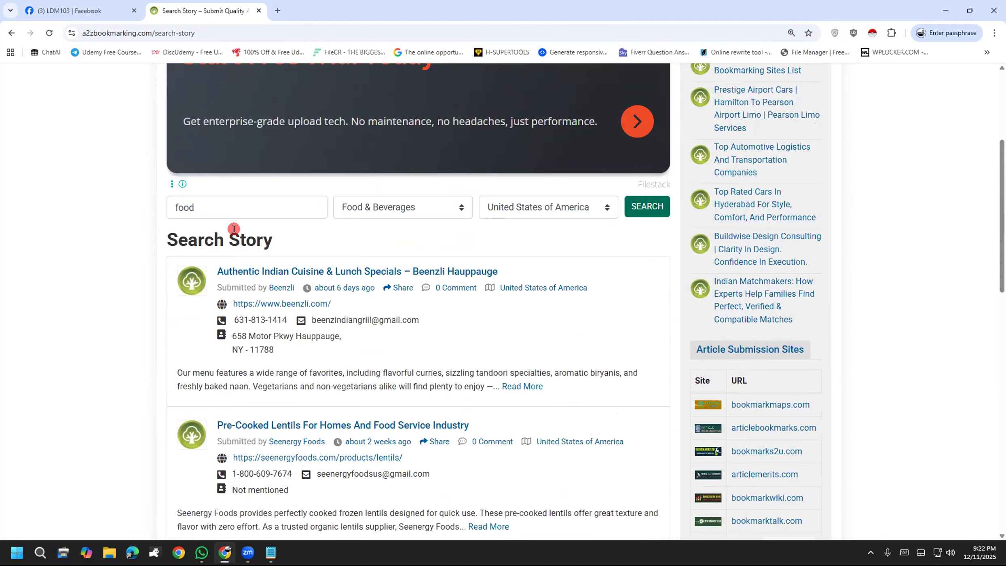
Replace the search keyword food with jewelry.
{"action": "left_click_drag", "start_coordinate": [224, 209], "coordinate": [83, 209]}
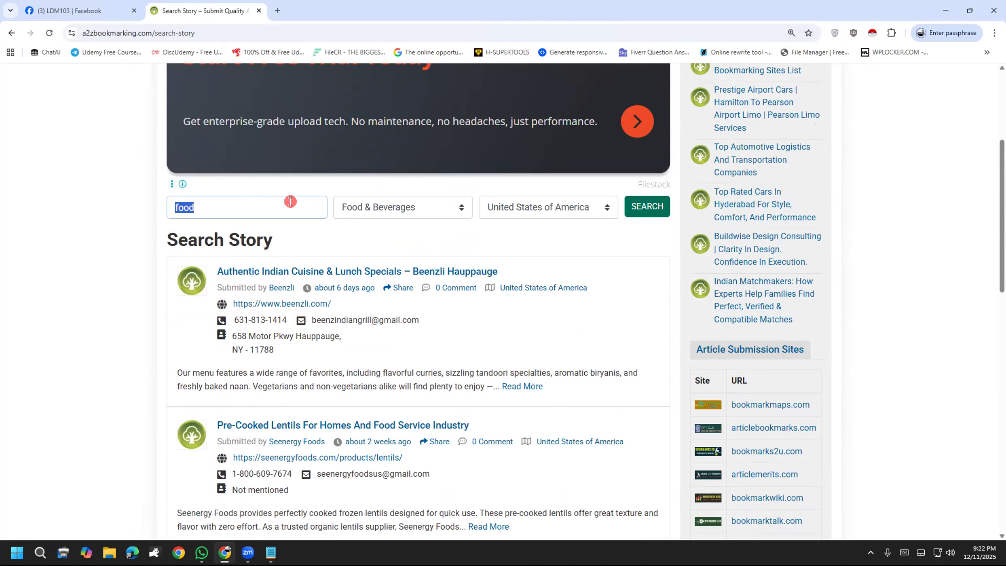
{"action": "key", "text": "BackSpace"}
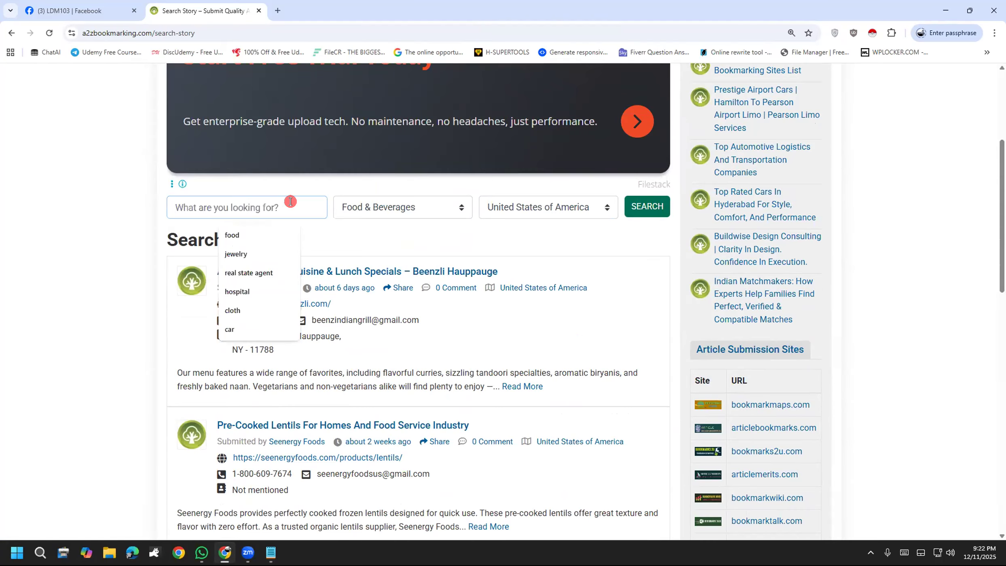
{"action": "left_click", "coordinate": [271, 253]}
Set the search category to Fashion & Jewelry and run the listing search.
{"action": "left_click", "coordinate": [402, 207]}
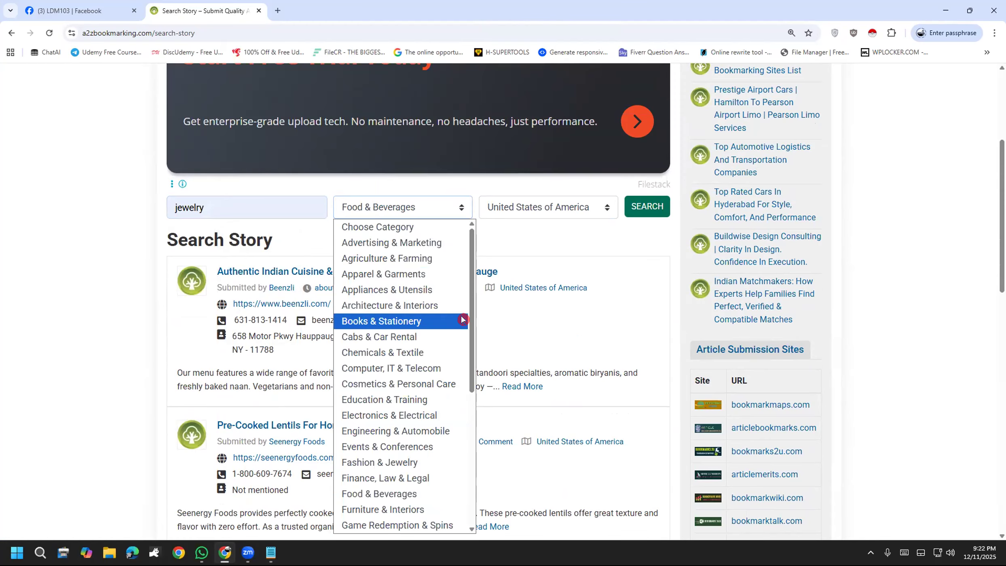
{"action": "scroll", "coordinate": [461, 320], "scroll_direction": "down", "scroll_amount": 2}
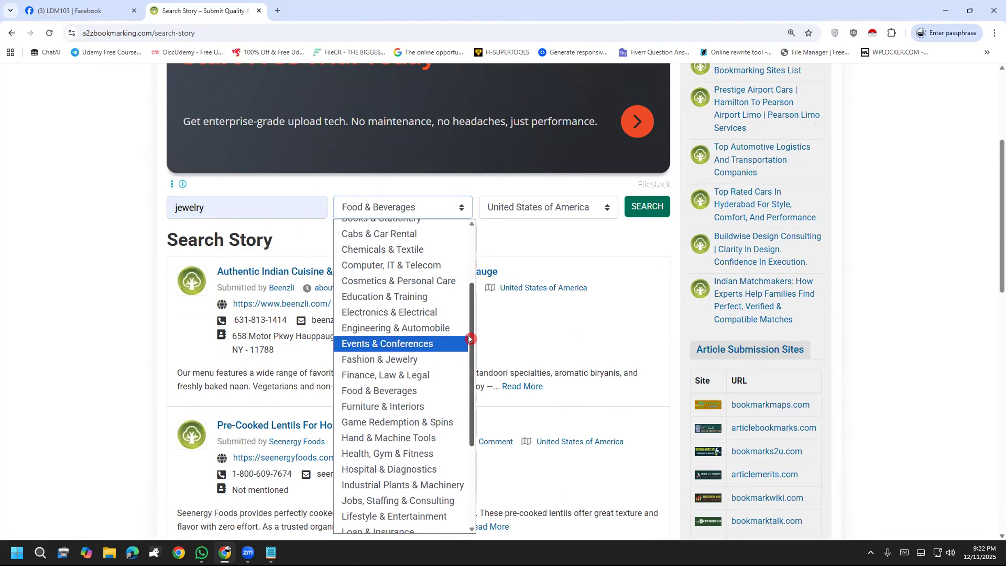
{"action": "scroll", "coordinate": [467, 309], "scroll_direction": "up", "scroll_amount": 2}
{"action": "left_click_drag", "start_coordinate": [474, 291], "coordinate": [474, 279]}
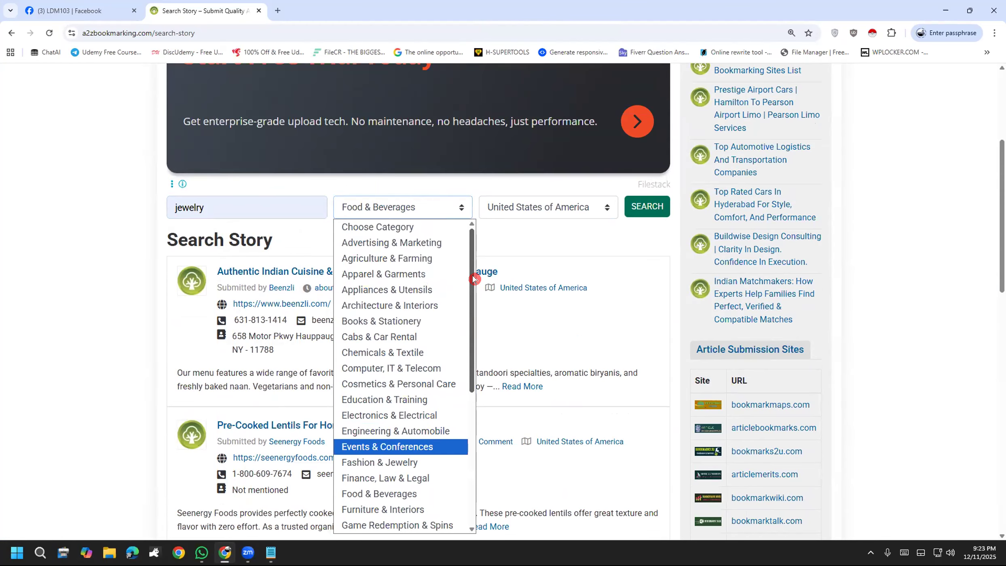
{"action": "left_click_drag", "start_coordinate": [472, 284], "coordinate": [476, 427]}
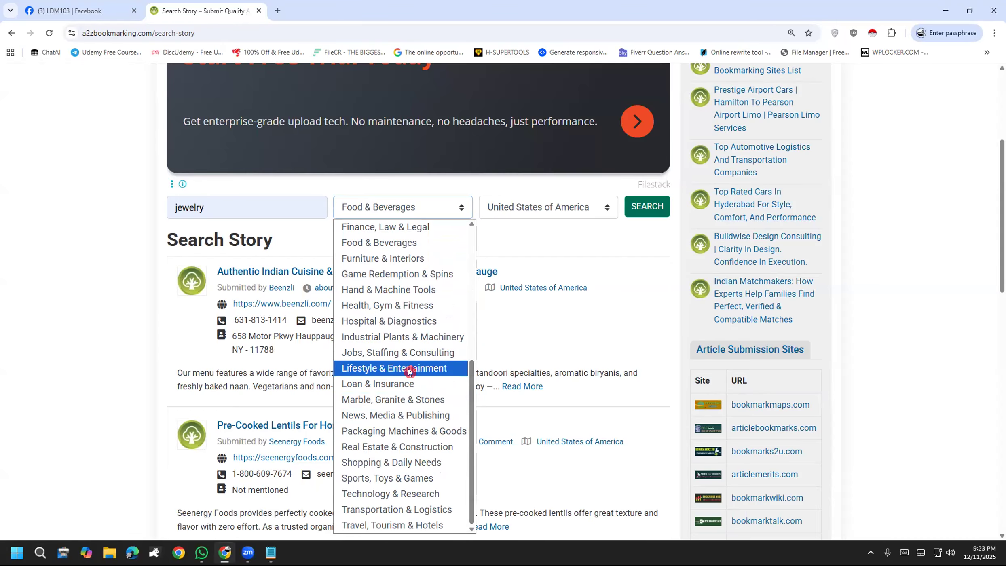
{"action": "key", "text": "Up"}
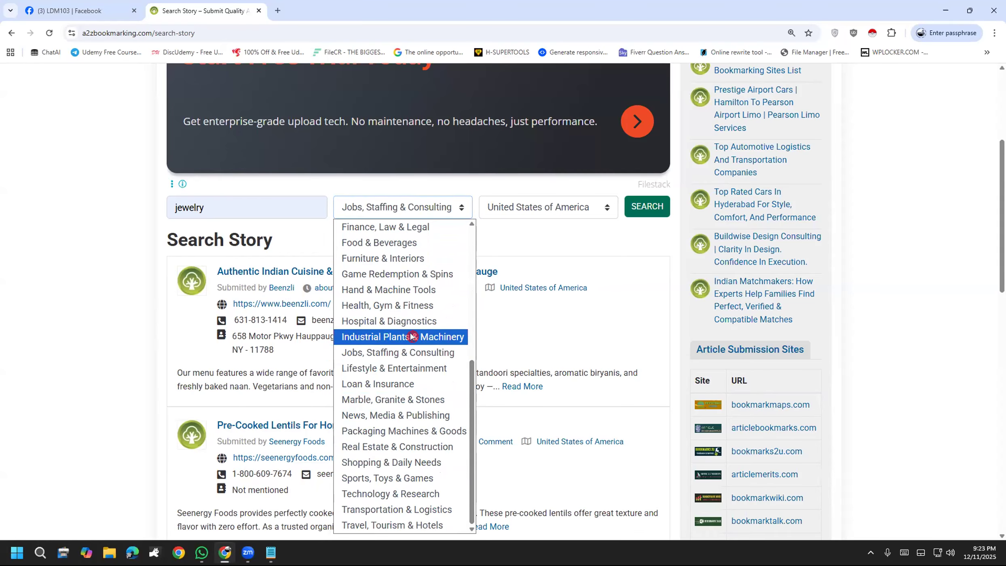
{"action": "scroll", "coordinate": [411, 336], "scroll_direction": "up", "scroll_amount": 3}
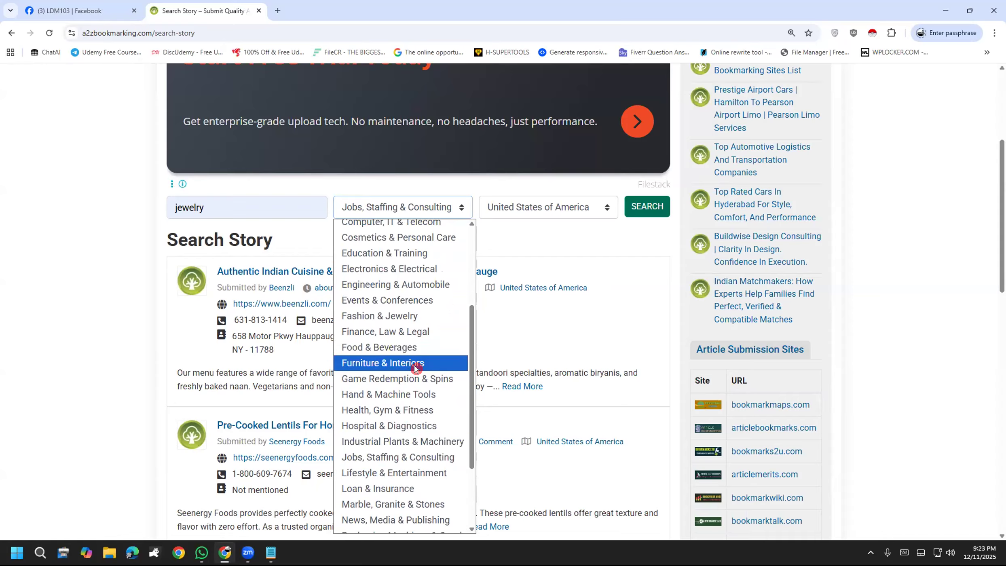
{"action": "left_click", "coordinate": [419, 320]}
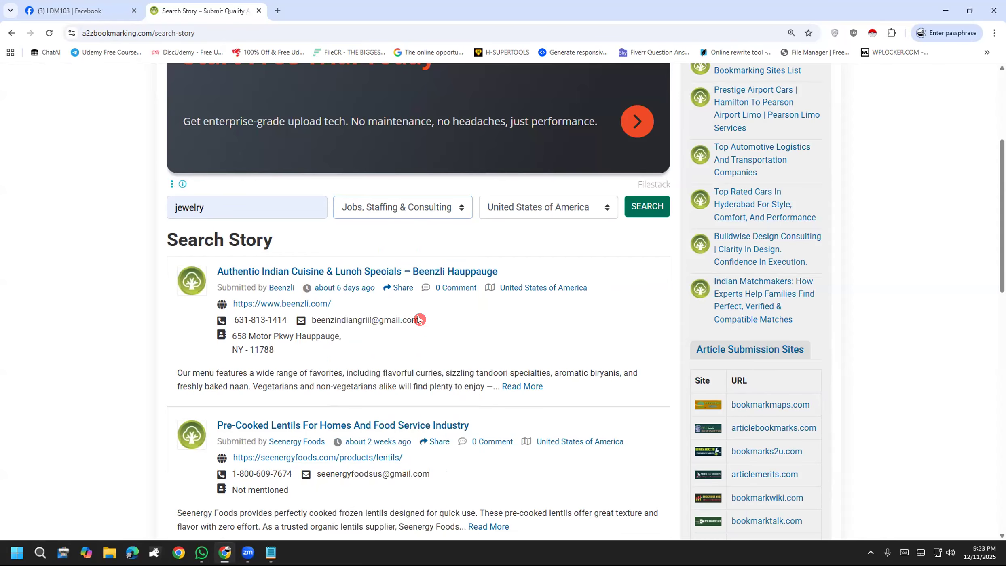
{"action": "left_click", "coordinate": [652, 202]}
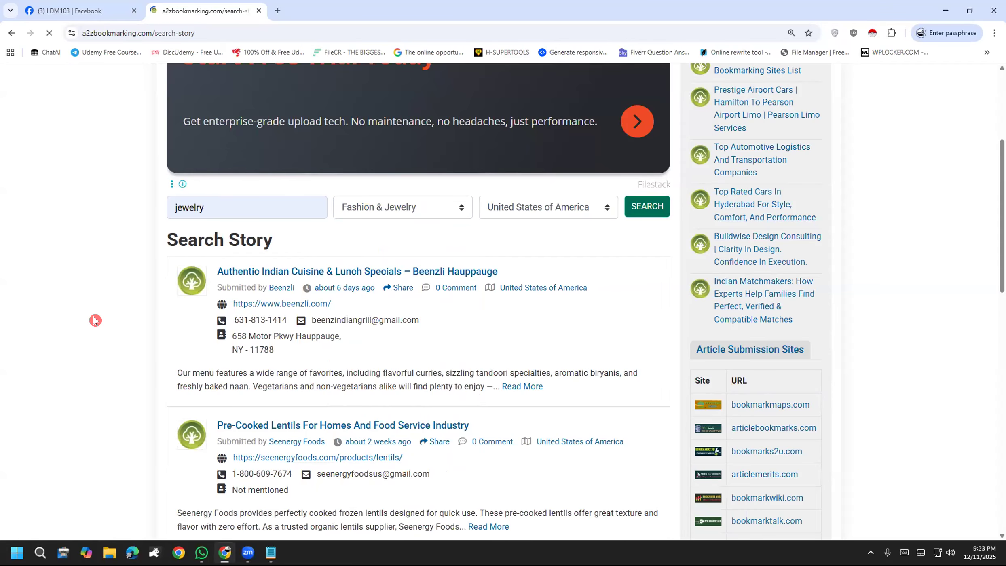
Examine the jewelry listings and their contact details through to the end of the results page.
{"action": "scroll", "coordinate": [95, 320], "scroll_direction": "down", "scroll_amount": 5}
{"action": "scroll", "coordinate": [95, 320], "scroll_direction": "down", "scroll_amount": 7}
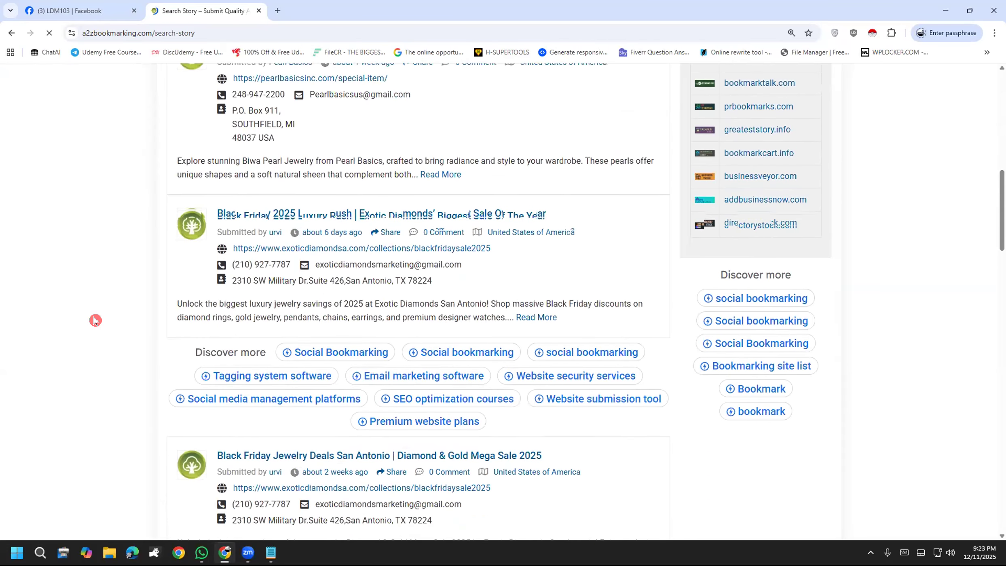
{"action": "scroll", "coordinate": [115, 376], "scroll_direction": "down", "scroll_amount": 9}
{"action": "scroll", "coordinate": [116, 376], "scroll_direction": "down", "scroll_amount": 16}
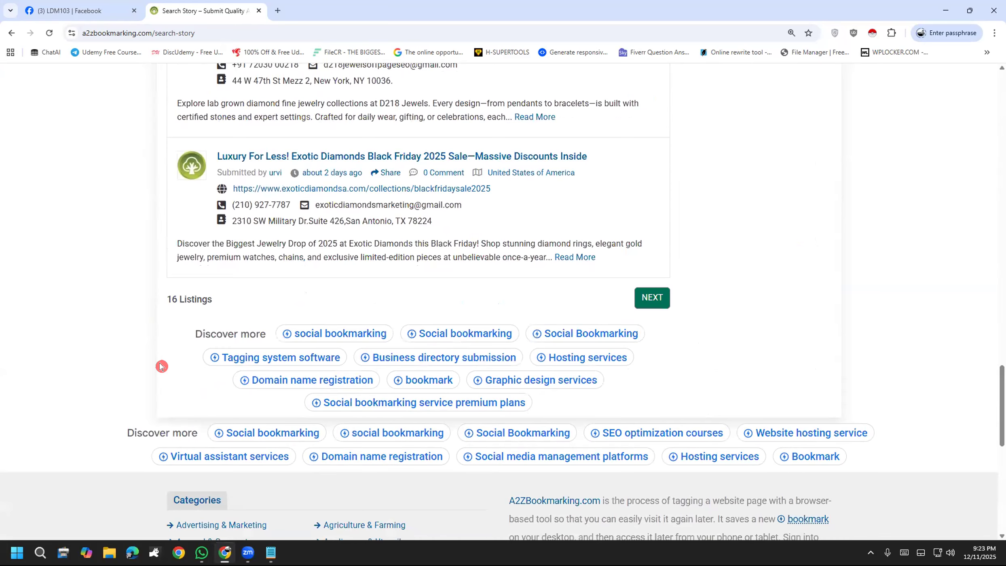
{"action": "scroll", "coordinate": [153, 380], "scroll_direction": "up", "scroll_amount": 15}
{"action": "scroll", "coordinate": [147, 380], "scroll_direction": "up", "scroll_amount": 15}
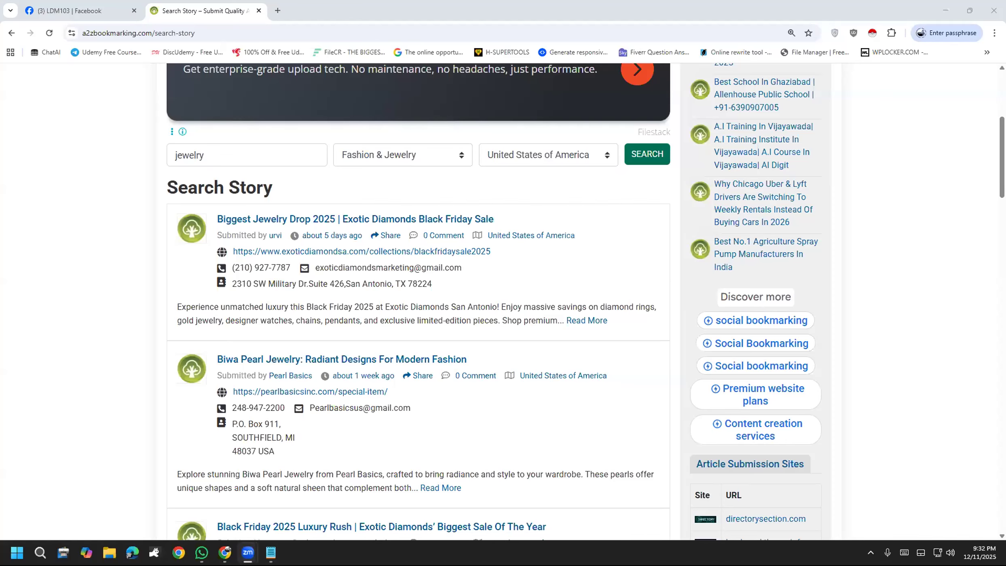
{"action": "scroll", "coordinate": [6, 353], "scroll_direction": "up", "scroll_amount": 5}
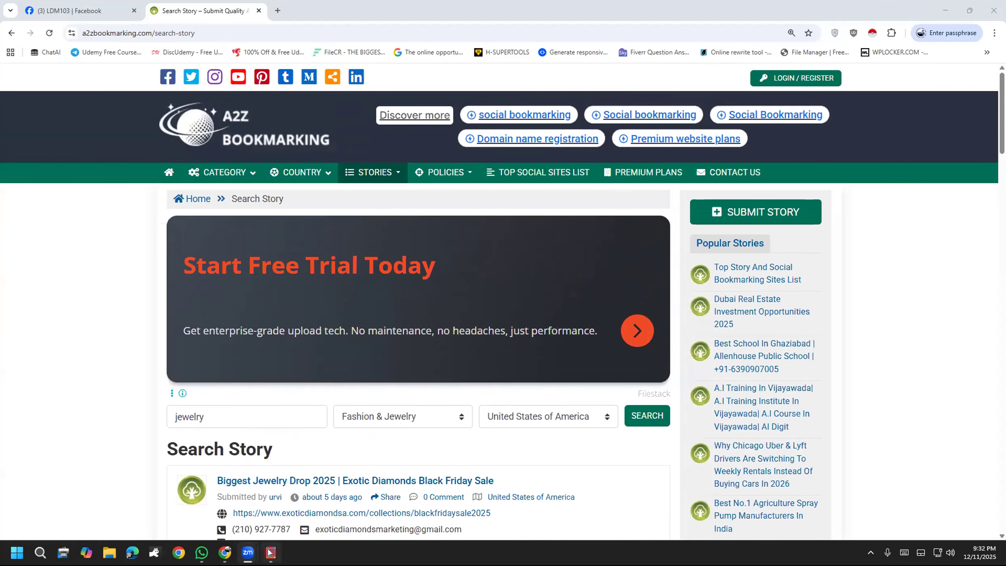
Switch to Notepad, highlight the PC steps for data input and for catching and exporting data, and return to the Chrome results page.
{"action": "left_click", "coordinate": [270, 553]}
{"action": "left_click_drag", "start_coordinate": [120, 167], "coordinate": [202, 163]}
{"action": "left_click", "coordinate": [202, 170]}
{"action": "left_click_drag", "start_coordinate": [102, 207], "coordinate": [438, 209]}
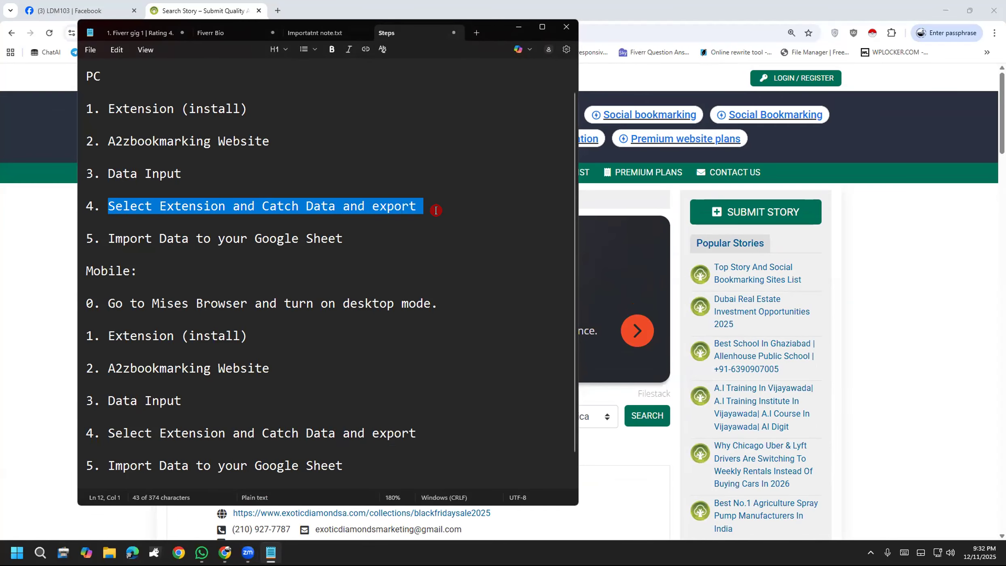
{"action": "left_click", "coordinate": [443, 208]}
{"action": "left_click", "coordinate": [6, 314]}
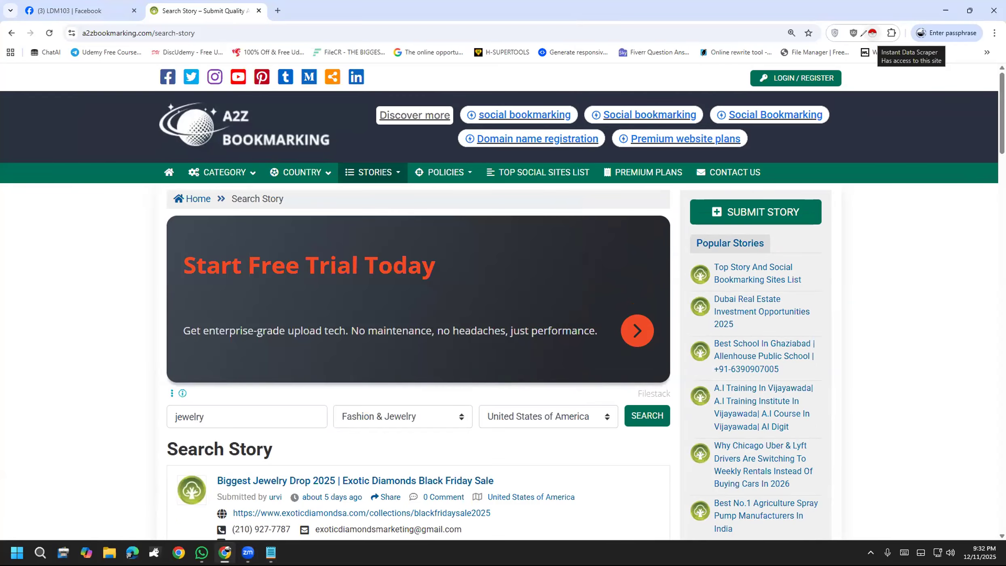
{"action": "left_click_drag", "start_coordinate": [862, 35], "coordinate": [870, 52]}
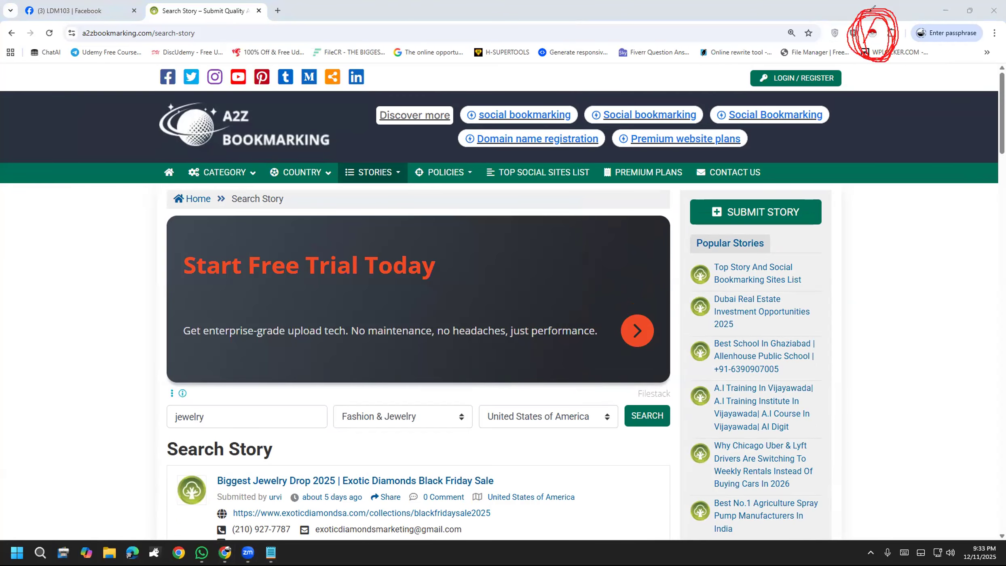
{"action": "left_click_drag", "start_coordinate": [837, 56], "coordinate": [852, 53]}
{"action": "mouse_move", "coordinate": [822, 53]}
{"action": "left_mouse_down"}
{"action": "mouse_move", "coordinate": [838, 54]}
{"action": "mouse_move", "coordinate": [844, 87]}
{"action": "left_mouse_up"}
{"action": "mouse_move", "coordinate": [856, 219]}
{"action": "left_mouse_down"}
{"action": "mouse_move", "coordinate": [872, 55]}
{"action": "mouse_move", "coordinate": [861, 79]}
{"action": "mouse_move", "coordinate": [883, 82]}
{"action": "left_mouse_up"}
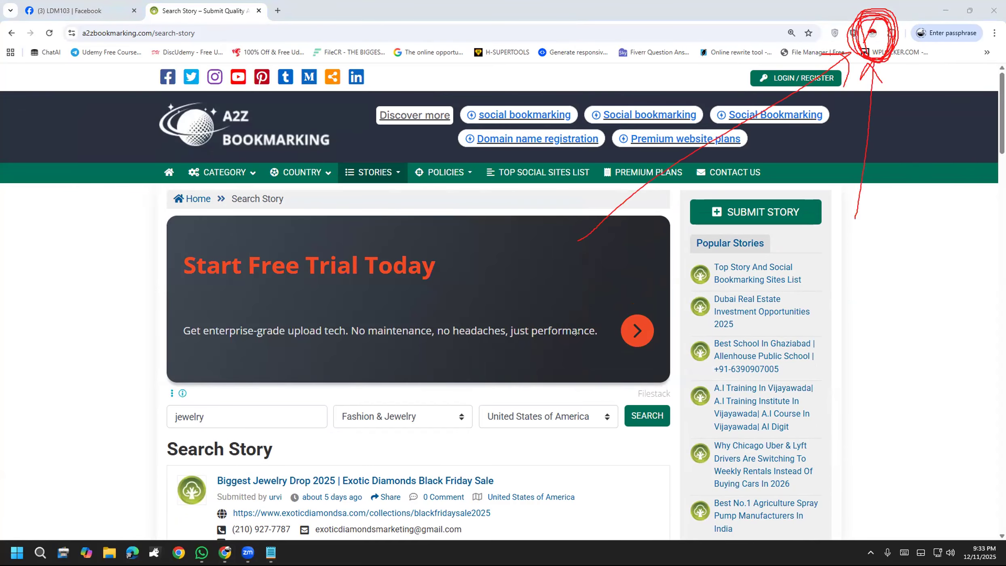
{"action": "left_click", "coordinate": [39, 336]}
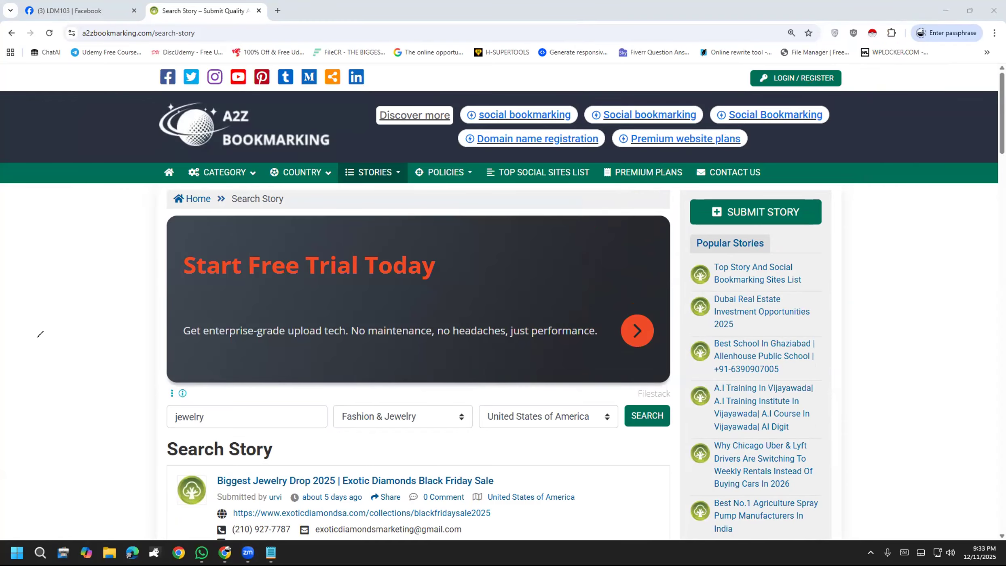
Launch Instant Data Scraper on the jewelry results page and move its window clear of the listings.
{"action": "left_click", "coordinate": [871, 34]}
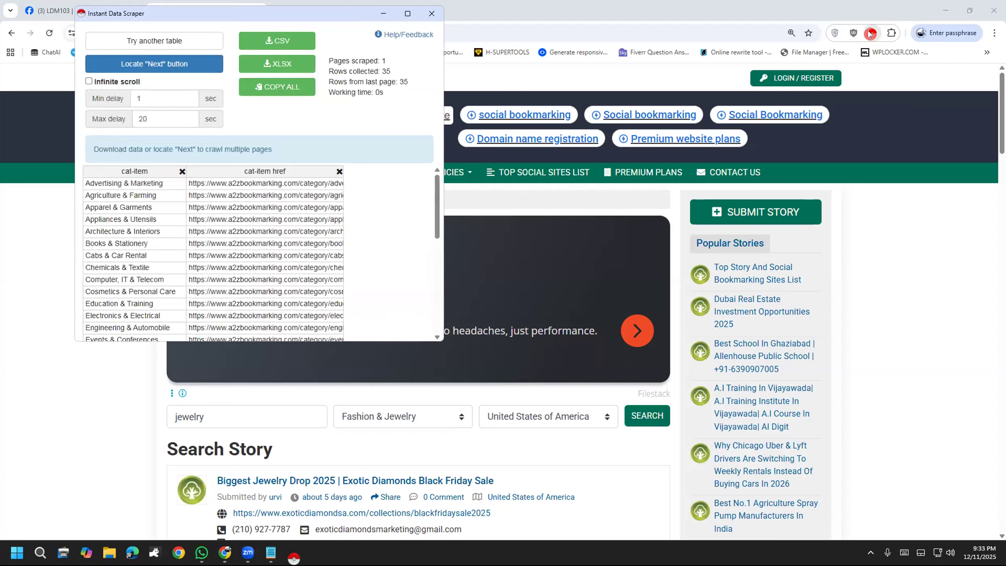
{"action": "left_click_drag", "start_coordinate": [170, 15], "coordinate": [603, 72]}
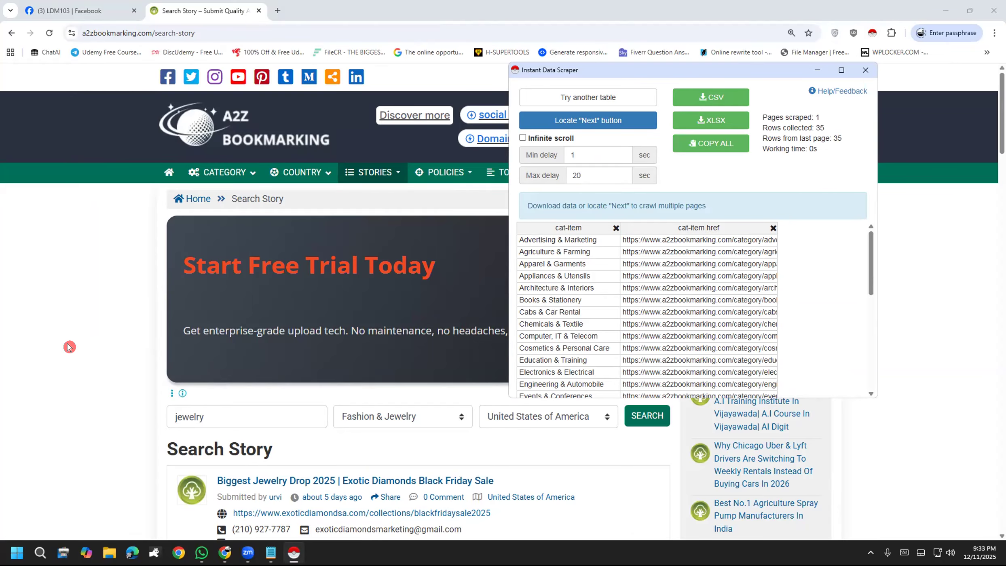
Examine which part of the results page the scraper's detected cat-item table comes from, and return to the jewelry listings.
{"action": "scroll", "coordinate": [73, 347], "scroll_direction": "down", "scroll_amount": 8}
{"action": "scroll", "coordinate": [68, 347], "scroll_direction": "down", "scroll_amount": 20}
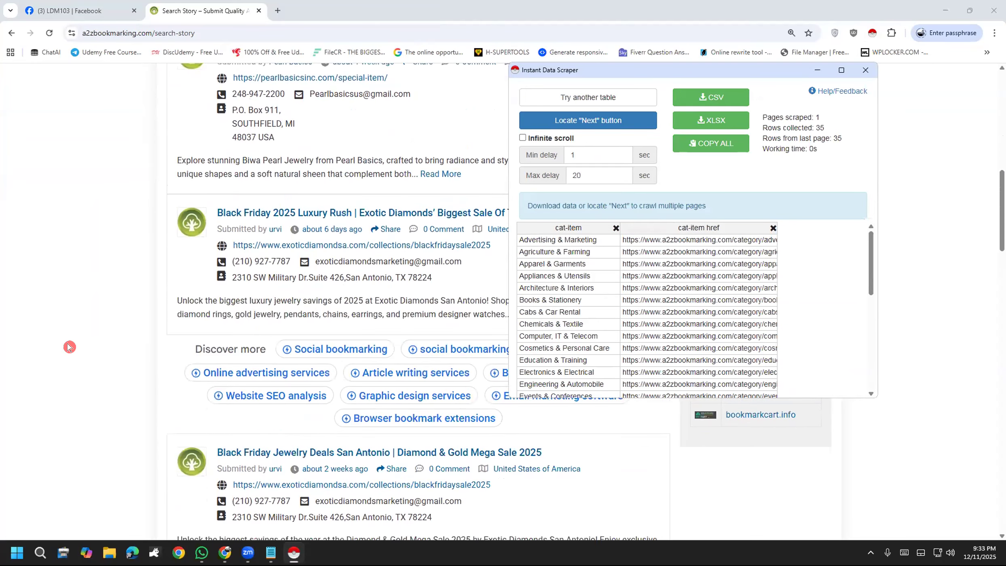
{"action": "scroll", "coordinate": [73, 347], "scroll_direction": "down", "scroll_amount": 20}
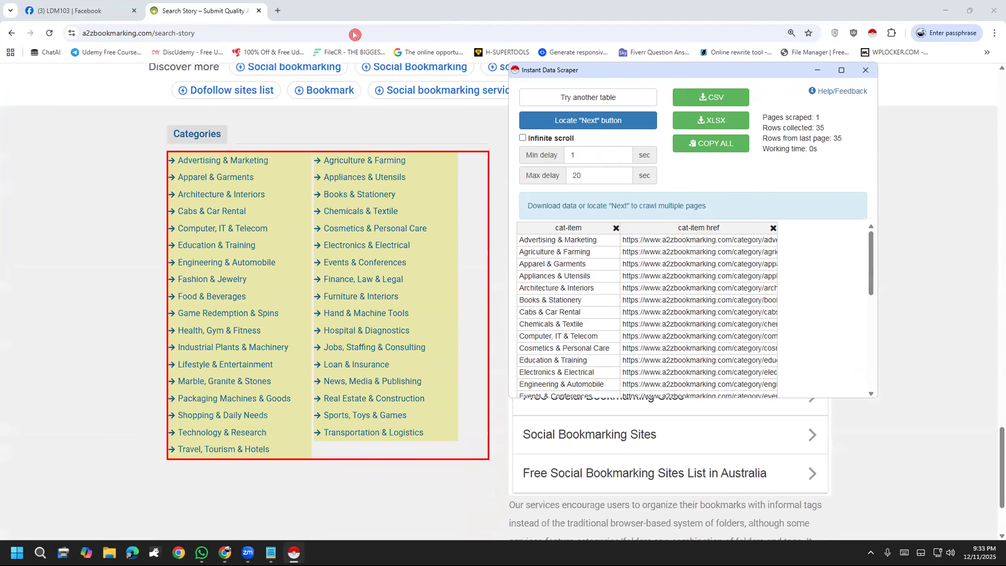
{"action": "left_click_drag", "start_coordinate": [209, 153], "coordinate": [266, 132]}
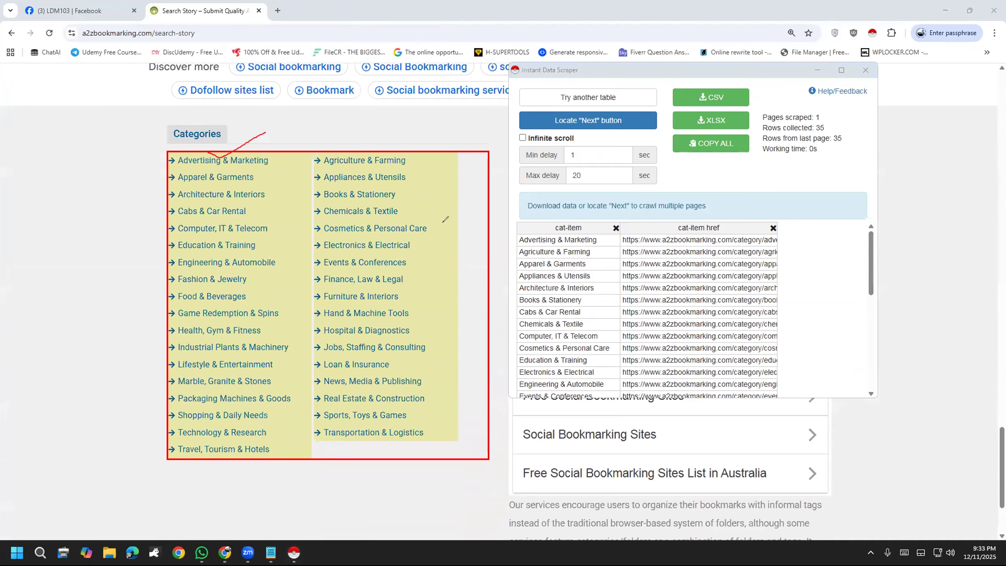
{"action": "left_click_drag", "start_coordinate": [527, 239], "coordinate": [551, 227]}
{"action": "left_click", "coordinate": [53, 345]}
{"action": "left_click", "coordinate": [56, 541]}
{"action": "scroll", "coordinate": [62, 510], "scroll_direction": "up", "scroll_amount": 20}
{"action": "scroll", "coordinate": [65, 504], "scroll_direction": "up", "scroll_amount": 10}
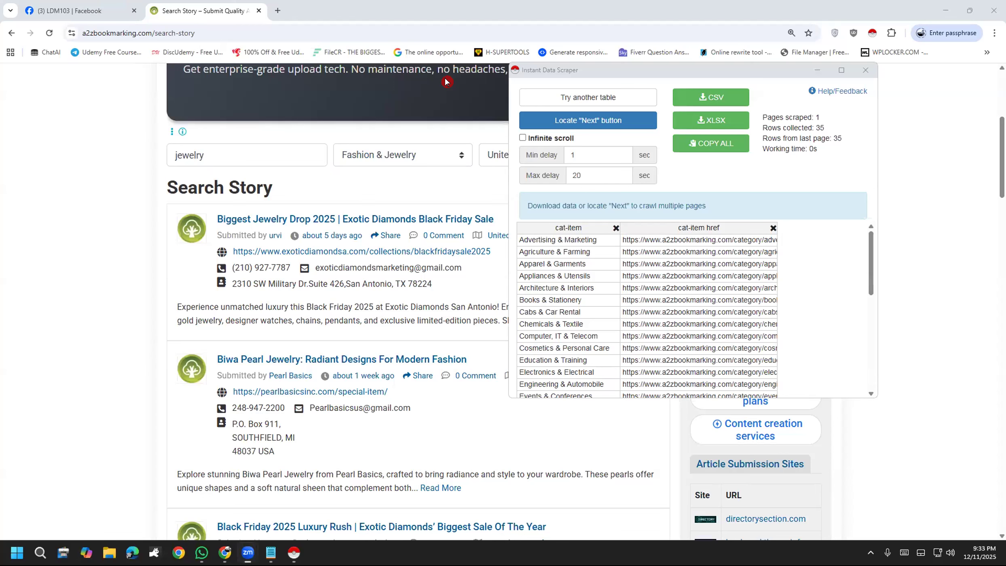
Make the scraper try another table and check its entry-title column against the jewelry listings on the page.
{"action": "mouse_move", "coordinate": [618, 89]}
{"action": "left_mouse_down"}
{"action": "mouse_move", "coordinate": [548, 103]}
{"action": "mouse_move", "coordinate": [617, 104]}
{"action": "mouse_move", "coordinate": [626, 83]}
{"action": "left_mouse_up"}
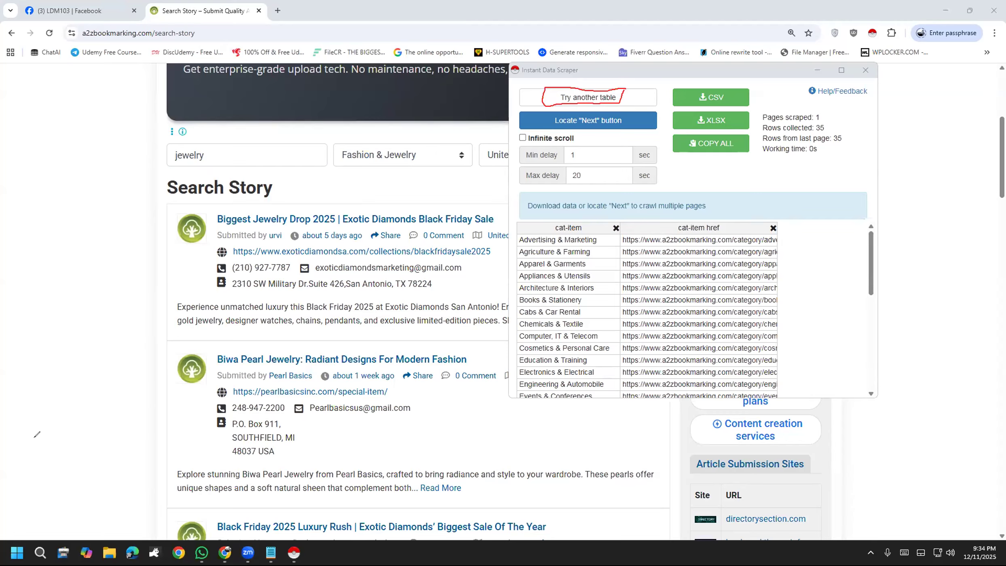
{"action": "left_click", "coordinate": [601, 98]}
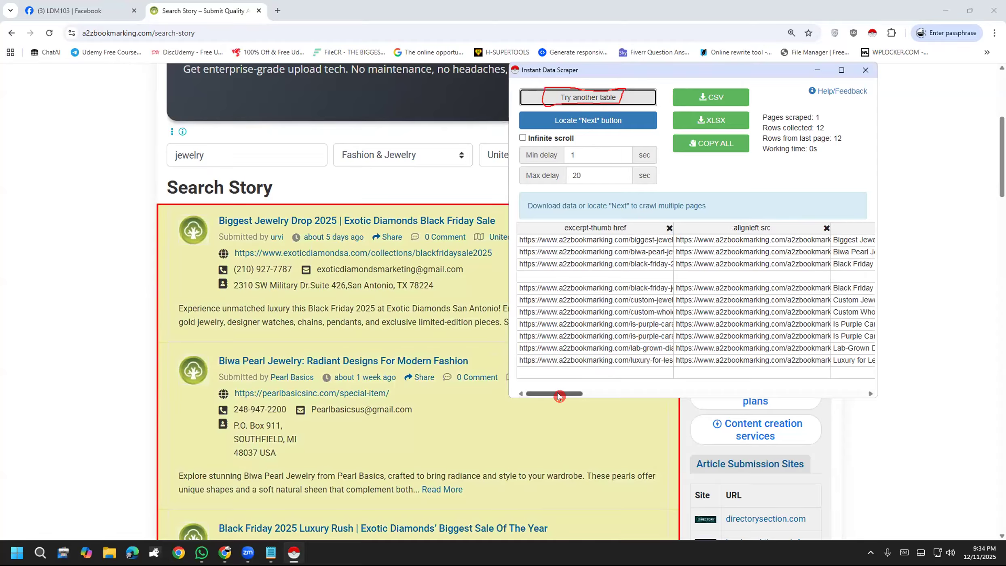
{"action": "left_click_drag", "start_coordinate": [559, 395], "coordinate": [597, 395]}
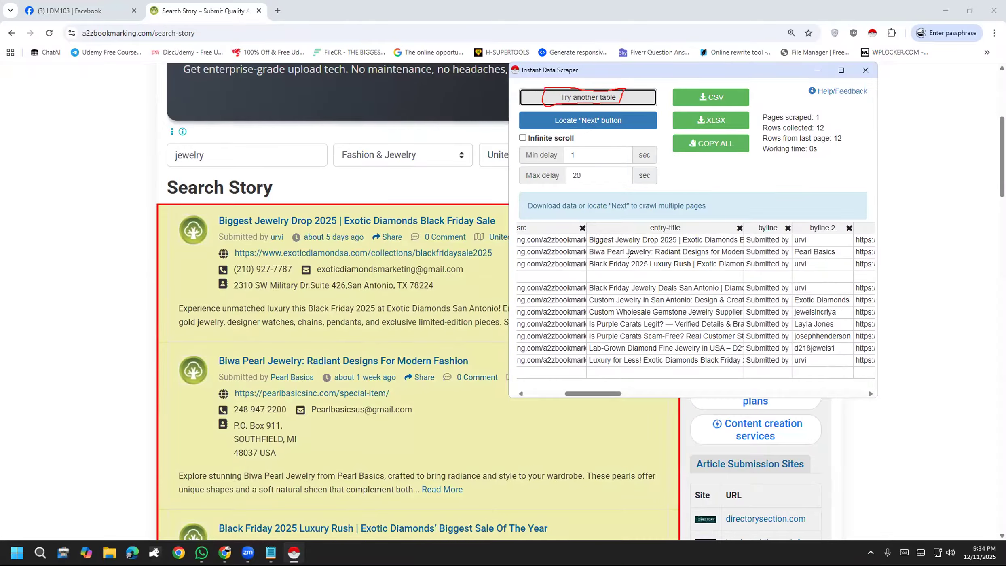
{"action": "left_click_drag", "start_coordinate": [603, 234], "coordinate": [671, 190]}
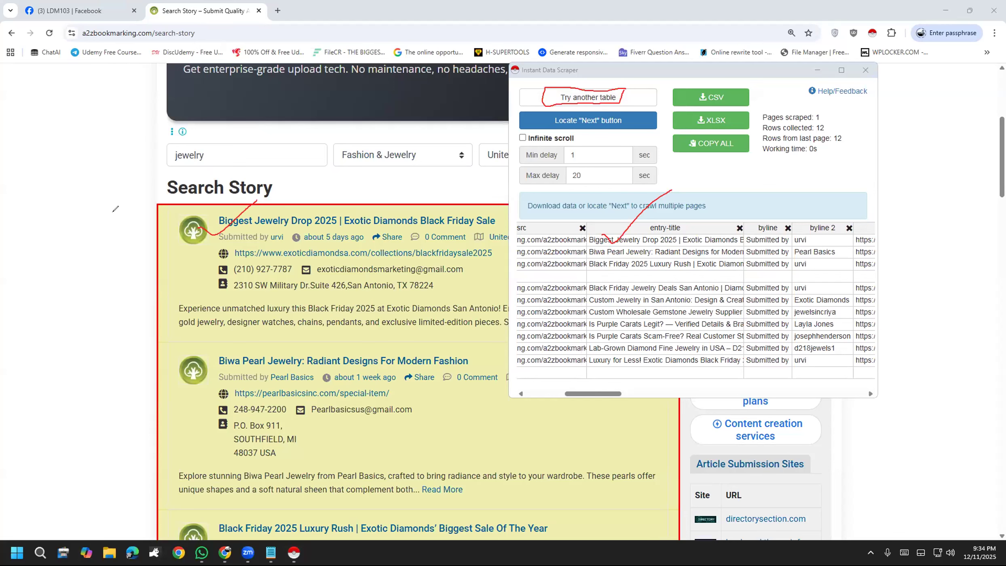
{"action": "left_click_drag", "start_coordinate": [148, 210], "coordinate": [174, 178]}
{"action": "left_click_drag", "start_coordinate": [224, 347], "coordinate": [257, 341]}
{"action": "left_click_drag", "start_coordinate": [595, 245], "coordinate": [613, 234]}
{"action": "key", "text": "e"}
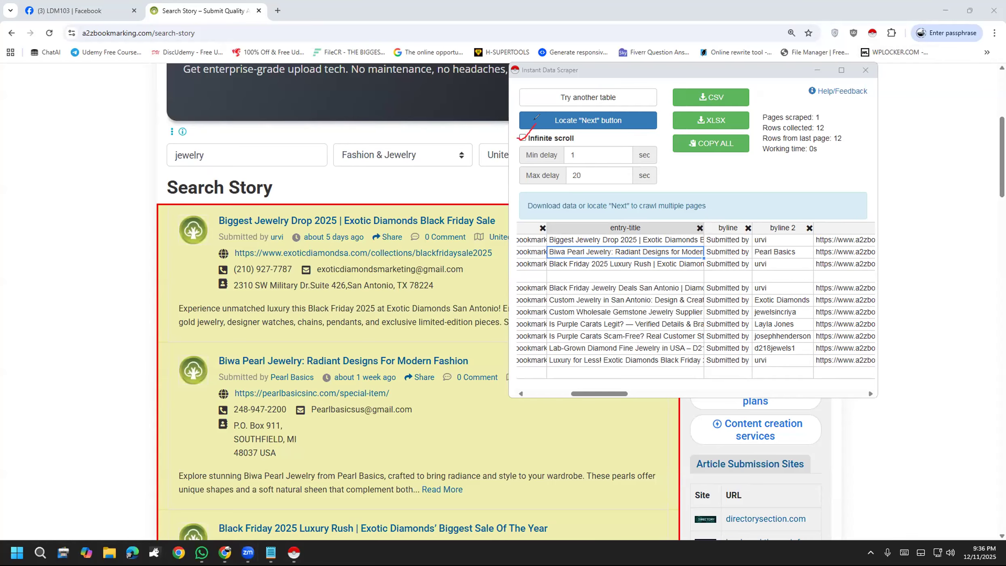
Enable infinite scroll in the scraper, crawl the jewelry listings and highlight the crawl status text.
{"action": "left_click_drag", "start_coordinate": [518, 136], "coordinate": [538, 121]}
{"action": "left_click", "coordinate": [35, 383]}
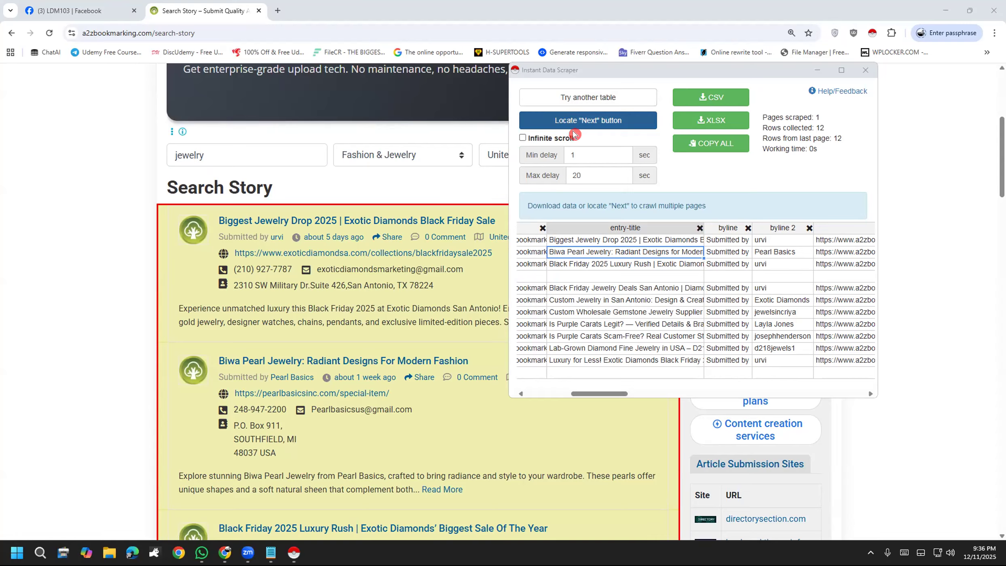
{"action": "left_click", "coordinate": [522, 138]}
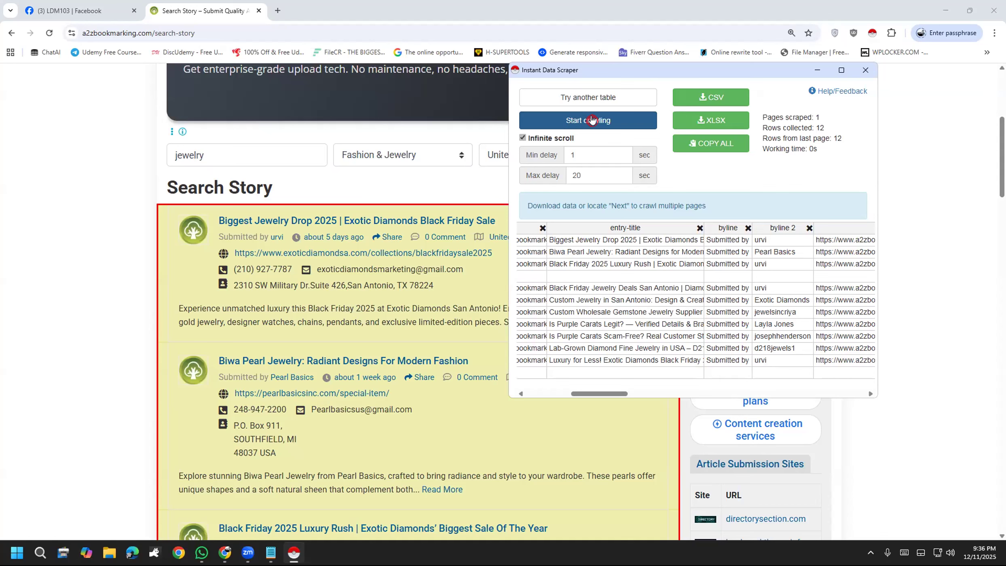
{"action": "left_click", "coordinate": [611, 125]}
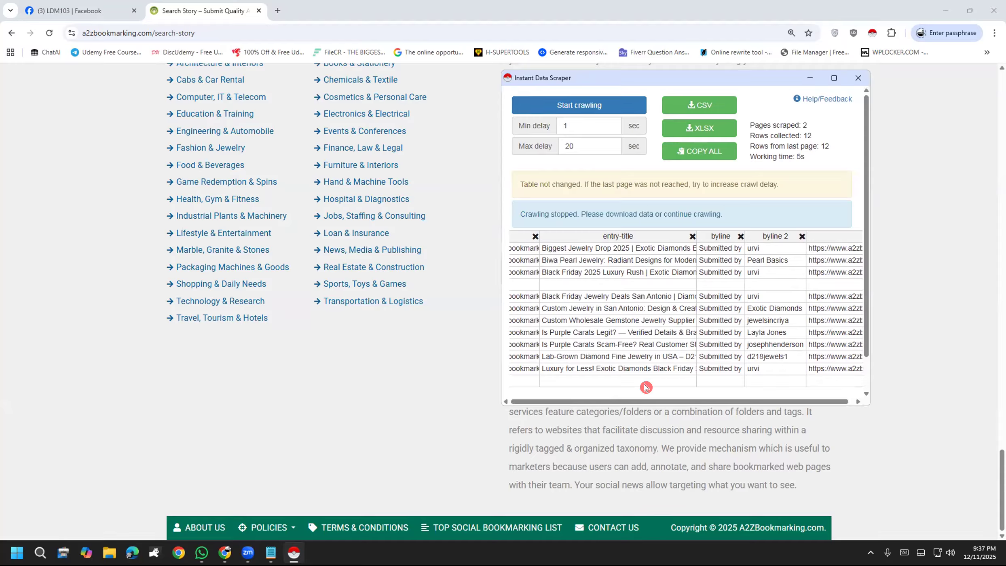
{"action": "left_click_drag", "start_coordinate": [545, 213], "coordinate": [718, 227]}
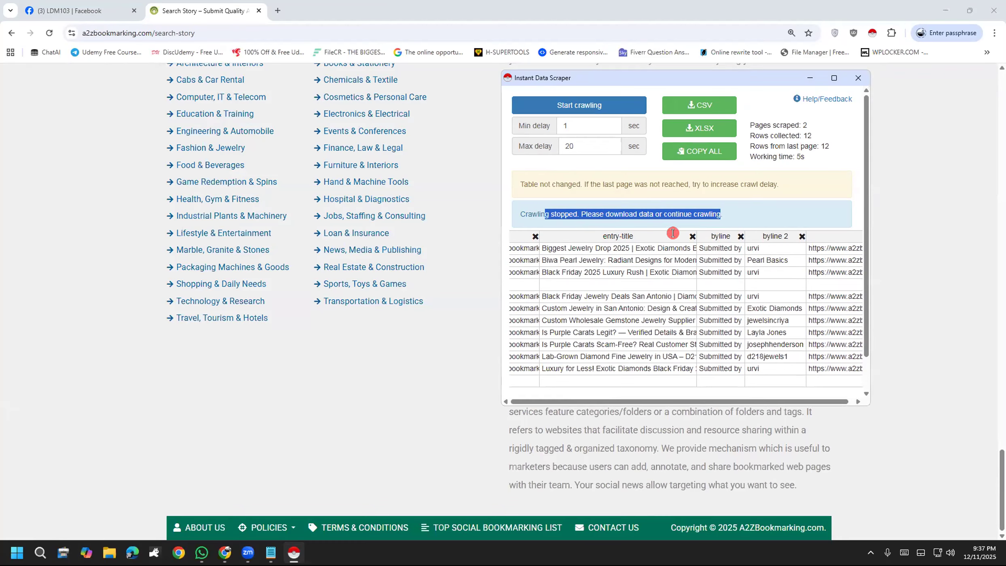
Switch to Notepad, highlight the catch data and export wording in PC step 4, and return to Instant Data Scraper.
{"action": "left_click", "coordinate": [271, 552]}
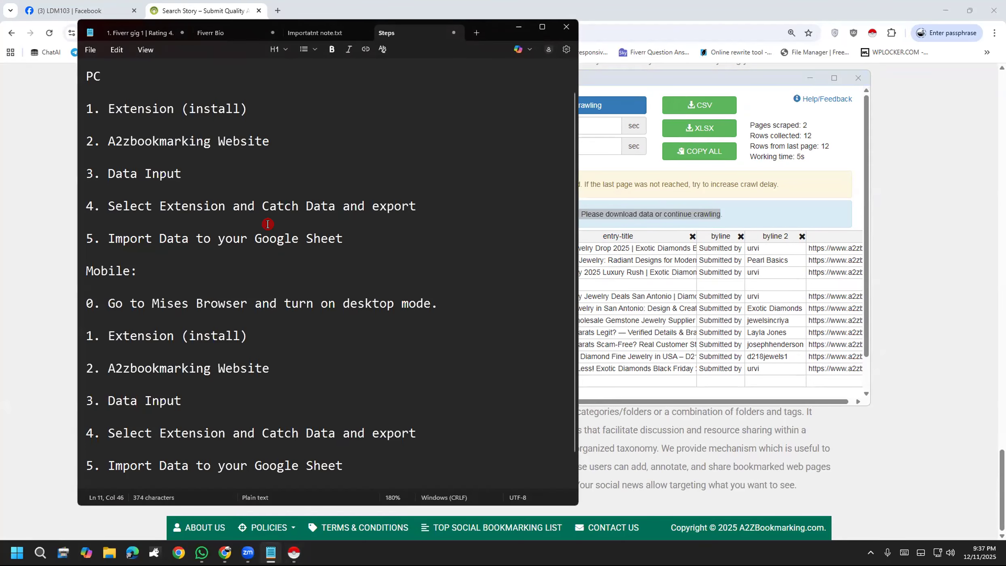
{"action": "left_click_drag", "start_coordinate": [239, 206], "coordinate": [336, 208]}
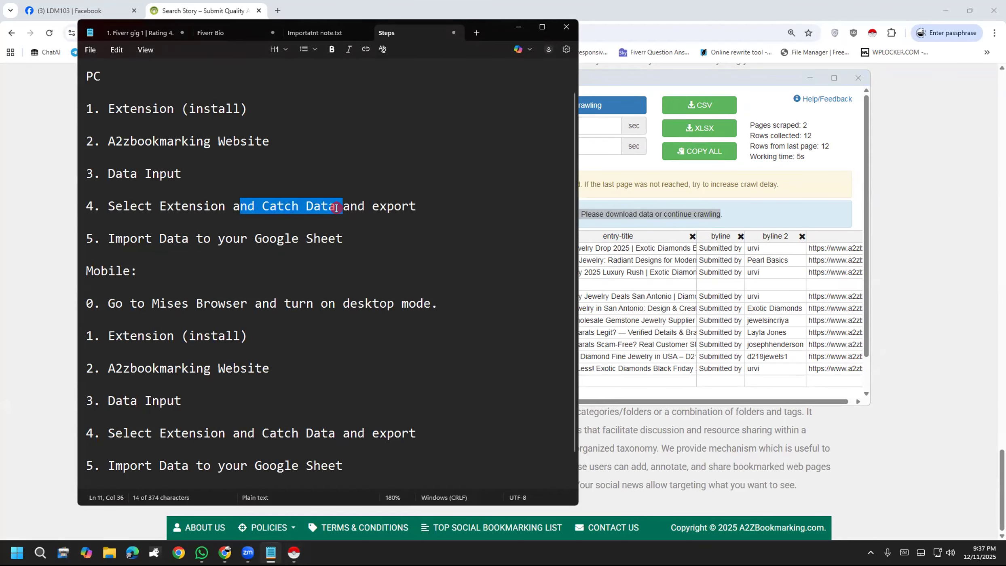
{"action": "left_click", "coordinate": [337, 208]}
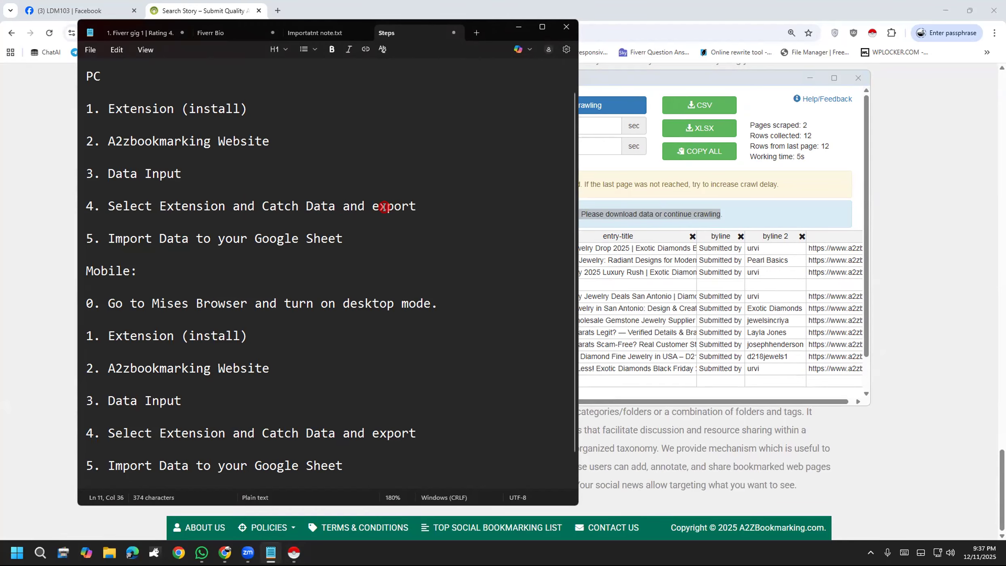
{"action": "left_click_drag", "start_coordinate": [371, 208], "coordinate": [417, 203]}
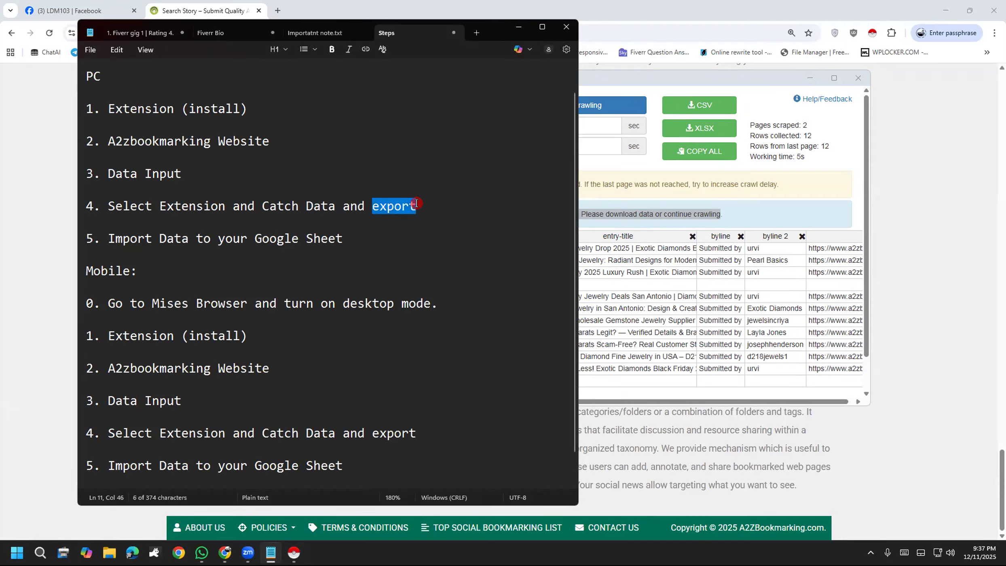
{"action": "left_click", "coordinate": [417, 204]}
{"action": "left_click", "coordinate": [754, 121]}
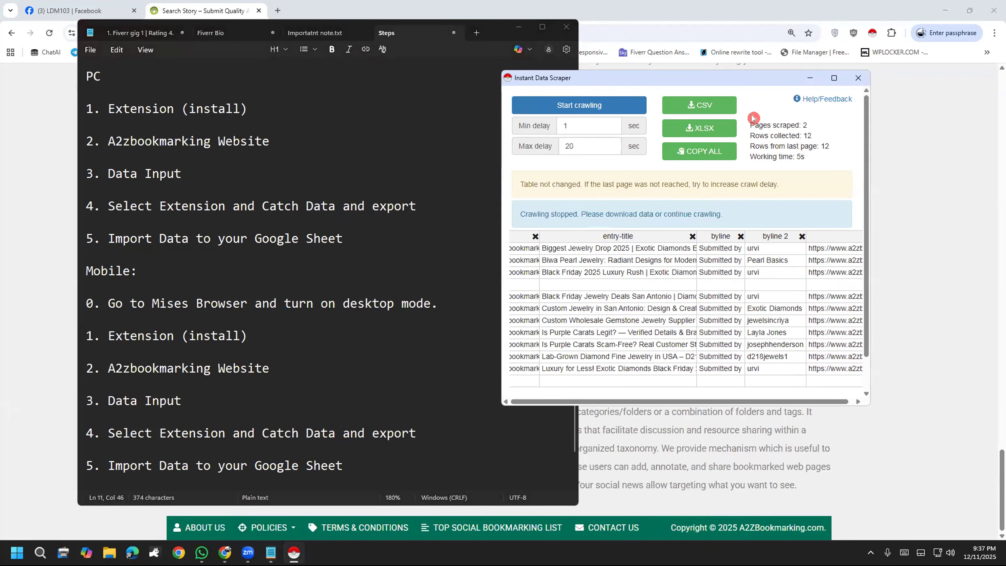
{"action": "mouse_move", "coordinate": [708, 86]}
{"action": "left_mouse_down"}
{"action": "mouse_move", "coordinate": [664, 106]}
{"action": "mouse_move", "coordinate": [718, 113]}
{"action": "mouse_move", "coordinate": [718, 94]}
{"action": "mouse_move", "coordinate": [670, 117]}
{"action": "mouse_move", "coordinate": [708, 147]}
{"action": "mouse_move", "coordinate": [713, 109]}
{"action": "mouse_move", "coordinate": [732, 89]}
{"action": "left_mouse_up"}
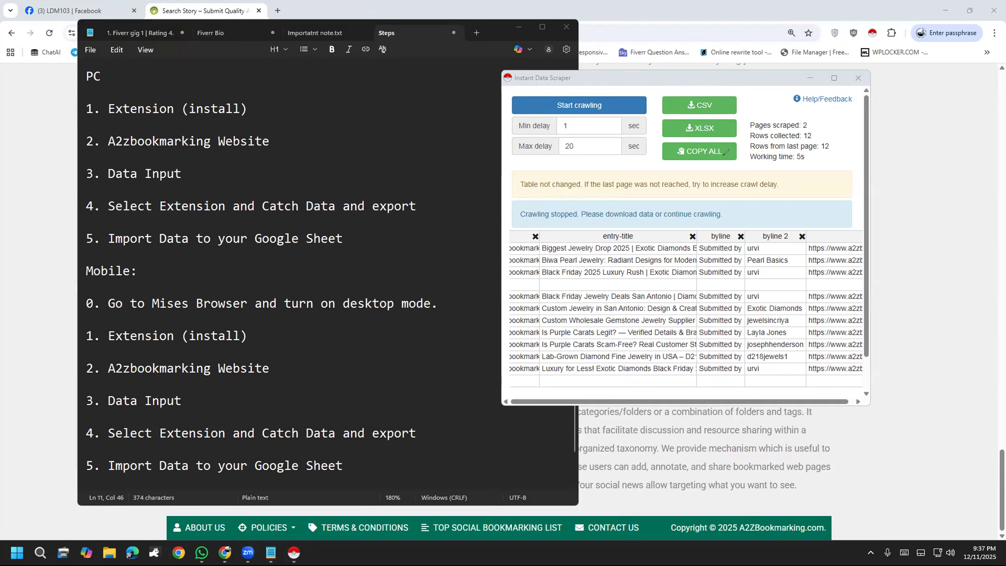
{"action": "left_click_drag", "start_coordinate": [703, 101], "coordinate": [789, 68]}
{"action": "left_click_drag", "start_coordinate": [793, 69], "coordinate": [808, 54]}
{"action": "left_click_drag", "start_coordinate": [790, 18], "coordinate": [794, 46]}
{"action": "mouse_move", "coordinate": [733, 113]}
{"action": "left_mouse_down"}
{"action": "mouse_move", "coordinate": [730, 122]}
{"action": "mouse_move", "coordinate": [766, 110]}
{"action": "mouse_move", "coordinate": [768, 126]}
{"action": "left_mouse_up"}
{"action": "mouse_move", "coordinate": [786, 95]}
{"action": "left_mouse_down"}
{"action": "mouse_move", "coordinate": [788, 113]}
{"action": "mouse_move", "coordinate": [803, 86]}
{"action": "left_mouse_up"}
{"action": "left_click_drag", "start_coordinate": [803, 85], "coordinate": [804, 106]}
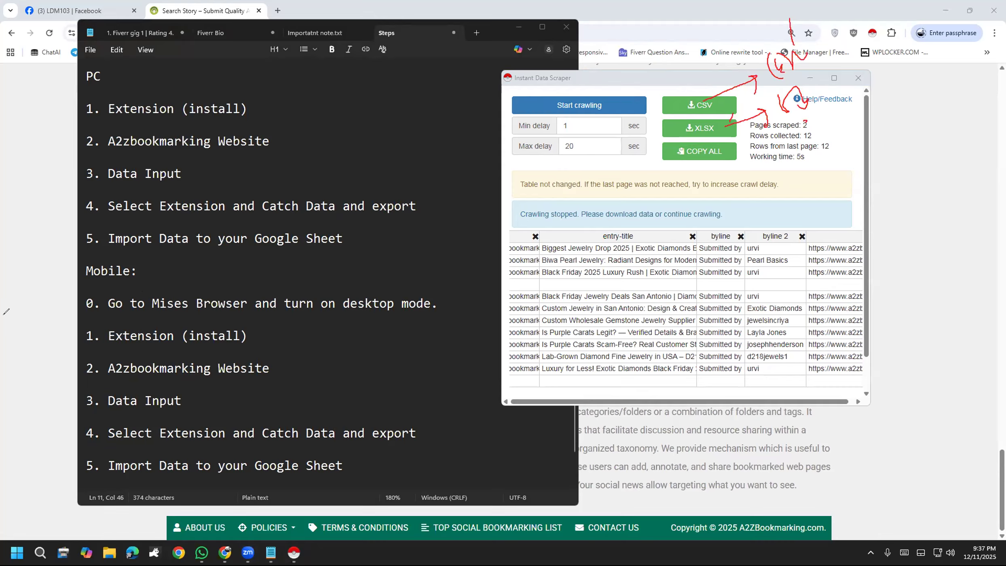
{"action": "left_click", "coordinate": [68, 344]}
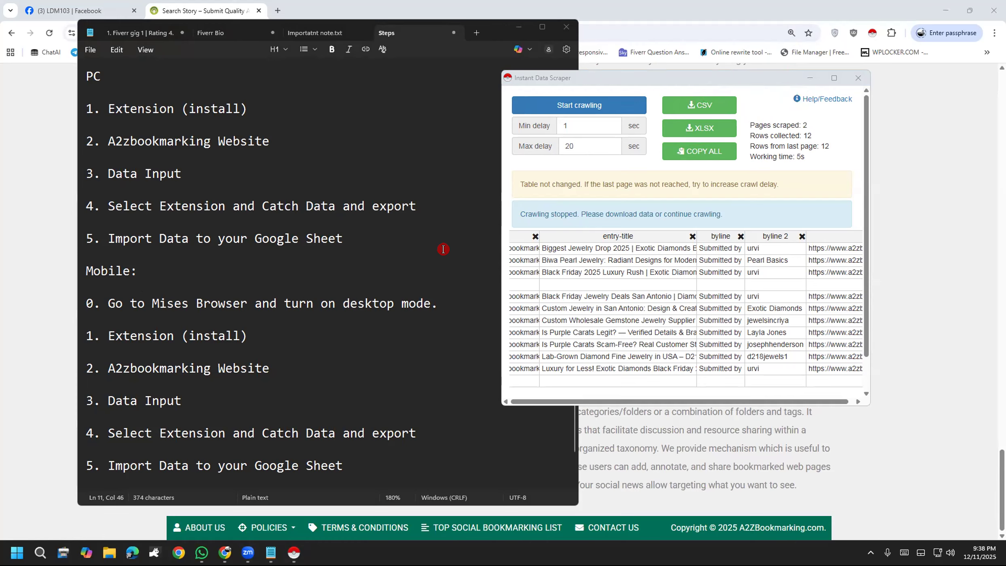
Export the scraped listings as an XLSX file and highlight PC step 5, Import Data to your Google Sheet, in Notepad.
{"action": "left_click", "coordinate": [713, 131]}
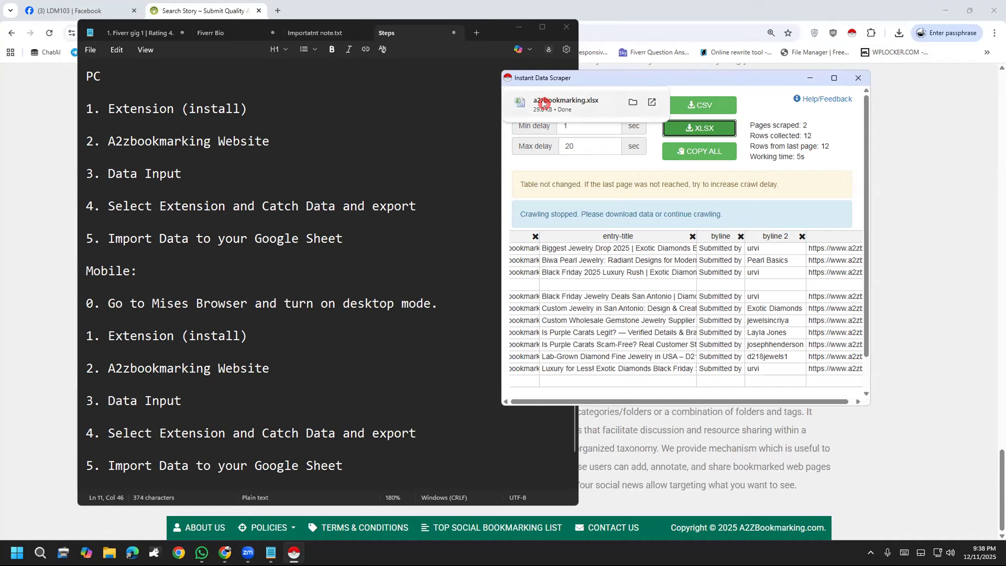
{"action": "left_click_drag", "start_coordinate": [417, 205], "coordinate": [378, 251]}
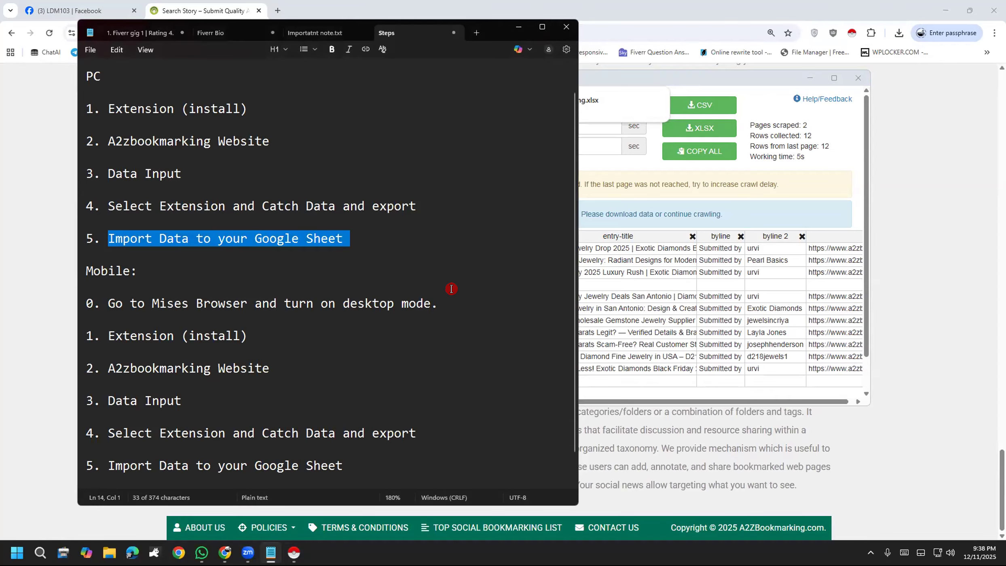
Return to Chrome and create a blank Google Sheets spreadsheet in a new tab.
{"action": "left_click", "coordinate": [40, 335]}
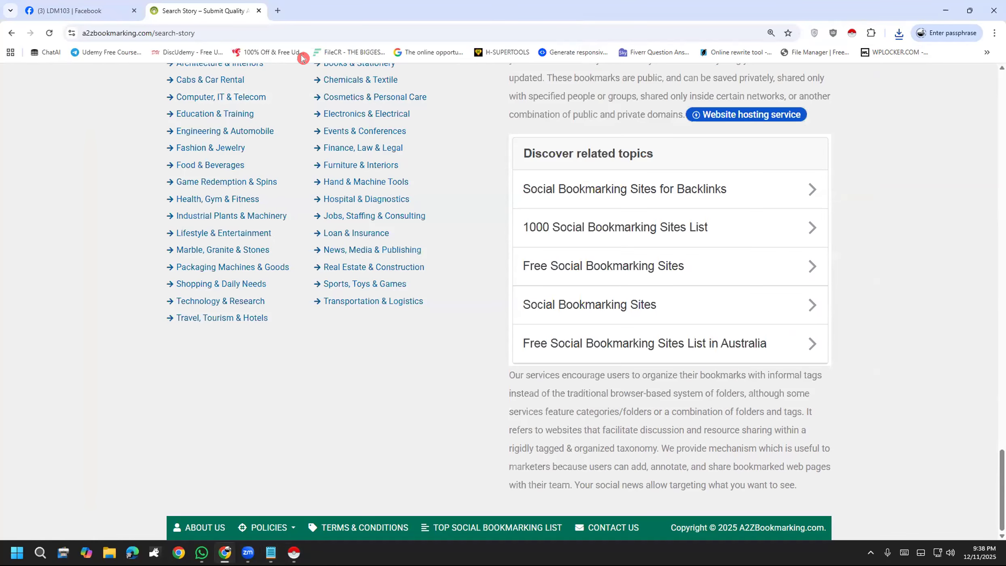
{"action": "key", "text": "ctrl+t"}
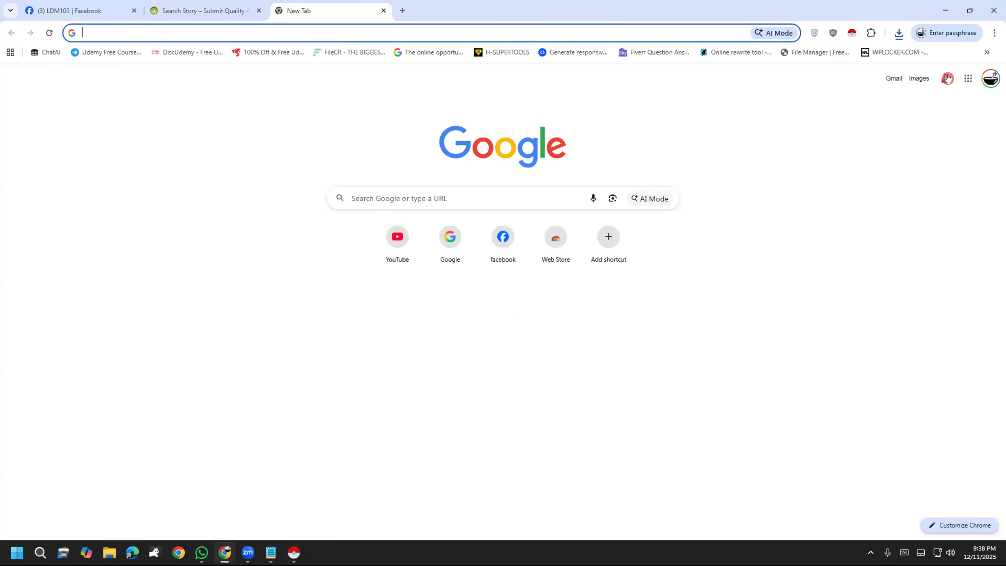
{"action": "left_click", "coordinate": [968, 78]}
{"action": "scroll", "coordinate": [947, 153], "scroll_direction": "down", "scroll_amount": 6}
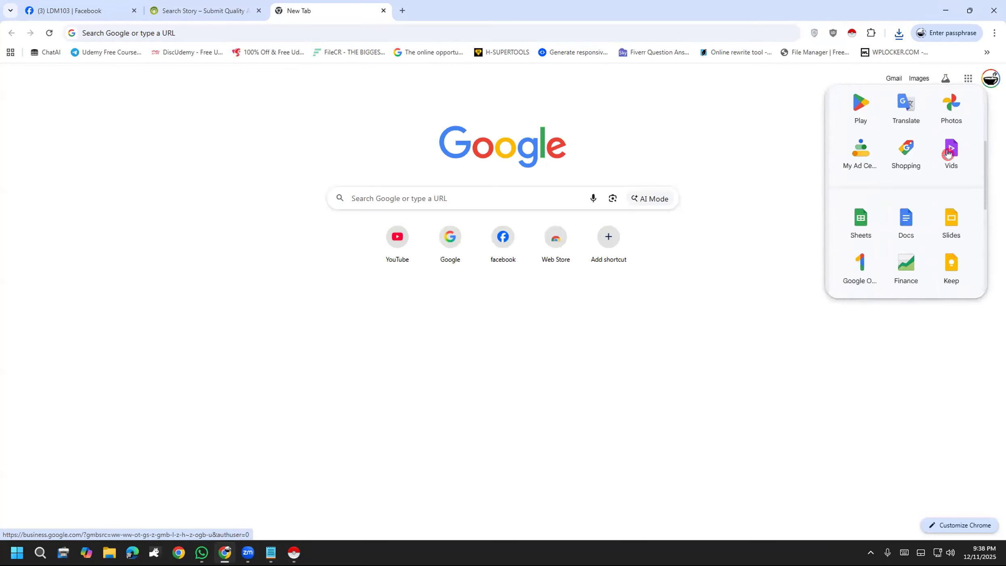
{"action": "left_click", "coordinate": [863, 165]}
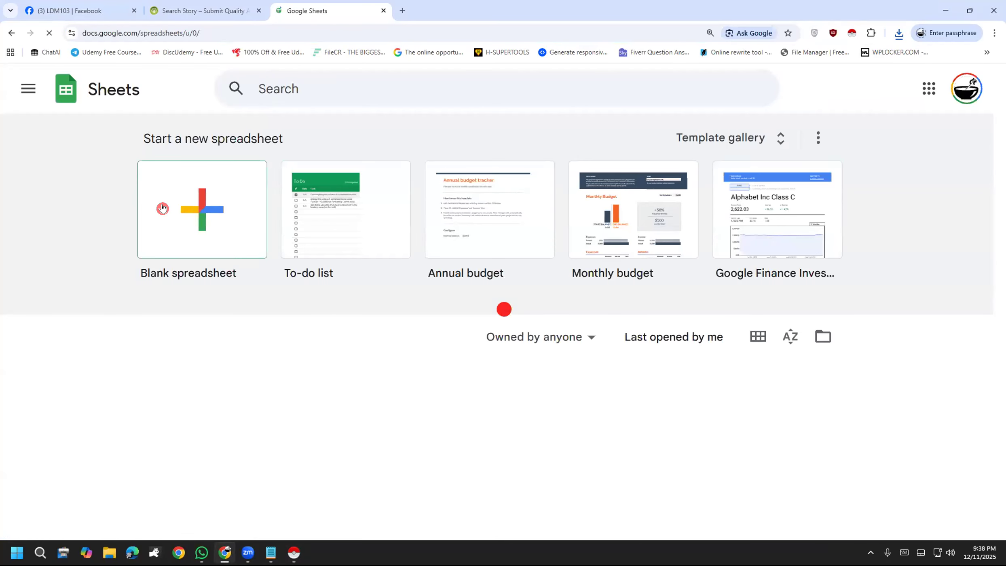
{"action": "left_click", "coordinate": [177, 219]}
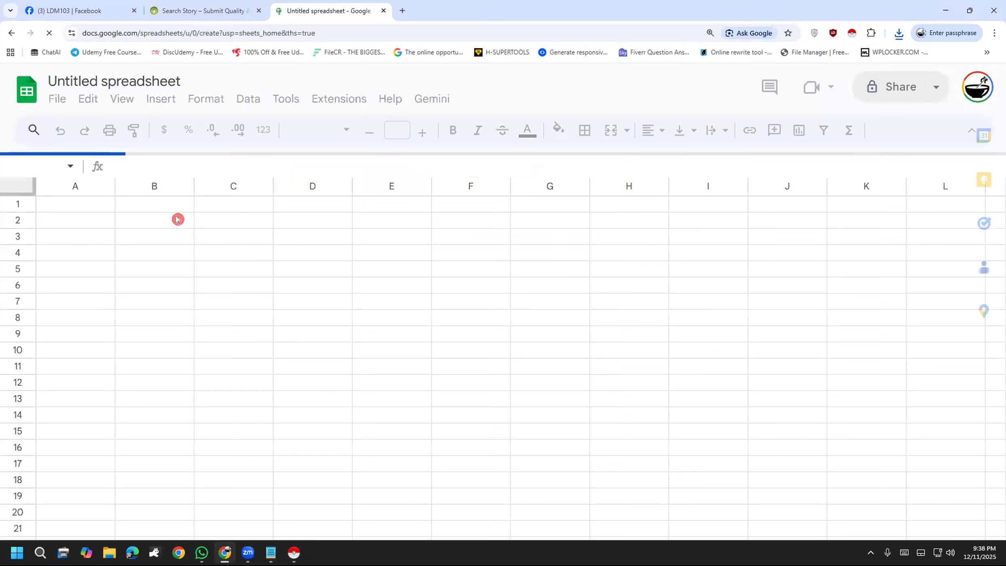
{"action": "left_click", "coordinate": [49, 99]}
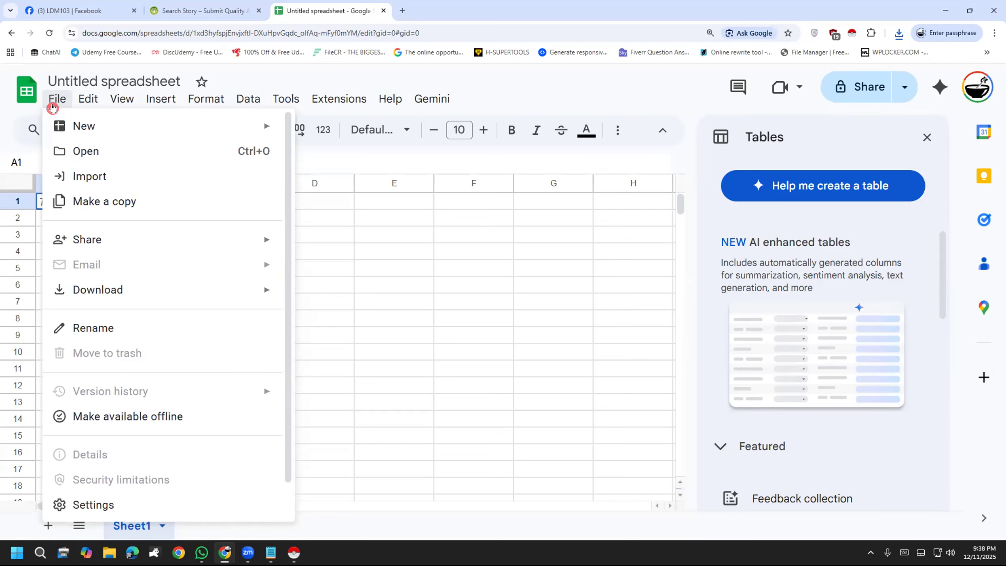
{"action": "left_click", "coordinate": [554, 254]}
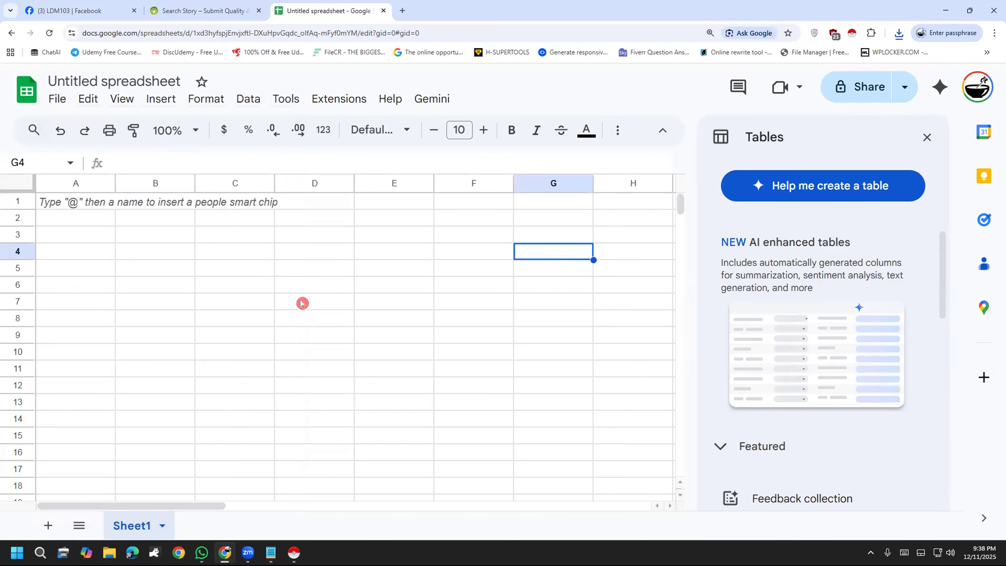
Import a2zbookmarking.xlsx from the Downloads folder into the blank spreadsheet, with the import location set to Replace spreadsheet.
{"action": "left_click", "coordinate": [53, 94]}
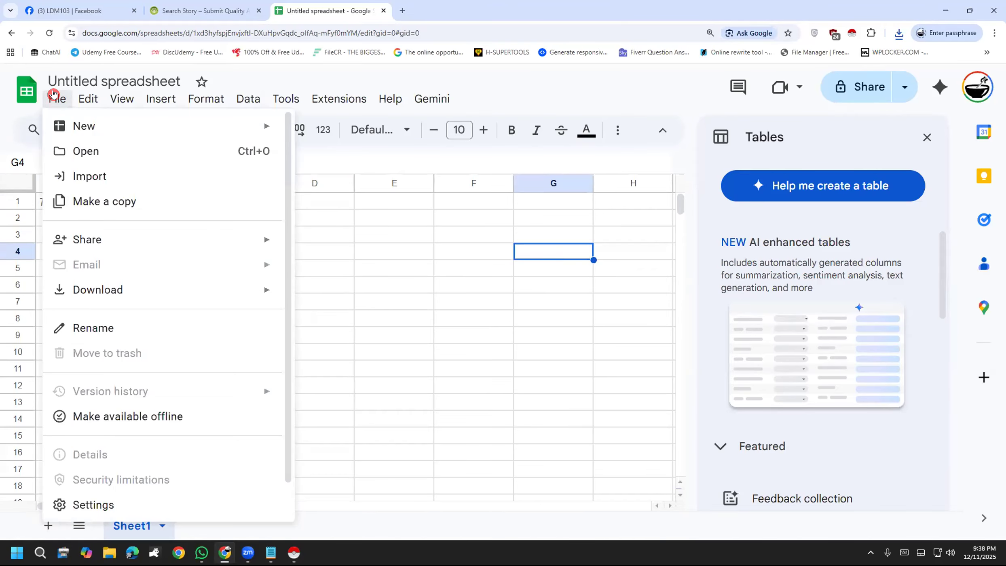
{"action": "left_click", "coordinate": [75, 183]}
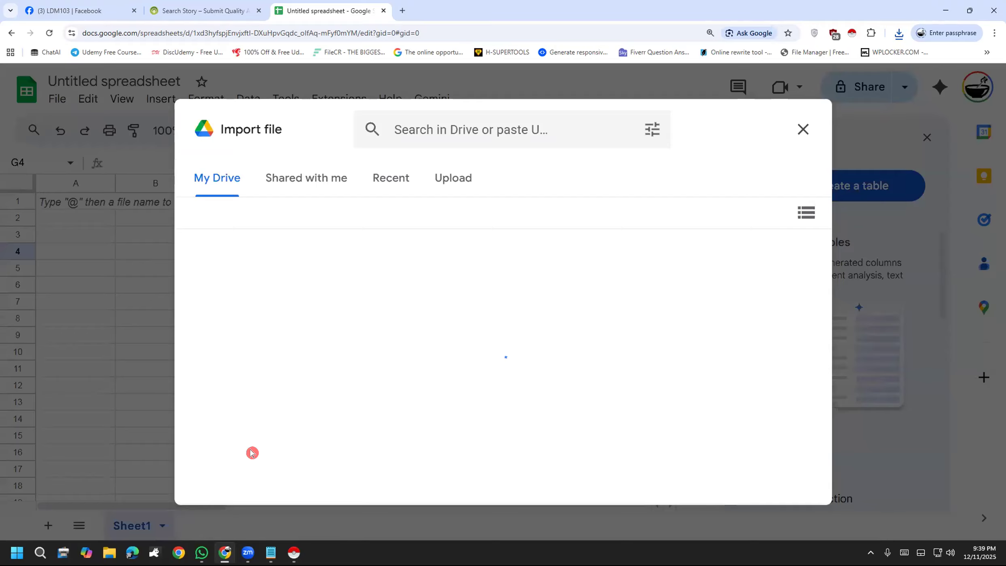
{"action": "left_click", "coordinate": [456, 178]}
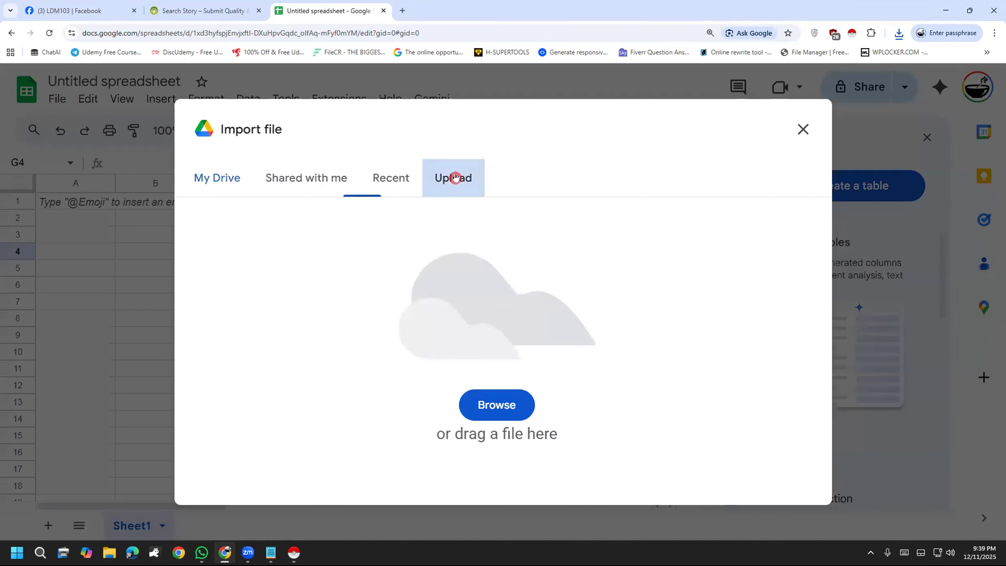
{"action": "left_click", "coordinate": [505, 405]}
{"action": "left_click", "coordinate": [140, 182]}
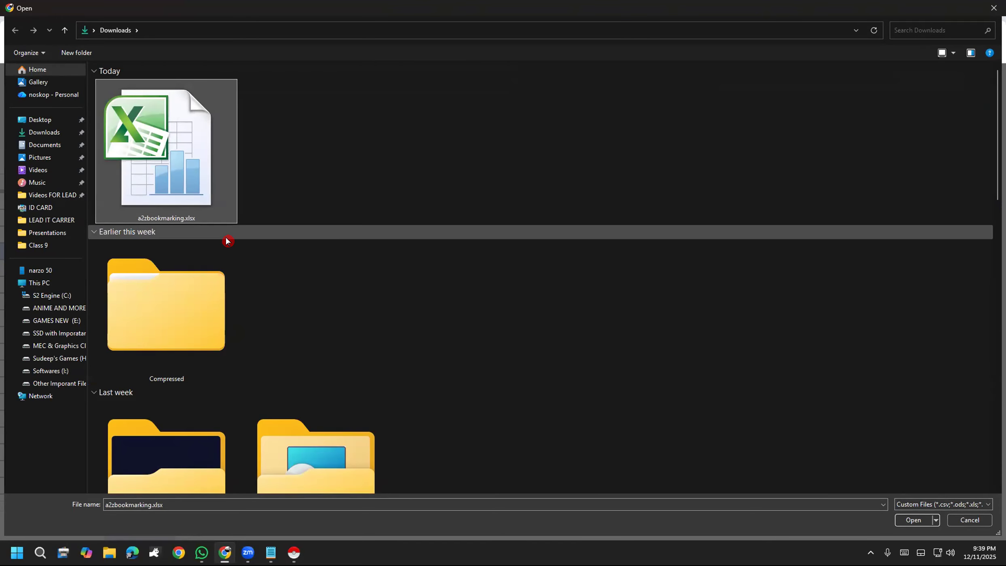
{"action": "double_click", "coordinate": [217, 145]}
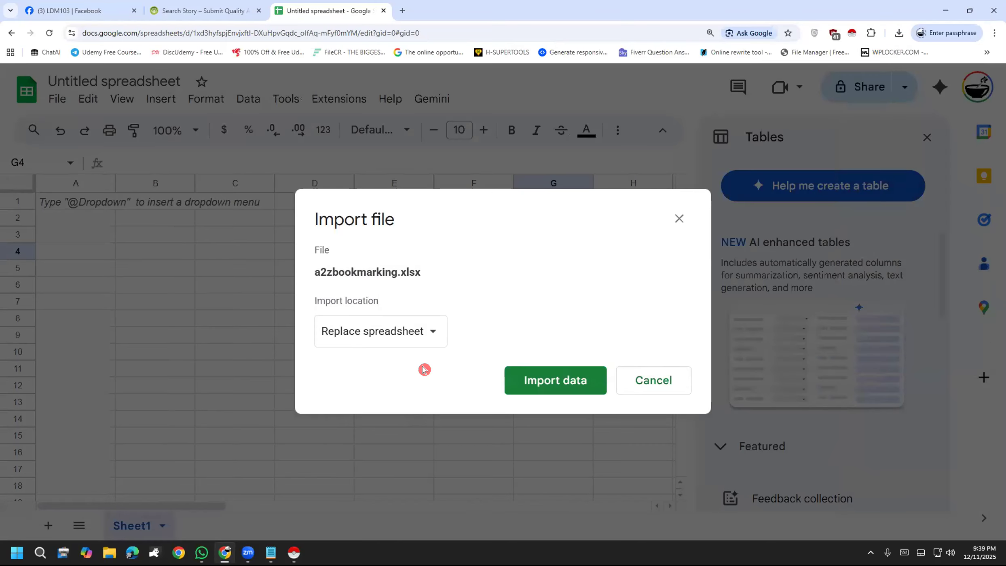
{"action": "left_click", "coordinate": [360, 335]}
{"action": "left_click", "coordinate": [360, 334]}
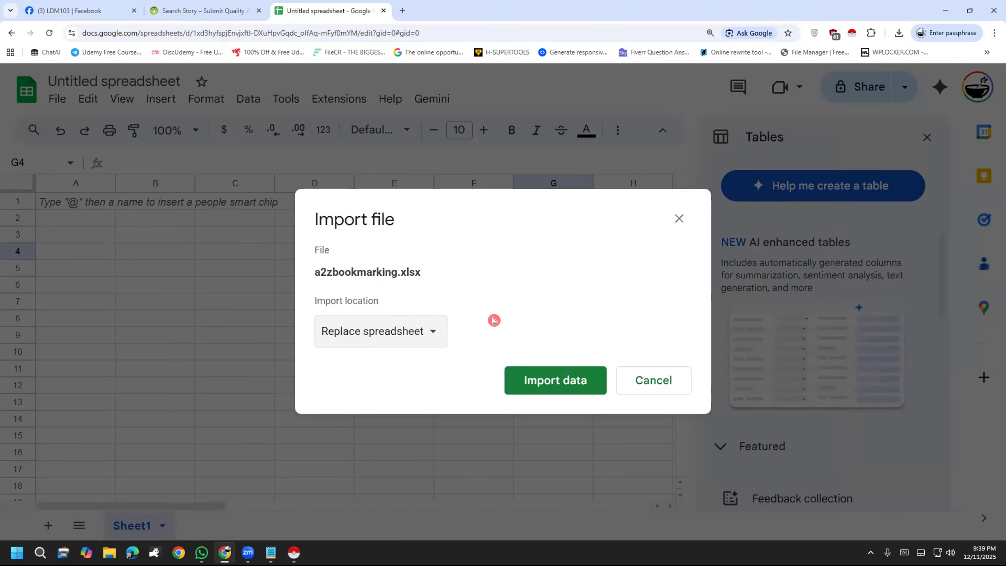
{"action": "left_click", "coordinate": [551, 395]}
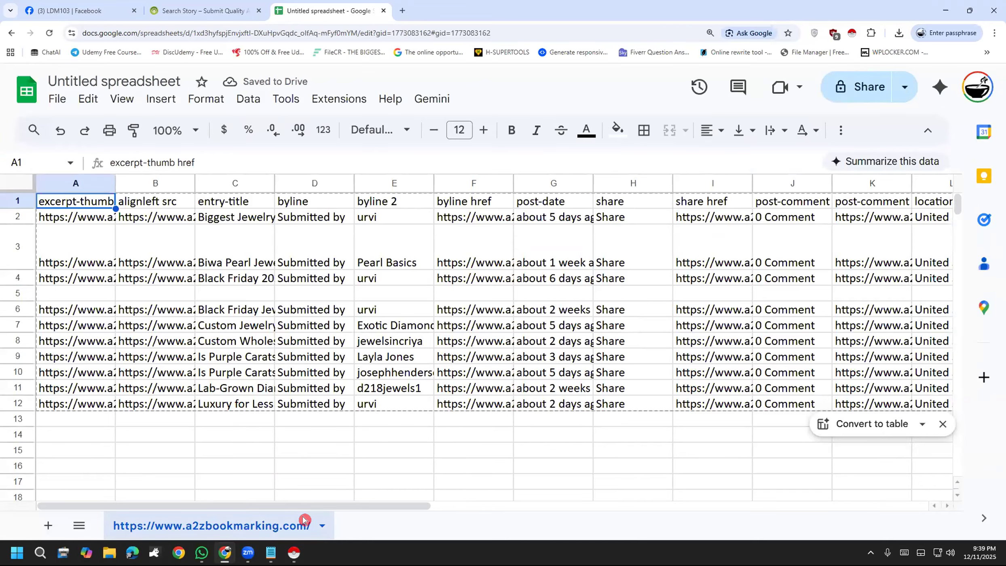
Handwrite red website and link notes below the imported listing data, and clear the annotations.
{"action": "left_click_drag", "start_coordinate": [423, 507], "coordinate": [292, 513]}
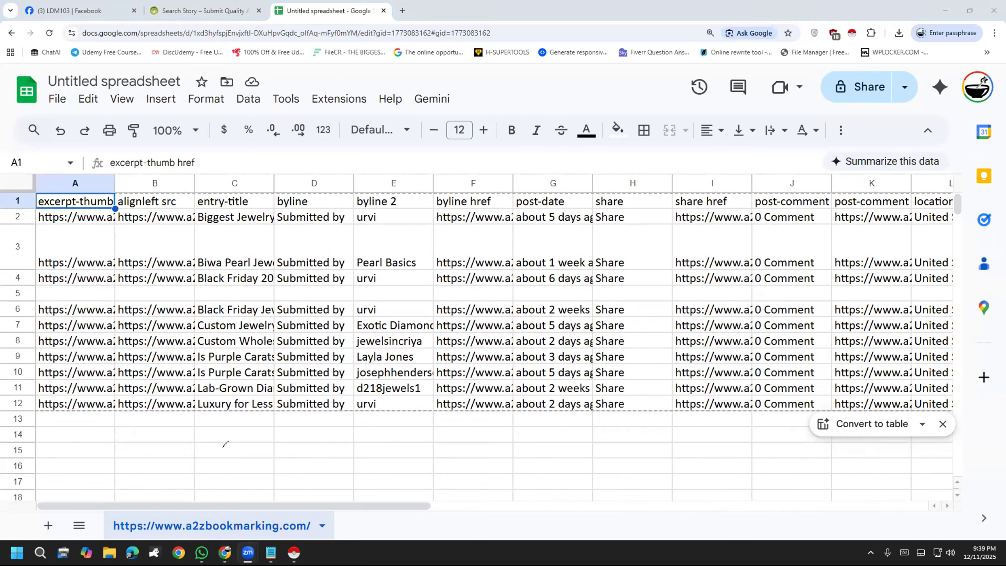
{"action": "mouse_move", "coordinate": [227, 453]}
{"action": "left_mouse_down"}
{"action": "mouse_move", "coordinate": [331, 454]}
{"action": "mouse_move", "coordinate": [355, 413]}
{"action": "left_mouse_up"}
{"action": "mouse_move", "coordinate": [251, 453]}
{"action": "left_mouse_down"}
{"action": "mouse_move", "coordinate": [283, 456]}
{"action": "mouse_move", "coordinate": [299, 431]}
{"action": "mouse_move", "coordinate": [310, 453]}
{"action": "mouse_move", "coordinate": [317, 434]}
{"action": "mouse_move", "coordinate": [336, 429]}
{"action": "mouse_move", "coordinate": [353, 448]}
{"action": "mouse_move", "coordinate": [357, 422]}
{"action": "mouse_move", "coordinate": [419, 417]}
{"action": "mouse_move", "coordinate": [429, 442]}
{"action": "mouse_move", "coordinate": [453, 417]}
{"action": "mouse_move", "coordinate": [485, 421]}
{"action": "mouse_move", "coordinate": [472, 445]}
{"action": "left_mouse_up"}
{"action": "mouse_move", "coordinate": [489, 410]}
{"action": "left_mouse_down"}
{"action": "mouse_move", "coordinate": [495, 435]}
{"action": "mouse_move", "coordinate": [526, 423]}
{"action": "left_mouse_up"}
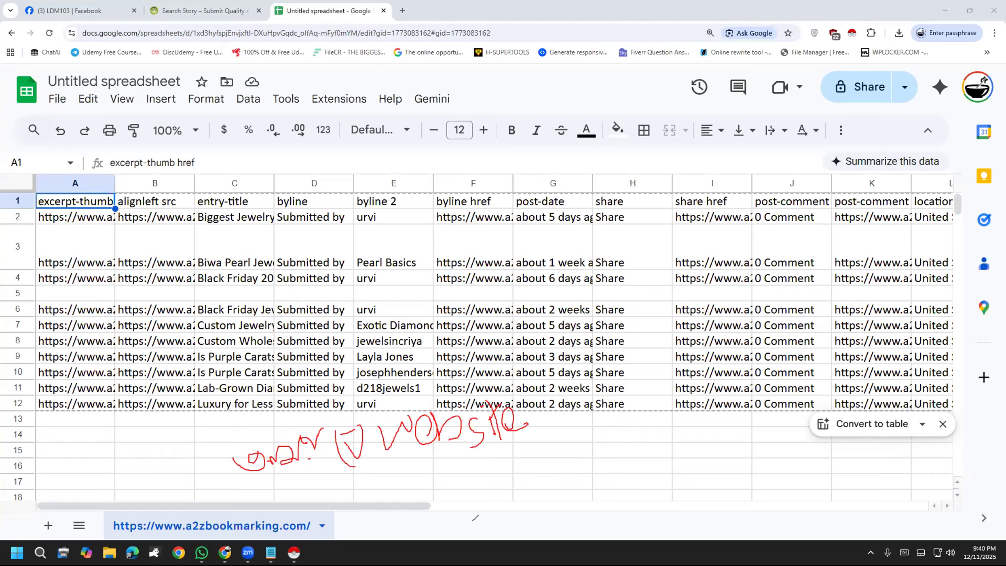
{"action": "mouse_move", "coordinate": [457, 474]}
{"action": "left_mouse_down"}
{"action": "mouse_move", "coordinate": [497, 506]}
{"action": "mouse_move", "coordinate": [501, 483]}
{"action": "mouse_move", "coordinate": [586, 495]}
{"action": "left_mouse_up"}
{"action": "mouse_move", "coordinate": [635, 471]}
{"action": "left_mouse_down"}
{"action": "mouse_move", "coordinate": [712, 446]}
{"action": "mouse_move", "coordinate": [733, 478]}
{"action": "mouse_move", "coordinate": [708, 534]}
{"action": "mouse_move", "coordinate": [727, 507]}
{"action": "mouse_move", "coordinate": [750, 514]}
{"action": "mouse_move", "coordinate": [718, 509]}
{"action": "left_mouse_up"}
{"action": "mouse_move", "coordinate": [610, 504]}
{"action": "left_mouse_down"}
{"action": "mouse_move", "coordinate": [607, 564]}
{"action": "mouse_move", "coordinate": [633, 547]}
{"action": "mouse_move", "coordinate": [637, 516]}
{"action": "mouse_move", "coordinate": [660, 527]}
{"action": "left_mouse_up"}
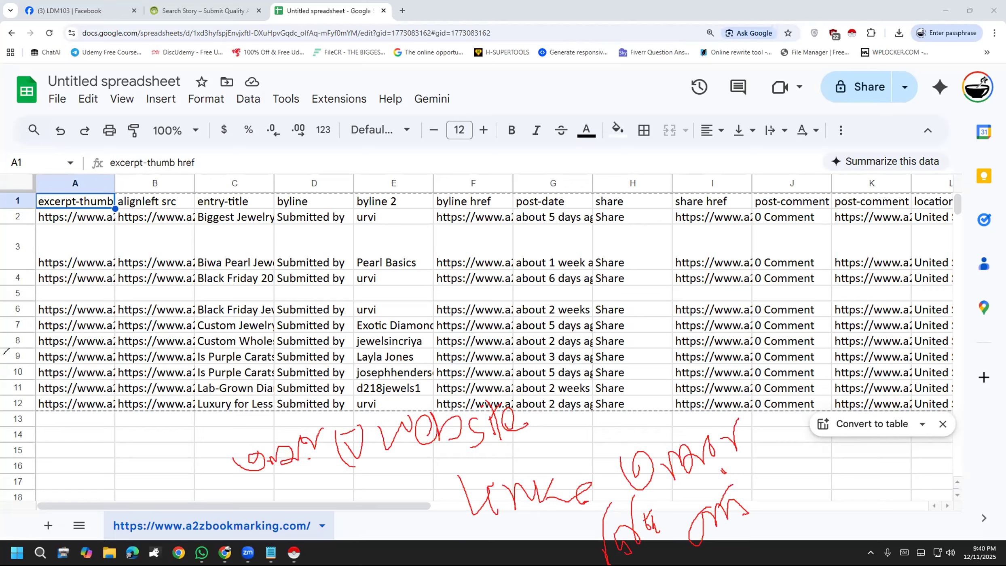
{"action": "left_click", "coordinate": [37, 404]}
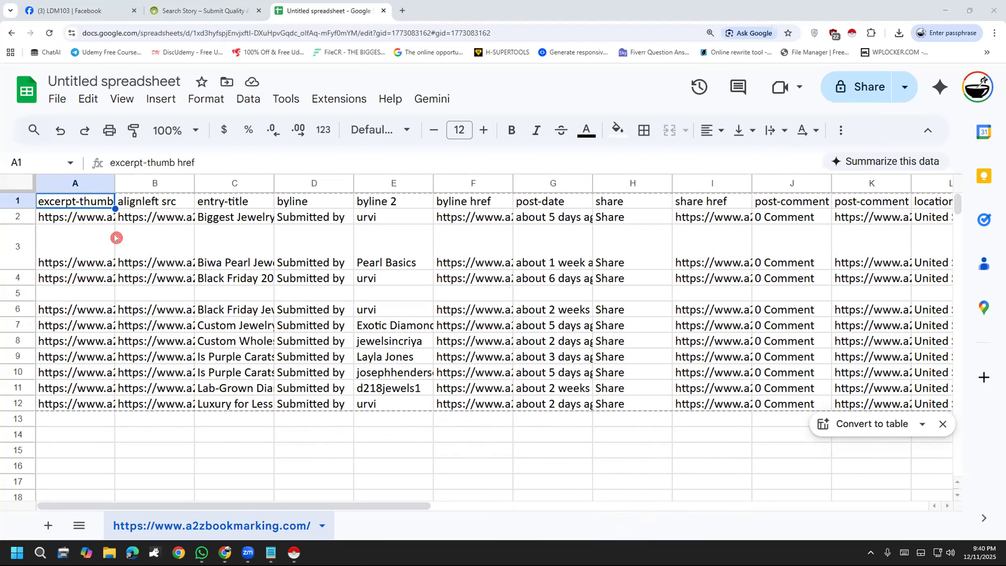
Resize column A, excerpt-thumb href, to fit its data and inspect the listing URLs in it.
{"action": "right_click", "coordinate": [100, 184]}
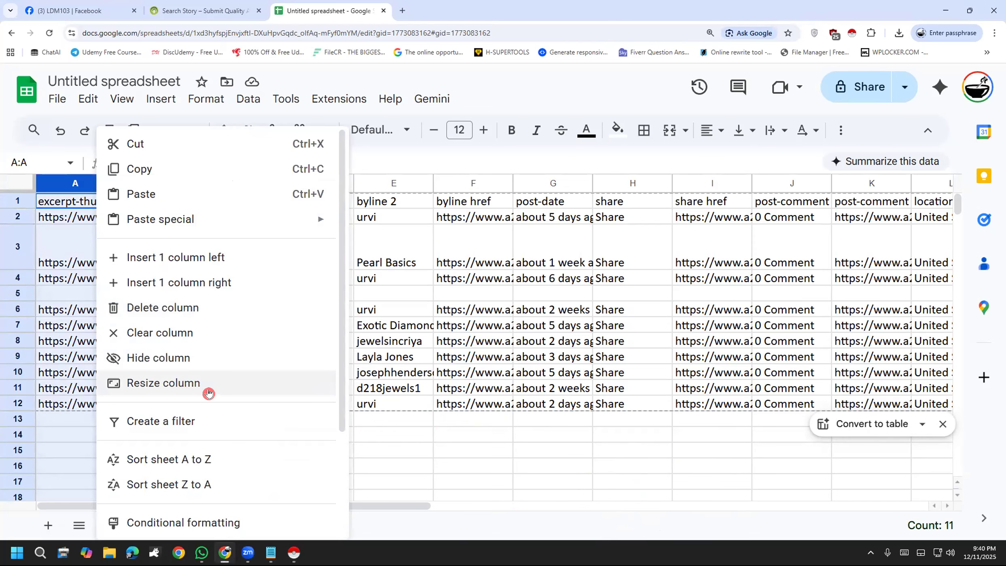
{"action": "left_click", "coordinate": [183, 391]}
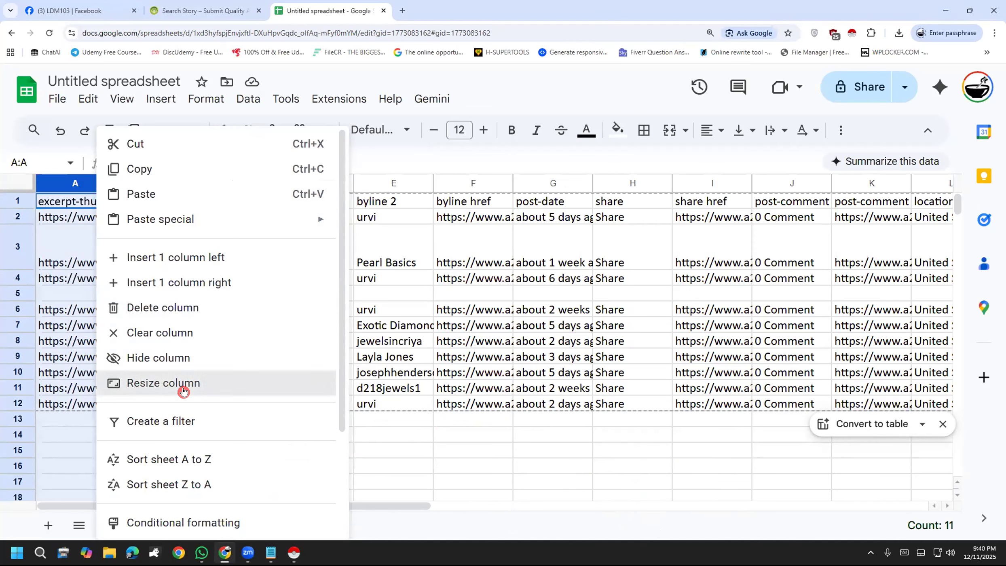
{"action": "left_click", "coordinate": [383, 330]}
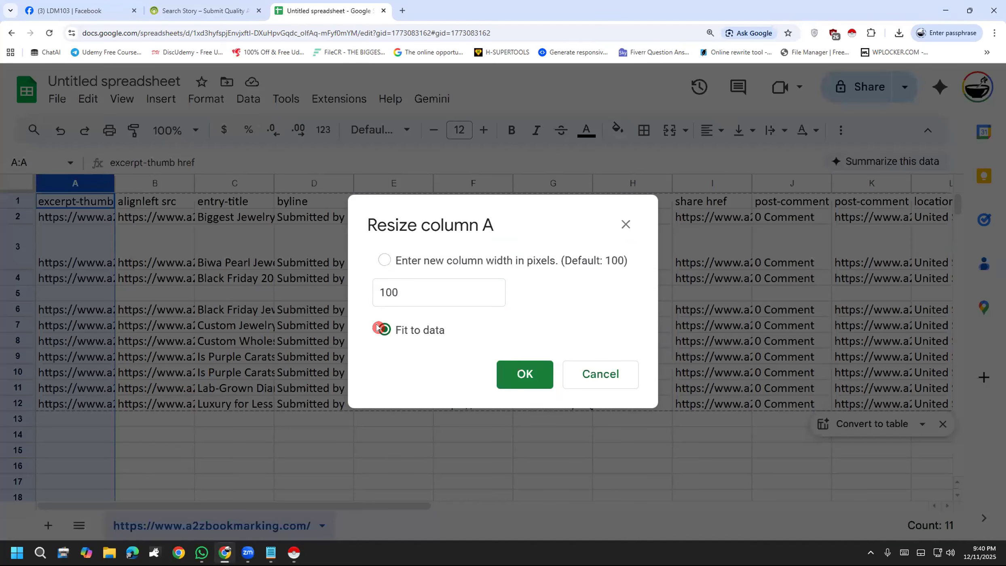
{"action": "left_click", "coordinate": [538, 382]}
{"action": "left_click", "coordinate": [463, 463]}
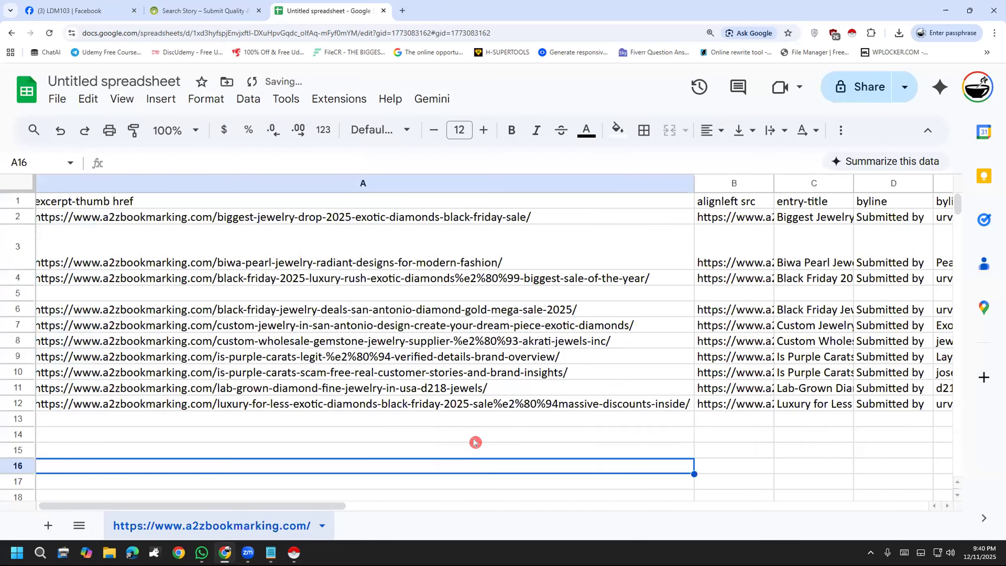
{"action": "left_click", "coordinate": [403, 263]}
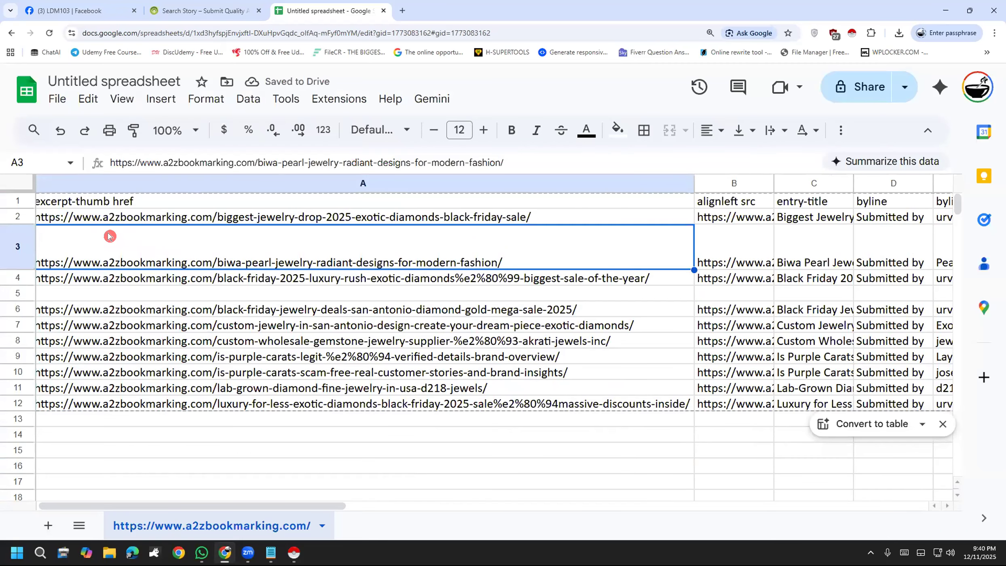
{"action": "left_click", "coordinate": [136, 222]}
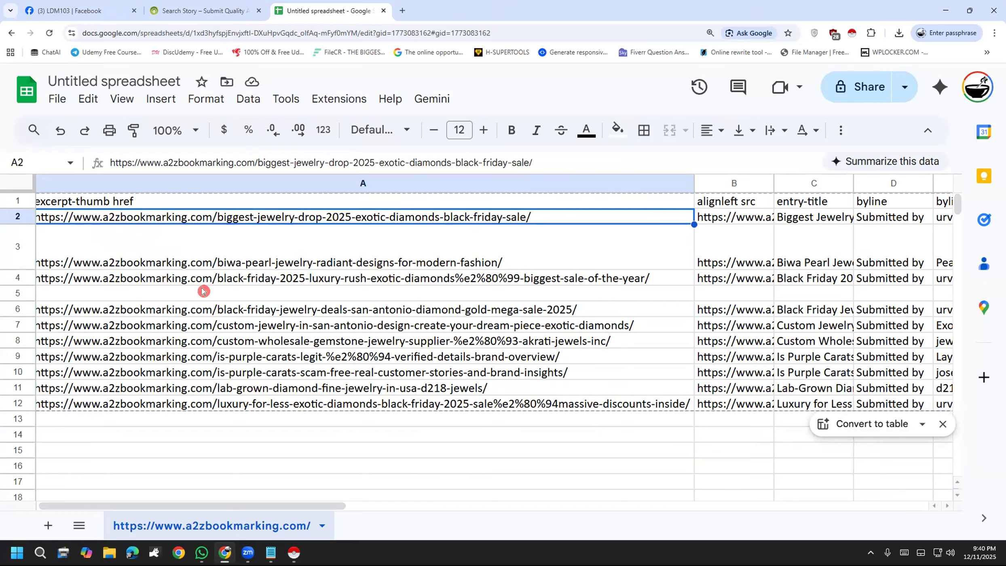
Select the excerpt-thumb href column, circle its URLs with a red annotation, and clear the drawing.
{"action": "left_click", "coordinate": [198, 179]}
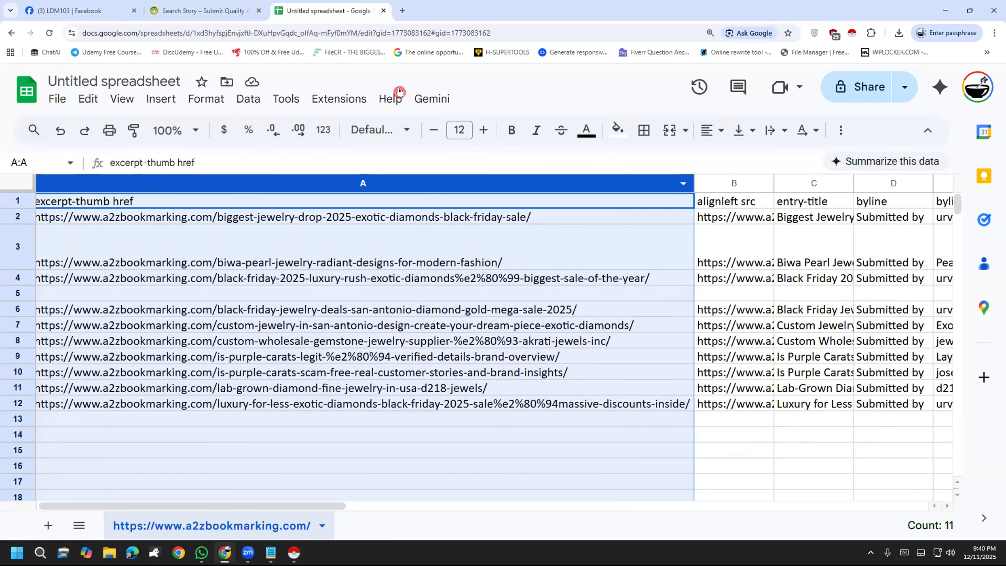
{"action": "mouse_move", "coordinate": [241, 172]}
{"action": "left_mouse_down"}
{"action": "mouse_move", "coordinate": [162, 240]}
{"action": "mouse_move", "coordinate": [144, 400]}
{"action": "mouse_move", "coordinate": [337, 431]}
{"action": "mouse_move", "coordinate": [388, 222]}
{"action": "mouse_move", "coordinate": [275, 169]}
{"action": "mouse_move", "coordinate": [226, 169]}
{"action": "left_mouse_up"}
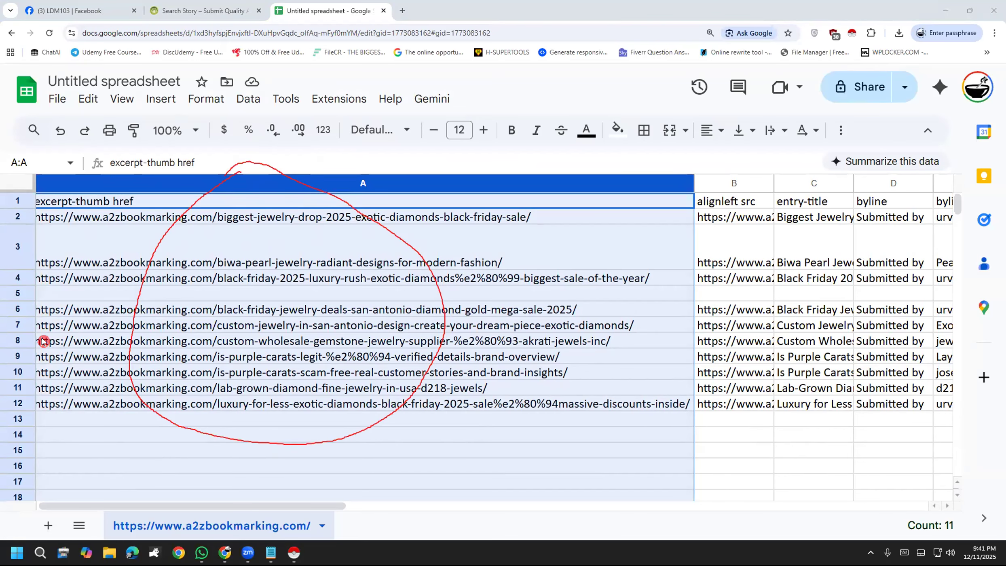
{"action": "left_click", "coordinate": [138, 452]}
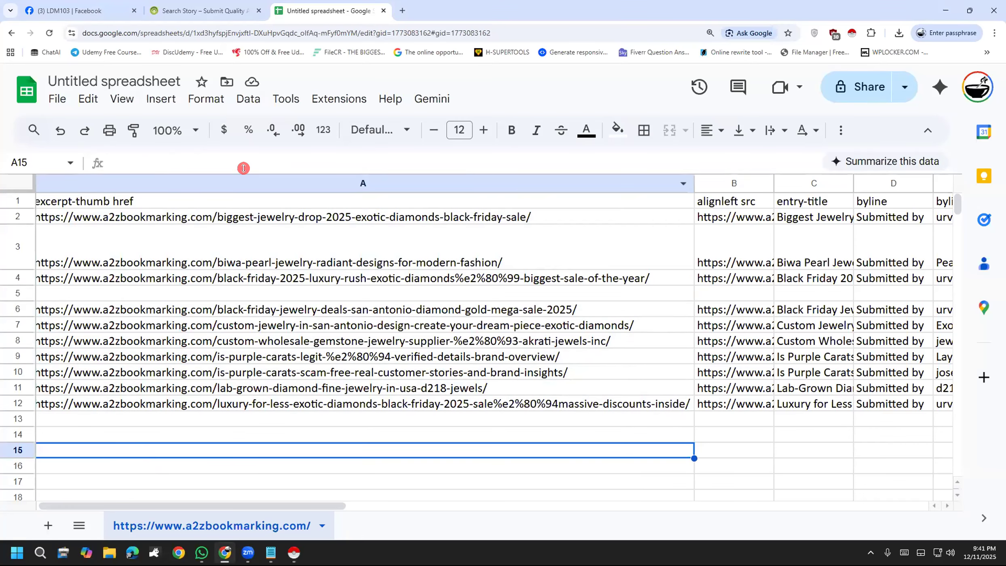
Delete the excerpt-thumb href column from the imported sheet.
{"action": "left_click", "coordinate": [241, 181]}
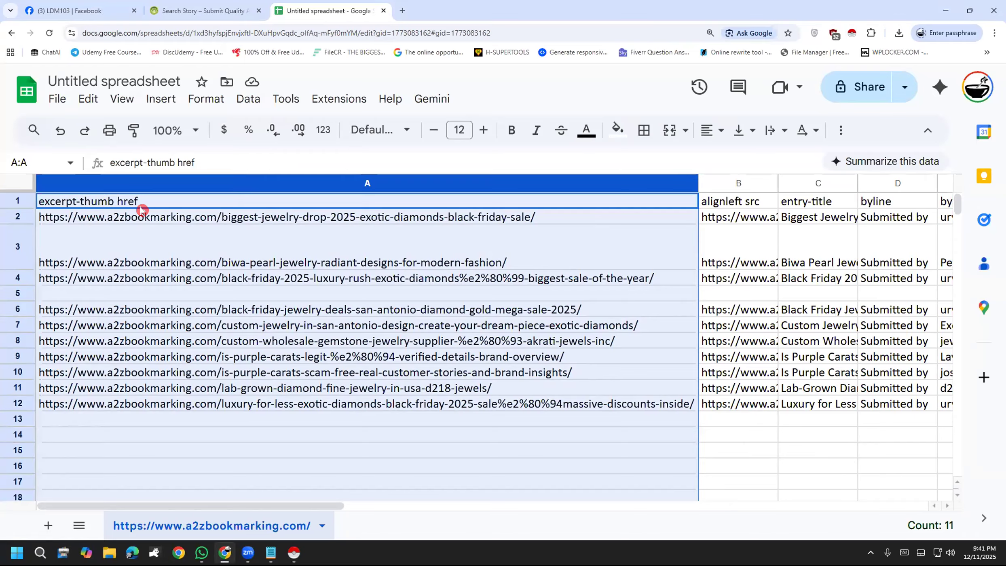
{"action": "right_click", "coordinate": [146, 183]}
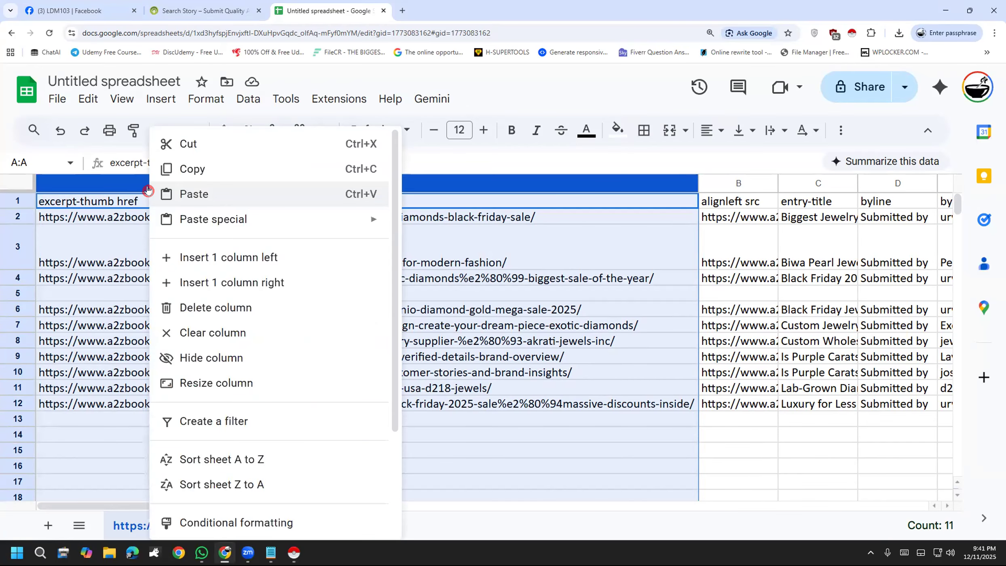
{"action": "left_click", "coordinate": [256, 309]}
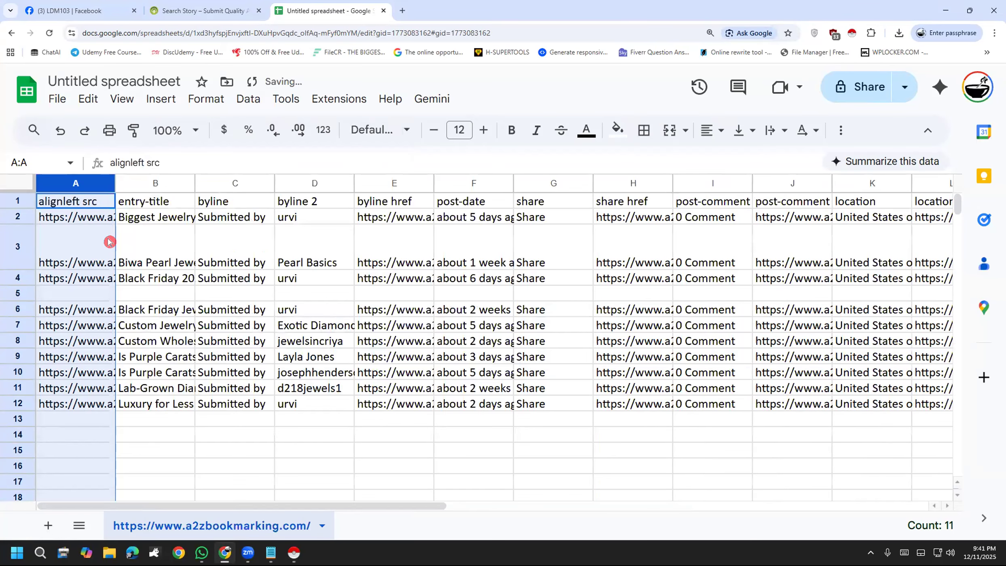
Widen the alignleft src column to read its image links and delete that column.
{"action": "left_click_drag", "start_coordinate": [110, 180], "coordinate": [524, 183]}
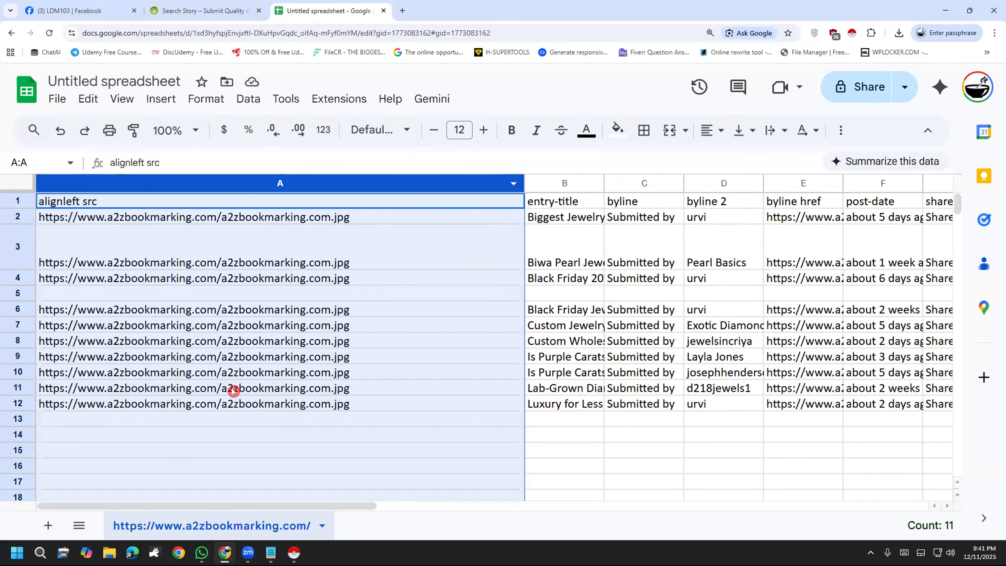
{"action": "right_click", "coordinate": [211, 191]}
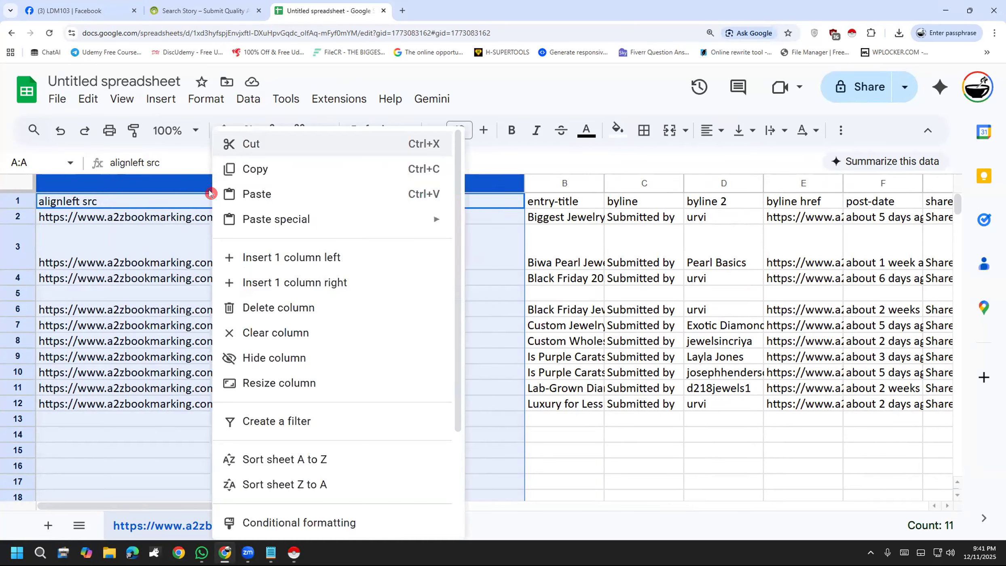
{"action": "left_click", "coordinate": [261, 308]}
{"action": "left_click", "coordinate": [215, 419]}
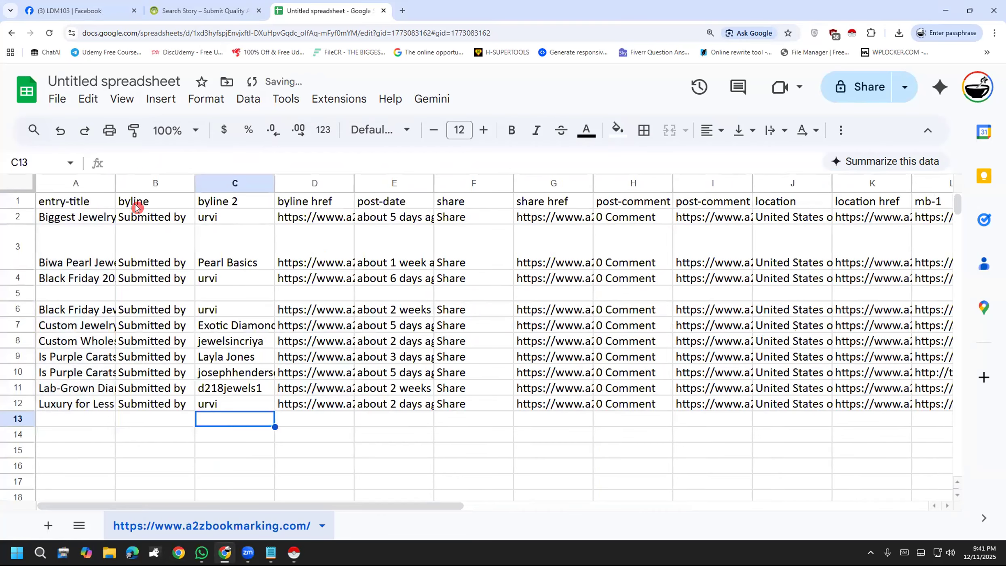
Fit the entry-title column to its data and rename its header to Name.
{"action": "double_click", "coordinate": [115, 183]}
{"action": "left_click", "coordinate": [140, 202]}
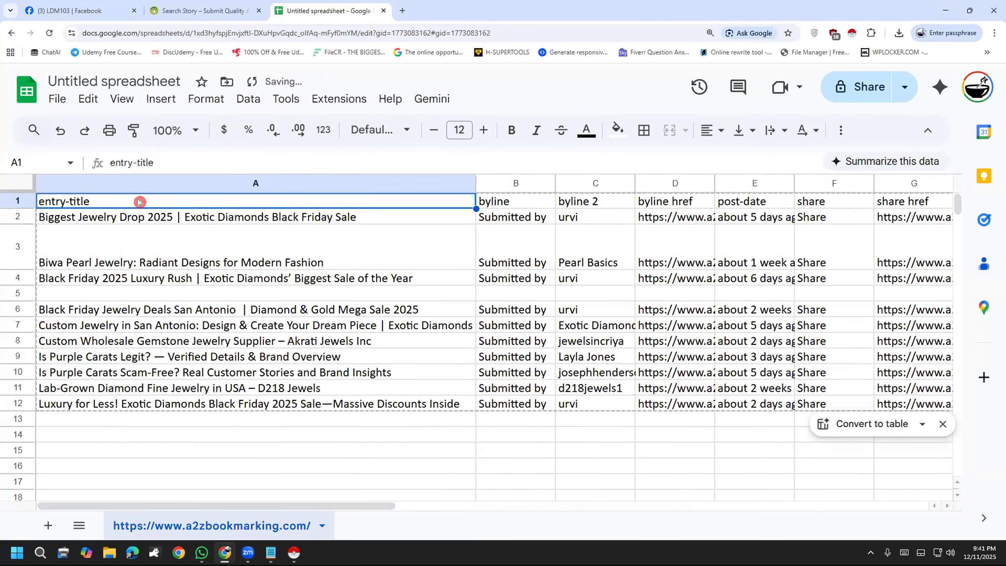
{"action": "double_click", "coordinate": [140, 201]}
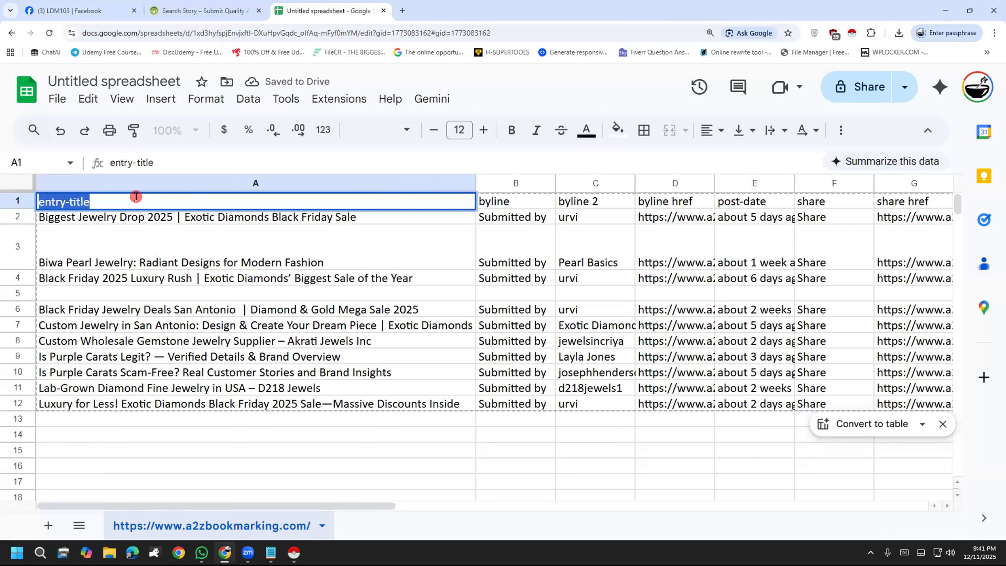
{"action": "type", "text": "Name"}
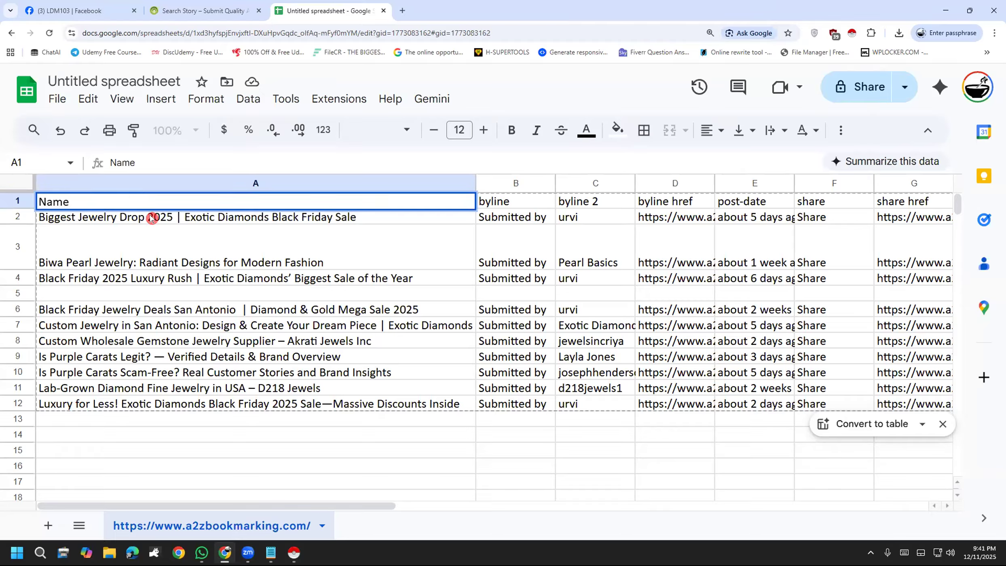
{"action": "left_click", "coordinate": [207, 488]}
{"action": "left_click_drag", "start_coordinate": [292, 506], "coordinate": [392, 515]}
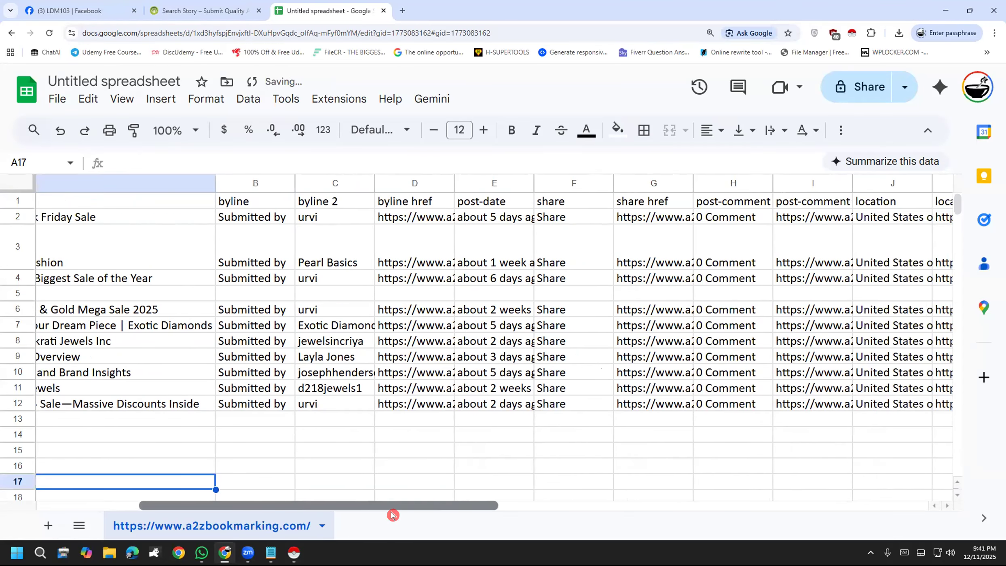
{"action": "left_click", "coordinate": [261, 182]}
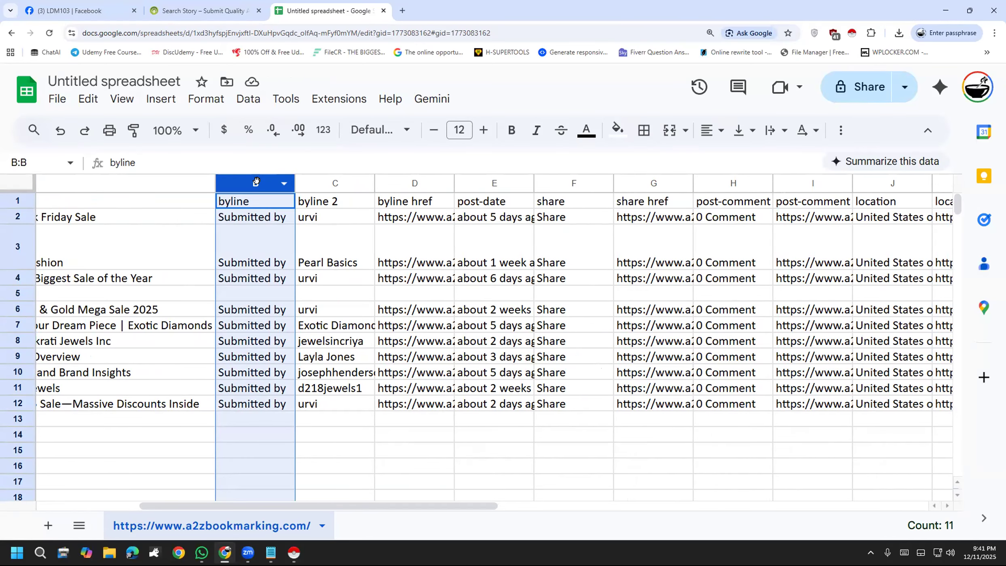
{"action": "left_click_drag", "start_coordinate": [274, 504], "coordinate": [166, 496]}
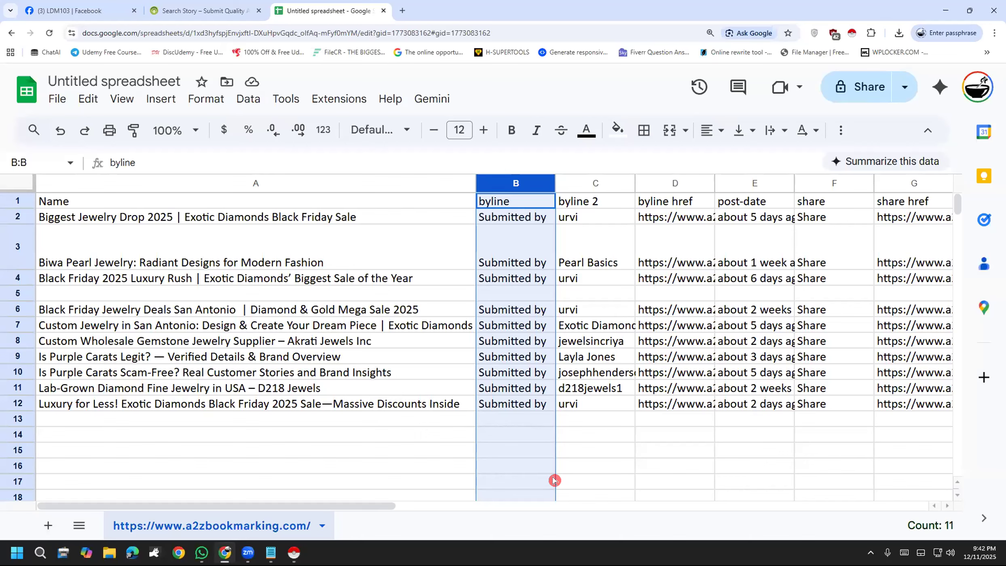
{"action": "left_click", "coordinate": [542, 184]}
{"action": "left_click", "coordinate": [436, 404]}
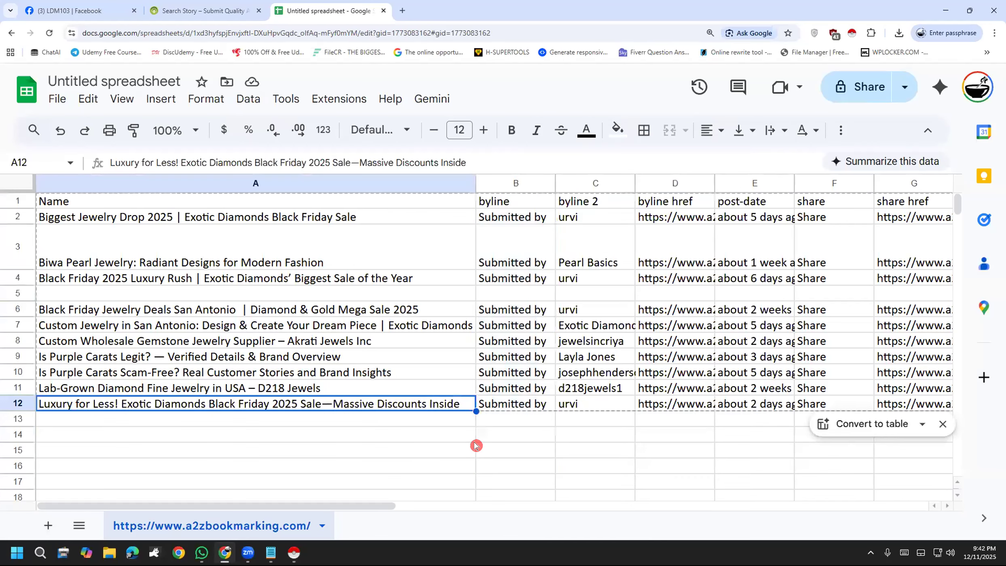
{"action": "left_click", "coordinate": [497, 464]}
{"action": "left_click", "coordinate": [519, 183]}
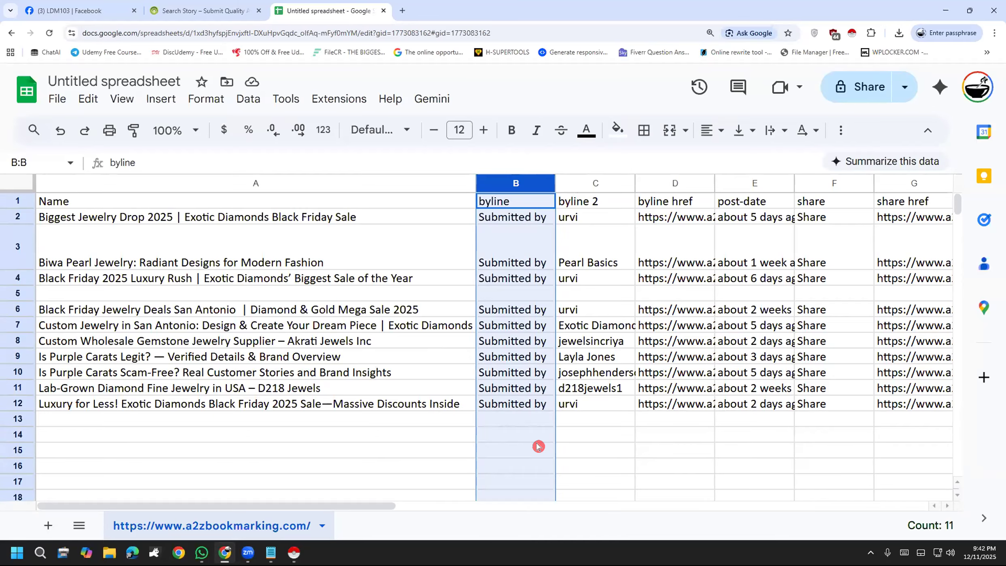
{"action": "right_click", "coordinate": [543, 184]}
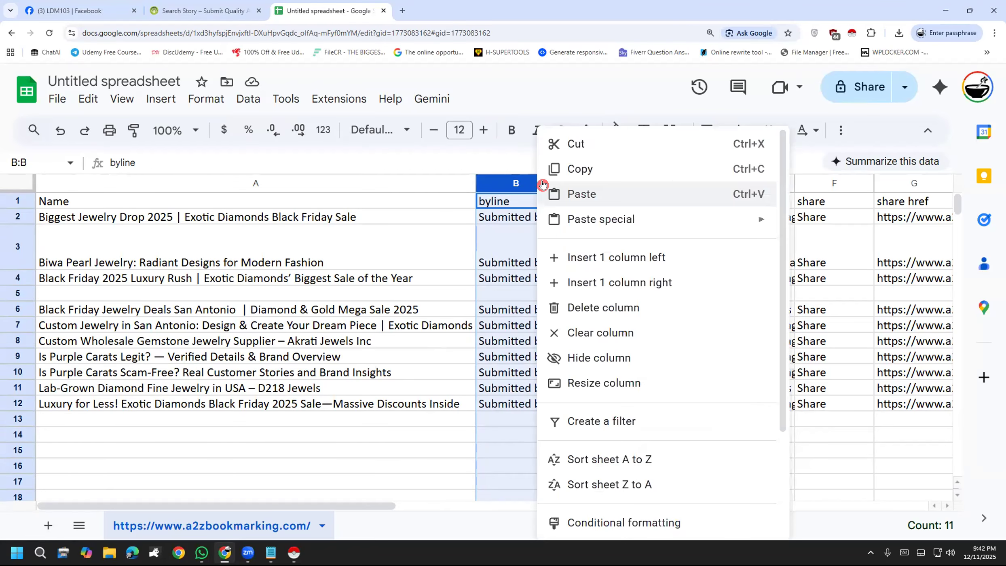
{"action": "left_click", "coordinate": [485, 439]}
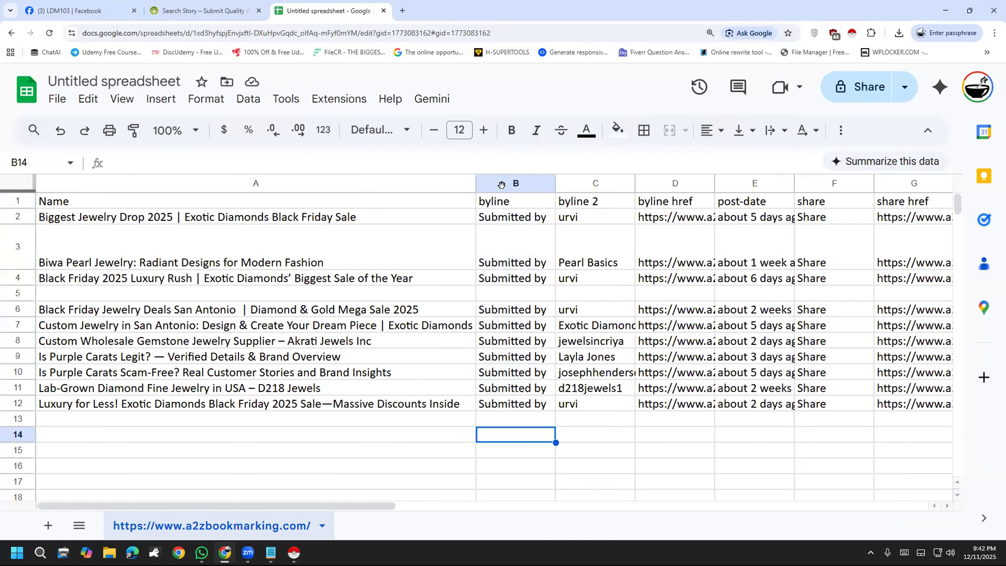
Delete the byline column with the repeated Submitted by text and the byline 2 column of submitter names.
{"action": "left_click", "coordinate": [501, 175]}
{"action": "left_click", "coordinate": [545, 183]}
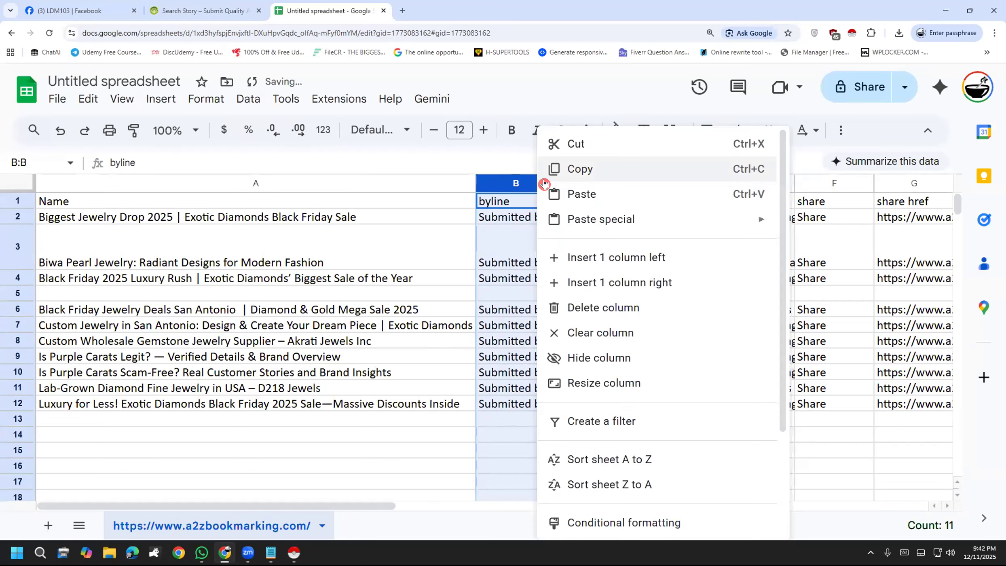
{"action": "left_click", "coordinate": [601, 308]}
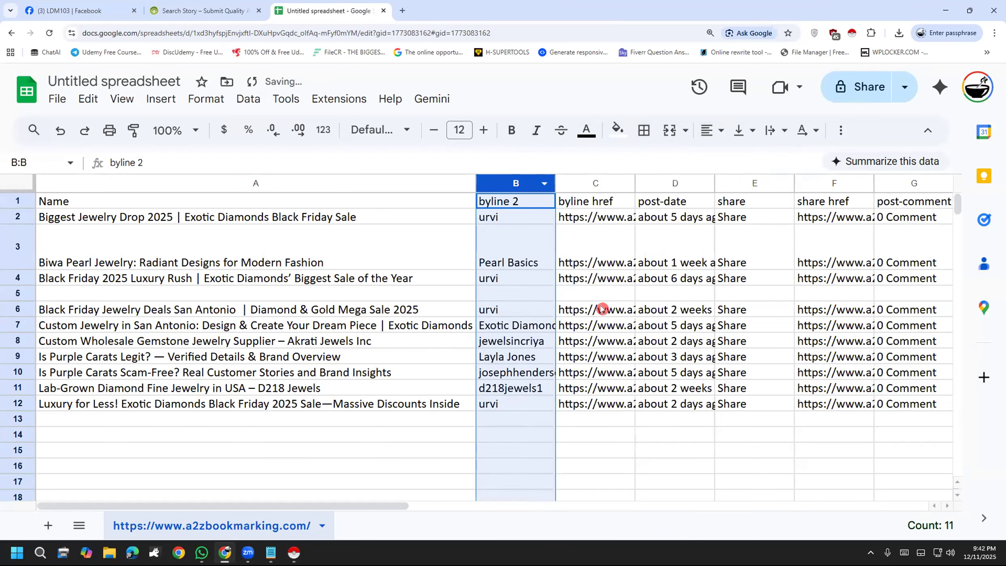
{"action": "left_click", "coordinate": [564, 445]}
{"action": "left_click", "coordinate": [542, 189]}
{"action": "left_click", "coordinate": [545, 185]}
{"action": "left_click", "coordinate": [585, 307]}
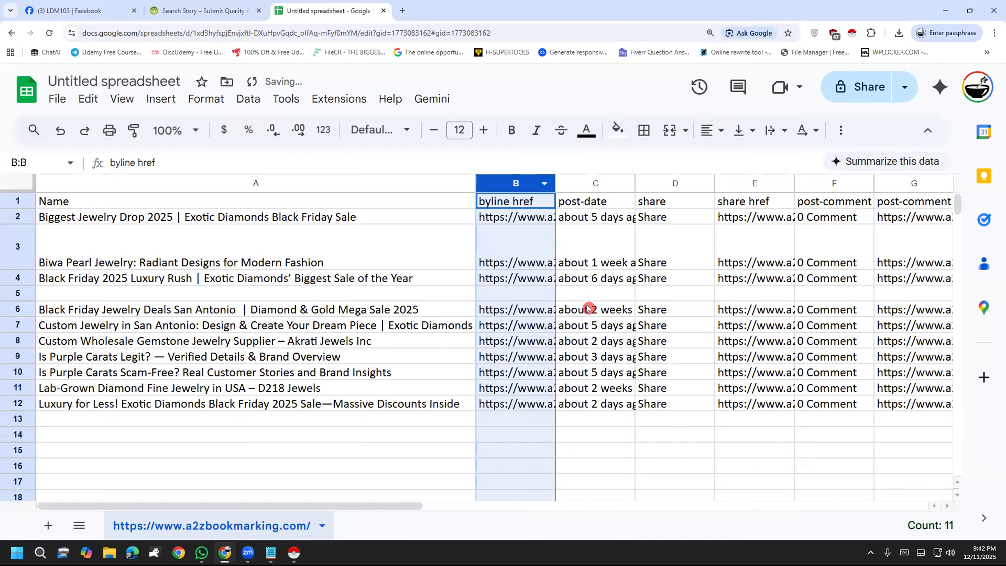
Widen the byline href column to read its author links and delete that column.
{"action": "left_click", "coordinate": [559, 486]}
{"action": "left_click_drag", "start_coordinate": [555, 181], "coordinate": [839, 182]}
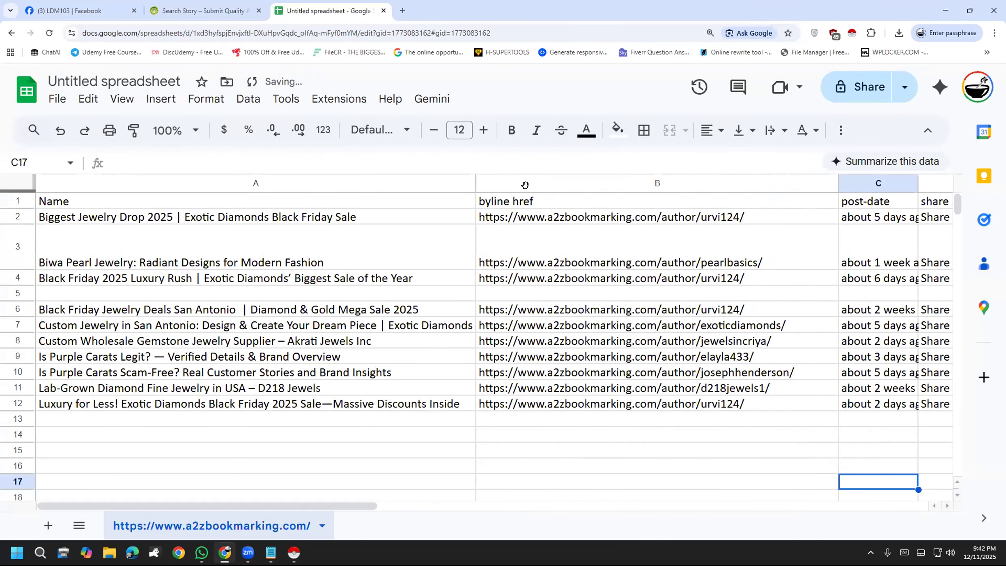
{"action": "left_click", "coordinate": [569, 189]}
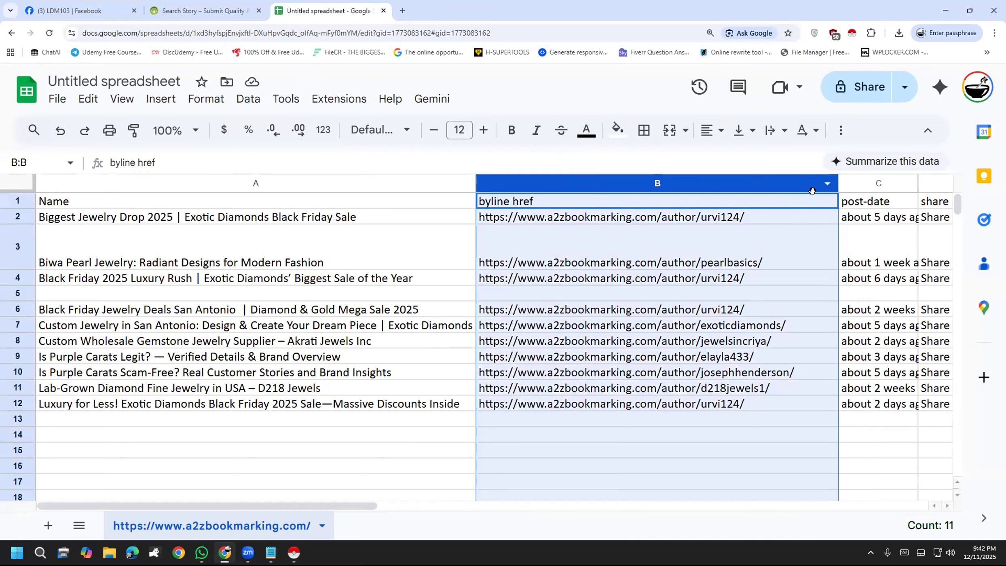
{"action": "left_click", "coordinate": [824, 187]}
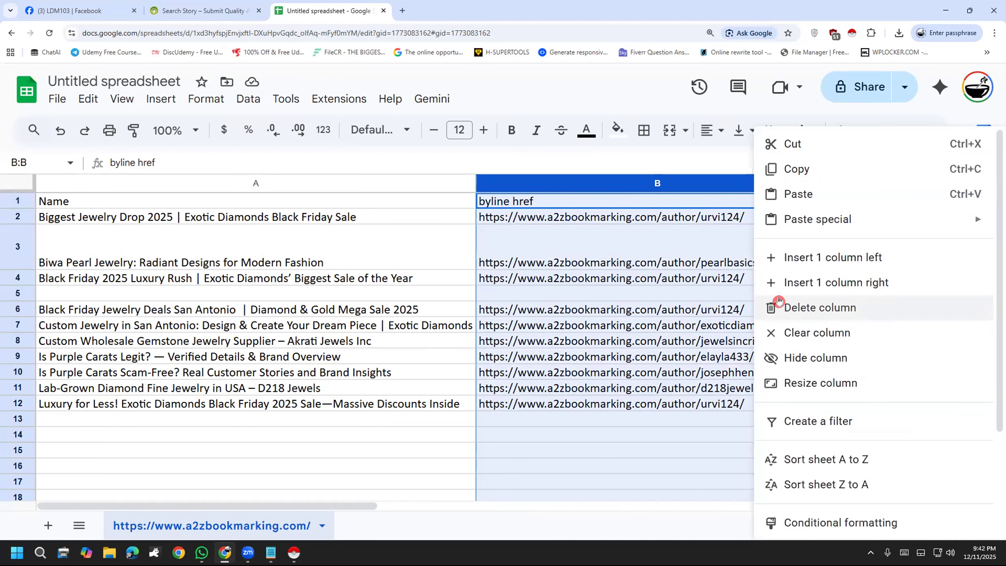
{"action": "left_click", "coordinate": [779, 303]}
Widen the post-date column to read its entries, and delete both the post-date and share columns.
{"action": "left_click_drag", "start_coordinate": [555, 183], "coordinate": [735, 183]}
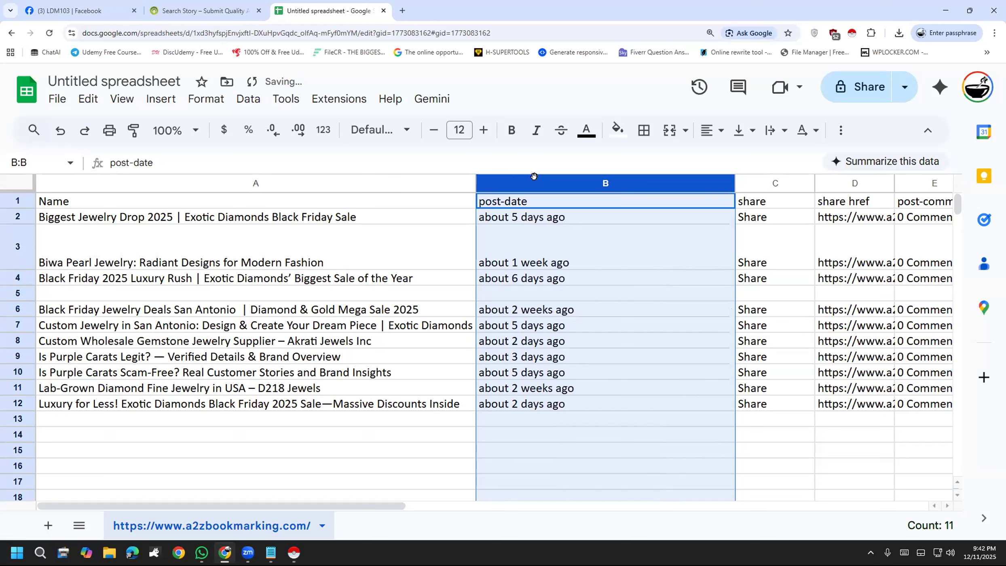
{"action": "left_click", "coordinate": [727, 183]}
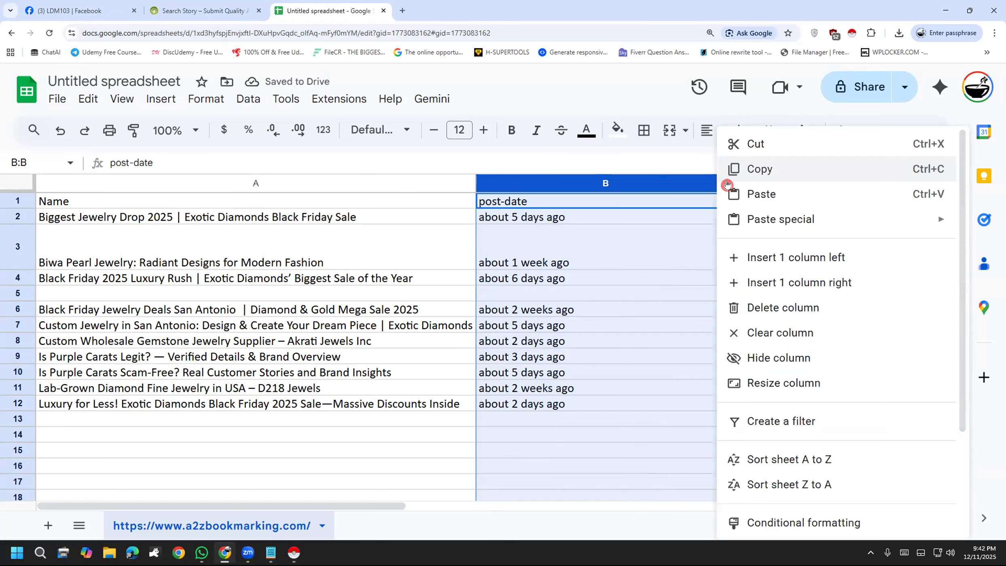
{"action": "left_click", "coordinate": [761, 310]}
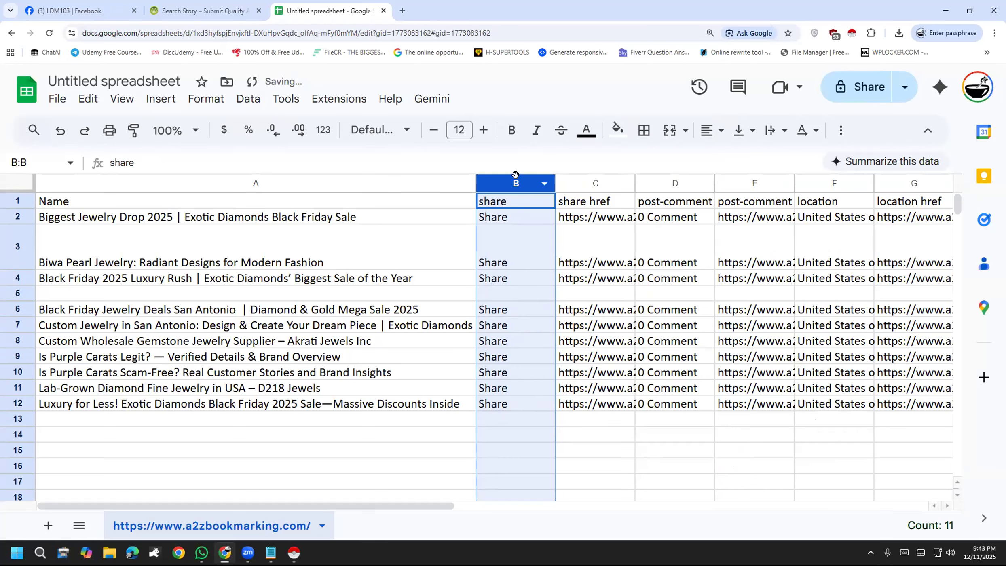
{"action": "left_click", "coordinate": [544, 183]}
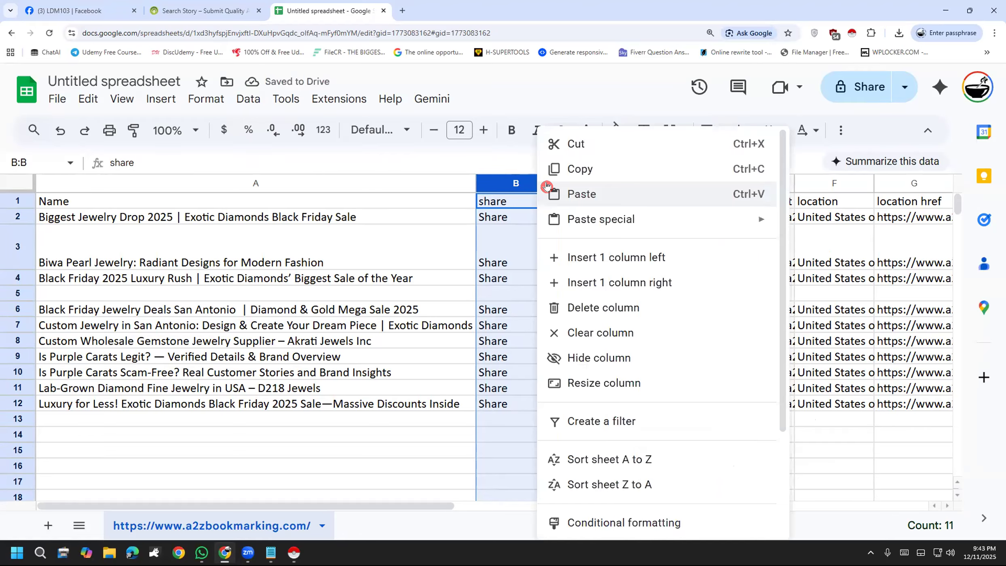
{"action": "left_click", "coordinate": [594, 301]}
Widen the share href and post-comment columns in turn to check their contents, deleting each one.
{"action": "left_click_drag", "start_coordinate": [560, 178], "coordinate": [795, 183]}
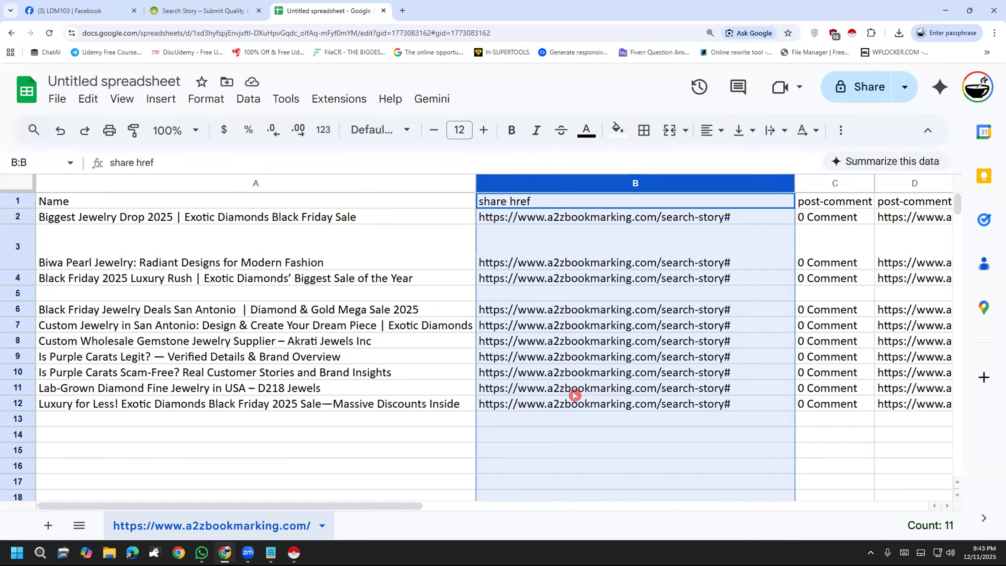
{"action": "left_click", "coordinate": [785, 185]}
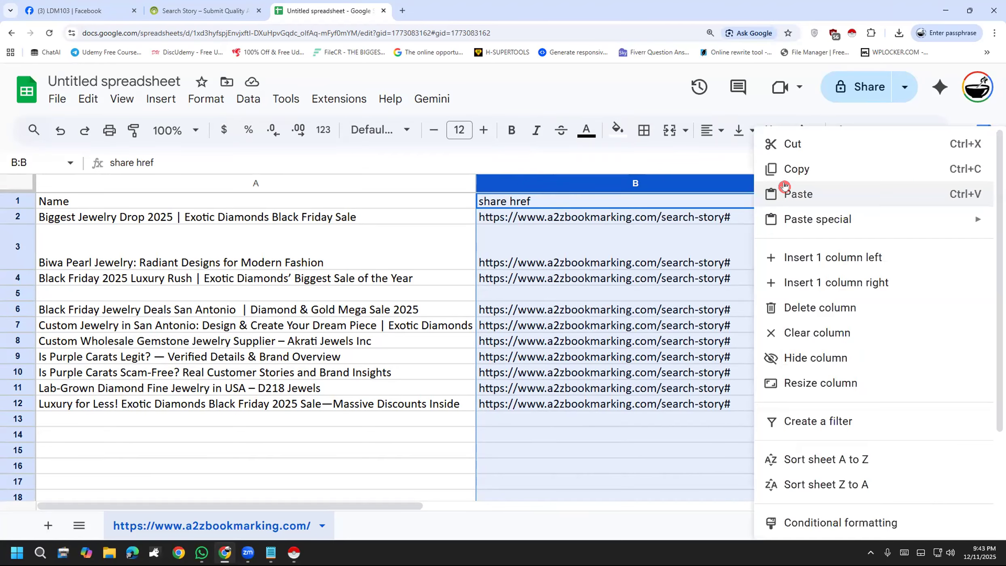
{"action": "left_click", "coordinate": [779, 300]}
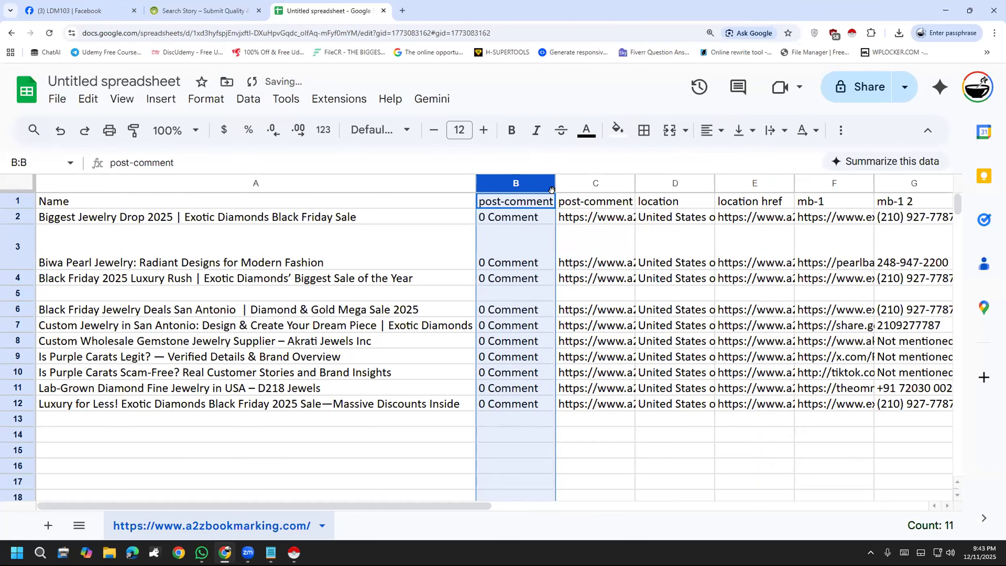
{"action": "left_click_drag", "start_coordinate": [552, 183], "coordinate": [735, 183]}
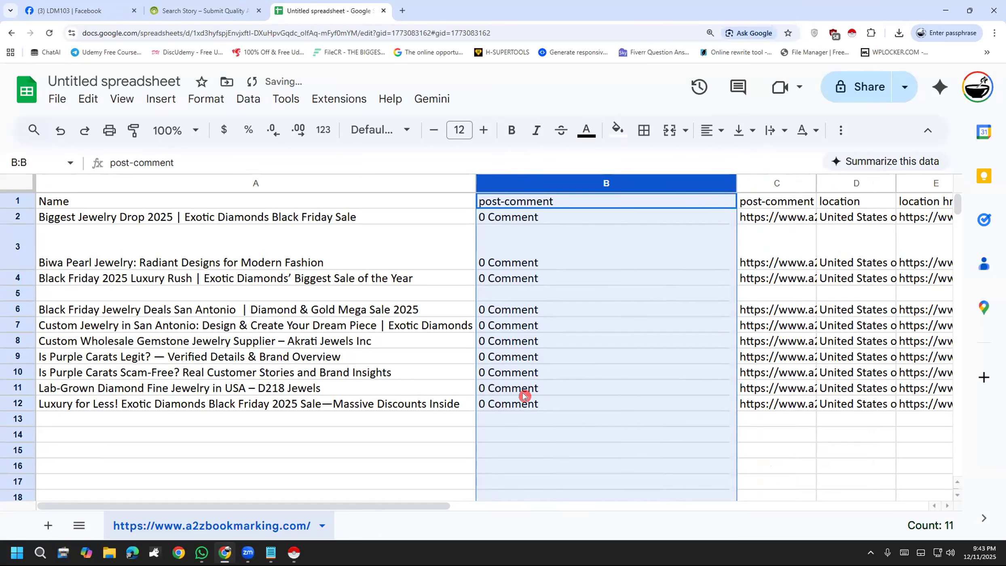
{"action": "left_click", "coordinate": [723, 183]}
{"action": "left_click", "coordinate": [744, 310]}
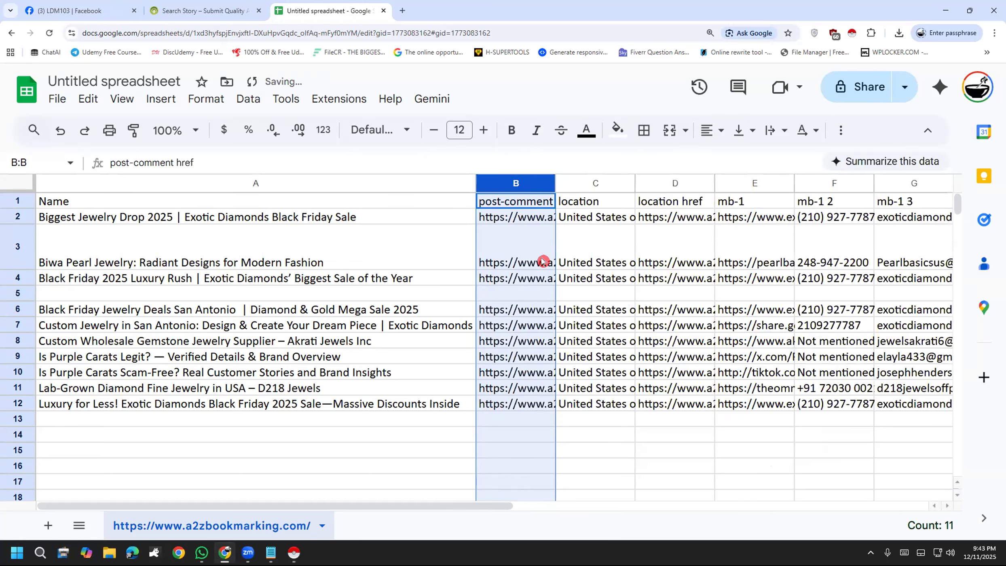
Widen the post-comment href column to check its links, and delete the column.
{"action": "left_click_drag", "start_coordinate": [551, 183], "coordinate": [789, 167]}
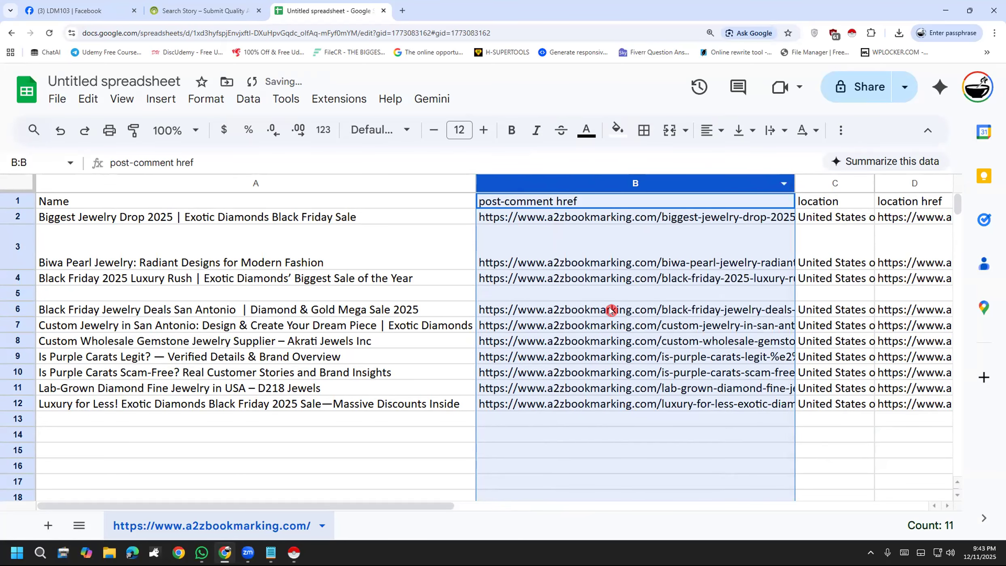
{"action": "left_click_drag", "start_coordinate": [279, 504], "coordinate": [456, 505]}
{"action": "mouse_move", "coordinate": [294, 552]}
{"action": "left_click", "coordinate": [319, 460]}
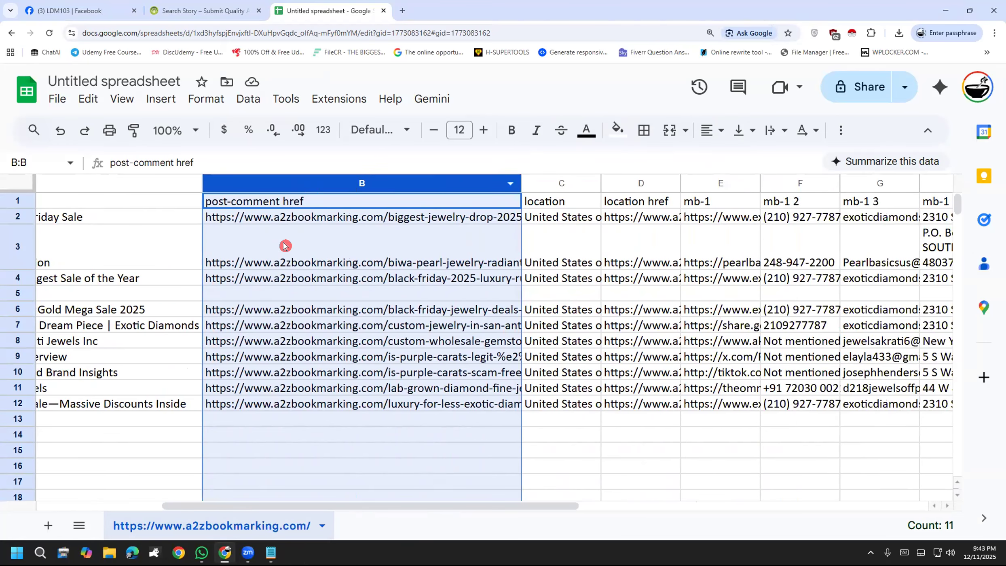
{"action": "left_click", "coordinate": [509, 191]}
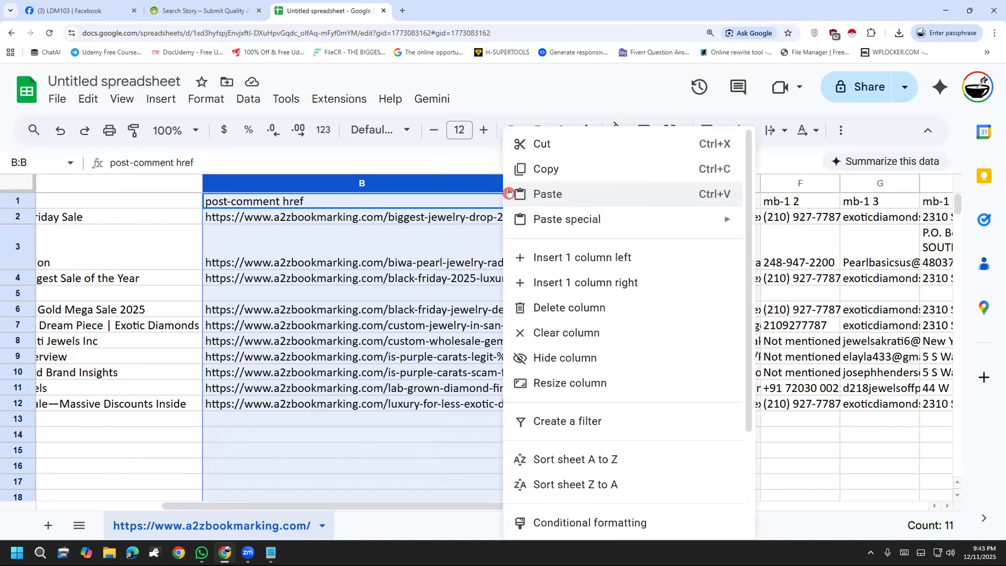
{"action": "left_click", "coordinate": [559, 316]}
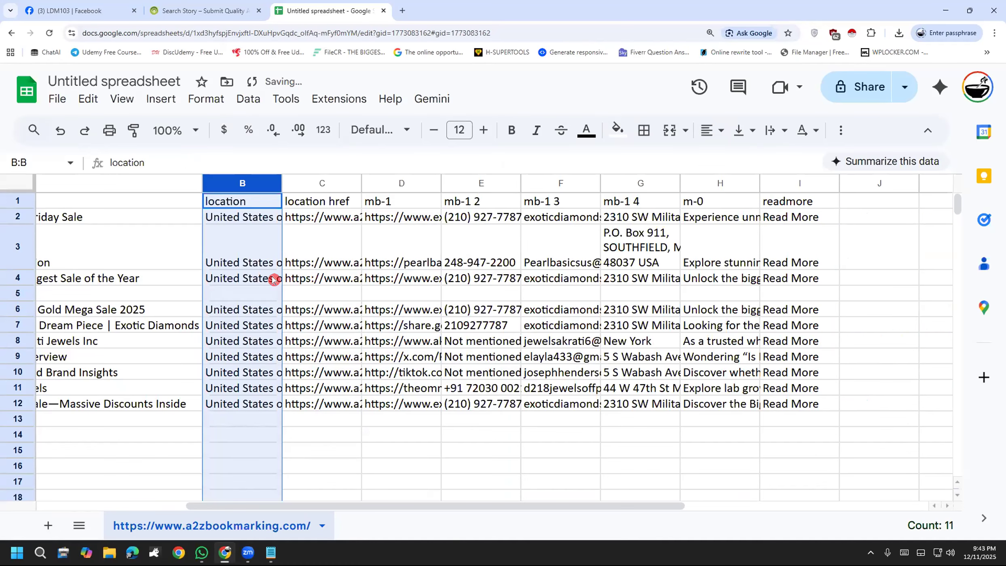
Fit the location column's width to its contents and delete the location href column.
{"action": "double_click", "coordinate": [276, 182]}
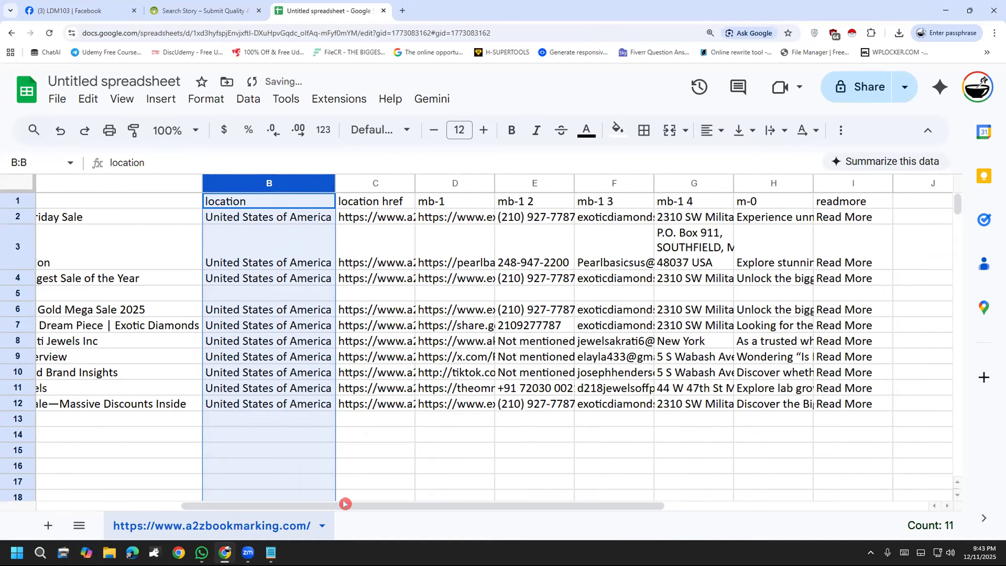
{"action": "left_click", "coordinate": [398, 180]}
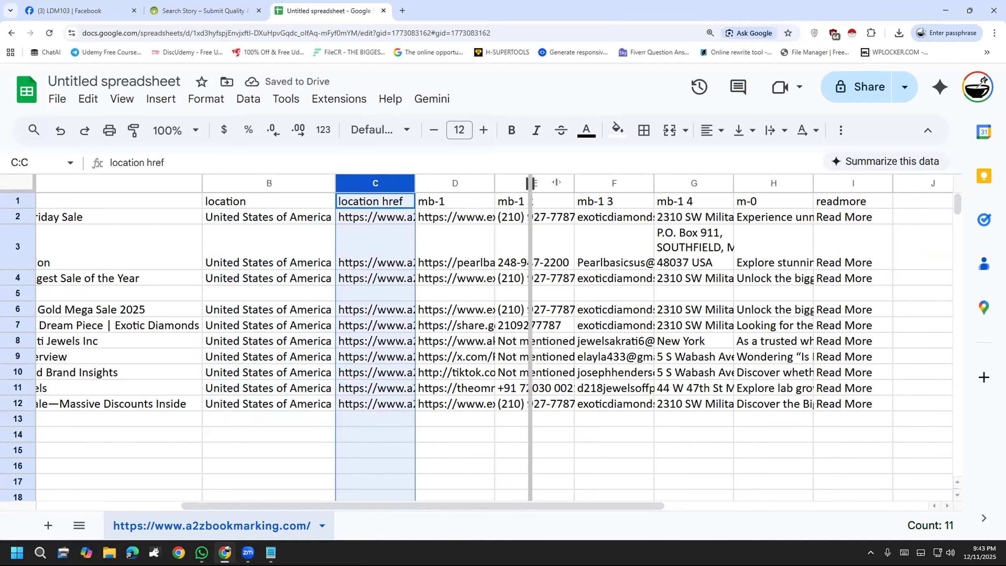
{"action": "left_click_drag", "start_coordinate": [556, 182], "coordinate": [579, 183]}
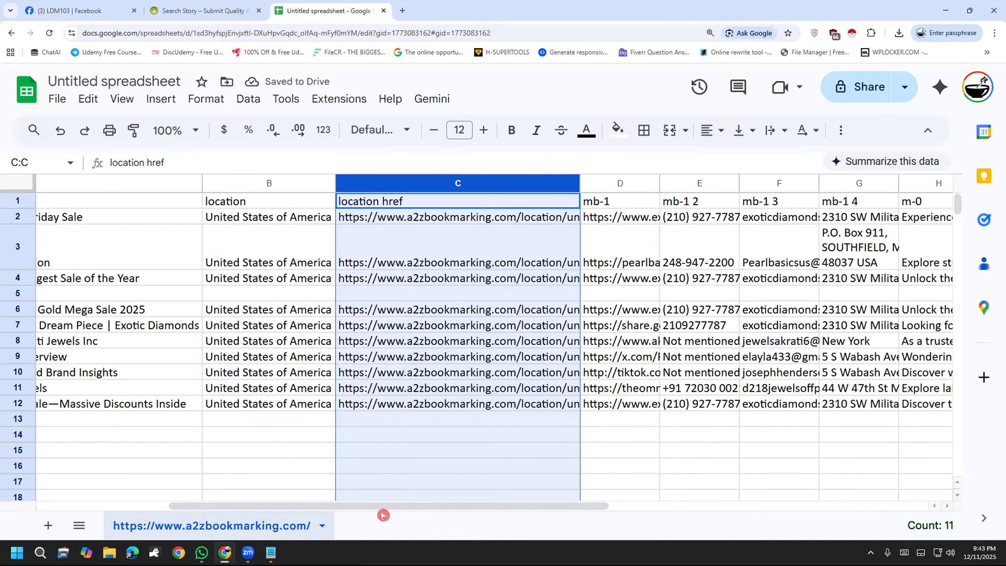
{"action": "right_click", "coordinate": [570, 184]}
{"action": "left_click", "coordinate": [607, 308]}
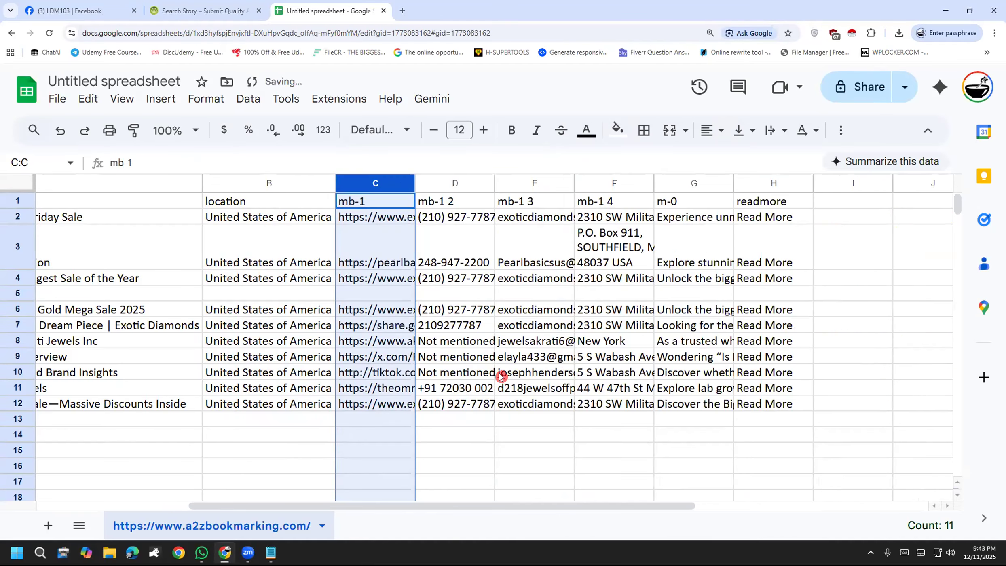
Fit the mb-1 column's width to its web addresses.
{"action": "double_click", "coordinate": [415, 183]}
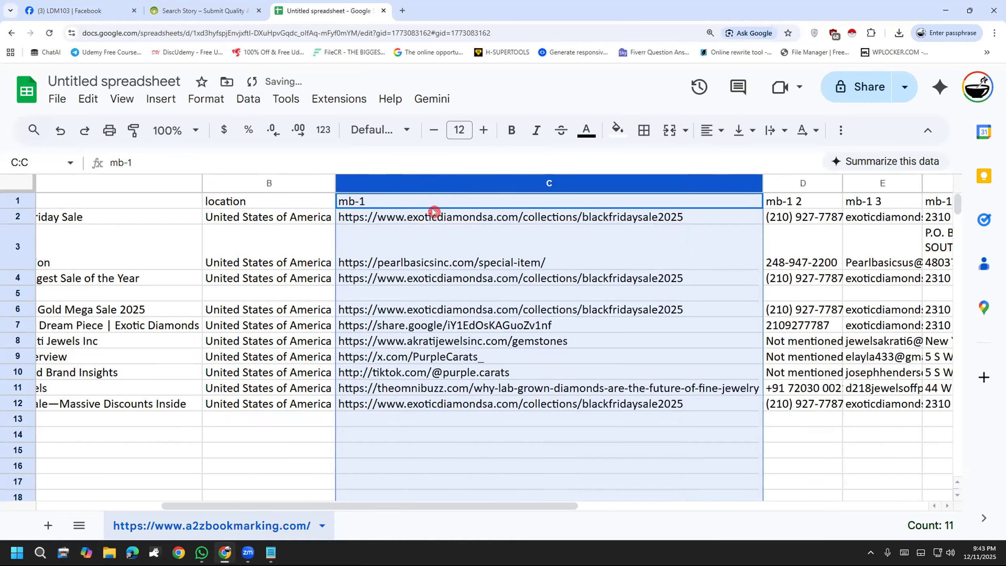
{"action": "left_click", "coordinate": [428, 482]}
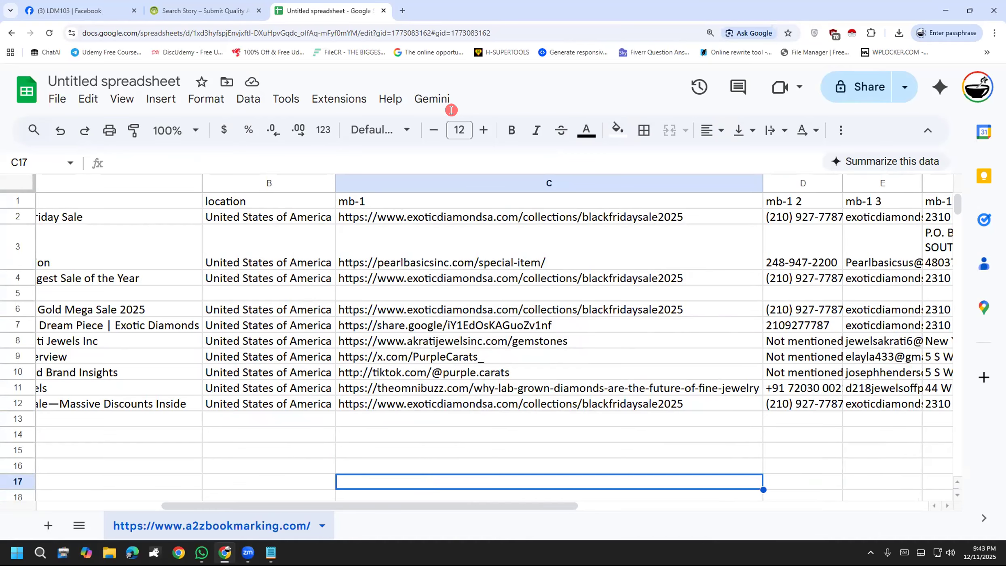
{"action": "mouse_move", "coordinate": [481, 173]}
{"action": "left_mouse_down"}
{"action": "mouse_move", "coordinate": [352, 227]}
{"action": "mouse_move", "coordinate": [312, 390]}
{"action": "mouse_move", "coordinate": [493, 451]}
{"action": "mouse_move", "coordinate": [819, 292]}
{"action": "mouse_move", "coordinate": [690, 189]}
{"action": "mouse_move", "coordinate": [552, 173]}
{"action": "mouse_move", "coordinate": [462, 175]}
{"action": "left_mouse_up"}
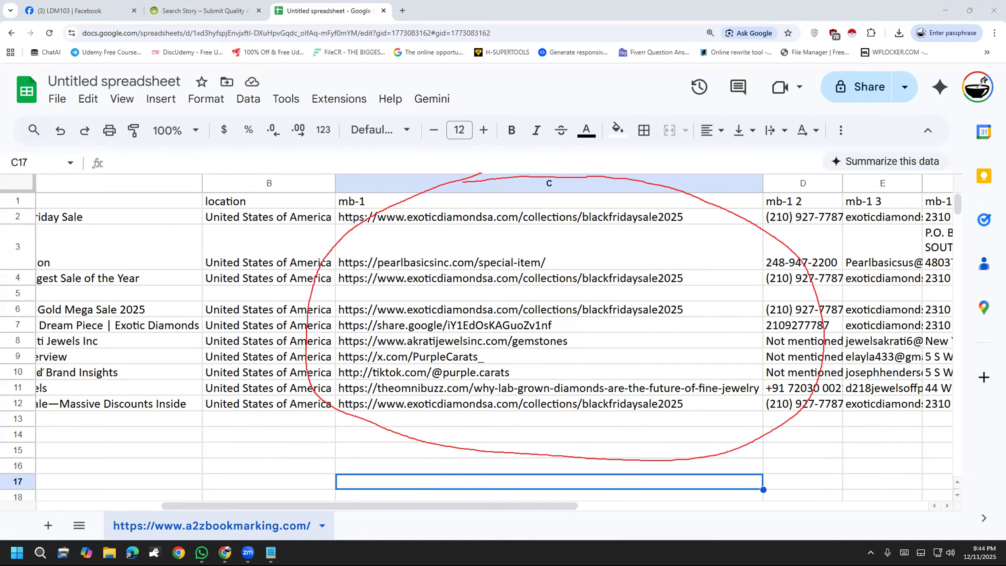
{"action": "left_click", "coordinate": [48, 337]}
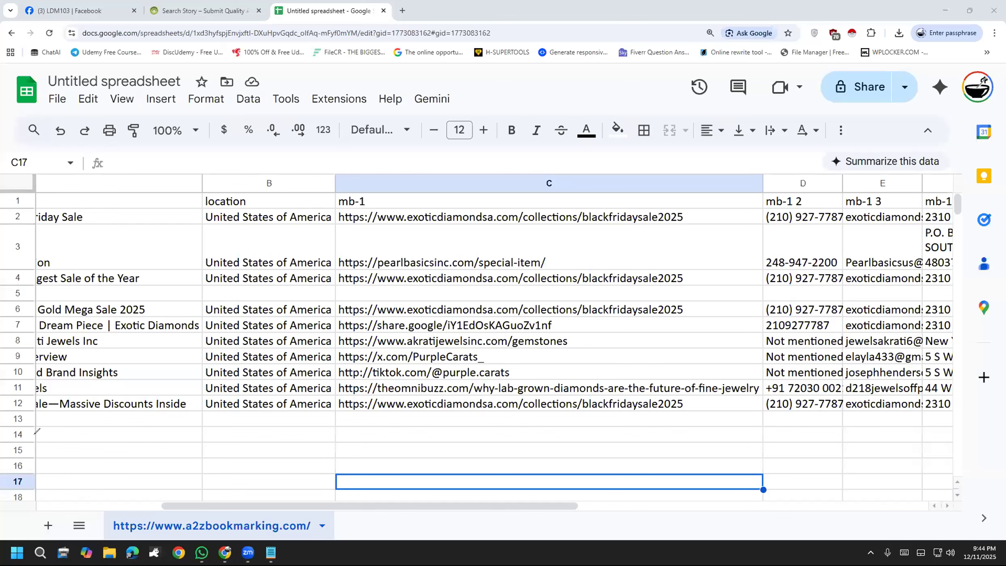
Rename the mb-1 column header to Website.
{"action": "left_click", "coordinate": [360, 199]}
{"action": "double_click", "coordinate": [385, 197]}
{"action": "left_click_drag", "start_coordinate": [384, 197], "coordinate": [319, 200]}
{"action": "type", "text": "Websit"}
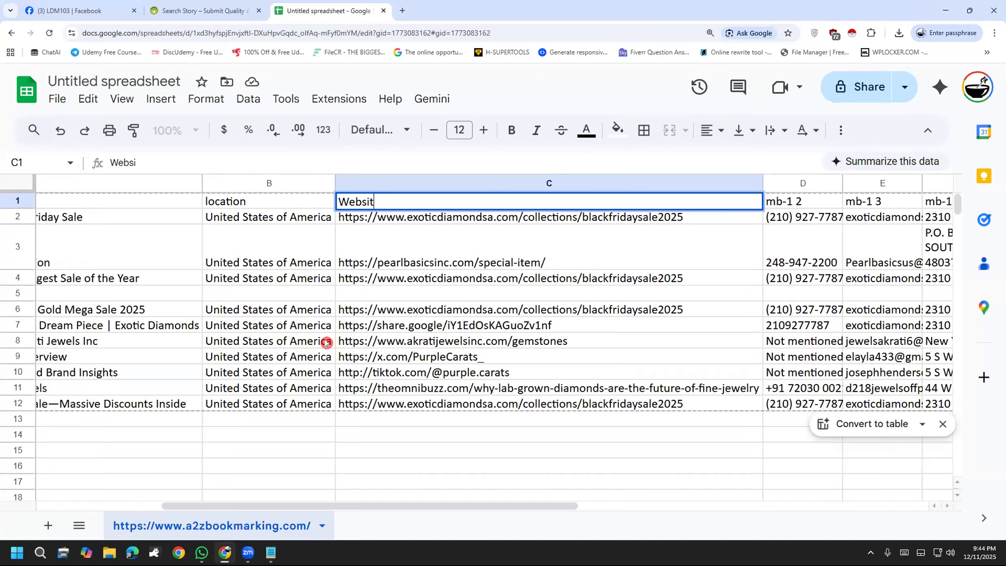
{"action": "type", "text": "e"}
{"action": "left_click", "coordinate": [481, 485]}
Rename the mb-1 2 header to Mobile Number and the mb-1 3 header to Email.
{"action": "left_click_drag", "start_coordinate": [391, 511], "coordinate": [514, 514]}
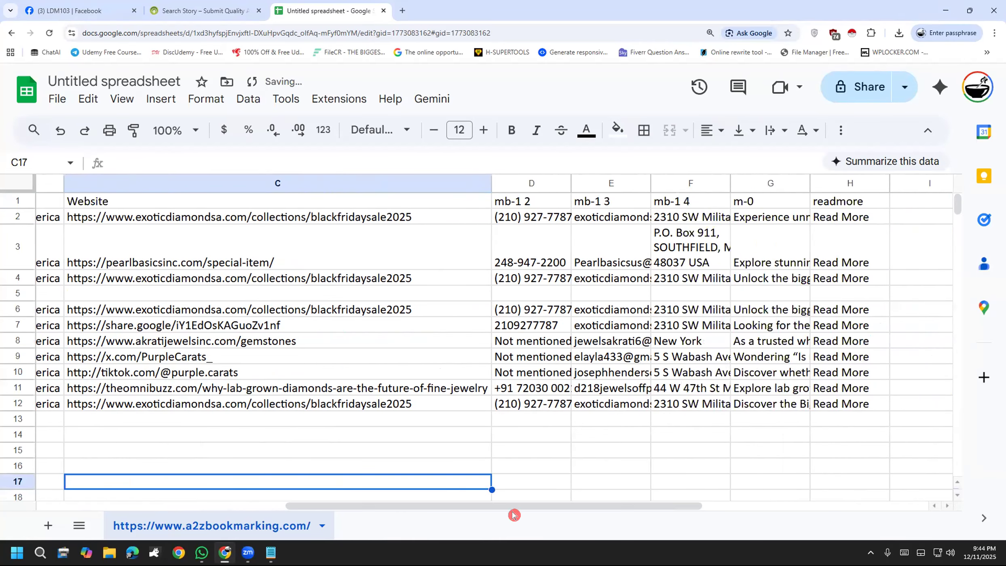
{"action": "double_click", "coordinate": [526, 201]}
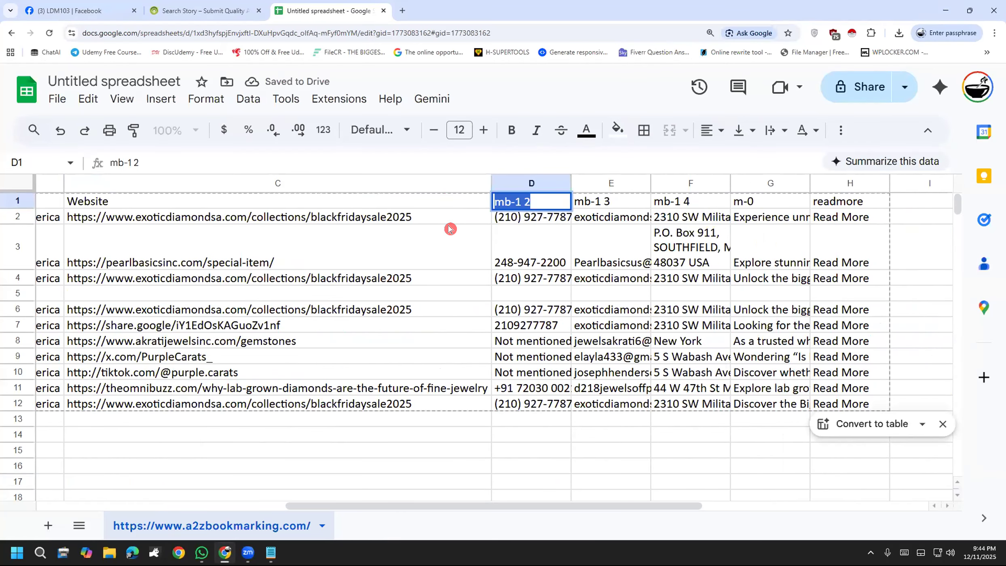
{"action": "type", "text": "Mobile Number"}
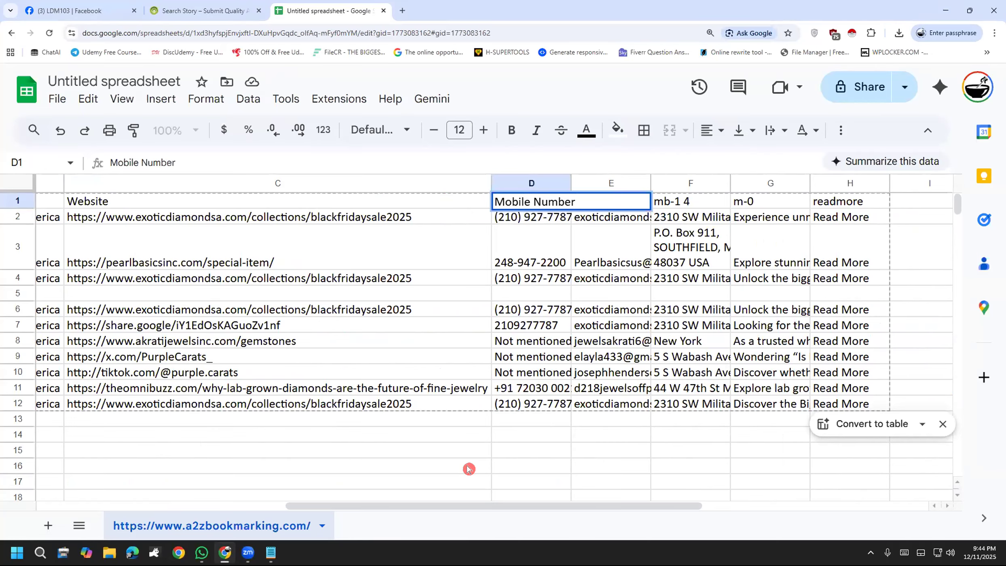
{"action": "left_click", "coordinate": [511, 464]}
{"action": "double_click", "coordinate": [614, 197]}
{"action": "key", "text": "ctrl+a"}
{"action": "type", "text": "E"}
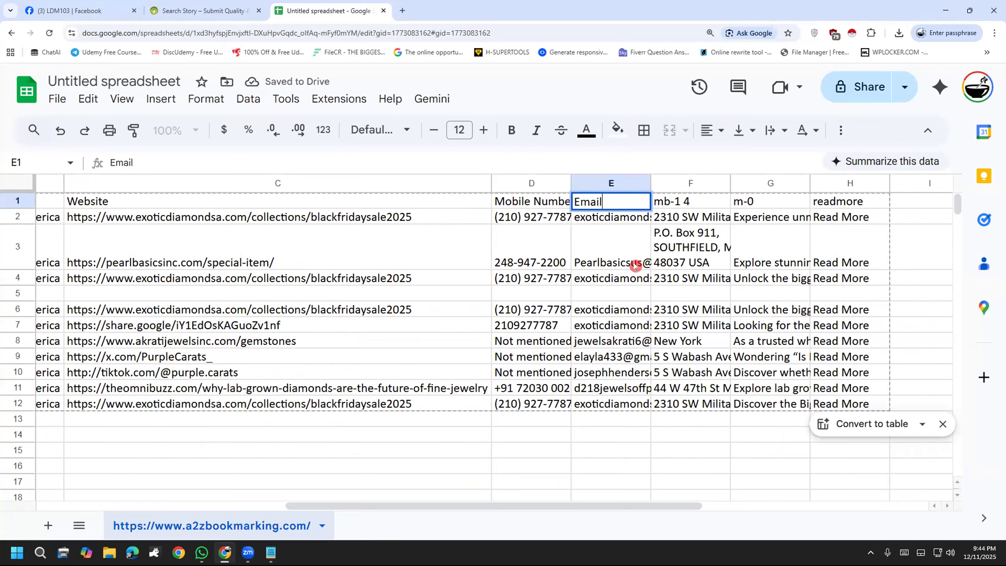
{"action": "type", "text": "mail"}
{"action": "left_click", "coordinate": [534, 478]}
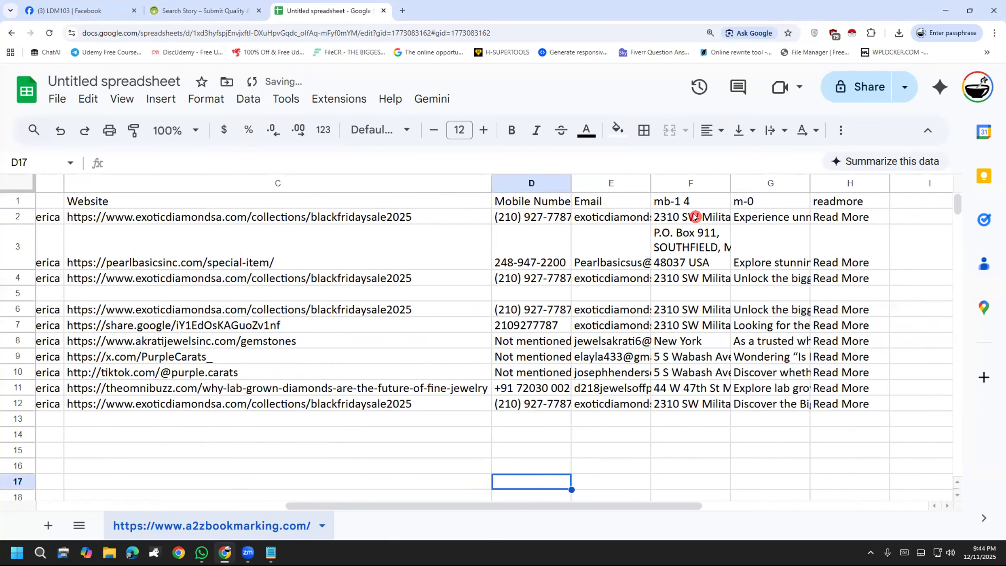
Delete the mb-1 4, m-0 and readmore columns.
{"action": "left_click", "coordinate": [686, 205]}
{"action": "left_click", "coordinate": [870, 207], "text": "shift"}
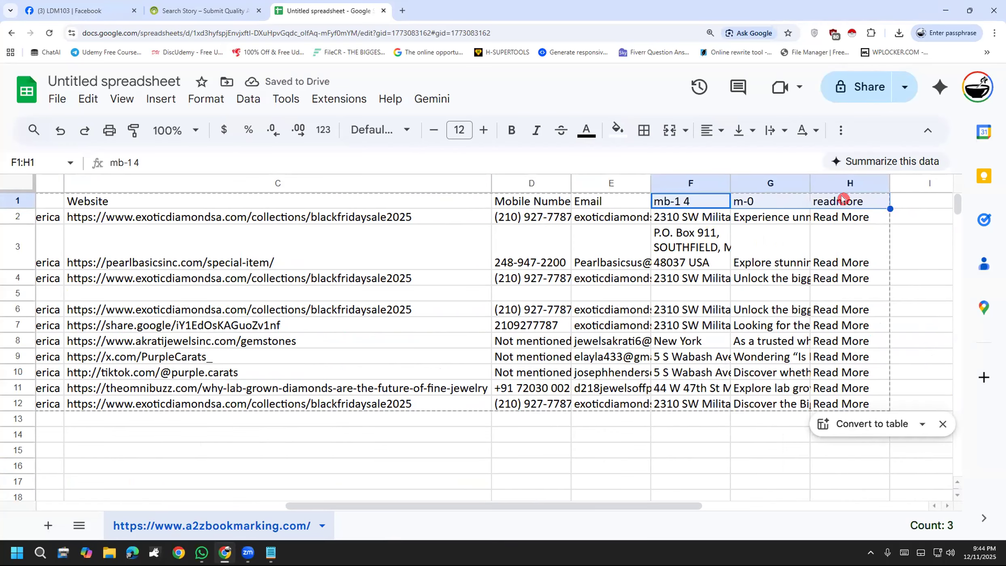
{"action": "right_click", "coordinate": [714, 182]}
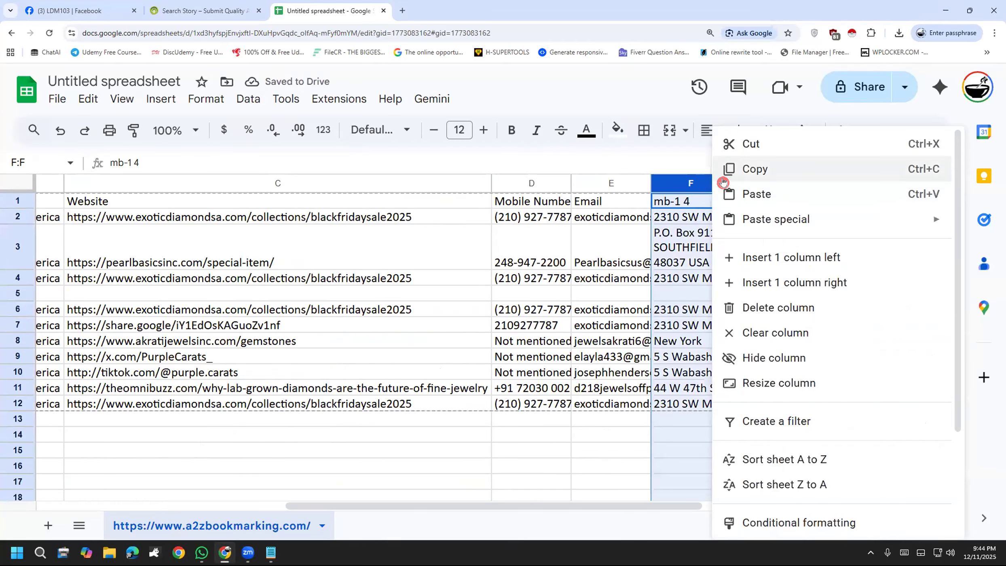
{"action": "left_click", "coordinate": [761, 304]}
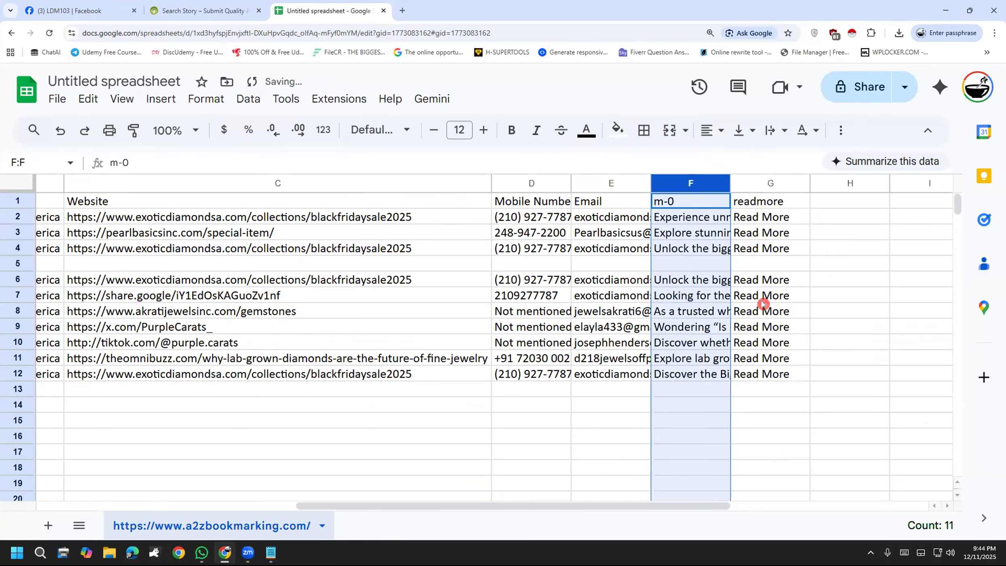
{"action": "left_click", "coordinate": [742, 179], "text": "shift"}
{"action": "right_click", "coordinate": [719, 183]}
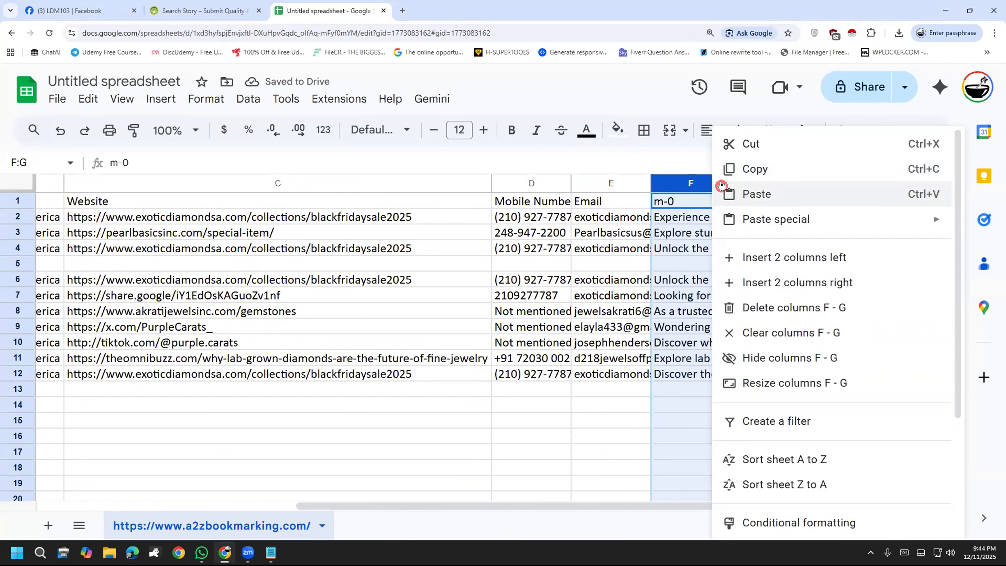
{"action": "left_click", "coordinate": [765, 309]}
{"action": "left_click", "coordinate": [639, 436]}
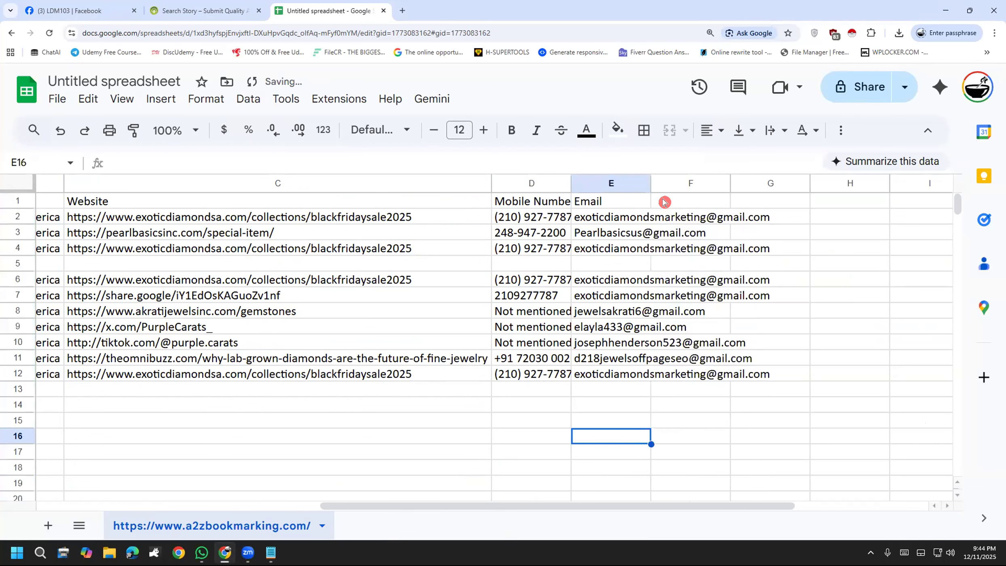
Fit the widths of the Email and Mobile Number columns to their contents.
{"action": "double_click", "coordinate": [652, 183]}
{"action": "double_click", "coordinate": [570, 183]}
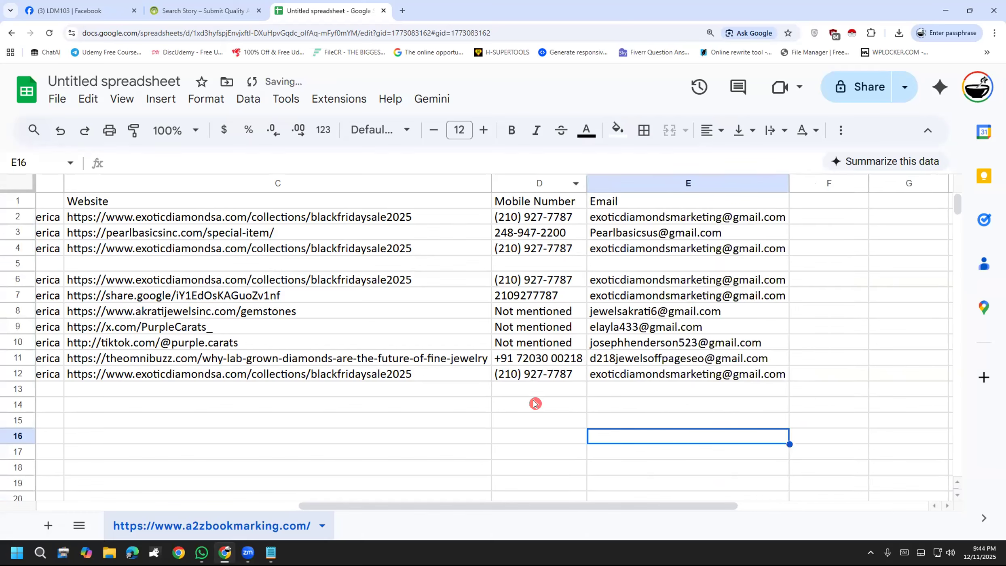
{"action": "left_click", "coordinate": [542, 431]}
Set the font size of the whole data table, A1:E12, to 14.
{"action": "left_click", "coordinate": [716, 370]}
{"action": "key", "text": "ctrl+a"}
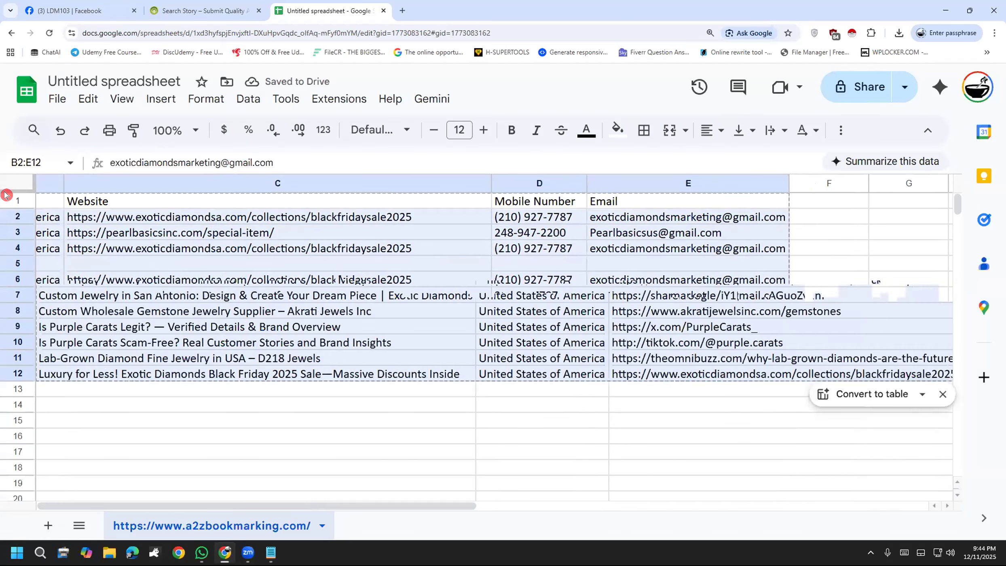
{"action": "key", "text": "ctrl+c"}
{"action": "left_click", "coordinate": [482, 130]}
{"action": "left_click", "coordinate": [481, 130]}
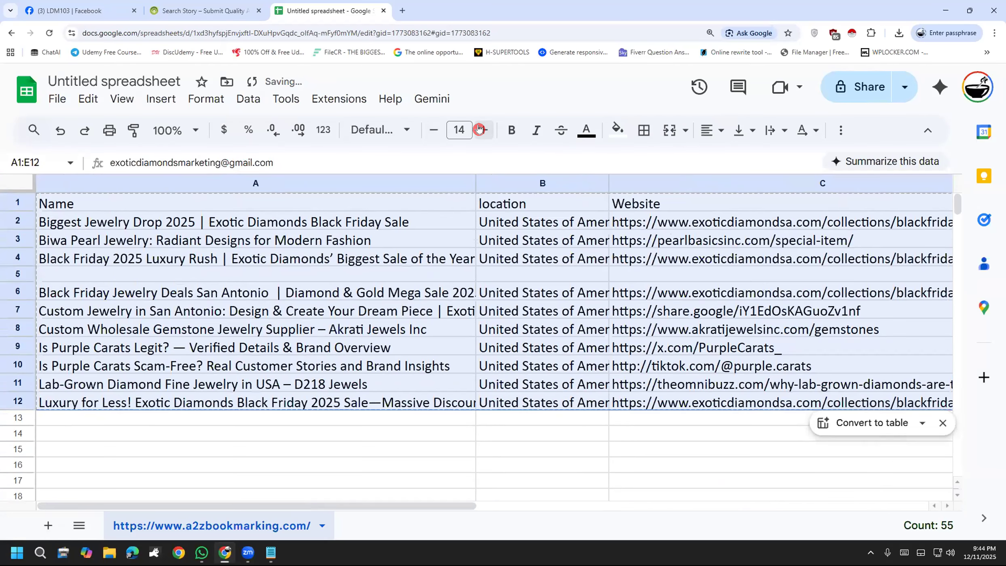
{"action": "left_click", "coordinate": [526, 449]}
Fill the Name, location and Website header cells with blue and make their text white.
{"action": "left_click_drag", "start_coordinate": [736, 209], "coordinate": [542, 204]}
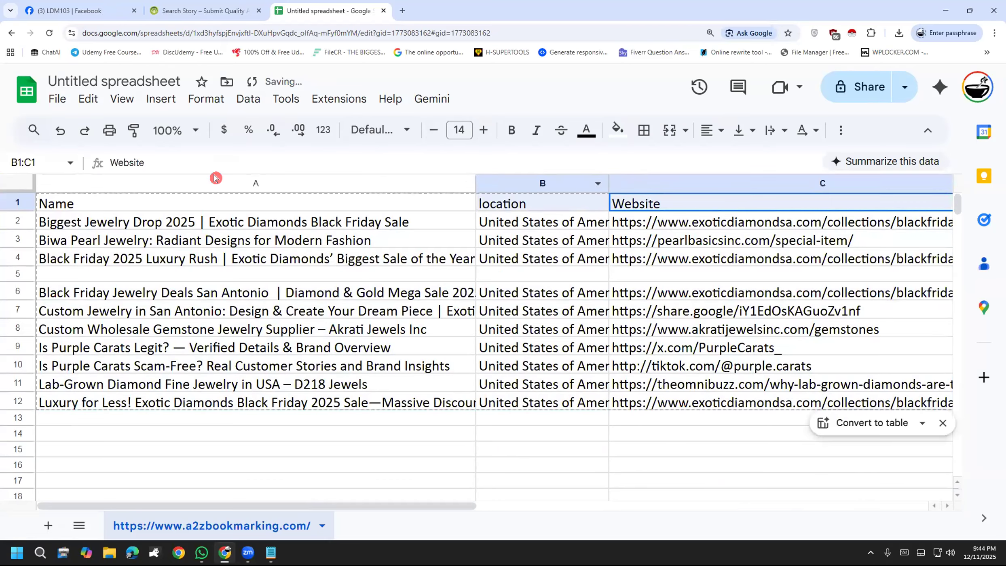
{"action": "left_click", "coordinate": [36, 195], "text": "shift"}
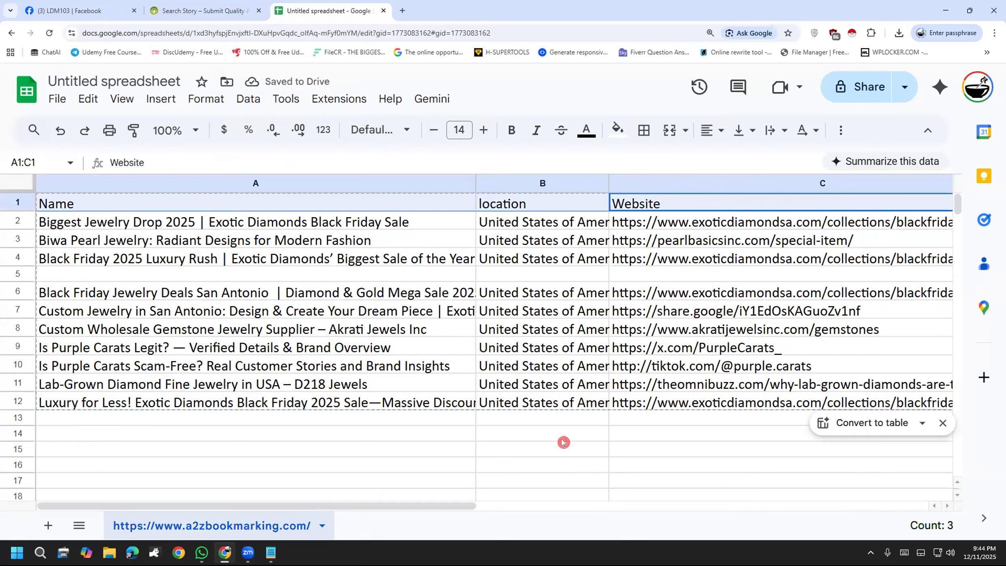
{"action": "left_click", "coordinate": [614, 129]}
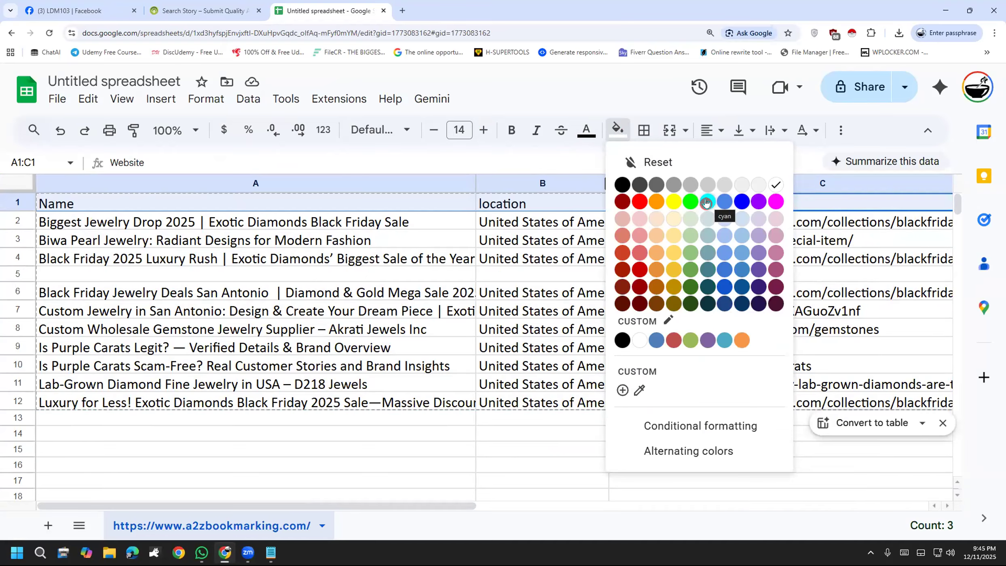
{"action": "left_click", "coordinate": [742, 202]}
{"action": "left_click", "coordinate": [584, 132]}
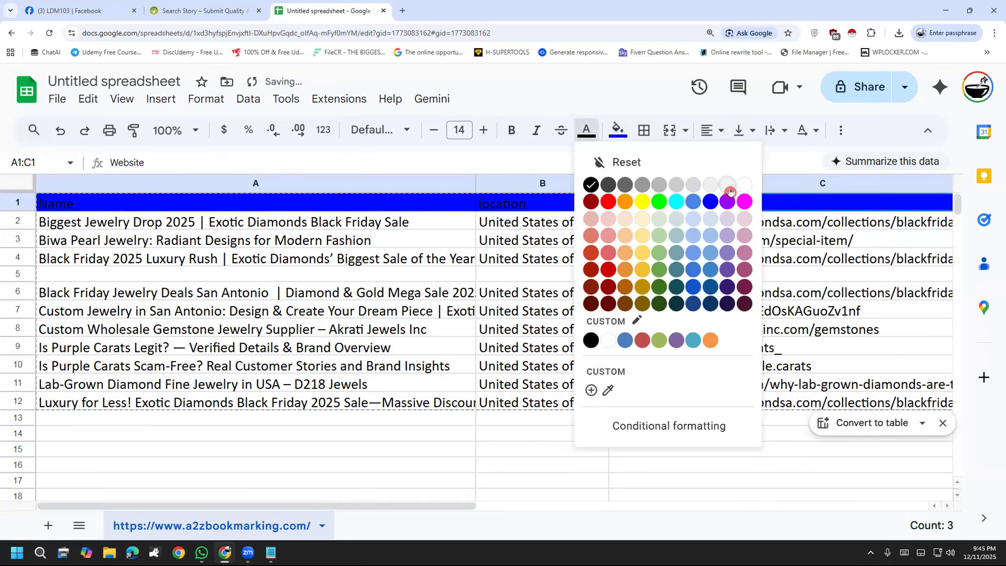
{"action": "left_click", "coordinate": [743, 187]}
Set the font size of headers A1:C1 to 16 and fit the location column's width to its contents.
{"action": "left_click", "coordinate": [485, 130]}
{"action": "left_click", "coordinate": [488, 128]}
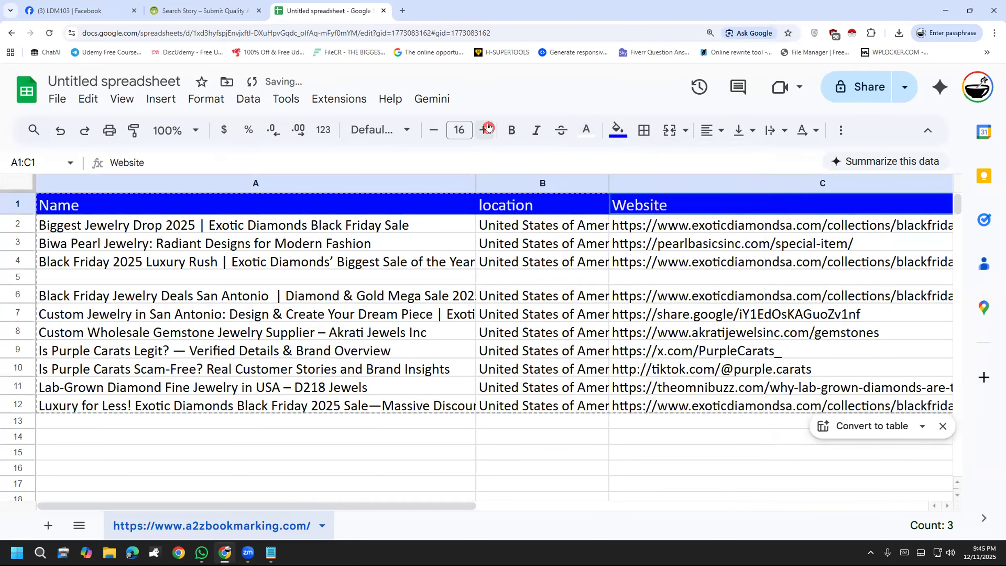
{"action": "left_click", "coordinate": [511, 465]}
{"action": "double_click", "coordinate": [608, 184]}
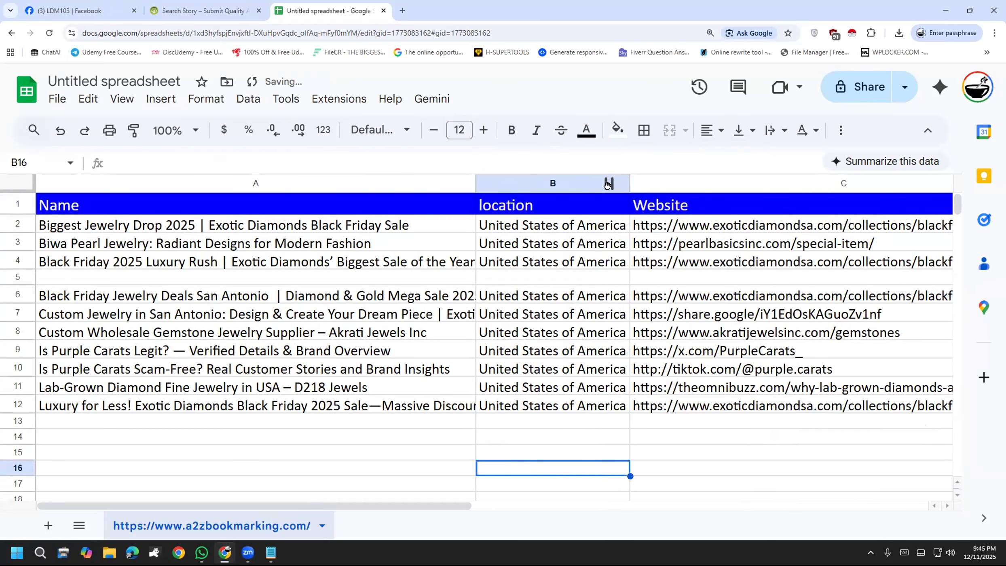
{"action": "left_click", "coordinate": [465, 454]}
Fill the Mobile Number and Email header cells with blue.
{"action": "left_click_drag", "start_coordinate": [317, 509], "coordinate": [516, 486]}
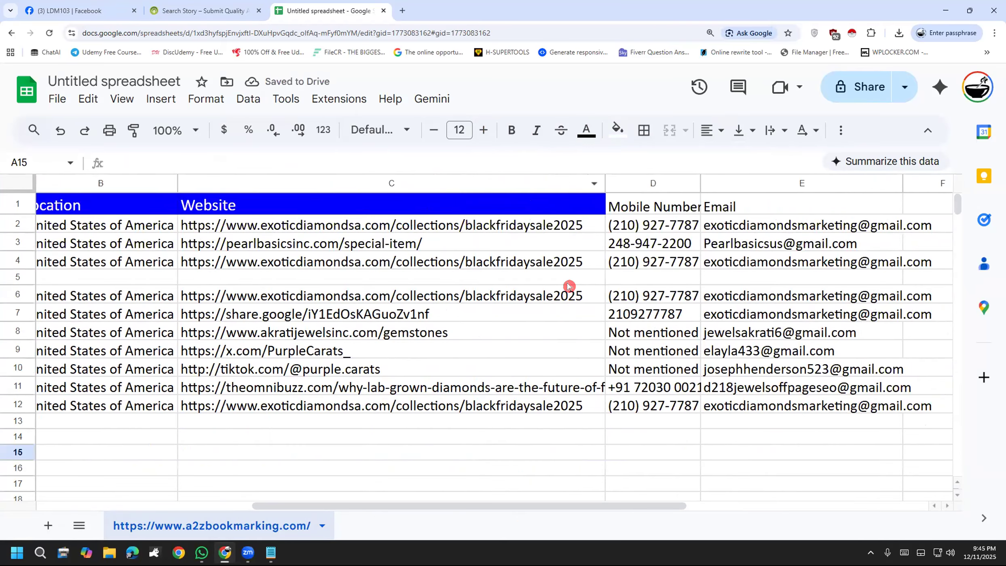
{"action": "left_click_drag", "start_coordinate": [646, 212], "coordinate": [815, 209]}
{"action": "left_click", "coordinate": [618, 130]}
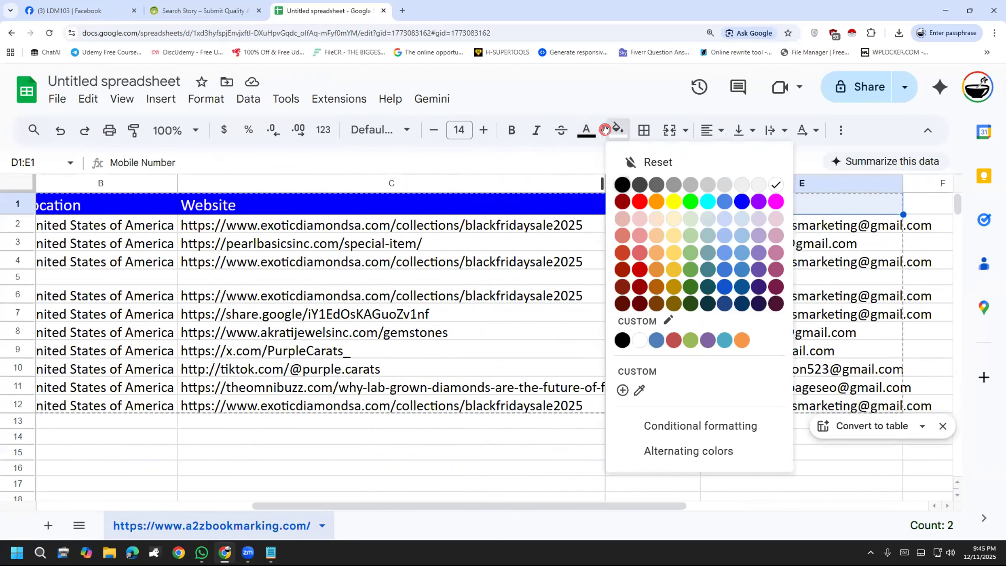
{"action": "left_click", "coordinate": [735, 205]}
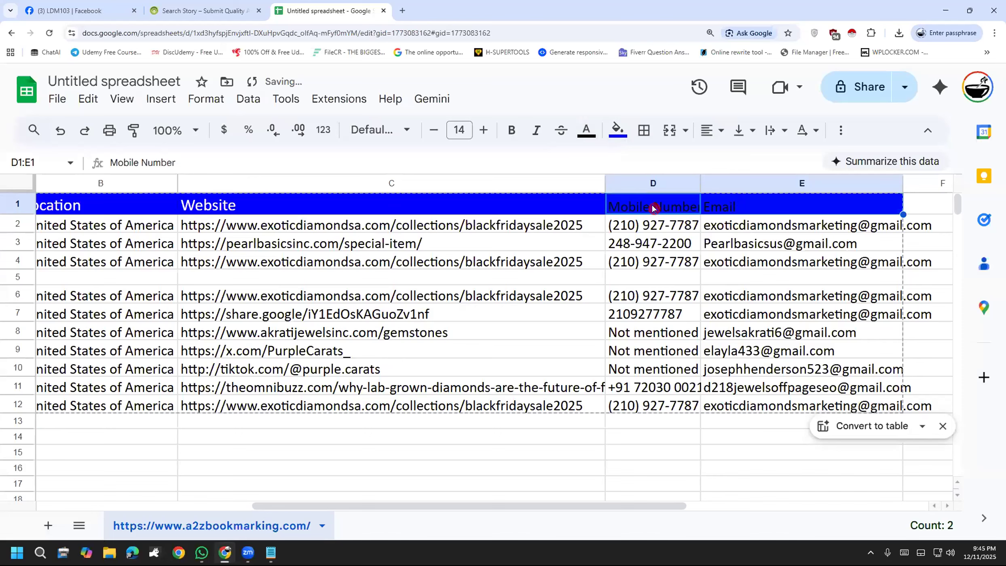
Make the text of the Mobile Number and Email header cells white.
{"action": "left_click", "coordinate": [587, 130]}
{"action": "left_click", "coordinate": [744, 184]}
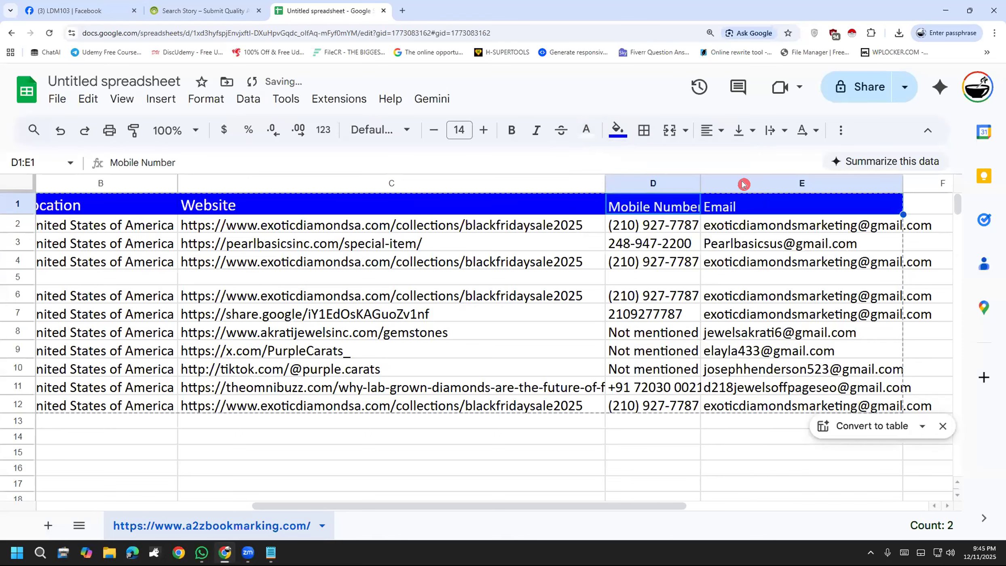
{"action": "left_click", "coordinate": [534, 206]}
{"action": "left_click", "coordinate": [678, 207]}
Enlarge the Mobile Number and Email header text to match the other headers, and fit the Mobile Number column's width to its contents.
{"action": "left_click_drag", "start_coordinate": [789, 201], "coordinate": [619, 195]}
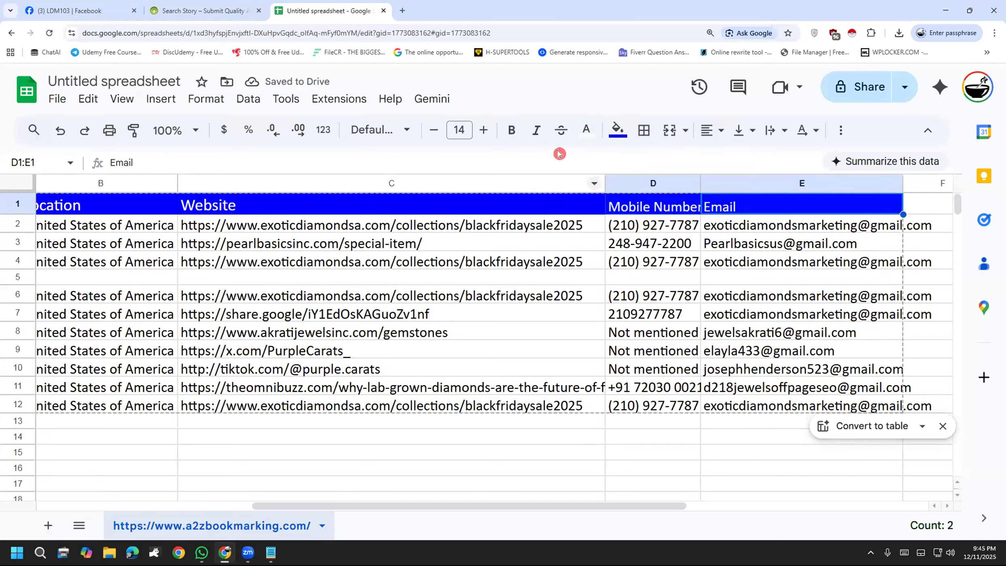
{"action": "left_click", "coordinate": [484, 130]}
{"action": "left_click", "coordinate": [575, 435]}
{"action": "left_click", "coordinate": [612, 501]}
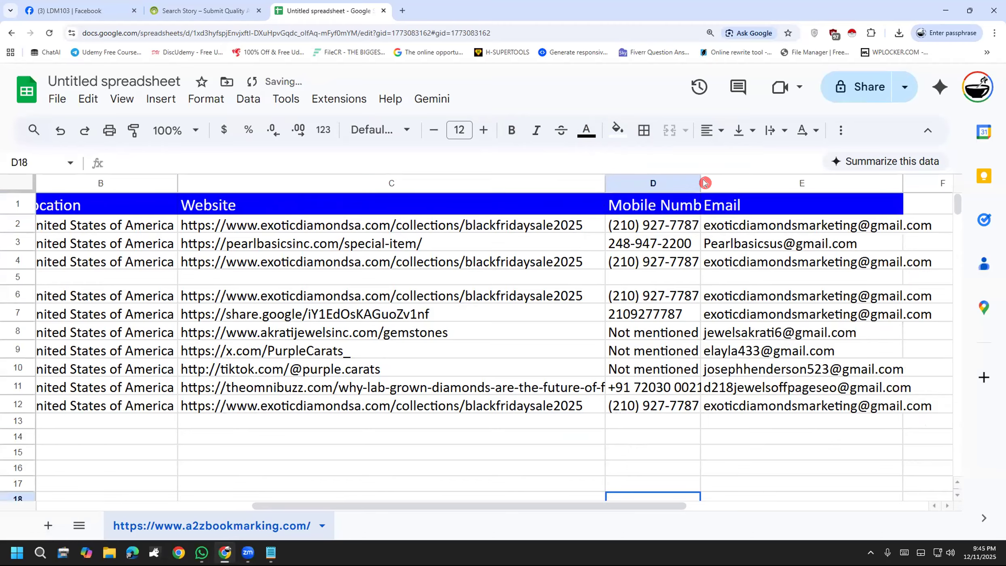
{"action": "double_click", "coordinate": [697, 180]}
{"action": "left_click", "coordinate": [653, 468]}
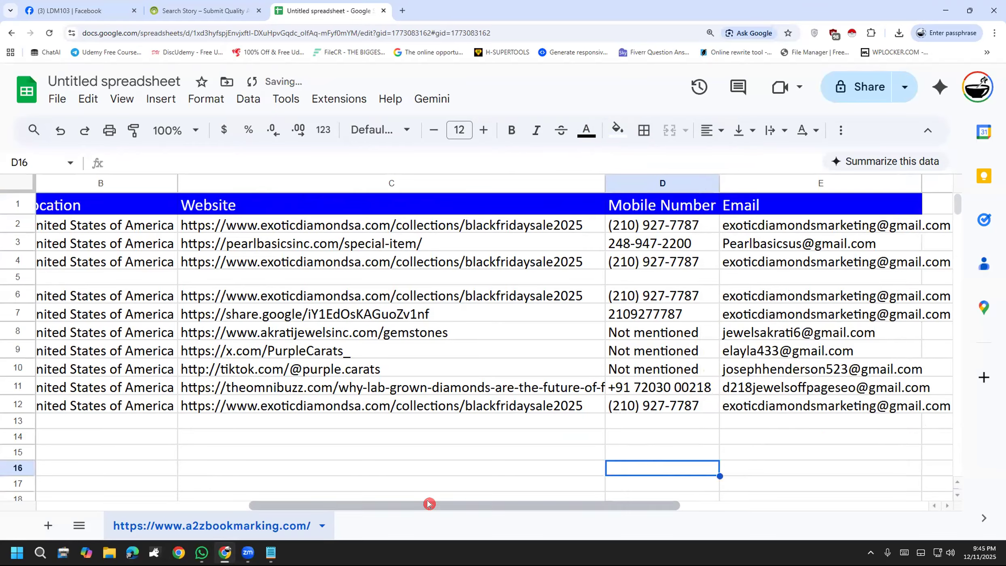
Compare the Website entries and select rows 4, 6 and 12, which share the exoticdiamondsa.com Black Friday link.
{"action": "mouse_move", "coordinate": [383, 504]}
{"action": "left_mouse_down"}
{"action": "mouse_move", "coordinate": [177, 492]}
{"action": "mouse_move", "coordinate": [370, 492]}
{"action": "left_mouse_up"}
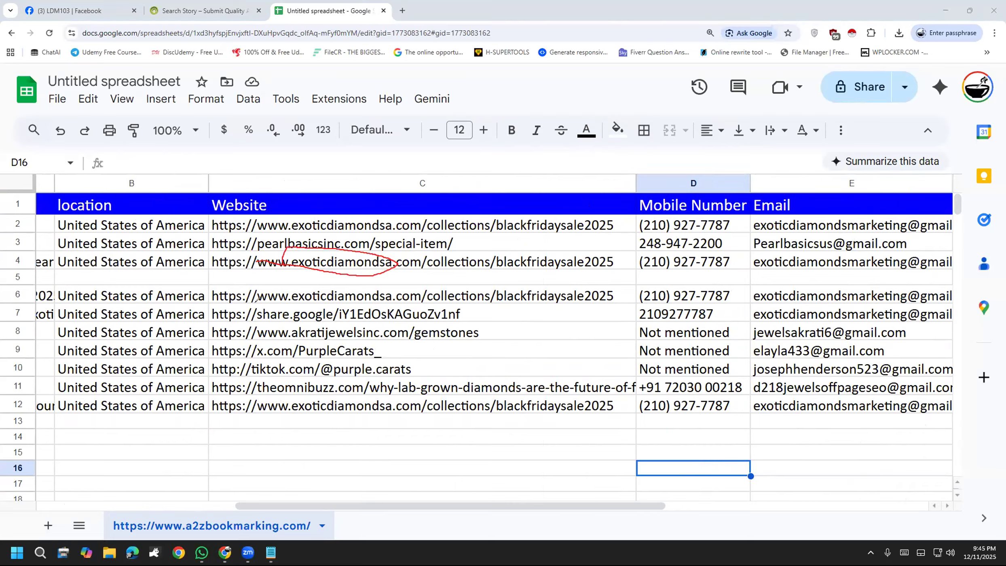
{"action": "left_click_drag", "start_coordinate": [322, 267], "coordinate": [240, 284]}
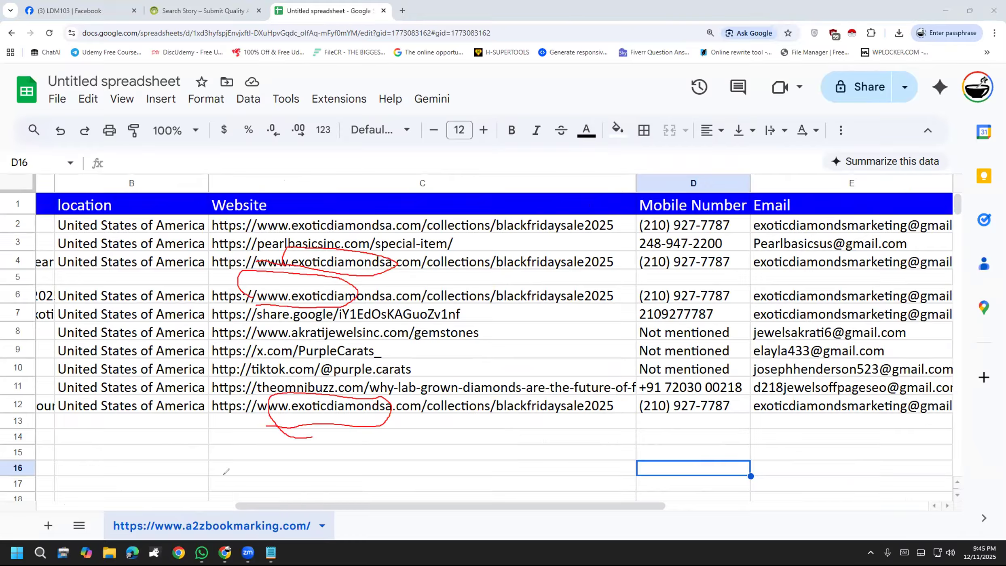
{"action": "left_click", "coordinate": [51, 333]}
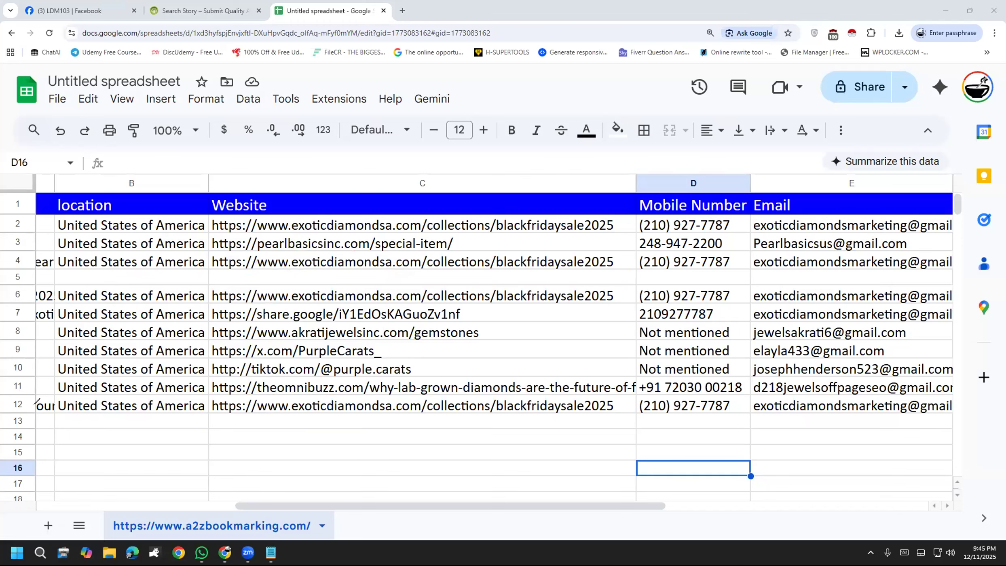
{"action": "left_click", "coordinate": [4, 404]}
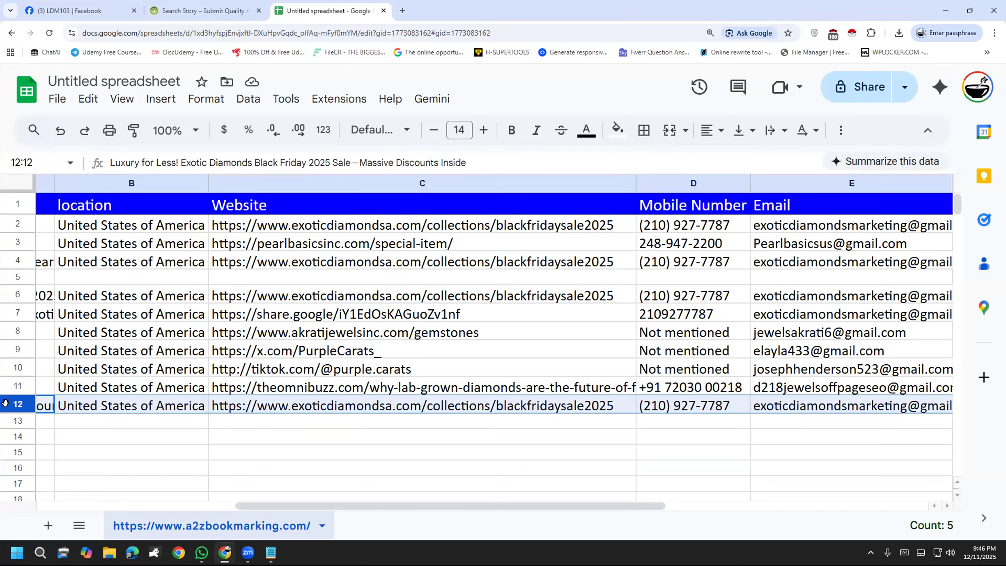
{"action": "left_click", "coordinate": [5, 292], "text": "ctrl"}
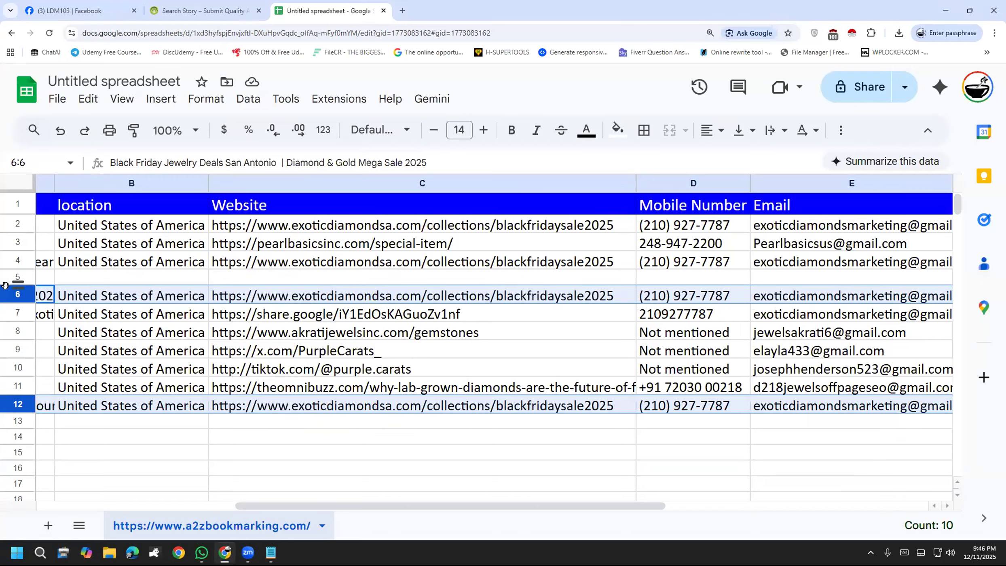
{"action": "left_click", "coordinate": [13, 262], "text": "ctrl"}
Fit the Name column's width to its contents.
{"action": "left_click_drag", "start_coordinate": [636, 518], "coordinate": [234, 520]}
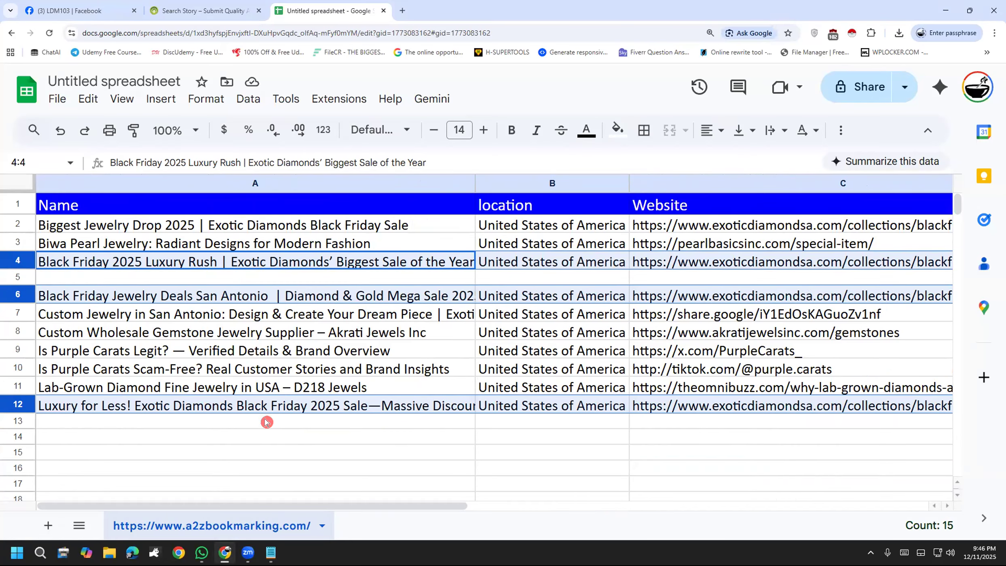
{"action": "double_click", "coordinate": [476, 184]}
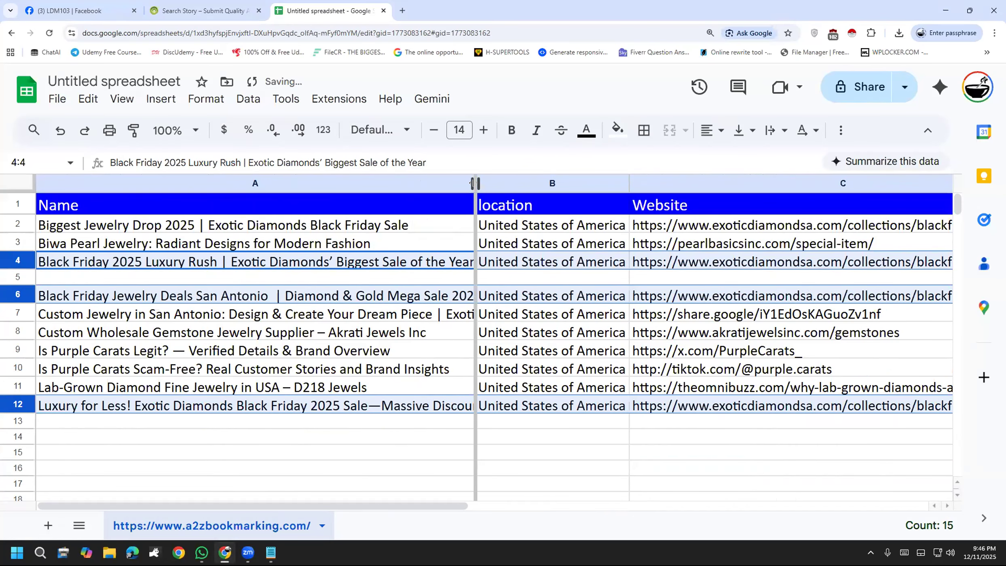
{"action": "left_click", "coordinate": [491, 425]}
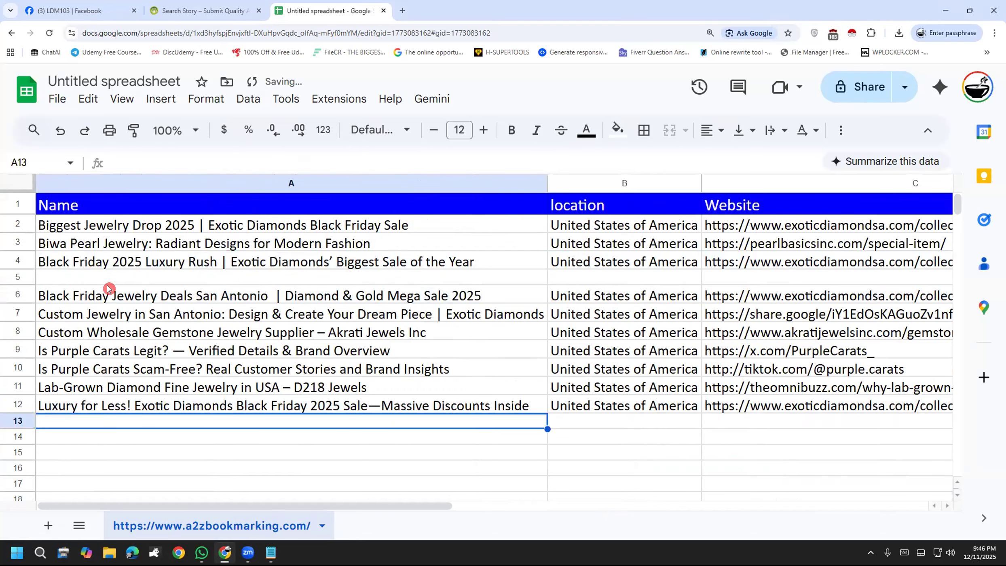
Delete the empty row 5 from the listing table.
{"action": "left_click", "coordinate": [118, 267]}
{"action": "left_click", "coordinate": [131, 294]}
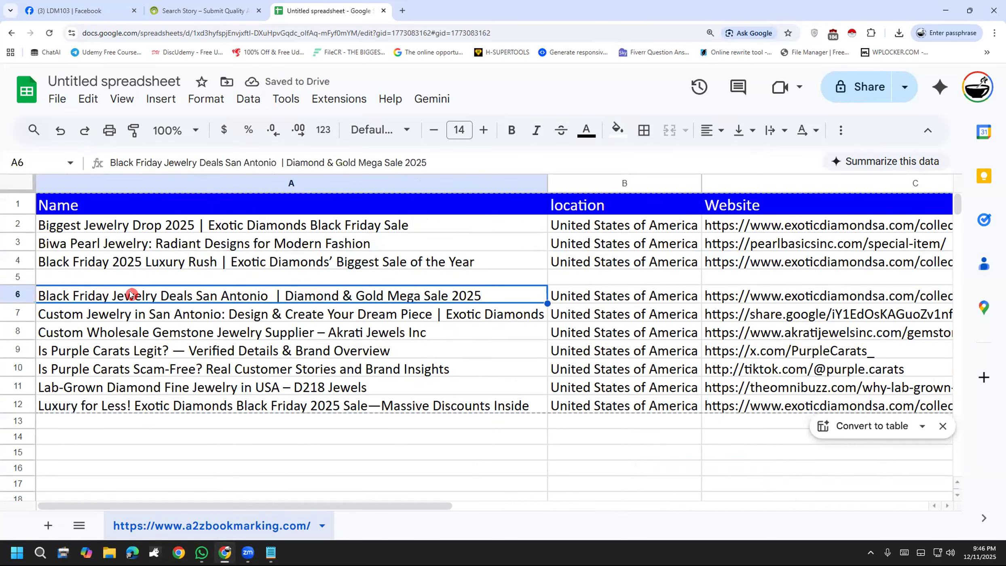
{"action": "left_click", "coordinate": [13, 278]}
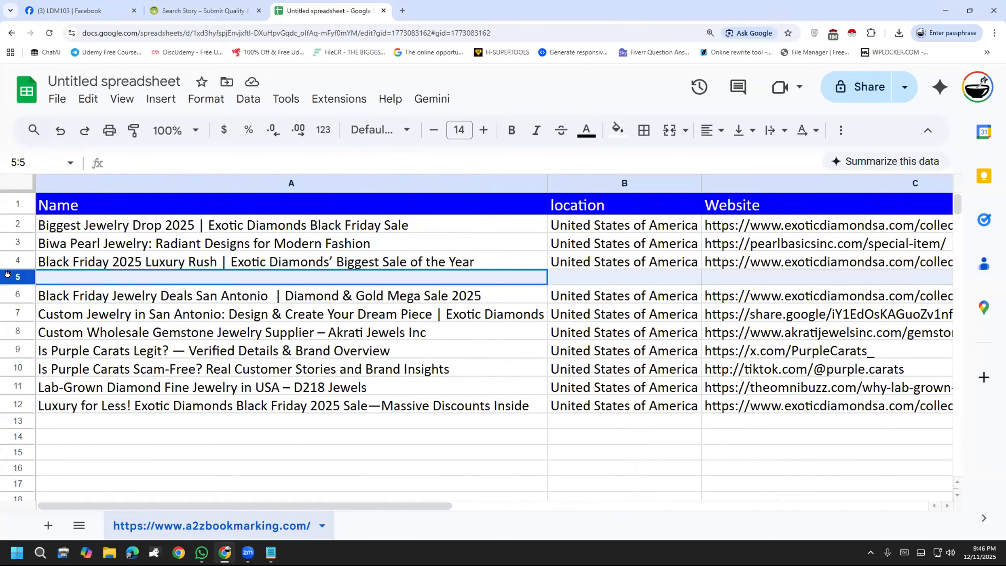
{"action": "right_click", "coordinate": [9, 278]}
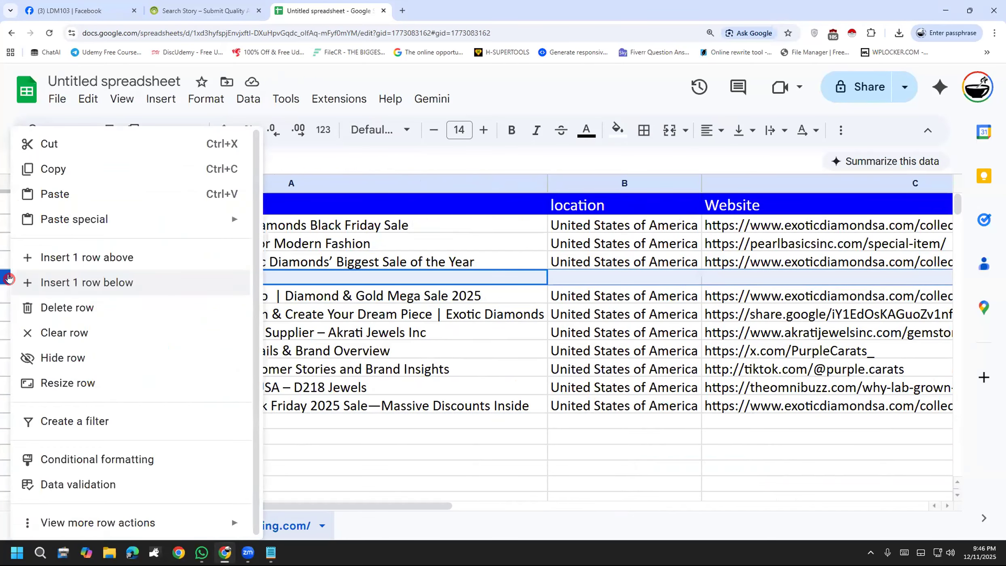
{"action": "left_click", "coordinate": [83, 315]}
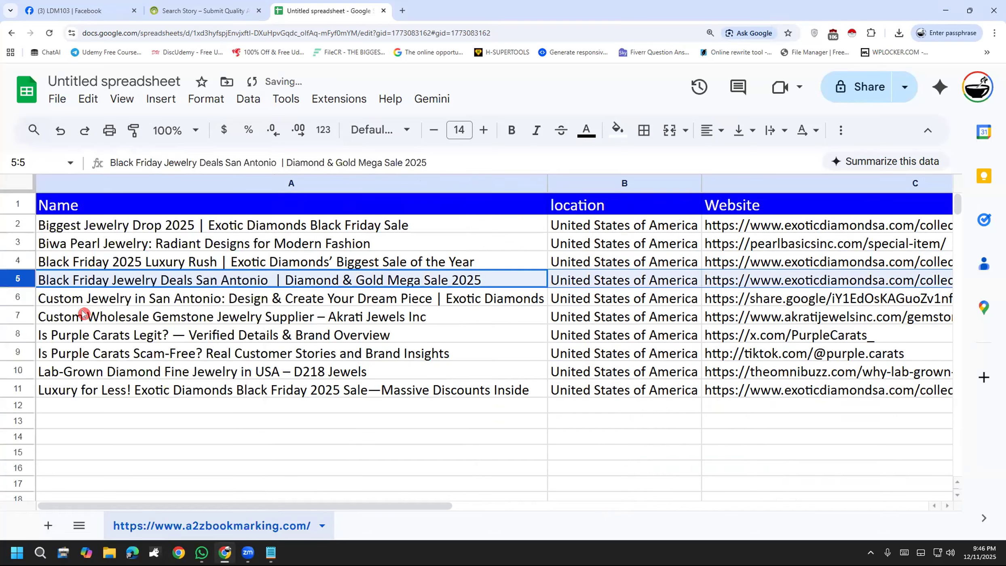
{"action": "left_click", "coordinate": [270, 452]}
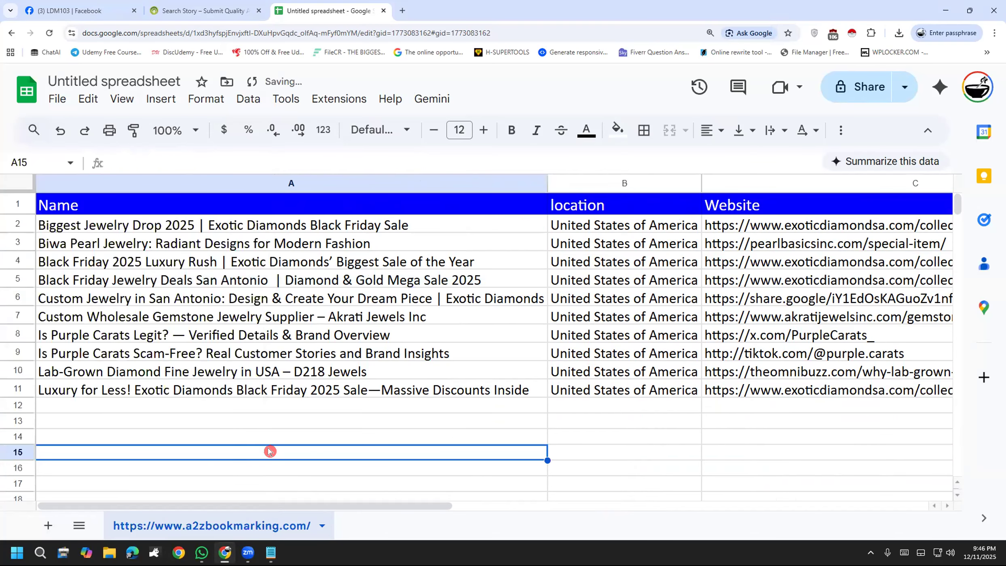
Move the "Luxury for Less!" listing from row 11 to row 6, directly below the "Black Friday Jewelry Deals San Antonio" row.
{"action": "left_click", "coordinate": [121, 284]}
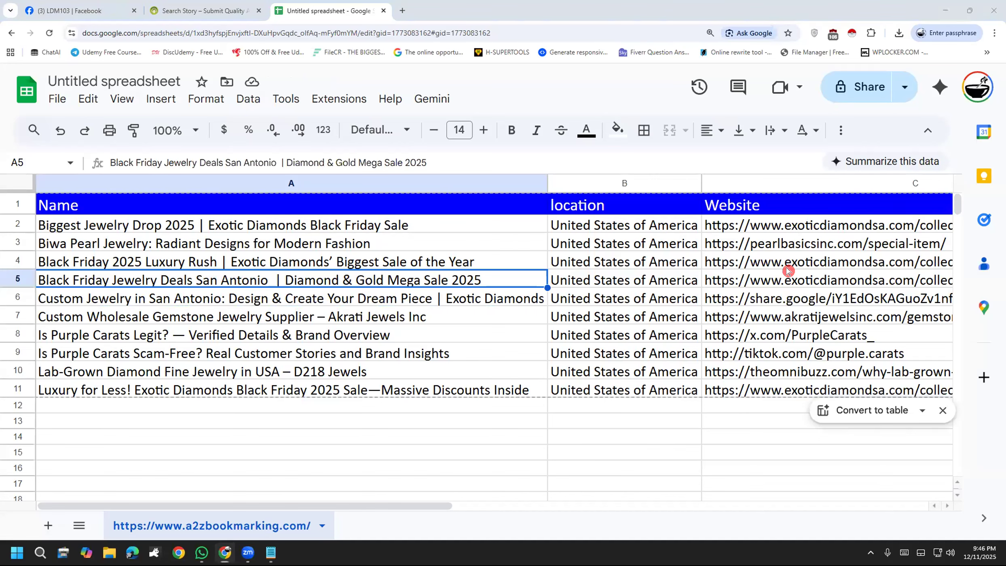
{"action": "left_click_drag", "start_coordinate": [194, 506], "coordinate": [353, 504]}
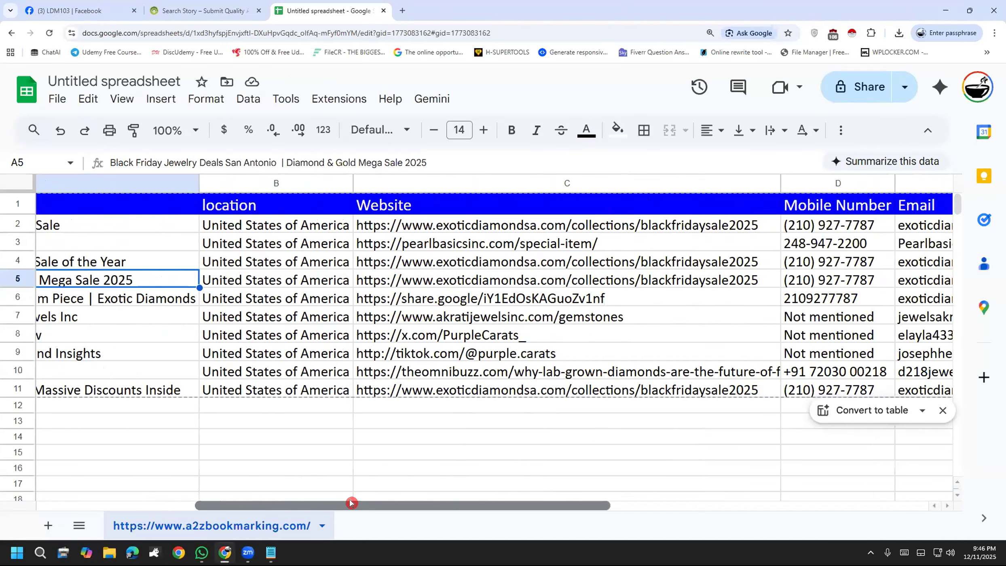
{"action": "left_click", "coordinate": [410, 394]}
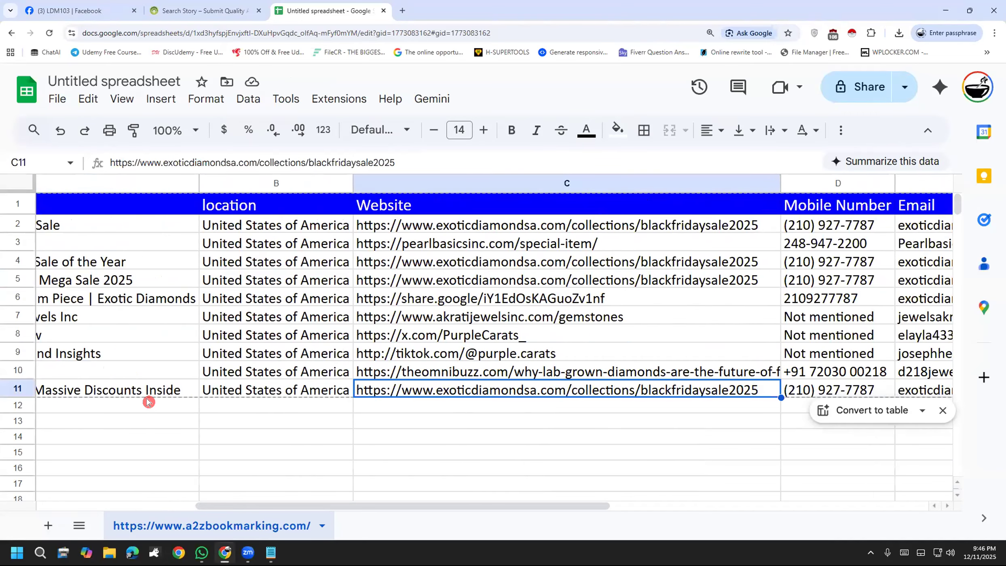
{"action": "left_click", "coordinate": [16, 388]}
{"action": "left_click_drag", "start_coordinate": [16, 389], "coordinate": [22, 294]}
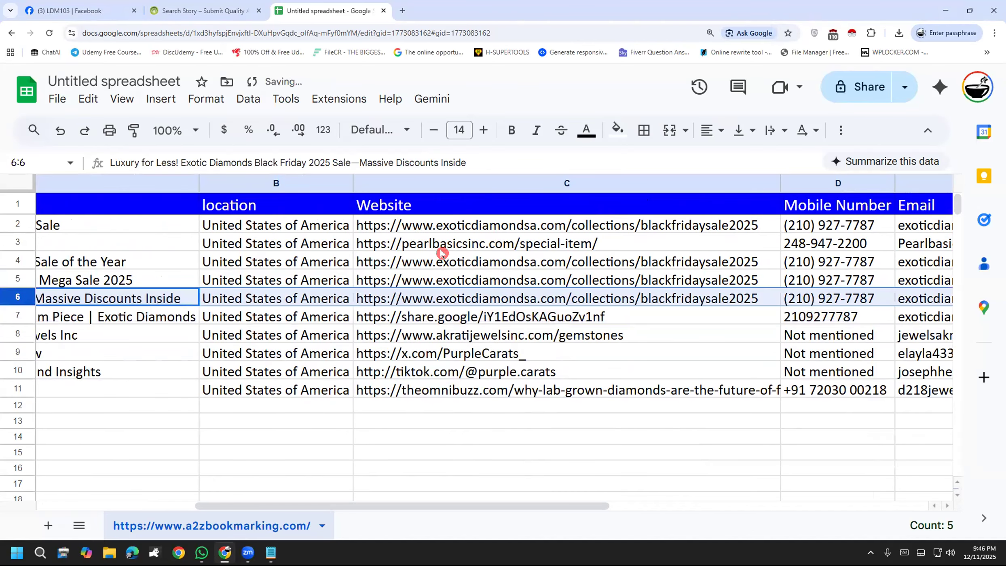
Move the Biwa Pearl Jewelry listing from row 3 to row 6, so the exoticdiamondsa.com rows sit together above it.
{"action": "left_click", "coordinate": [15, 242]}
{"action": "left_click_drag", "start_coordinate": [4, 242], "coordinate": [5, 300]}
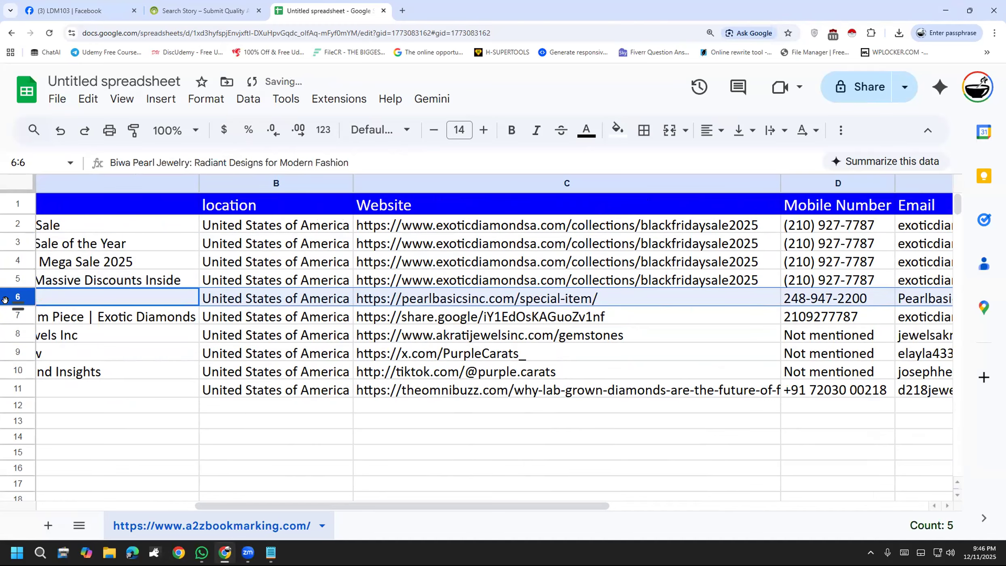
{"action": "left_click_drag", "start_coordinate": [375, 506], "coordinate": [103, 522]}
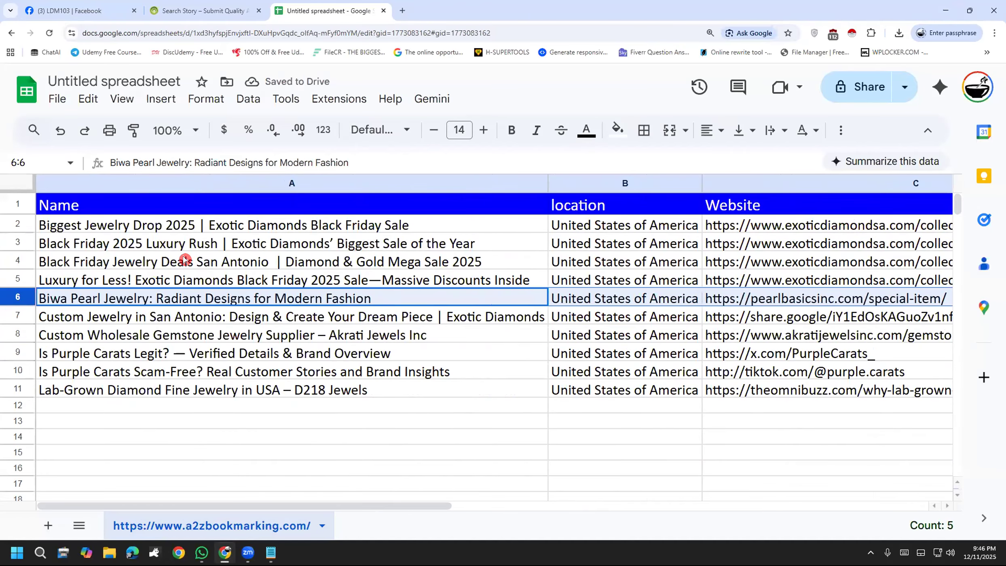
{"action": "left_click", "coordinate": [237, 280]}
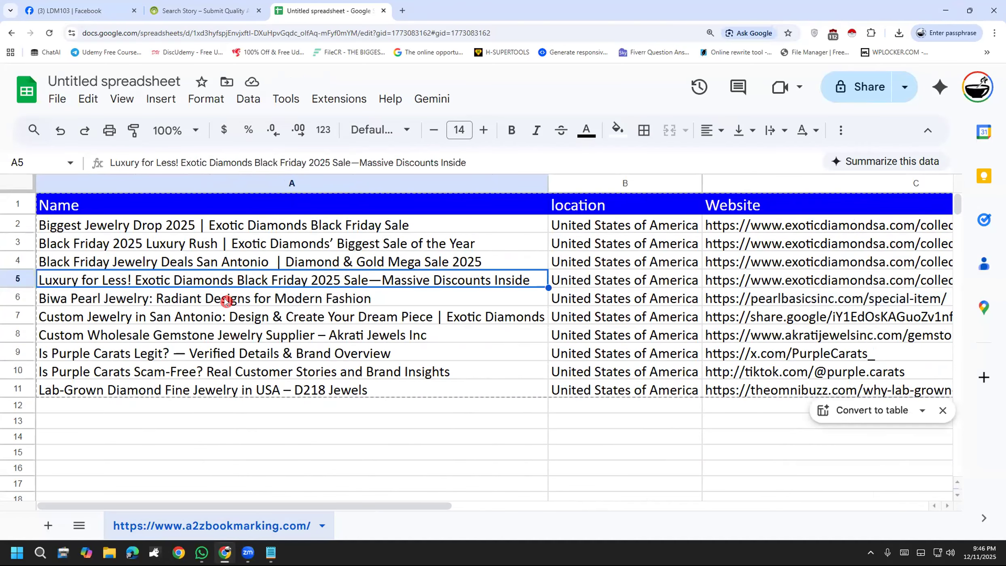
{"action": "left_click", "coordinate": [193, 262]}
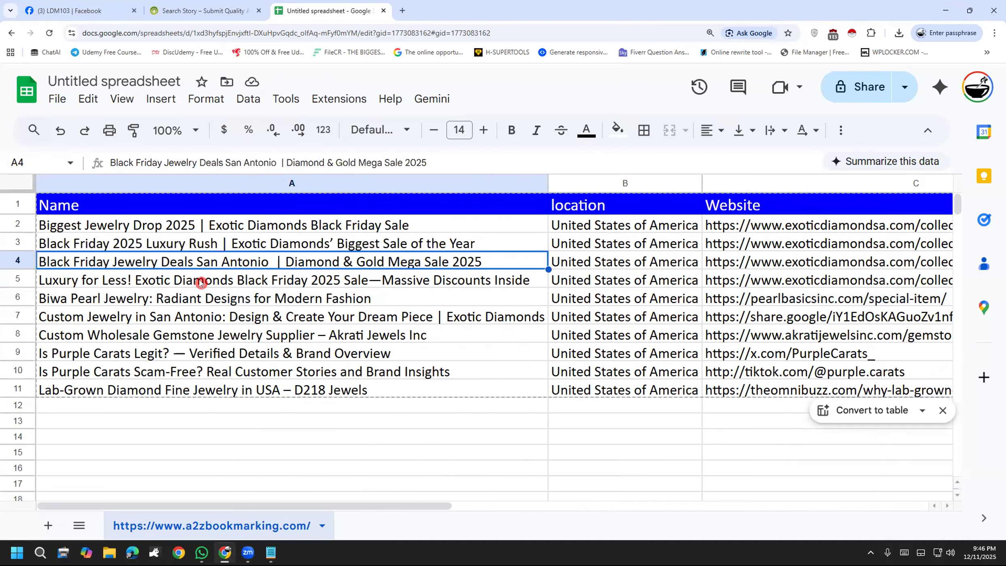
{"action": "left_click", "coordinate": [203, 243]}
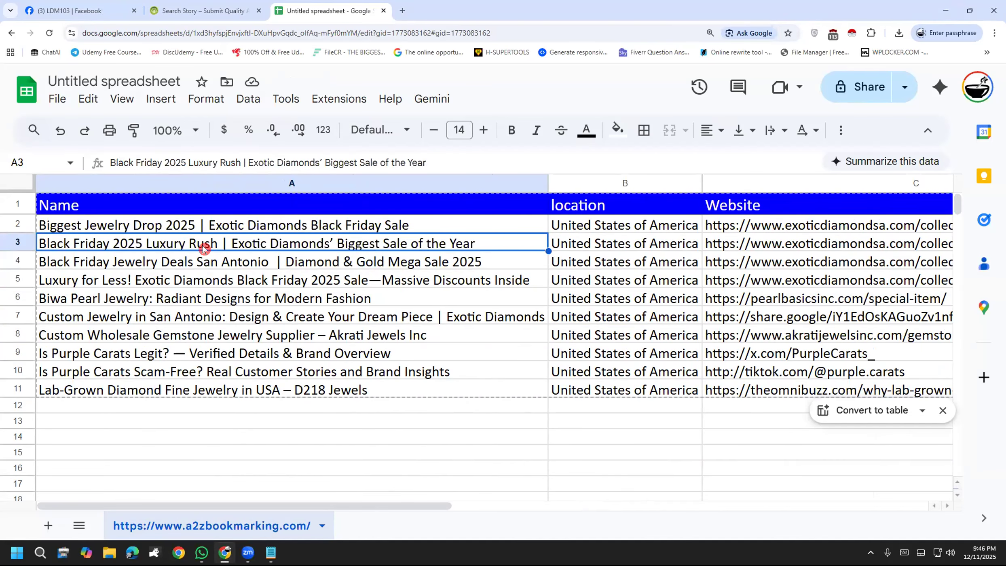
{"action": "left_click_drag", "start_coordinate": [201, 236], "coordinate": [200, 233]}
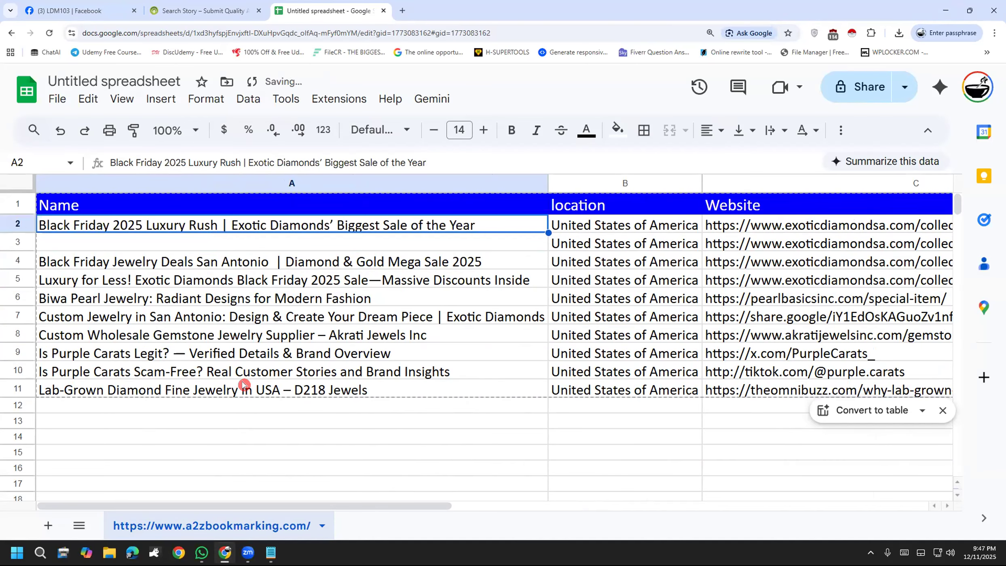
{"action": "key", "text": "ctrl+z"}
{"action": "left_click", "coordinate": [227, 467]}
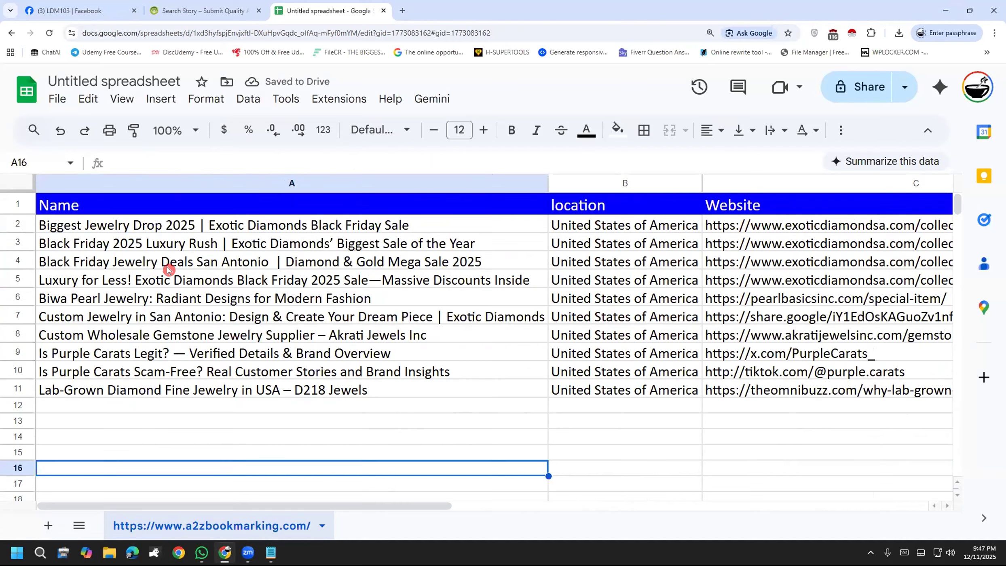
Go through the Name entries of the regrouped listings from row 3 to row 8.
{"action": "left_click", "coordinate": [169, 247]}
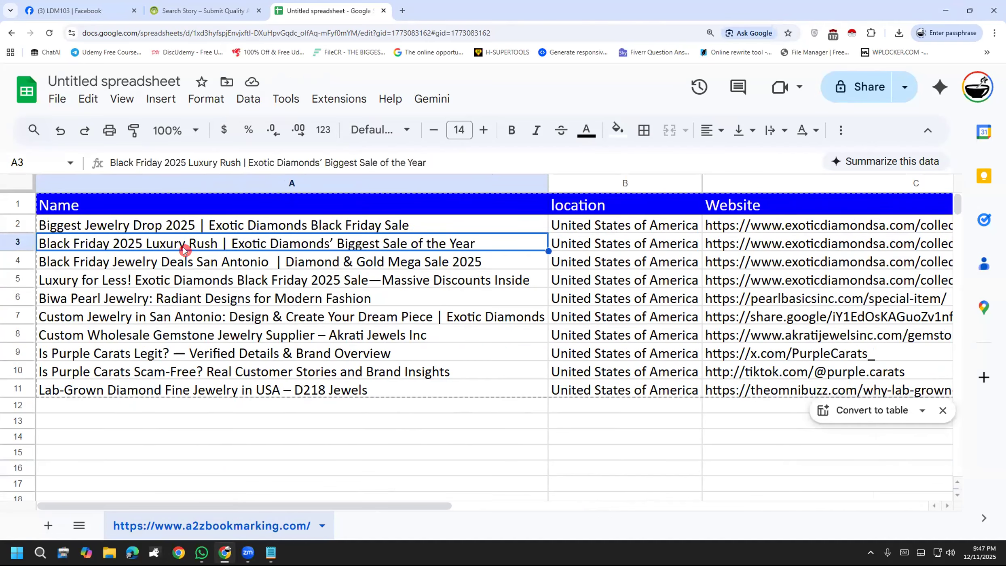
{"action": "left_click", "coordinate": [206, 263]}
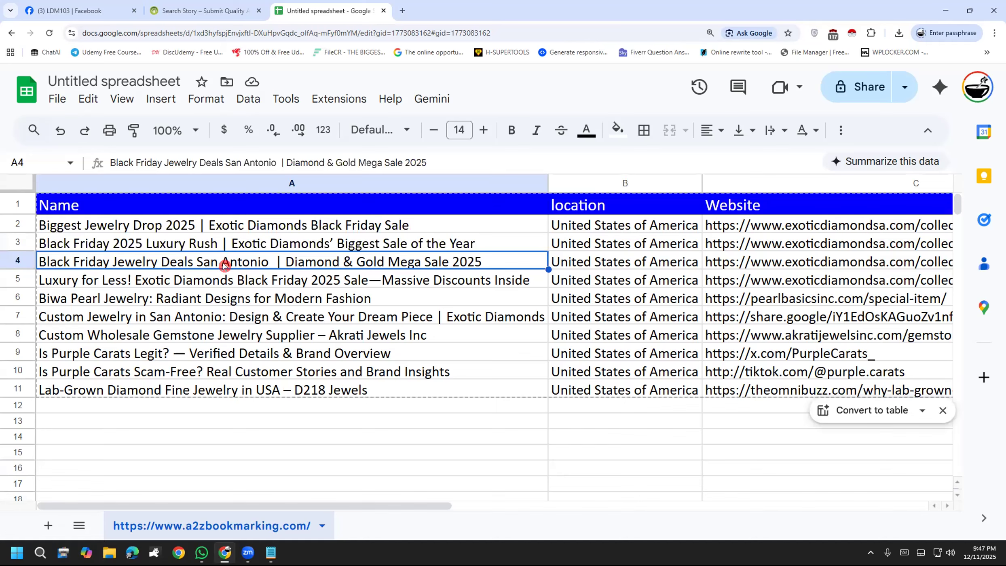
{"action": "left_click", "coordinate": [237, 279]}
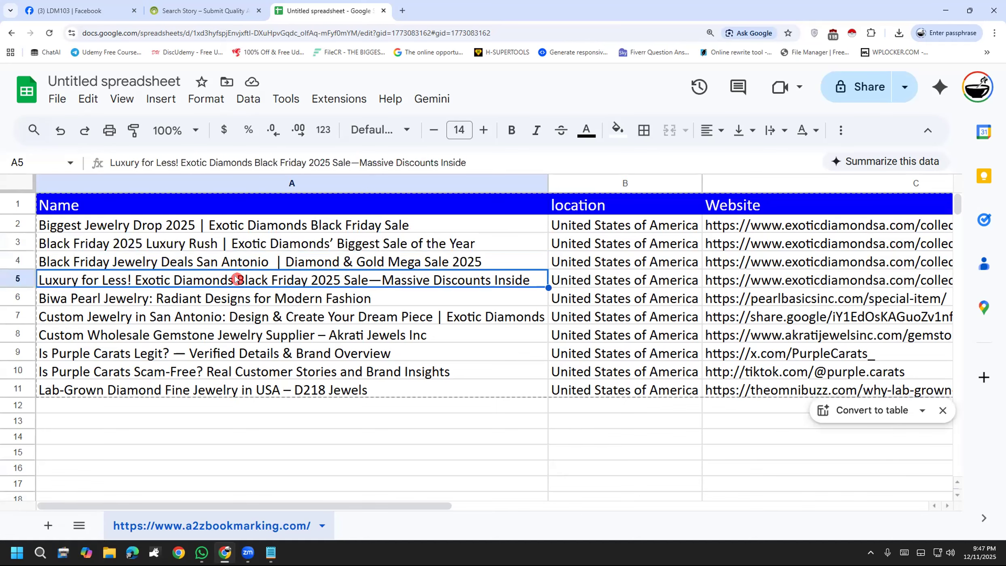
{"action": "left_click", "coordinate": [239, 302]}
{"action": "left_click", "coordinate": [250, 330]}
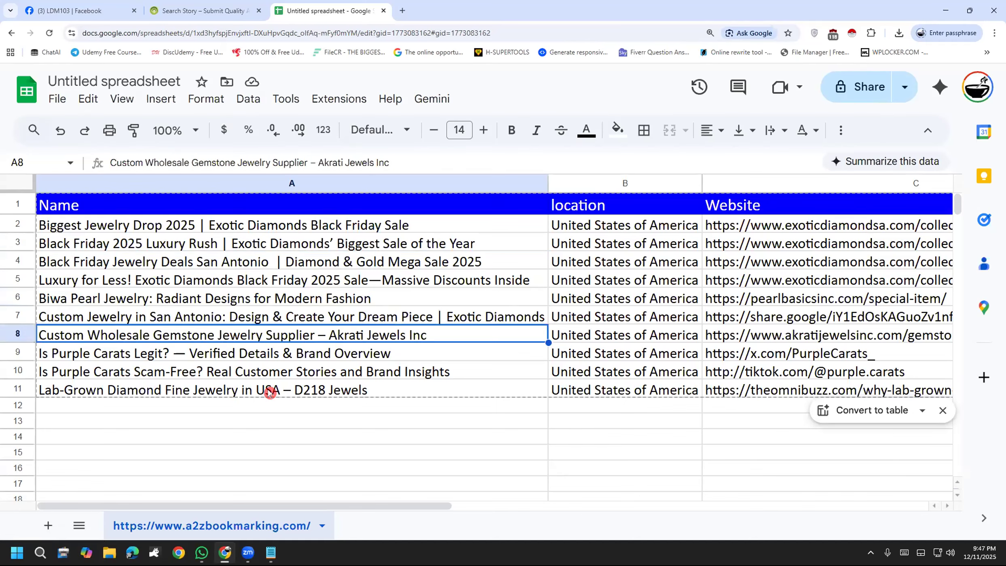
{"action": "left_click", "coordinate": [301, 451]}
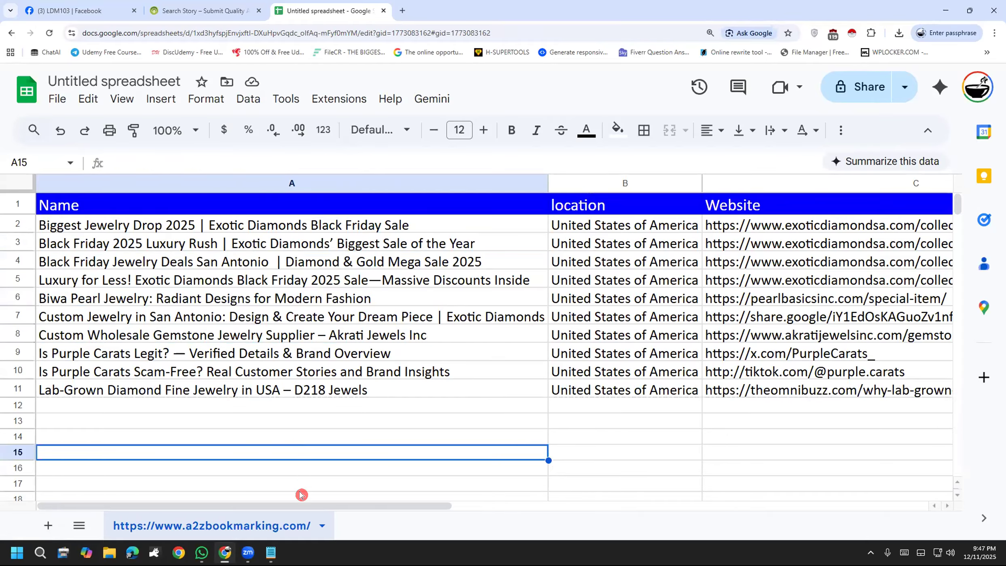
Select the entire row of the "Is Purple Carats Scam-Free?" listing.
{"action": "left_click", "coordinate": [124, 376]}
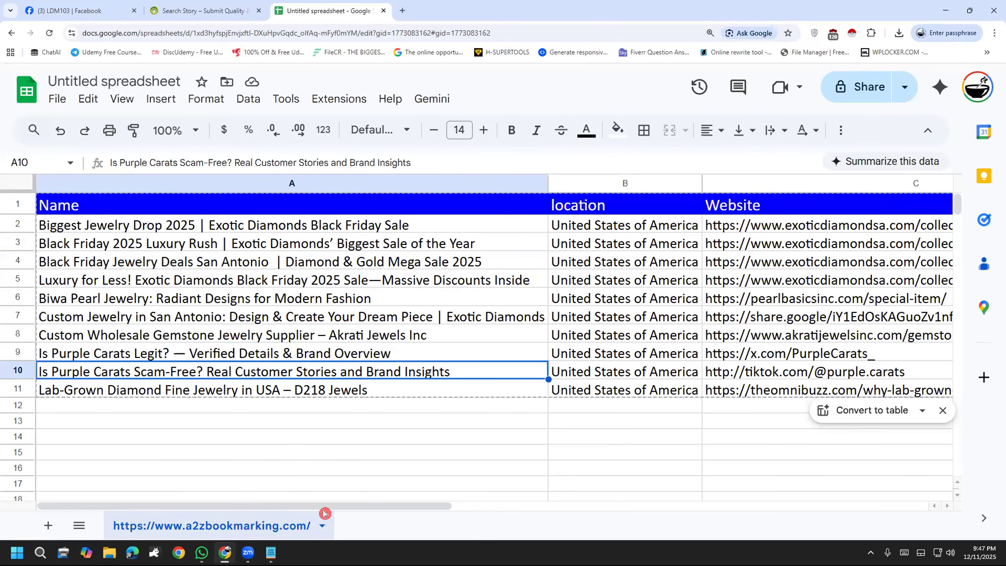
{"action": "left_click_drag", "start_coordinate": [325, 509], "coordinate": [229, 519]}
{"action": "key", "text": "shift+space"}
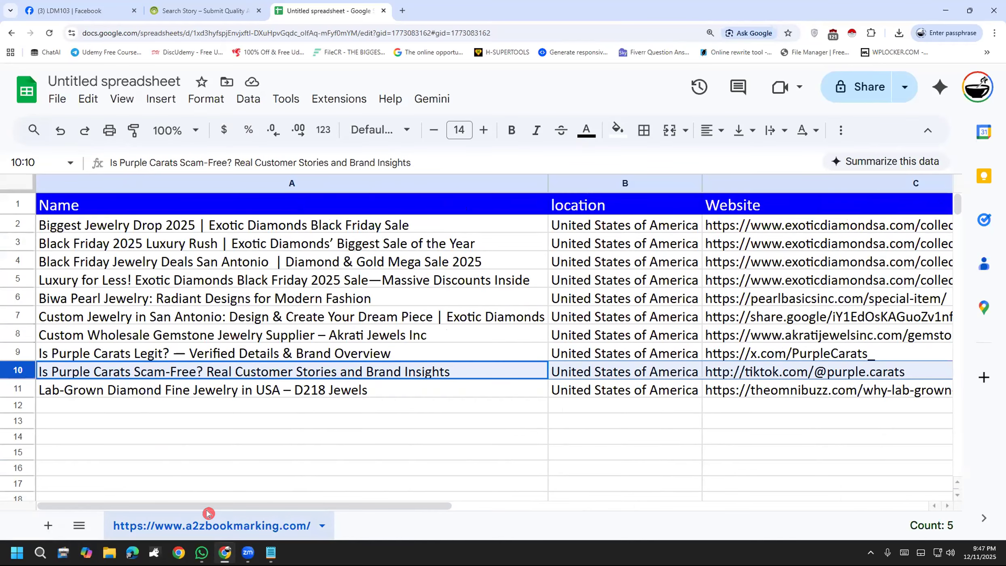
Auto-fit the Email column's width so the full addresses fit inside the table.
{"action": "left_click_drag", "start_coordinate": [276, 506], "coordinate": [550, 495]}
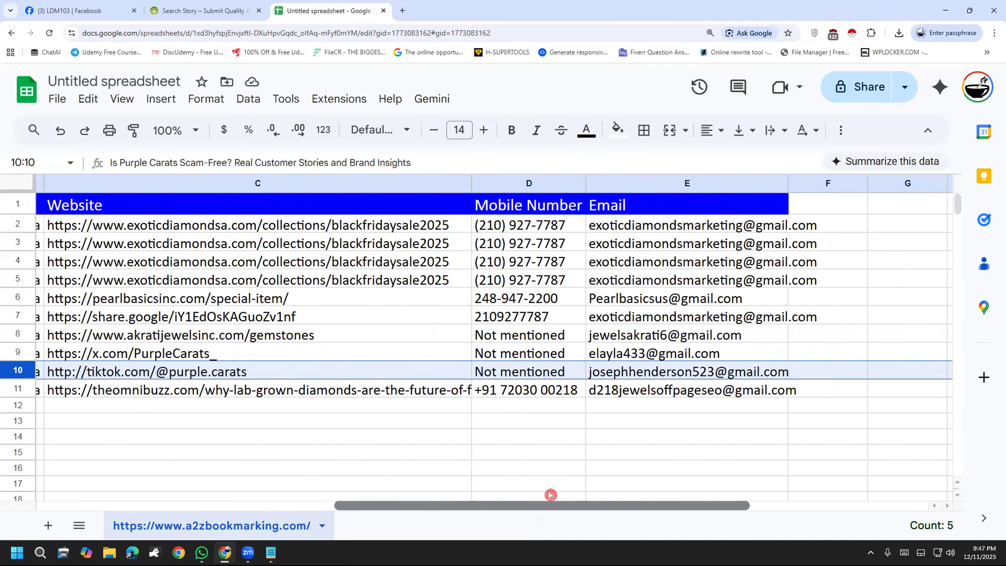
{"action": "double_click", "coordinate": [787, 183]}
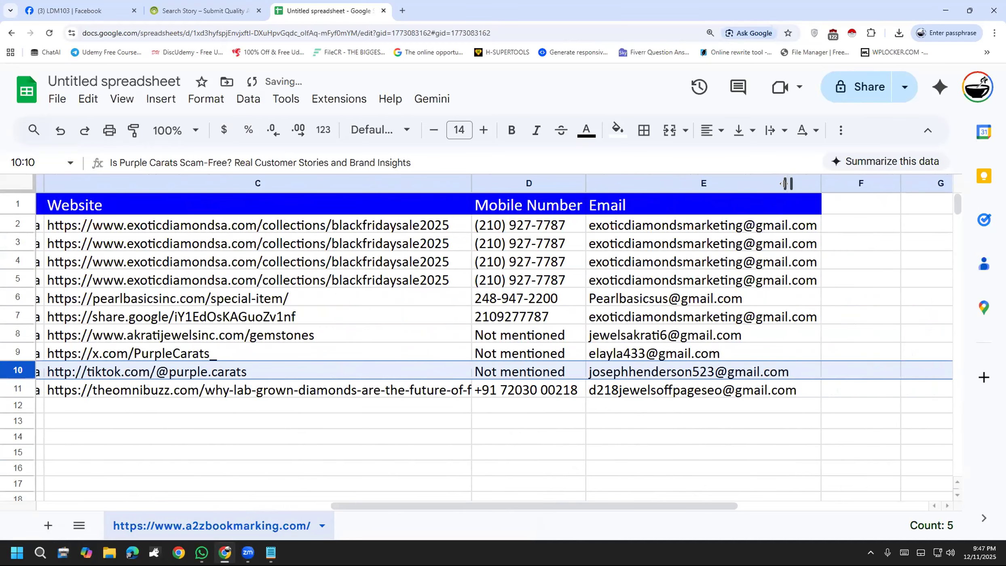
Compare the Website entries of the two Purple Carats listings in rows 9 and 10.
{"action": "left_click_drag", "start_coordinate": [544, 510], "coordinate": [392, 515]}
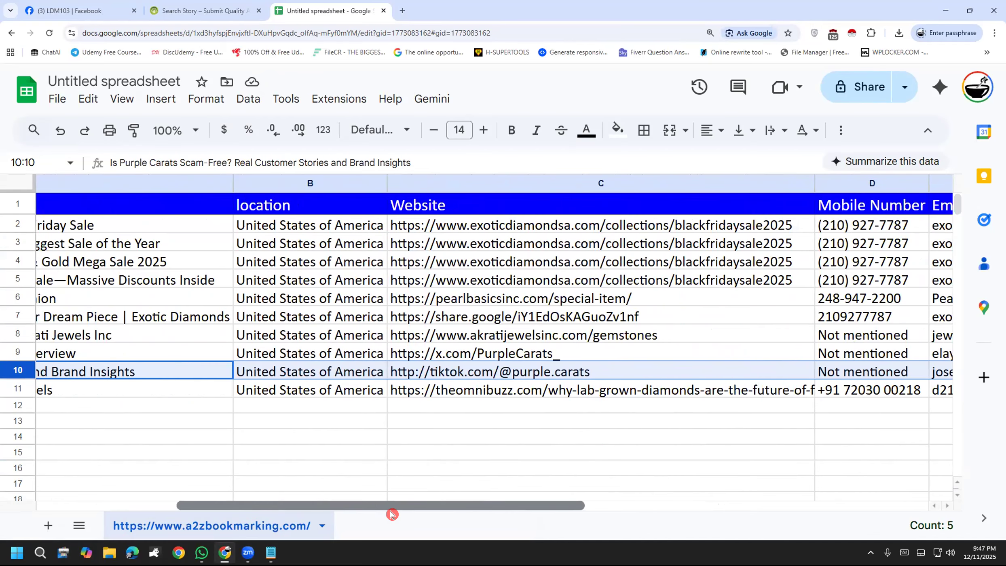
{"action": "left_click", "coordinate": [417, 360]}
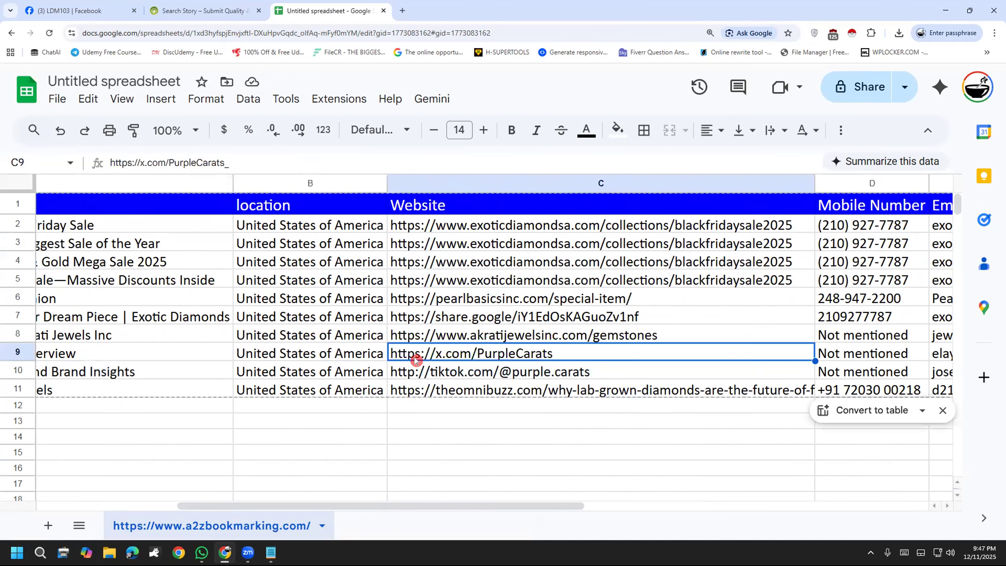
{"action": "left_click", "coordinate": [427, 441]}
{"action": "left_click", "coordinate": [427, 373]}
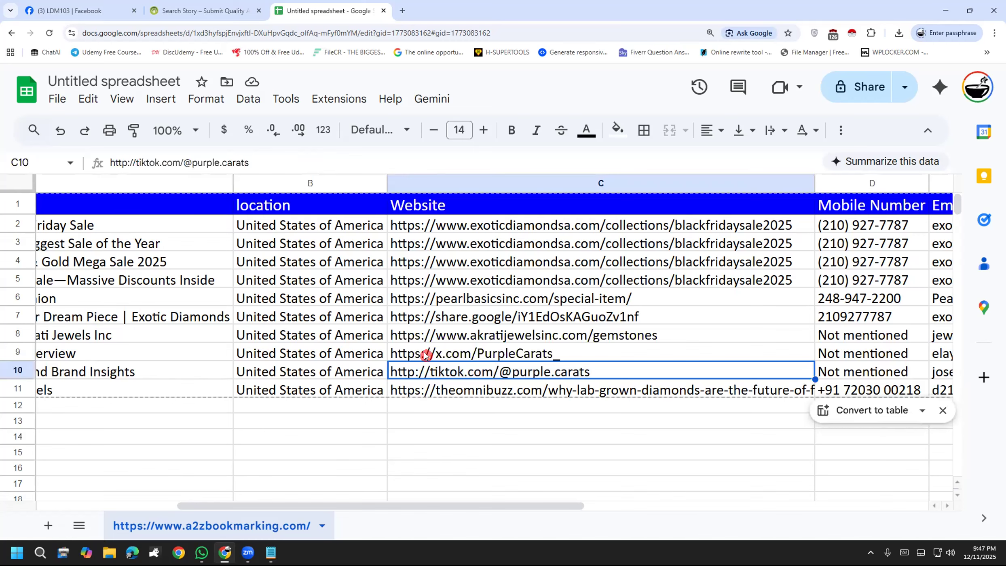
{"action": "left_click", "coordinate": [426, 354]}
{"action": "left_click", "coordinate": [432, 372]}
{"action": "left_click", "coordinate": [438, 360]}
Delete rows 9 and 10, which hold the two Purple Carats listings.
{"action": "left_click_drag", "start_coordinate": [477, 505], "coordinate": [221, 512]}
{"action": "left_click", "coordinate": [22, 366]}
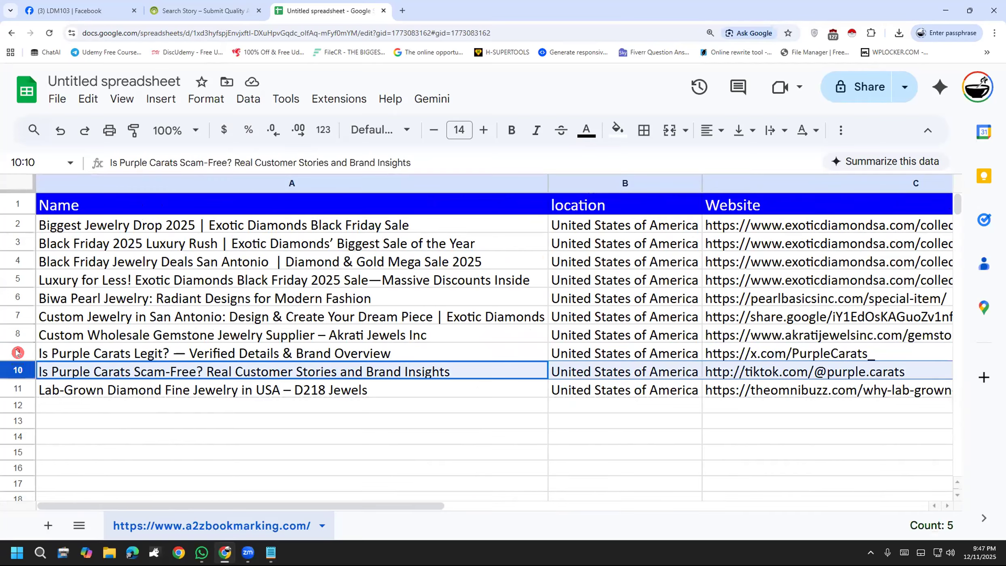
{"action": "left_click", "coordinate": [17, 349], "text": "ctrl"}
{"action": "right_click", "coordinate": [16, 348]}
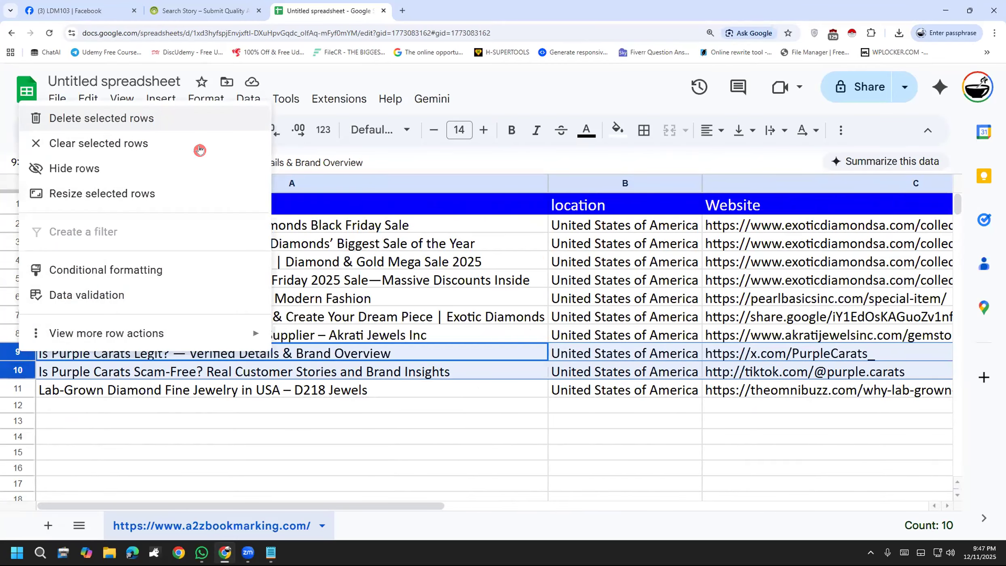
{"action": "left_click", "coordinate": [224, 122]}
{"action": "left_click", "coordinate": [513, 436]}
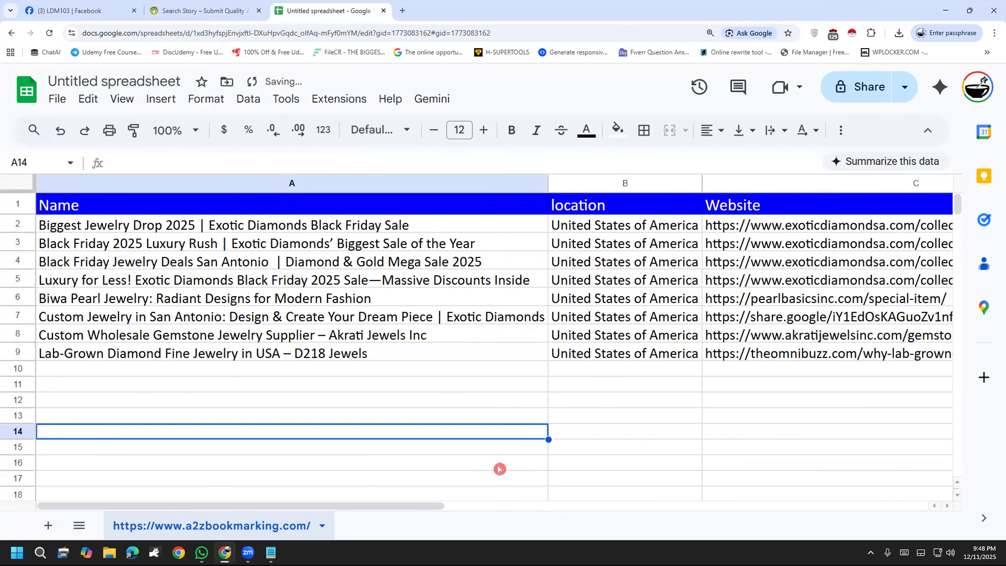
Auto-fit the Website column's width so the longest URL in row 9 fits.
{"action": "left_click_drag", "start_coordinate": [348, 507], "coordinate": [645, 488]}
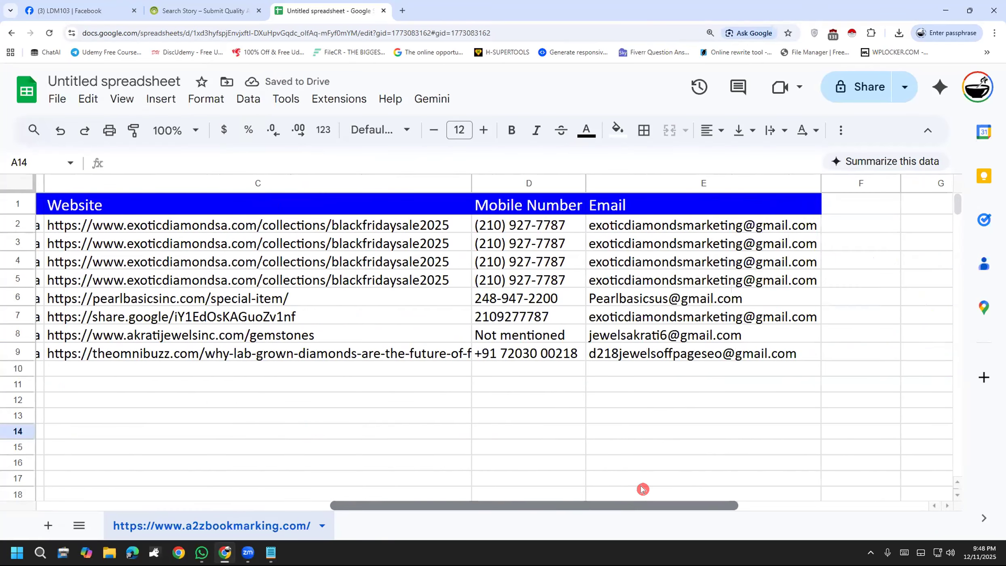
{"action": "double_click", "coordinate": [470, 181]}
{"action": "left_click", "coordinate": [547, 388]}
Examine the Website and Mobile Number entries of the Akrati Jewels listing in row 8.
{"action": "left_click", "coordinate": [628, 335]}
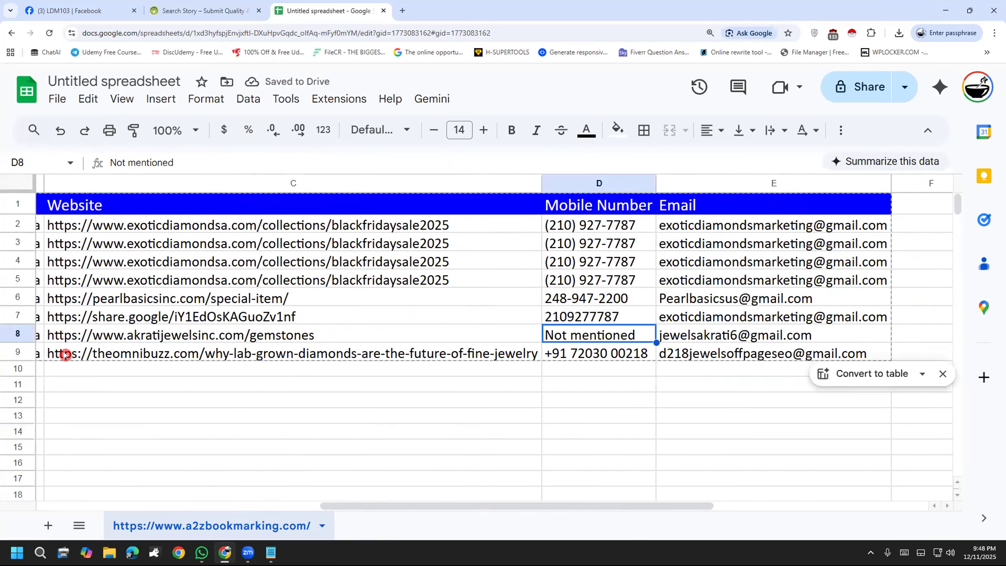
{"action": "left_click", "coordinate": [24, 330]}
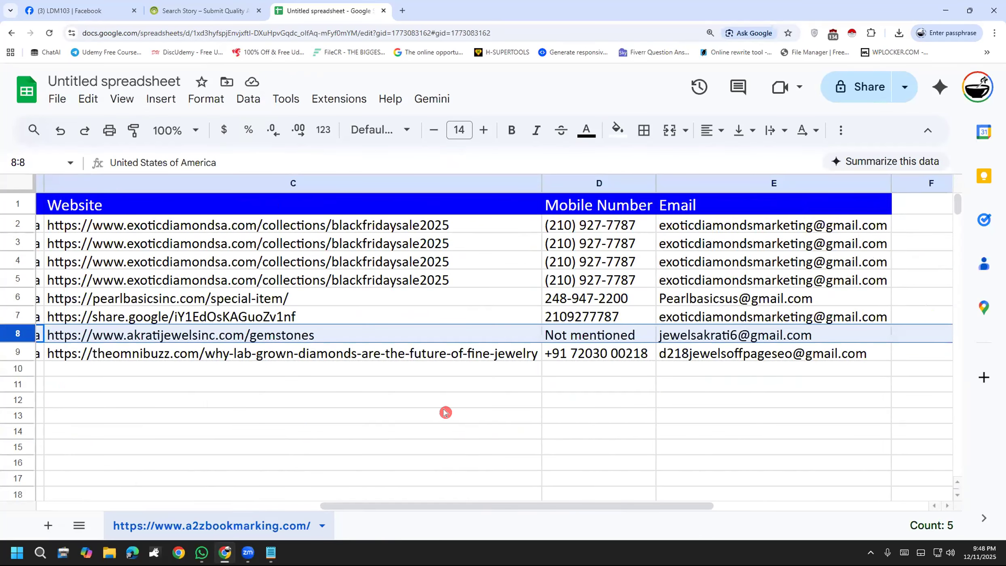
{"action": "double_click", "coordinate": [284, 344]}
{"action": "left_click", "coordinate": [320, 337]}
{"action": "left_click_drag", "start_coordinate": [319, 337], "coordinate": [40, 329]}
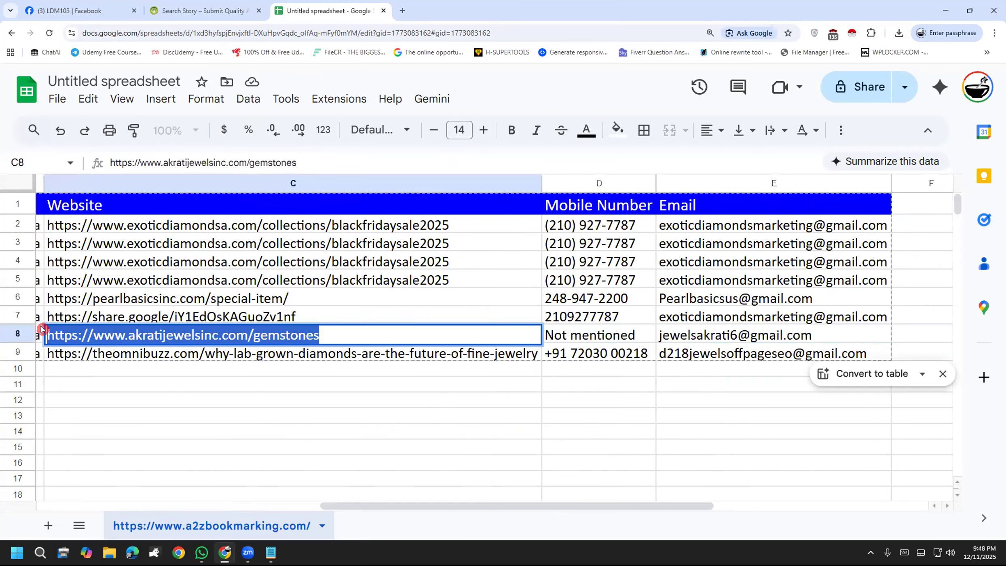
{"action": "left_click", "coordinate": [215, 453]}
{"action": "left_click", "coordinate": [562, 337]}
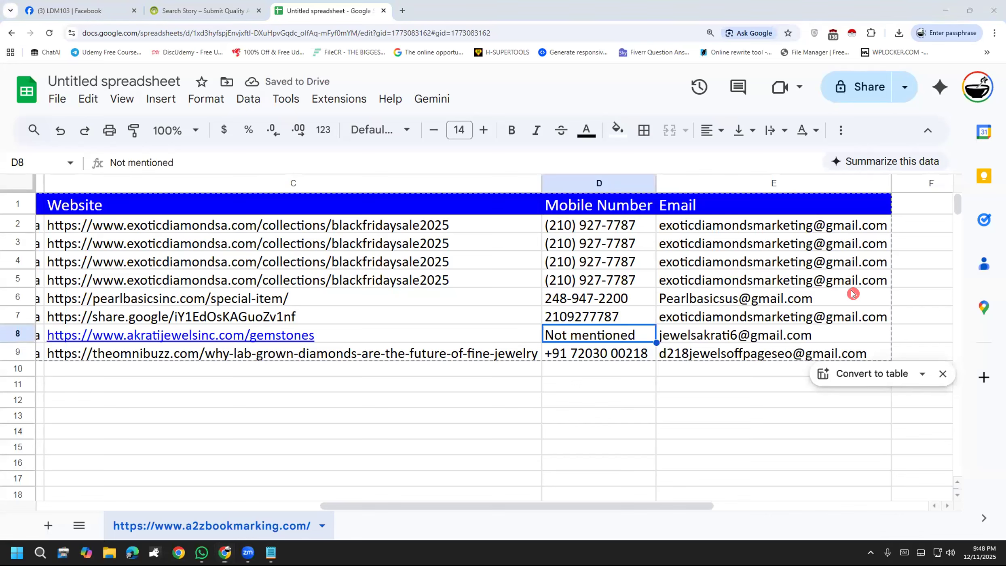
{"action": "left_click_drag", "start_coordinate": [257, 328], "coordinate": [285, 318]}
{"action": "mouse_move", "coordinate": [597, 329]}
{"action": "left_mouse_down"}
{"action": "mouse_move", "coordinate": [615, 338]}
{"action": "mouse_move", "coordinate": [652, 297]}
{"action": "left_mouse_up"}
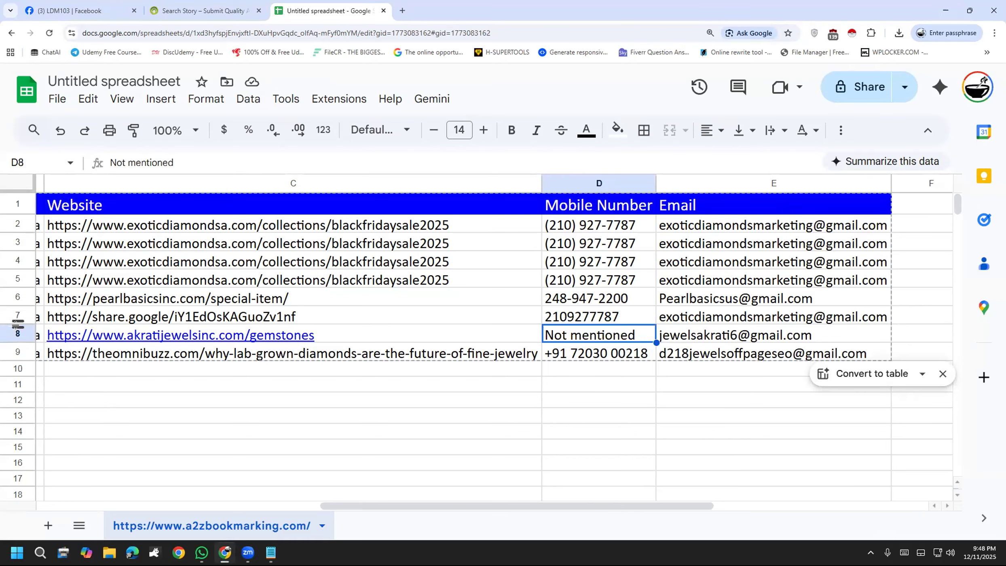
{"action": "left_click", "coordinate": [177, 433]}
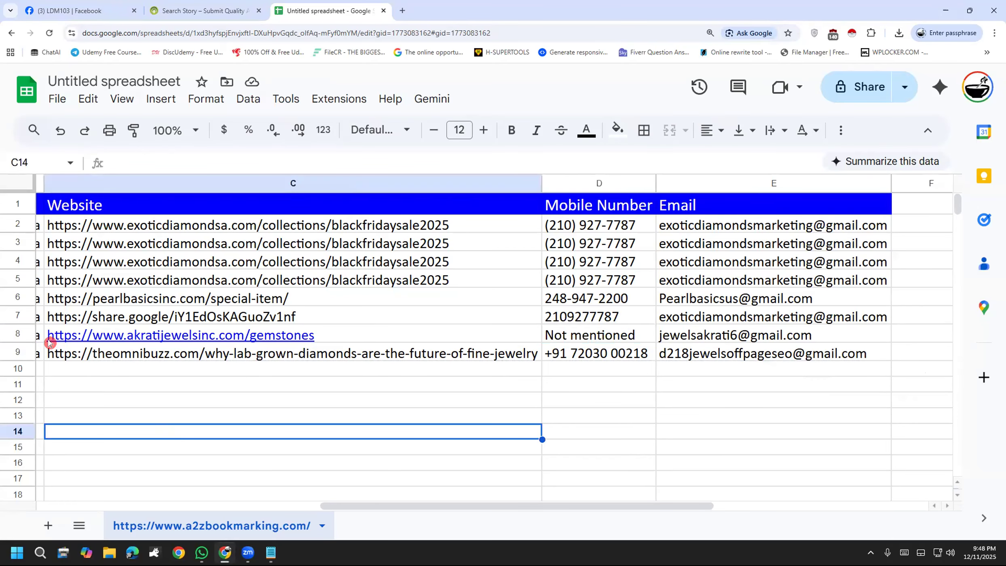
{"action": "left_click", "coordinate": [17, 333]}
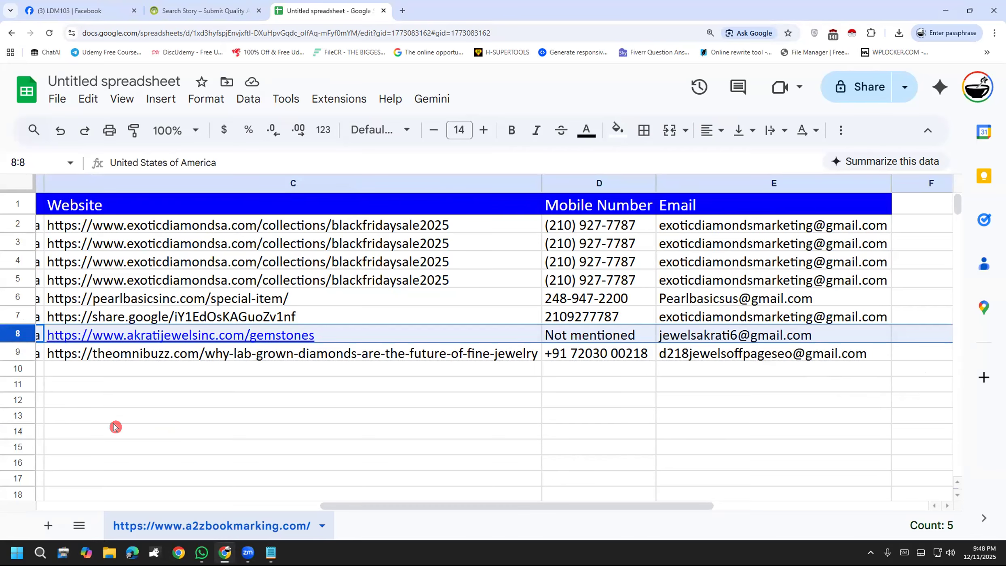
{"action": "right_click", "coordinate": [17, 333]}
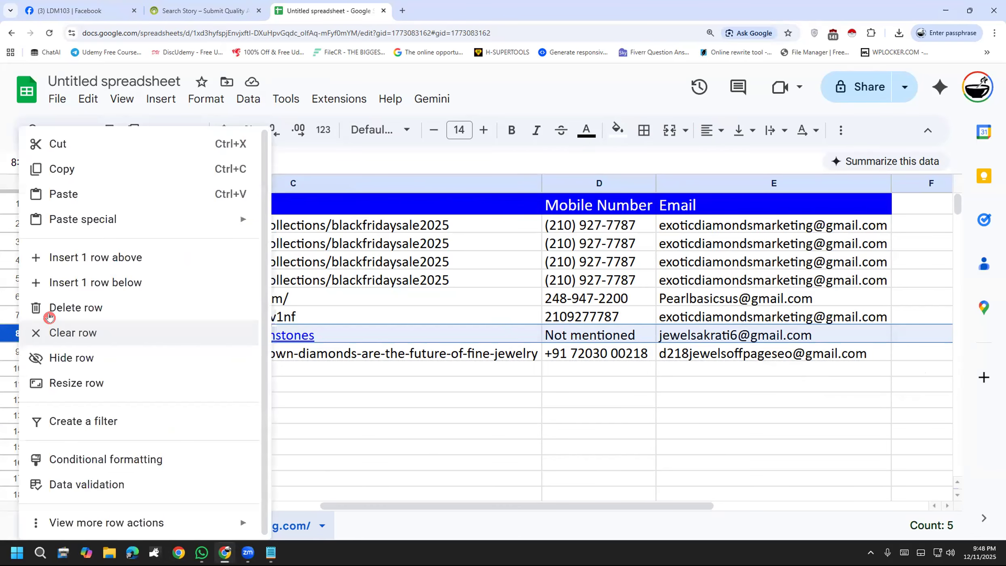
{"action": "mouse_move", "coordinate": [121, 231]}
{"action": "left_click", "coordinate": [401, 534]}
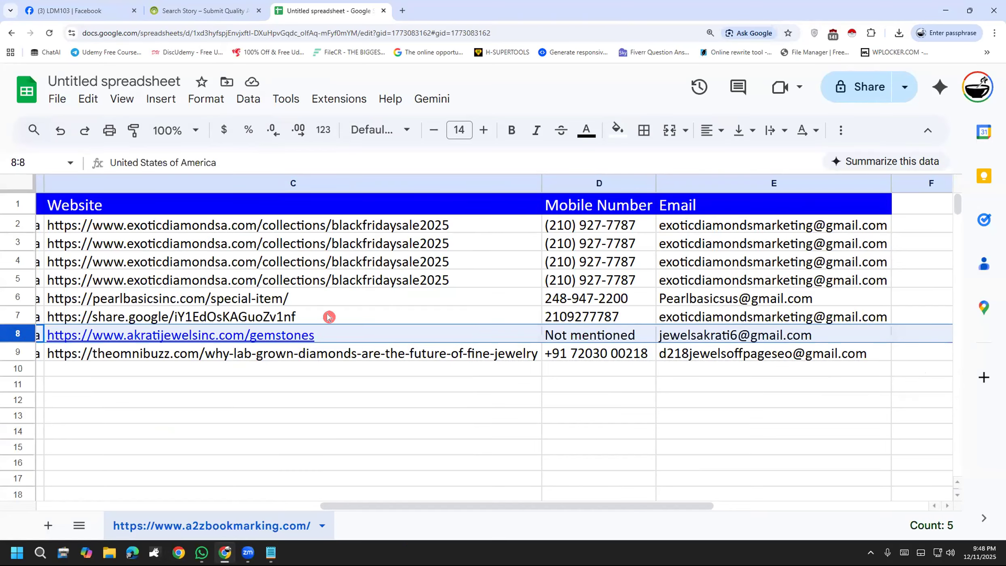
Copy the akratijewelsinc.com/gemstones URL from row 8, open it in a new browser tab, and return to the spreadsheet.
{"action": "left_click", "coordinate": [336, 335]}
{"action": "triple_click", "coordinate": [342, 334]}
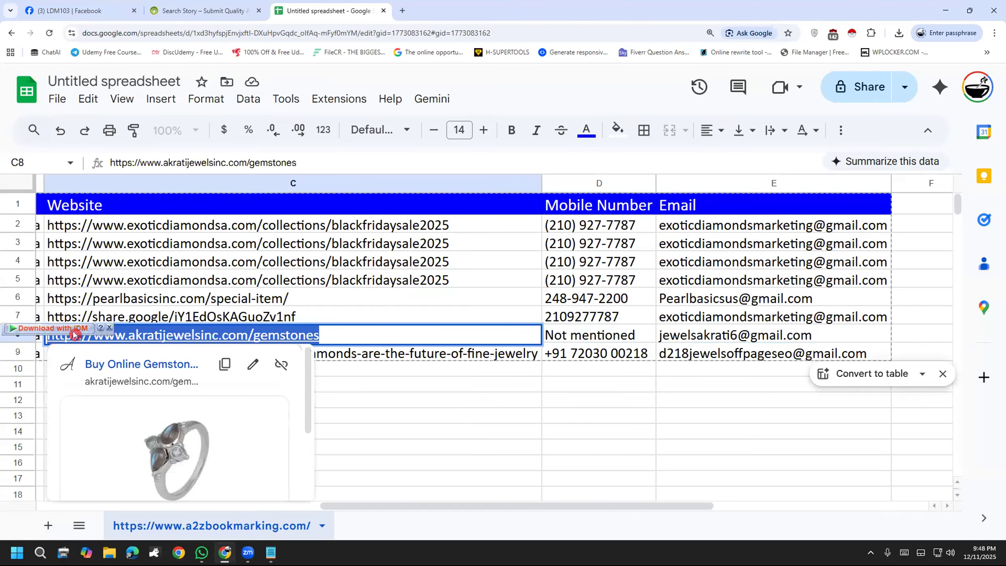
{"action": "right_click", "coordinate": [168, 336]}
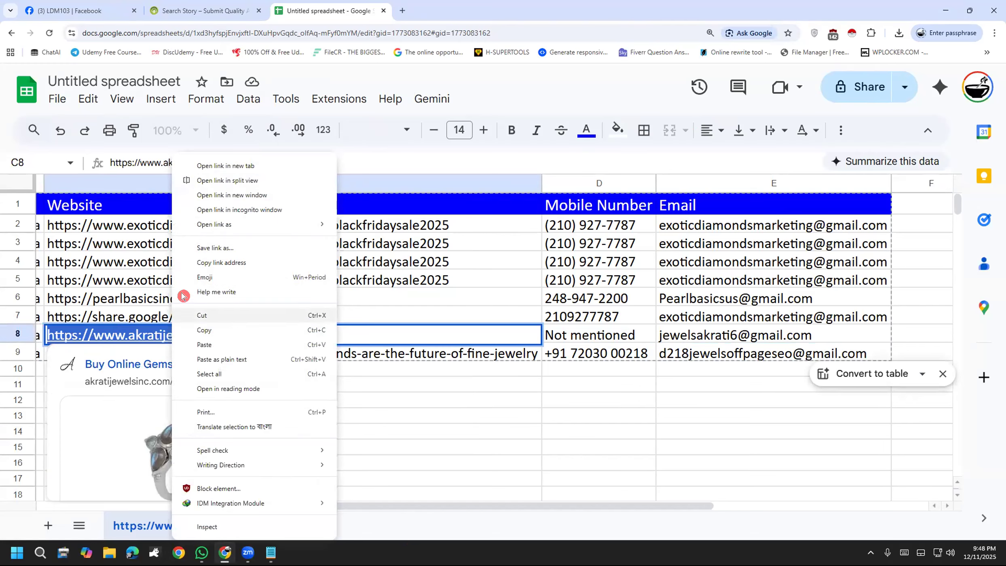
{"action": "left_click", "coordinate": [384, 468]}
{"action": "left_click", "coordinate": [307, 329]}
{"action": "triple_click", "coordinate": [323, 332]}
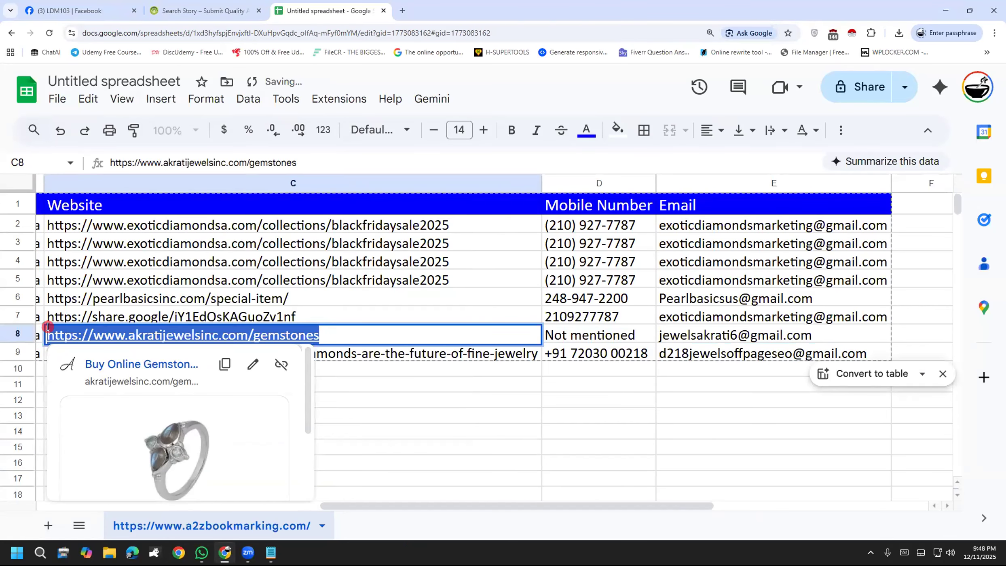
{"action": "right_click", "coordinate": [71, 335]}
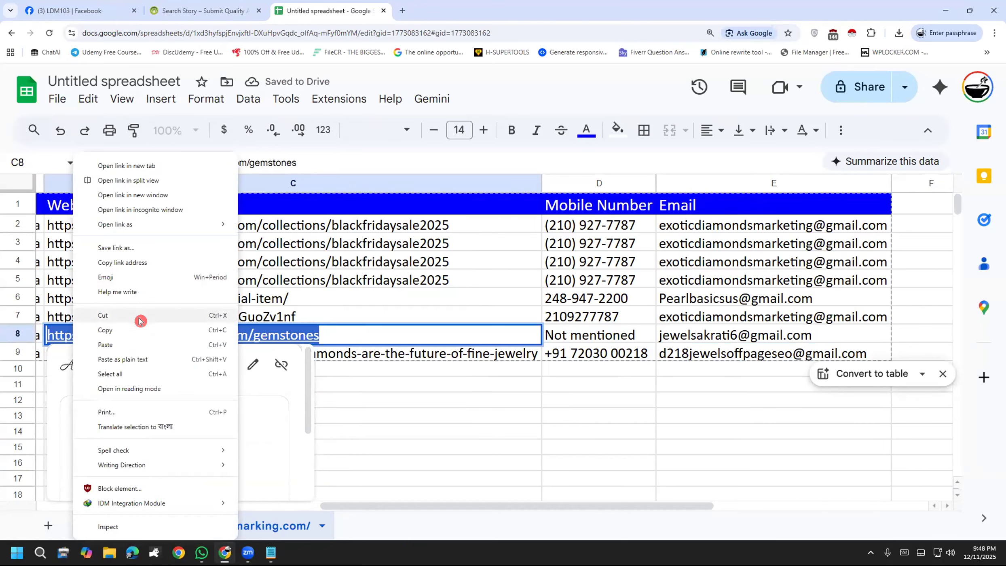
{"action": "left_click", "coordinate": [134, 330]}
{"action": "key", "text": "ctrl+t"}
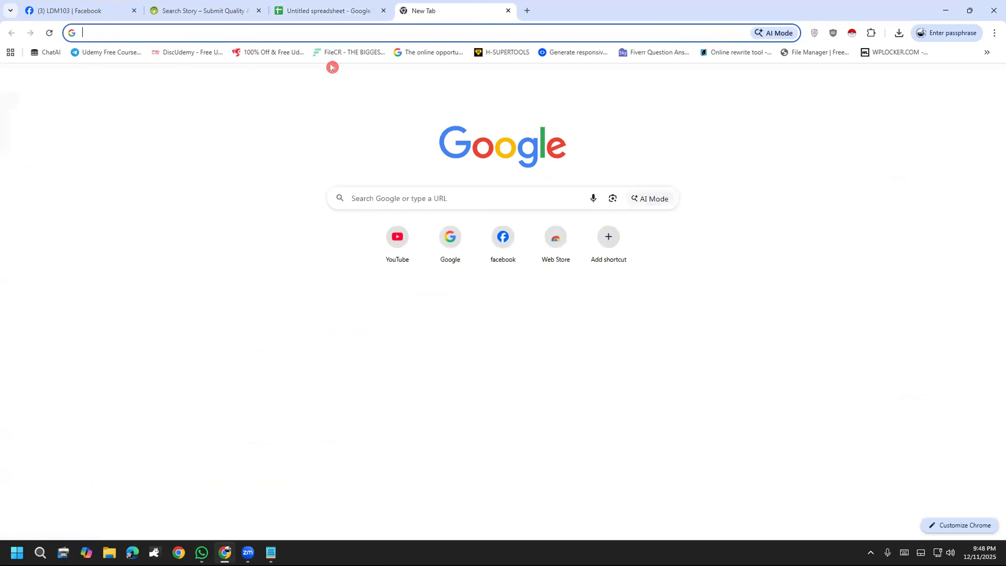
{"action": "key", "text": "ctrl+v"}
{"action": "key", "text": "Return"}
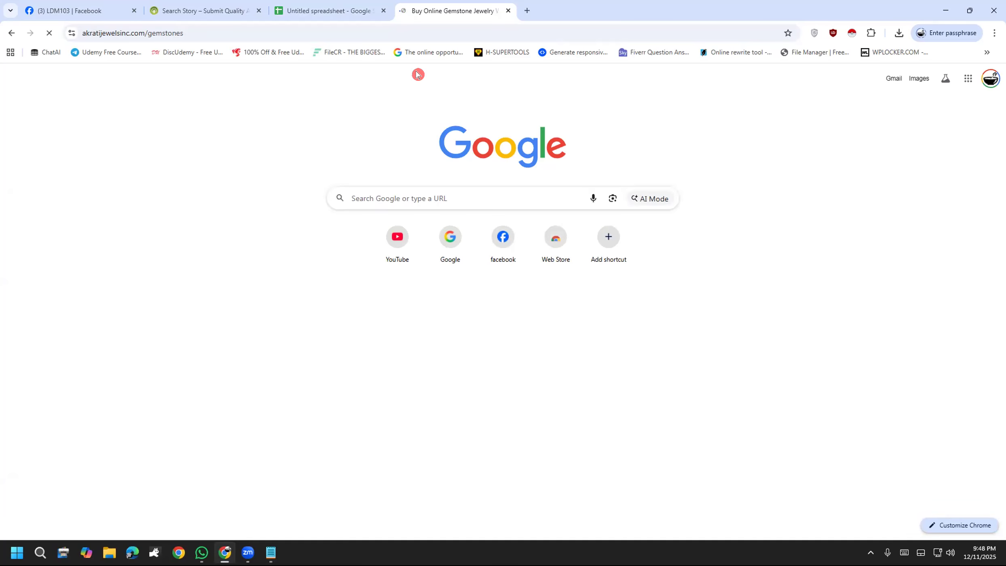
{"action": "key", "text": "ctrl+w"}
Delete row 8, which holds the Akrati Jewels listing.
{"action": "right_click", "coordinate": [8, 334]}
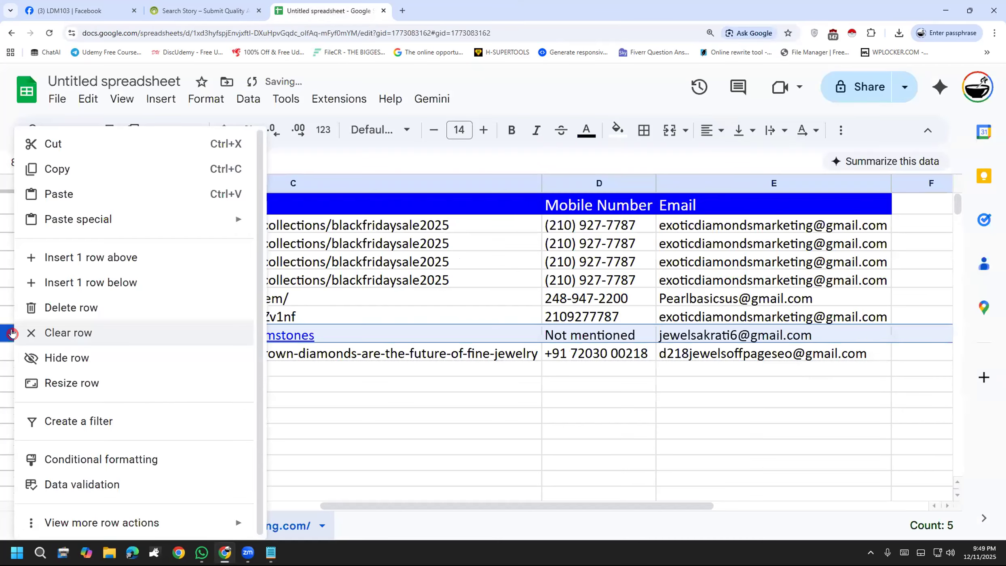
{"action": "left_click", "coordinate": [65, 311]}
{"action": "left_click", "coordinate": [343, 425]}
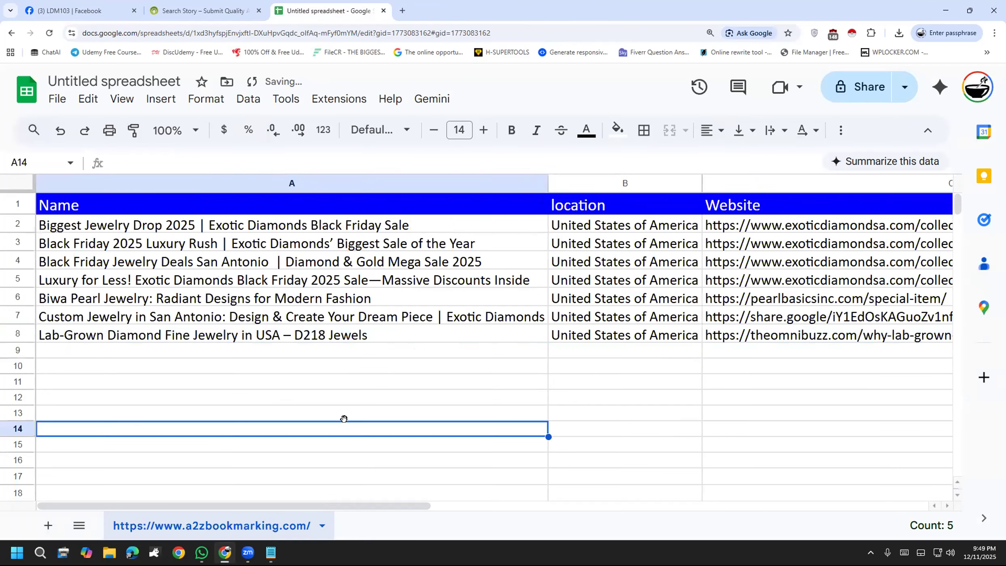
{"action": "left_click_drag", "start_coordinate": [362, 504], "coordinate": [712, 521]}
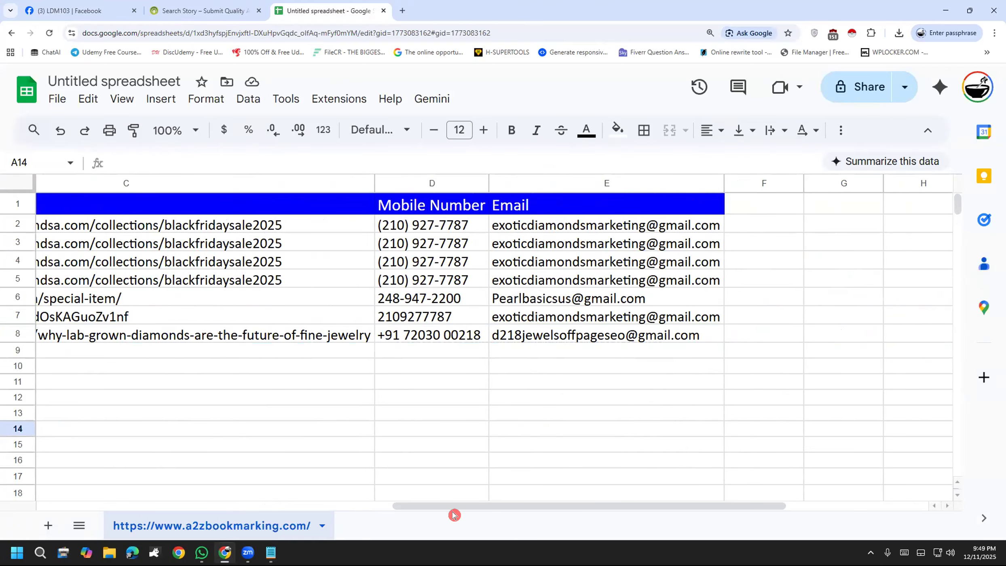
{"action": "left_click_drag", "start_coordinate": [472, 509], "coordinate": [92, 503]}
{"action": "left_click", "coordinate": [250, 361]}
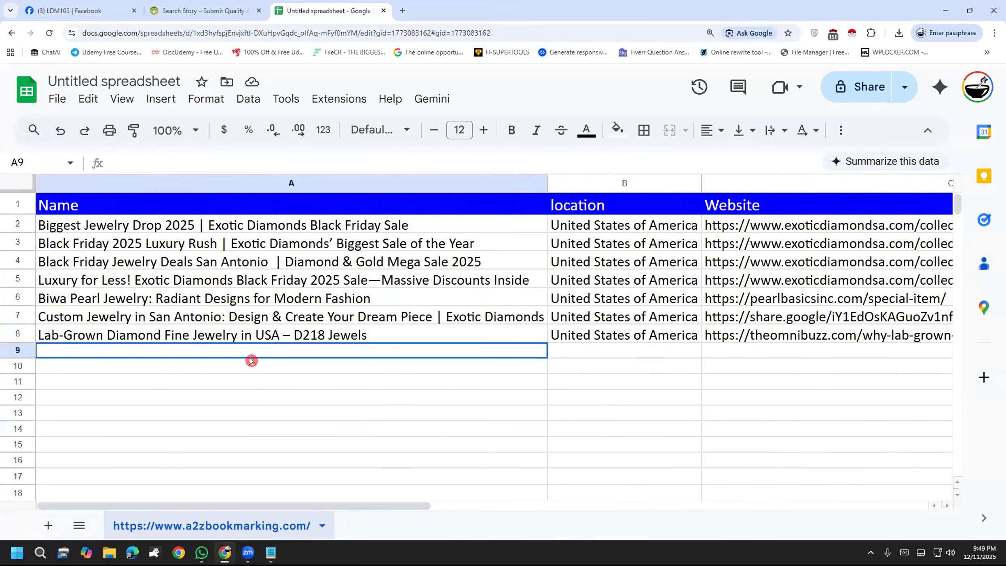
{"action": "left_click", "coordinate": [298, 399]}
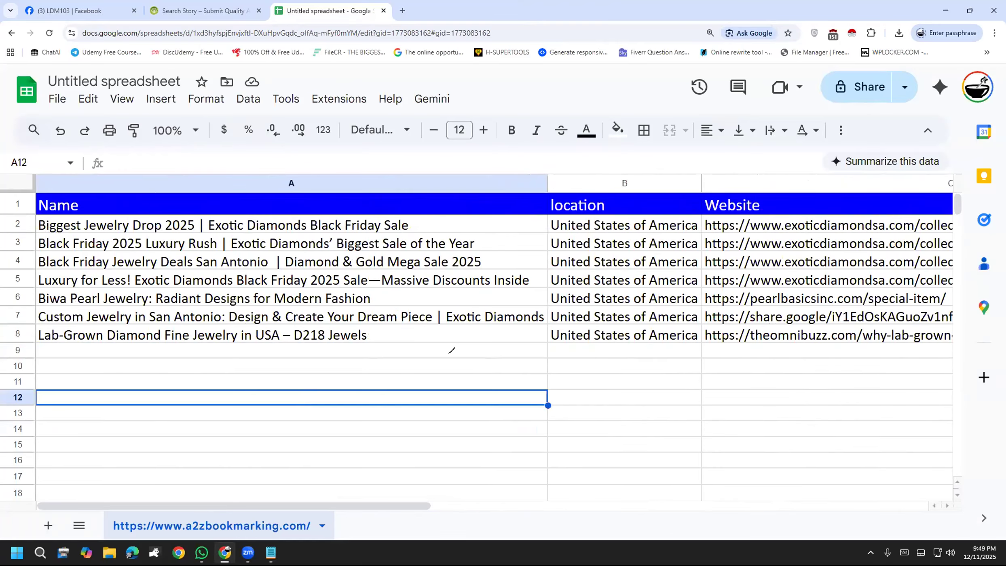
{"action": "left_click_drag", "start_coordinate": [378, 441], "coordinate": [383, 478]}
{"action": "mouse_move", "coordinate": [561, 186]}
{"action": "left_mouse_down"}
{"action": "mouse_move", "coordinate": [533, 318]}
{"action": "mouse_move", "coordinate": [677, 353]}
{"action": "mouse_move", "coordinate": [675, 212]}
{"action": "mouse_move", "coordinate": [511, 192]}
{"action": "left_mouse_up"}
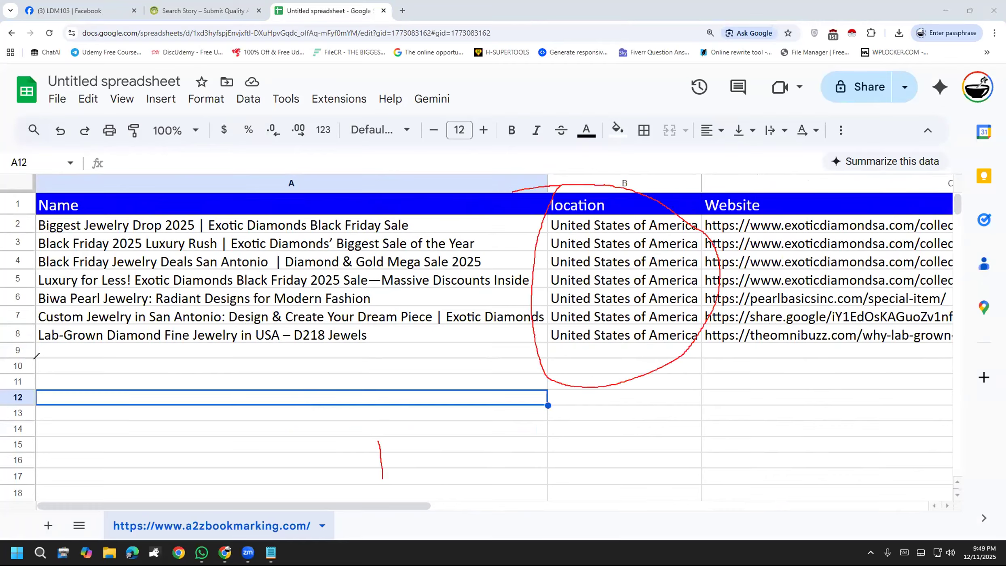
{"action": "key", "text": "e"}
{"action": "mouse_move", "coordinate": [332, 437]}
{"action": "left_mouse_down"}
{"action": "mouse_move", "coordinate": [364, 411]}
{"action": "mouse_move", "coordinate": [393, 443]}
{"action": "mouse_move", "coordinate": [364, 491]}
{"action": "left_mouse_up"}
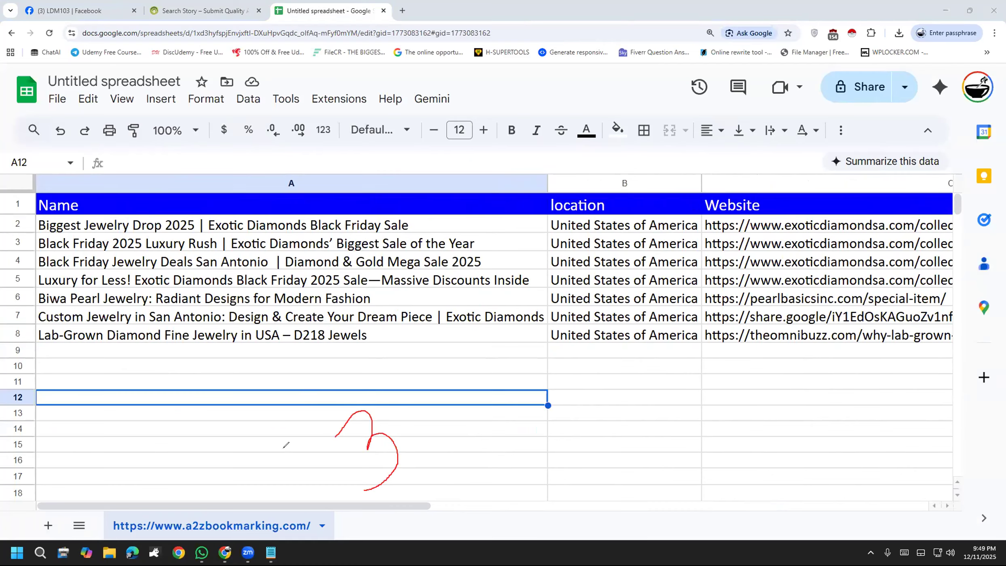
{"action": "key", "text": "e"}
{"action": "left_click_drag", "start_coordinate": [399, 410], "coordinate": [356, 476]}
{"action": "left_click_drag", "start_coordinate": [441, 437], "coordinate": [494, 421]}
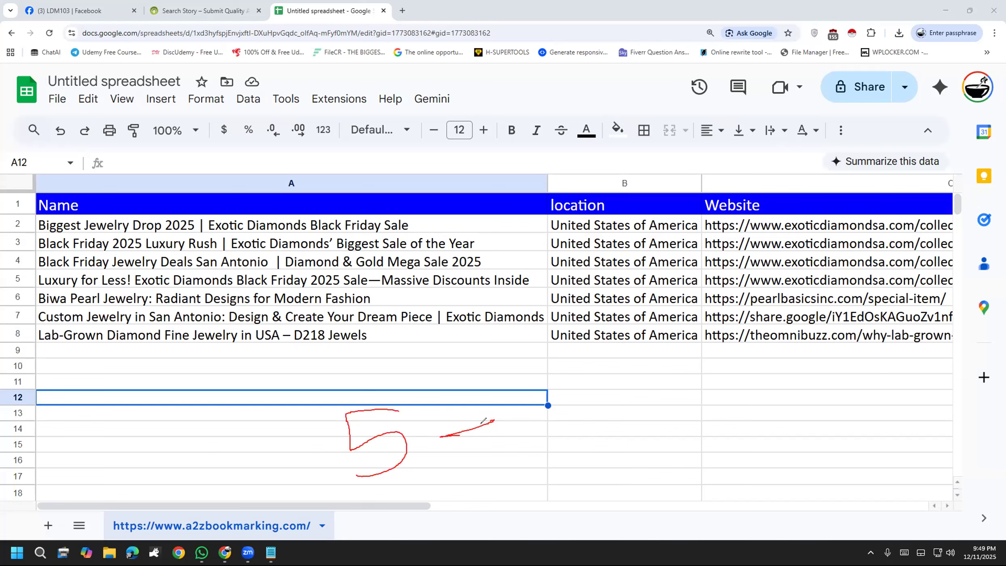
{"action": "key", "text": "e"}
{"action": "mouse_move", "coordinate": [224, 364]}
{"action": "left_mouse_down"}
{"action": "mouse_move", "coordinate": [337, 417]}
{"action": "mouse_move", "coordinate": [347, 449]}
{"action": "left_mouse_up"}
{"action": "left_click_drag", "start_coordinate": [382, 423], "coordinate": [410, 447]}
{"action": "mouse_move", "coordinate": [461, 430]}
{"action": "left_mouse_down"}
{"action": "mouse_move", "coordinate": [441, 434]}
{"action": "mouse_move", "coordinate": [459, 418]}
{"action": "mouse_move", "coordinate": [477, 441]}
{"action": "left_mouse_up"}
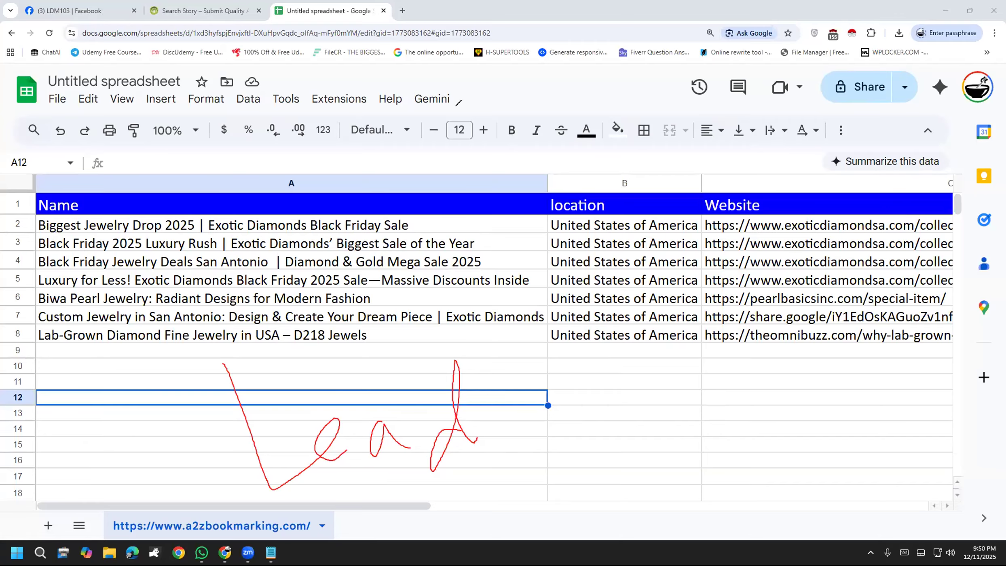
{"action": "left_click", "coordinate": [756, 69]}
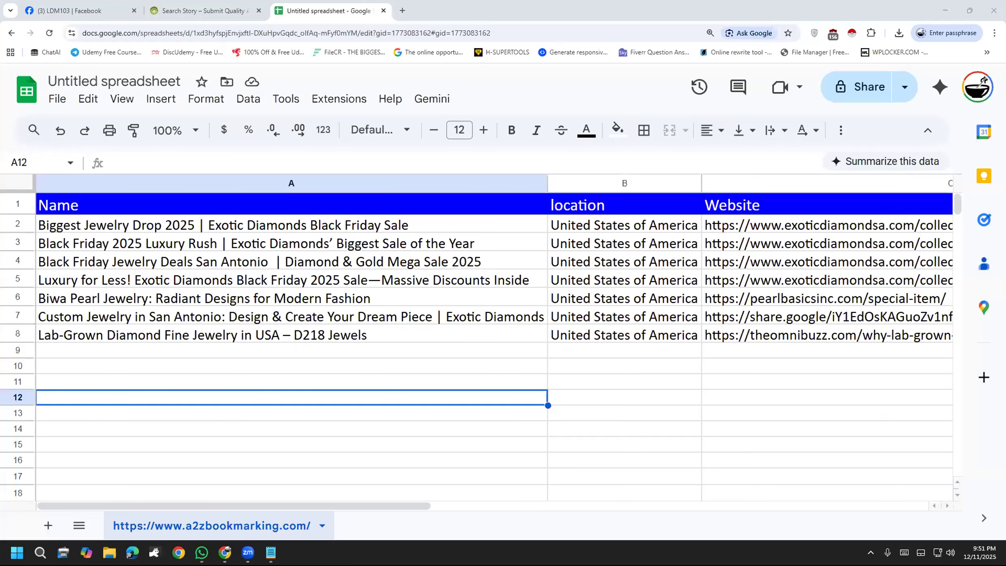
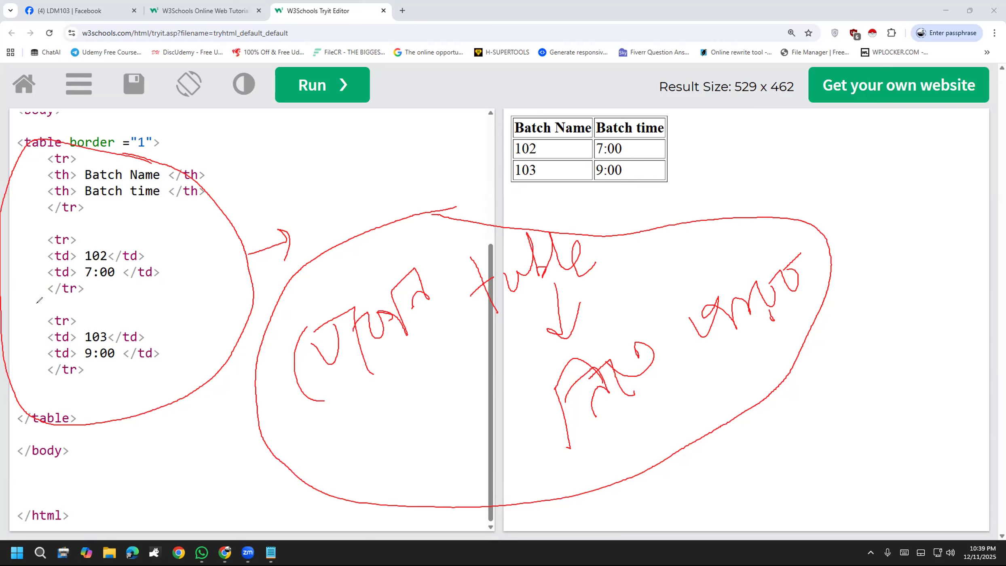
{"action": "left_click", "coordinate": [37, 304]}
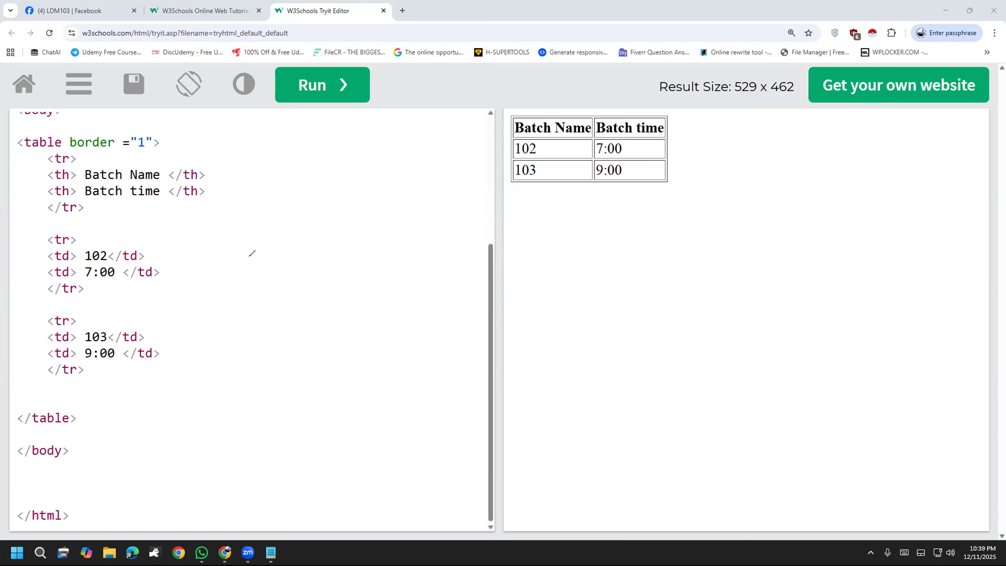
{"action": "mouse_move", "coordinate": [210, 280]}
{"action": "left_mouse_down"}
{"action": "mouse_move", "coordinate": [243, 283]}
{"action": "mouse_move", "coordinate": [283, 378]}
{"action": "mouse_move", "coordinate": [268, 320]}
{"action": "left_mouse_up"}
{"action": "mouse_move", "coordinate": [279, 273]}
{"action": "left_mouse_down"}
{"action": "mouse_move", "coordinate": [295, 259]}
{"action": "mouse_move", "coordinate": [320, 295]}
{"action": "left_mouse_up"}
{"action": "mouse_move", "coordinate": [338, 240]}
{"action": "left_mouse_down"}
{"action": "mouse_move", "coordinate": [327, 279]}
{"action": "mouse_move", "coordinate": [368, 255]}
{"action": "mouse_move", "coordinate": [394, 349]}
{"action": "mouse_move", "coordinate": [387, 255]}
{"action": "left_mouse_up"}
{"action": "mouse_move", "coordinate": [430, 194]}
{"action": "left_mouse_down"}
{"action": "mouse_move", "coordinate": [450, 243]}
{"action": "mouse_move", "coordinate": [413, 242]}
{"action": "left_mouse_up"}
{"action": "mouse_move", "coordinate": [196, 424]}
{"action": "left_mouse_down"}
{"action": "mouse_move", "coordinate": [313, 430]}
{"action": "mouse_move", "coordinate": [535, 252]}
{"action": "mouse_move", "coordinate": [308, 170]}
{"action": "mouse_move", "coordinate": [188, 270]}
{"action": "mouse_move", "coordinate": [211, 426]}
{"action": "left_mouse_up"}
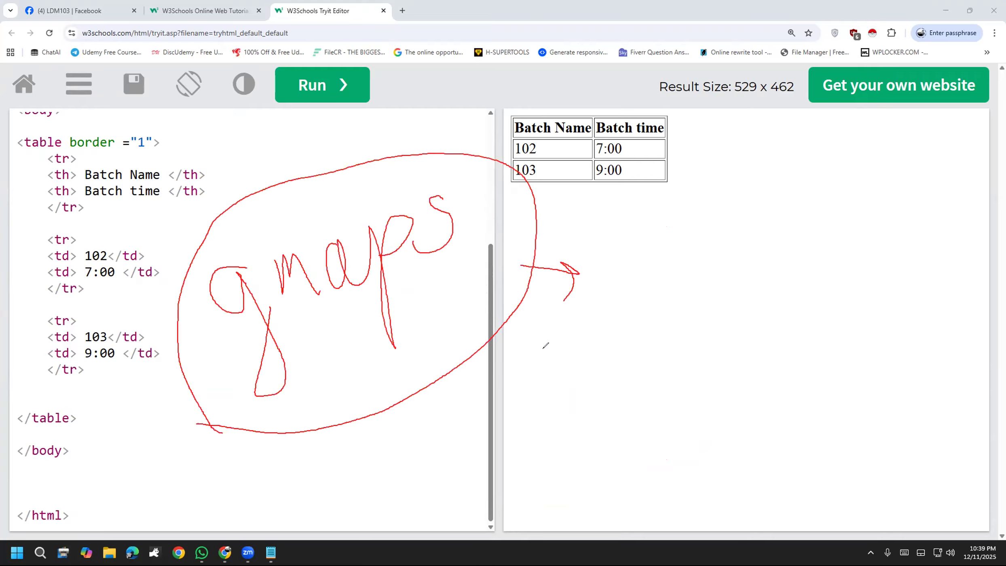
{"action": "left_click_drag", "start_coordinate": [606, 241], "coordinate": [611, 297]}
{"action": "mouse_move", "coordinate": [641, 258]}
{"action": "left_mouse_down"}
{"action": "mouse_move", "coordinate": [671, 299]}
{"action": "mouse_move", "coordinate": [678, 289]}
{"action": "mouse_move", "coordinate": [672, 297]}
{"action": "left_mouse_up"}
{"action": "mouse_move", "coordinate": [694, 202]}
{"action": "left_mouse_down"}
{"action": "mouse_move", "coordinate": [705, 266]}
{"action": "mouse_move", "coordinate": [731, 246]}
{"action": "left_mouse_up"}
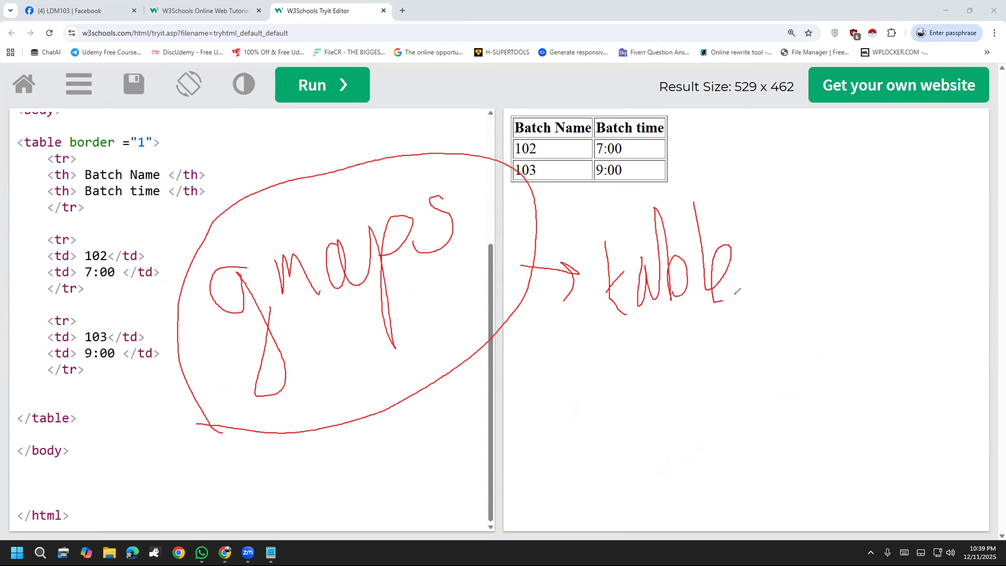
{"action": "mouse_move", "coordinate": [618, 356]}
{"action": "left_mouse_down"}
{"action": "mouse_move", "coordinate": [712, 320]}
{"action": "mouse_move", "coordinate": [721, 191]}
{"action": "mouse_move", "coordinate": [642, 190]}
{"action": "mouse_move", "coordinate": [583, 271]}
{"action": "mouse_move", "coordinate": [651, 343]}
{"action": "left_mouse_up"}
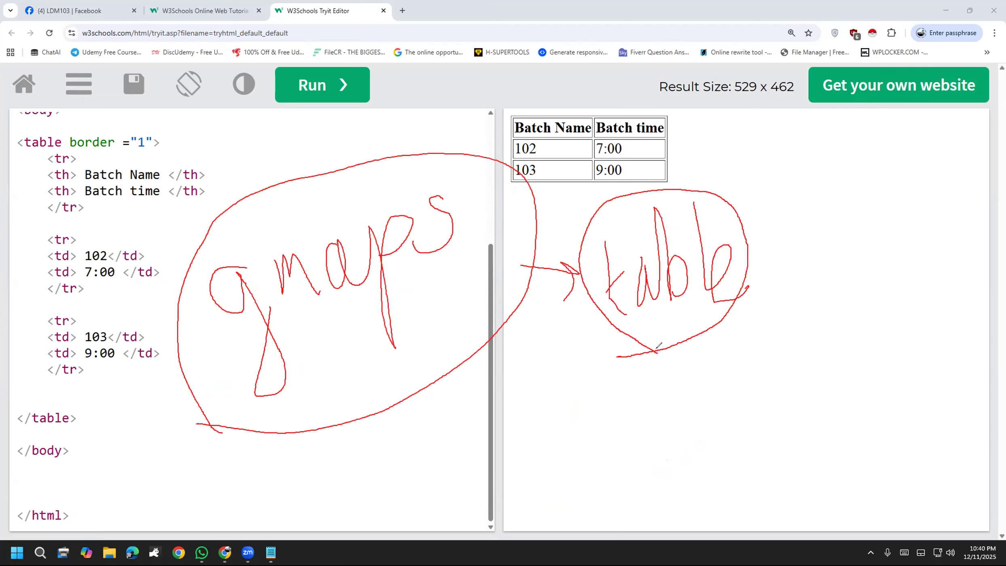
{"action": "left_click", "coordinate": [49, 301]}
{"action": "left_click", "coordinate": [49, 302]}
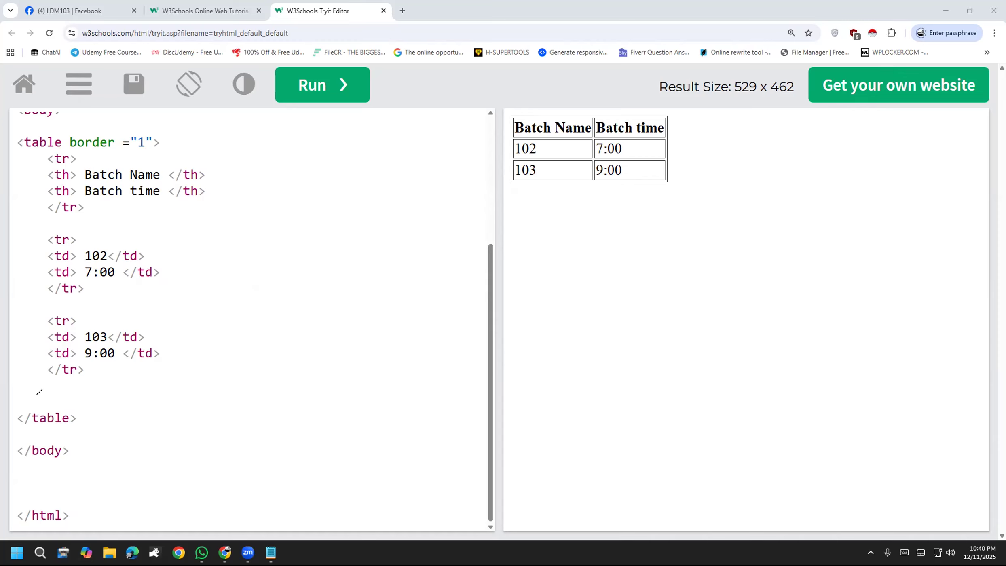
Open a new browser tab and run a web search for "google".
{"action": "left_click", "coordinate": [395, 6]}
{"action": "left_click", "coordinate": [321, 23]}
{"action": "key", "text": "Down"}
{"action": "key", "text": "Return"}
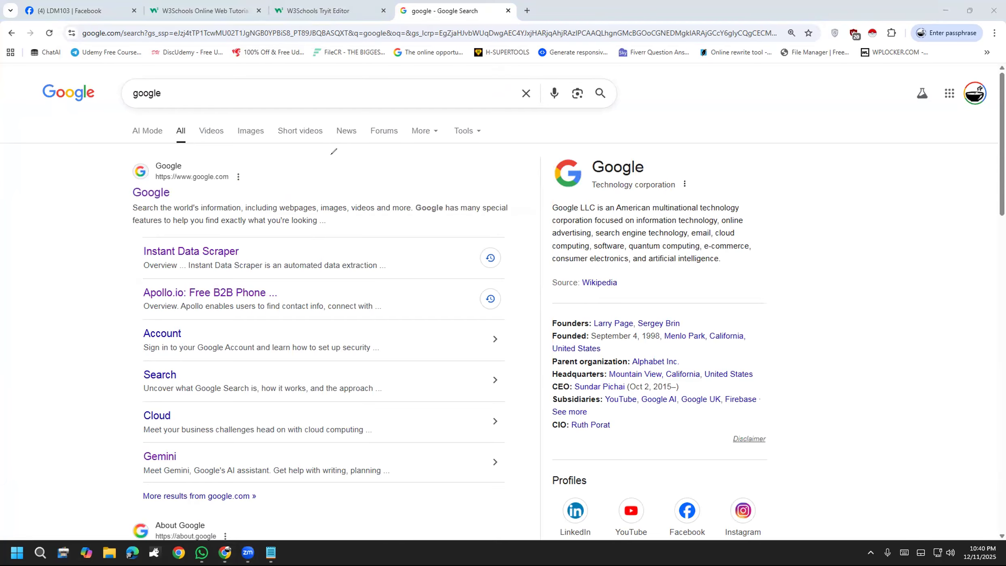
{"action": "mouse_move", "coordinate": [335, 159]}
{"action": "left_mouse_down"}
{"action": "mouse_move", "coordinate": [342, 253]}
{"action": "mouse_move", "coordinate": [347, 196]}
{"action": "left_mouse_up"}
{"action": "mouse_move", "coordinate": [354, 166]}
{"action": "left_mouse_down"}
{"action": "mouse_move", "coordinate": [380, 200]}
{"action": "mouse_move", "coordinate": [411, 198]}
{"action": "left_mouse_up"}
{"action": "left_click", "coordinate": [447, 162]}
{"action": "mouse_move", "coordinate": [446, 162]}
{"action": "left_mouse_down"}
{"action": "mouse_move", "coordinate": [469, 279]}
{"action": "mouse_move", "coordinate": [476, 184]}
{"action": "left_mouse_up"}
{"action": "mouse_move", "coordinate": [309, 158]}
{"action": "left_mouse_down"}
{"action": "mouse_move", "coordinate": [321, 328]}
{"action": "mouse_move", "coordinate": [502, 317]}
{"action": "mouse_move", "coordinate": [508, 115]}
{"action": "mouse_move", "coordinate": [332, 129]}
{"action": "left_mouse_up"}
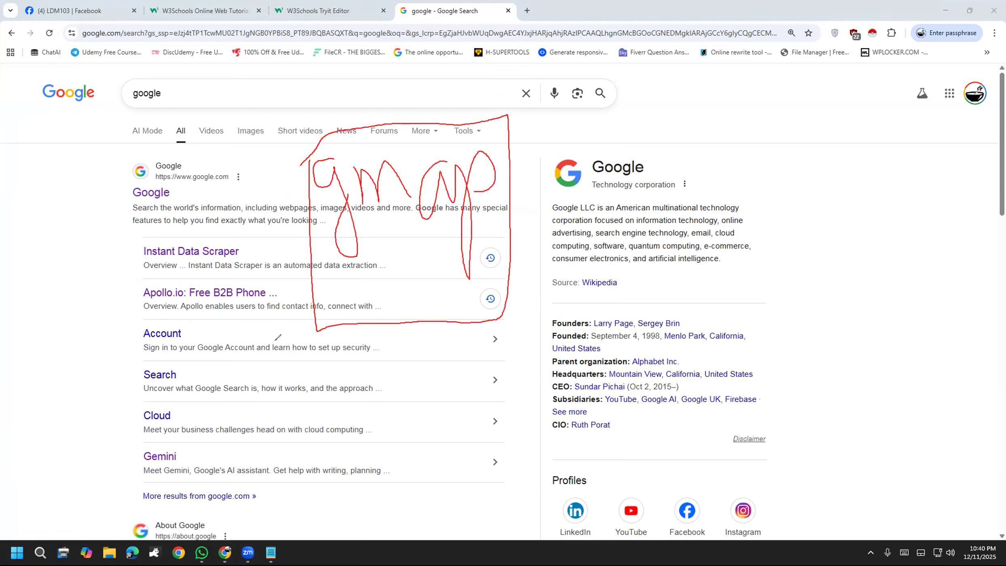
{"action": "left_click", "coordinate": [3, 313]}
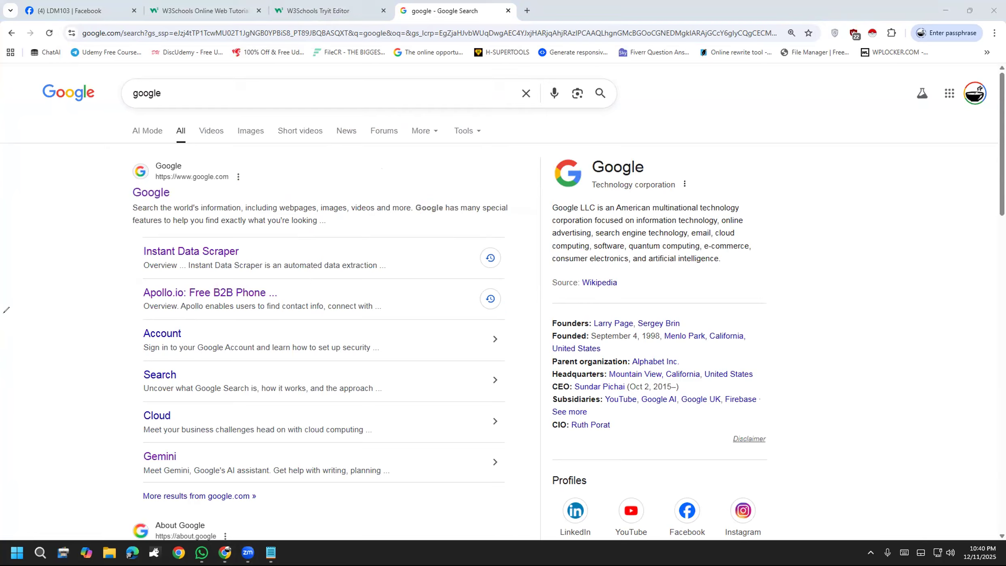
Search the web for "google map" and open the Google Maps site from the results.
{"action": "left_click", "coordinate": [312, 97]}
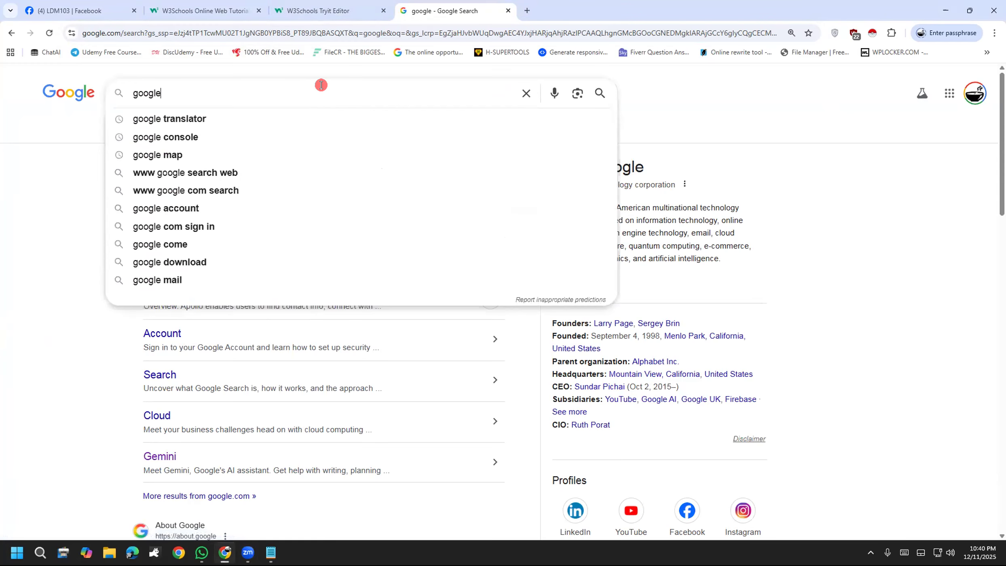
{"action": "type", "text": "map"}
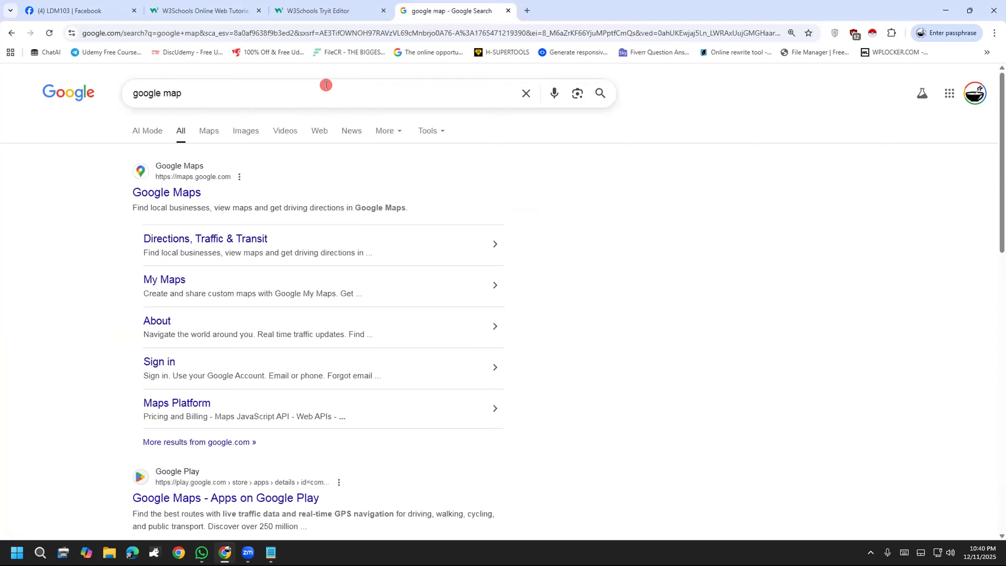
{"action": "left_click", "coordinate": [160, 181]}
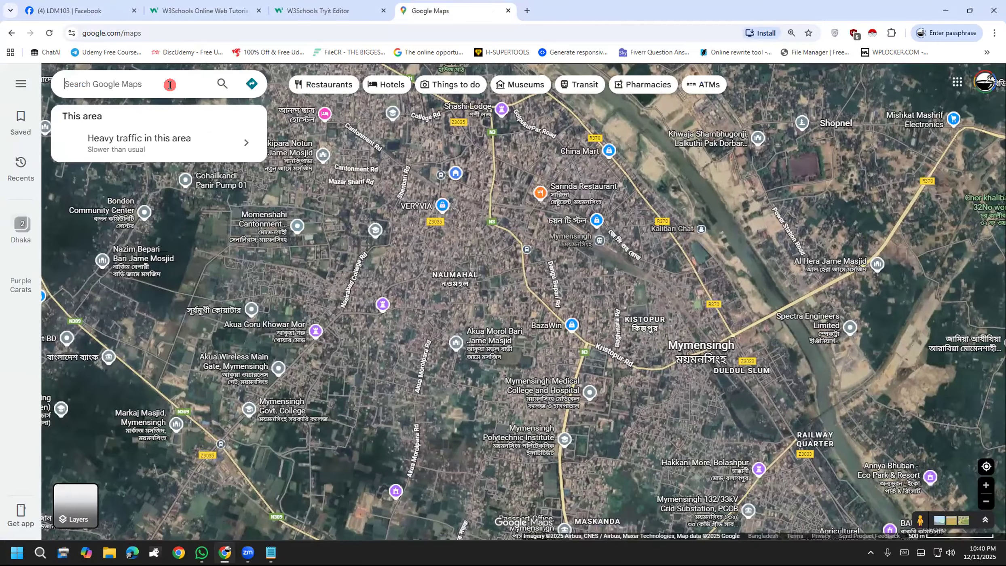
Search Google Maps for "hospital in United States" using the matching suggestion.
{"action": "left_click", "coordinate": [170, 84]}
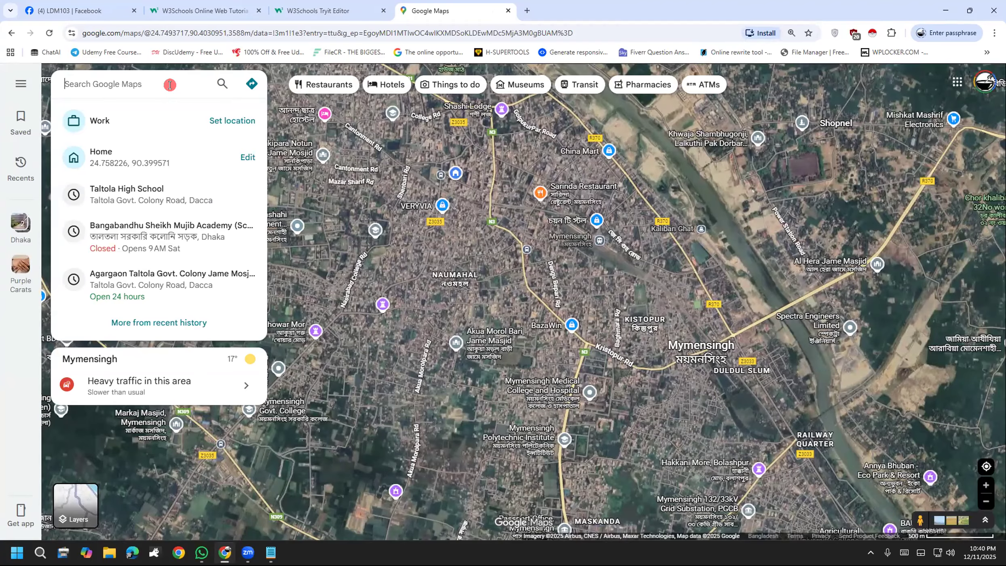
{"action": "type", "text": "hospital"}
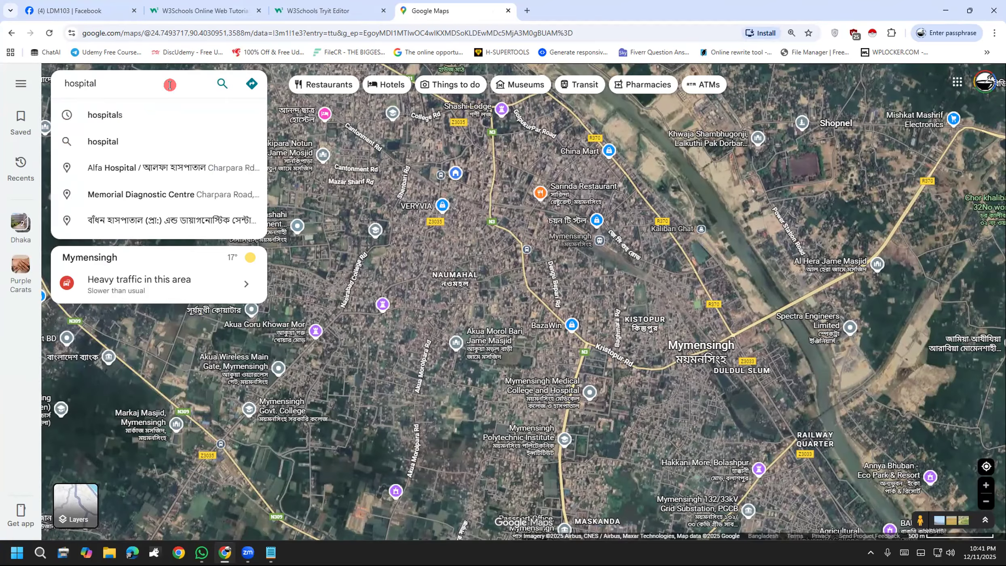
{"action": "type", "text": " in "}
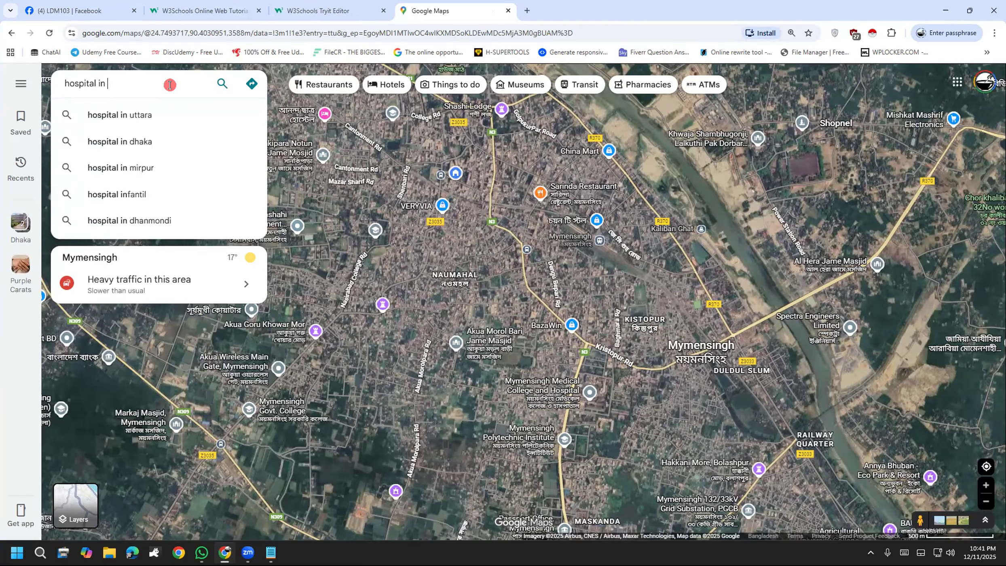
{"action": "type", "text": "united"}
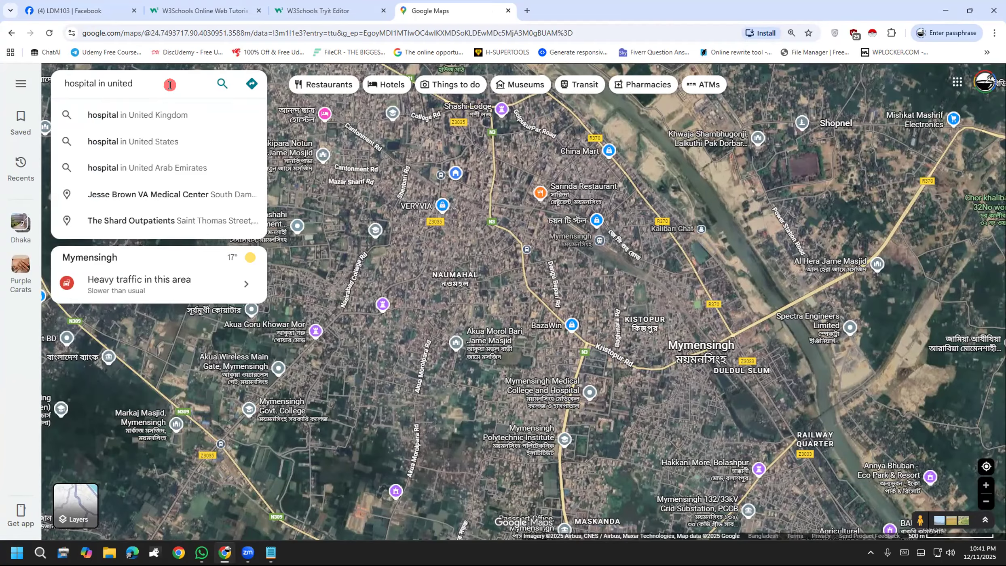
{"action": "left_click", "coordinate": [165, 136]}
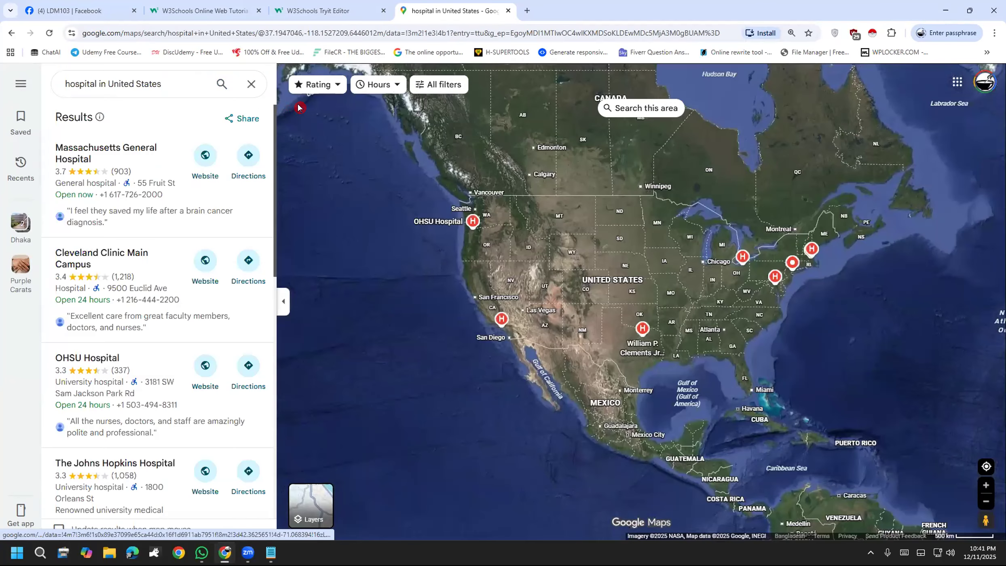
Look through the full list of hospital results, from the first listing to the end.
{"action": "left_click_drag", "start_coordinate": [273, 157], "coordinate": [272, 427]}
{"action": "scroll", "coordinate": [194, 324], "scroll_direction": "up", "scroll_amount": 5}
{"action": "scroll", "coordinate": [190, 317], "scroll_direction": "up", "scroll_amount": 8}
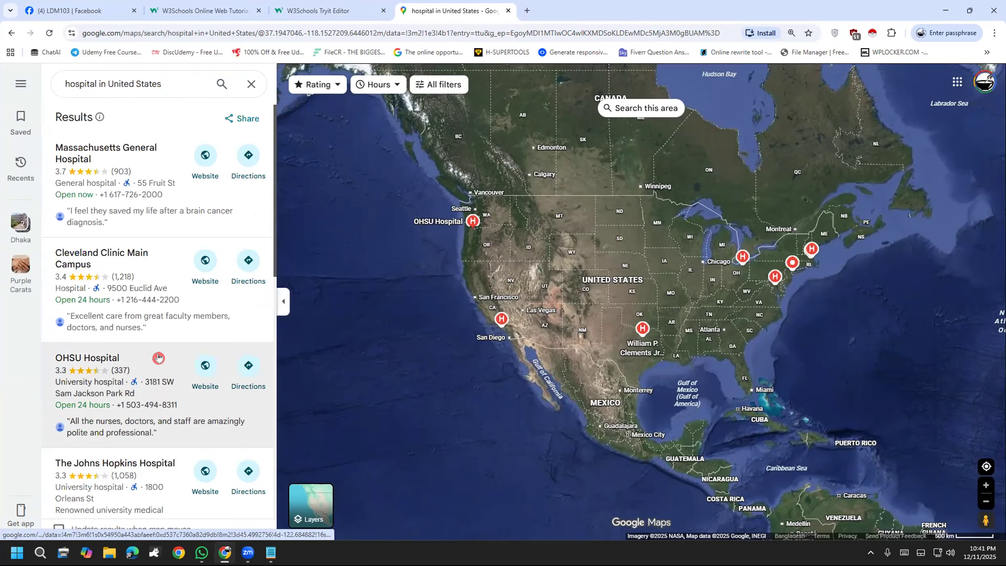
{"action": "scroll", "coordinate": [149, 242], "scroll_direction": "down", "scroll_amount": 6}
{"action": "scroll", "coordinate": [150, 241], "scroll_direction": "down", "scroll_amount": 7}
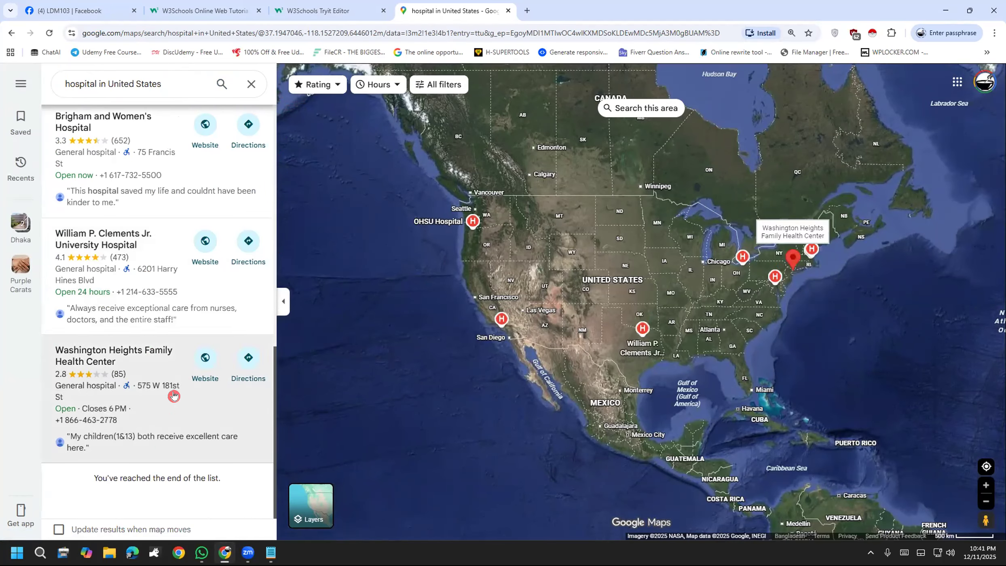
{"action": "scroll", "coordinate": [159, 297], "scroll_direction": "up", "scroll_amount": 12}
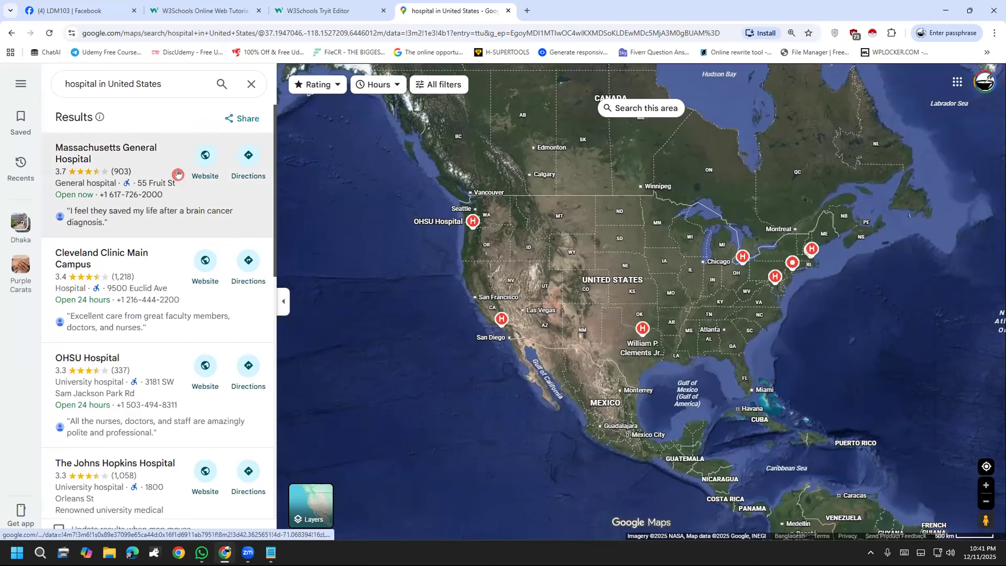
{"action": "scroll", "coordinate": [161, 405], "scroll_direction": "down", "scroll_amount": 12}
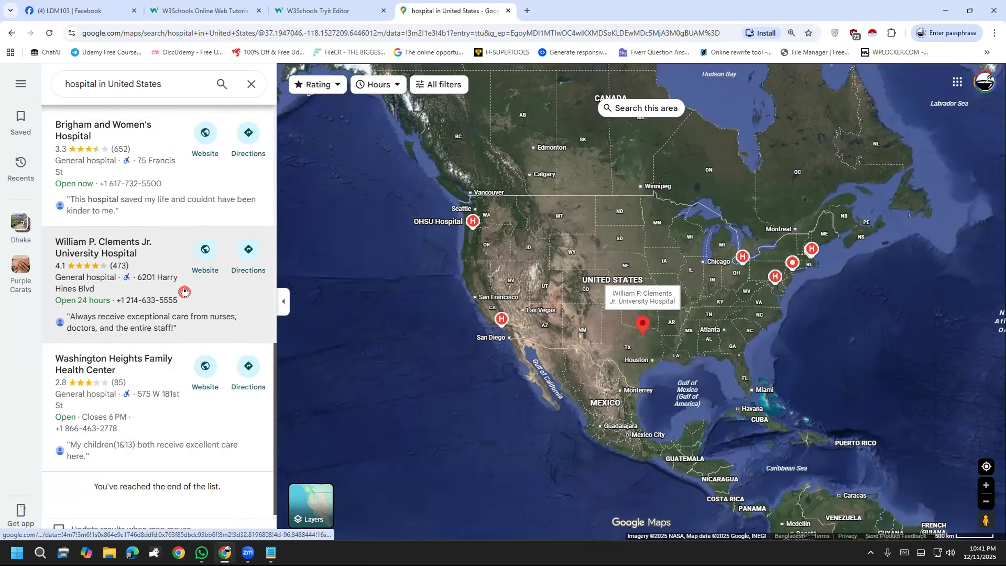
{"action": "scroll", "coordinate": [184, 287], "scroll_direction": "up", "scroll_amount": 12}
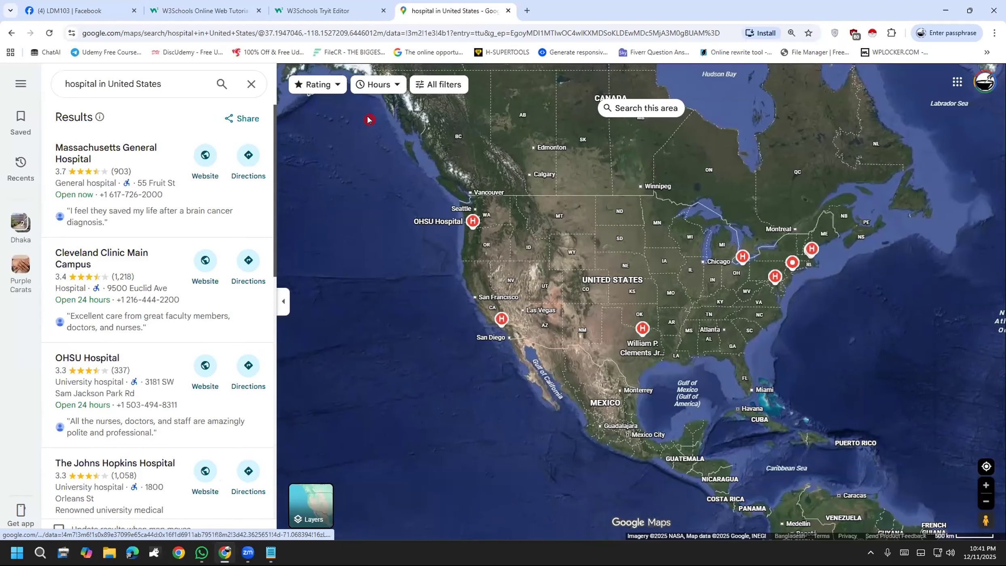
Rerun the "hospital in United States" search, then check the new results on the map and in the list.
{"action": "left_click", "coordinate": [94, 83]}
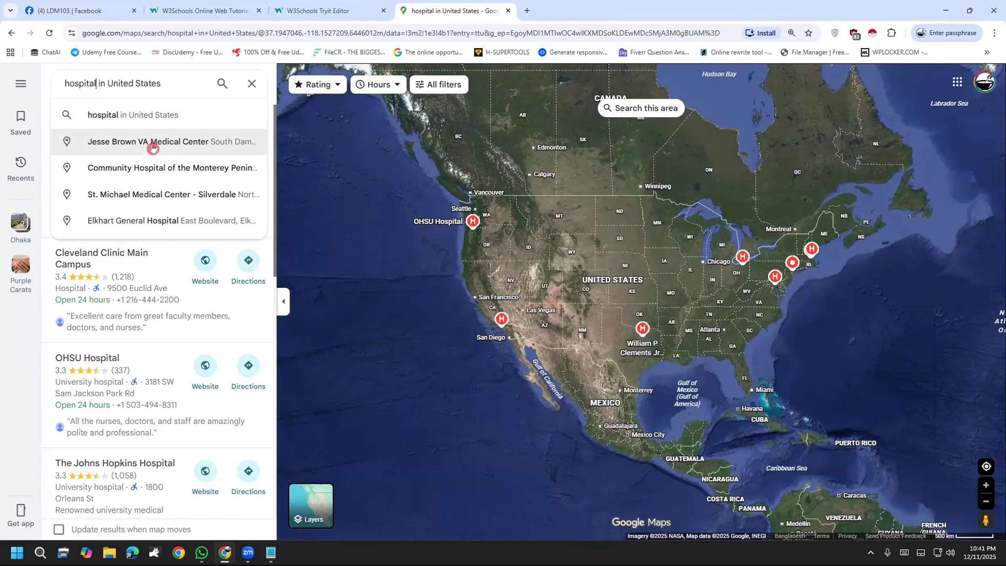
{"action": "left_click", "coordinate": [172, 116]}
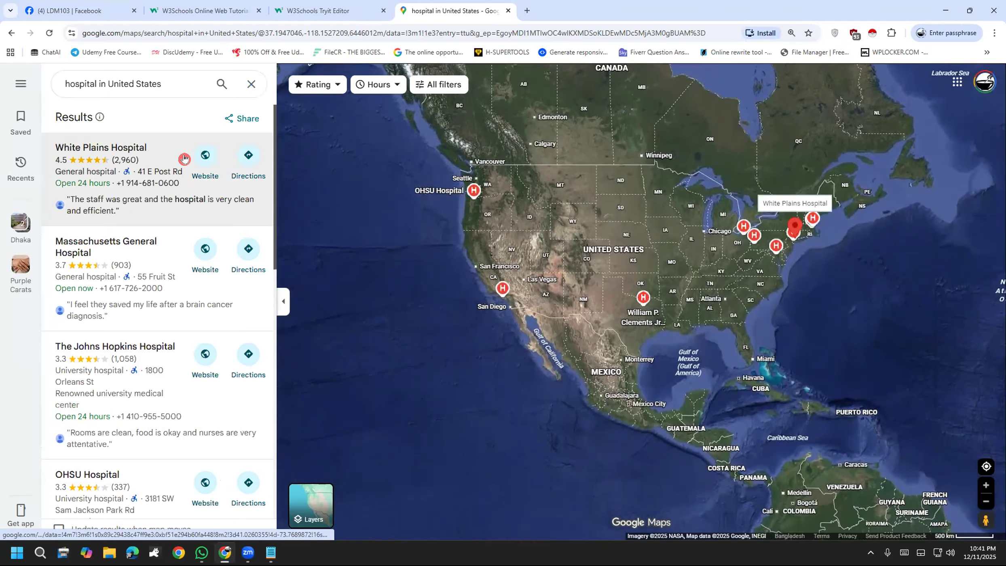
{"action": "scroll", "coordinate": [757, 232], "scroll_direction": "up", "scroll_amount": 5}
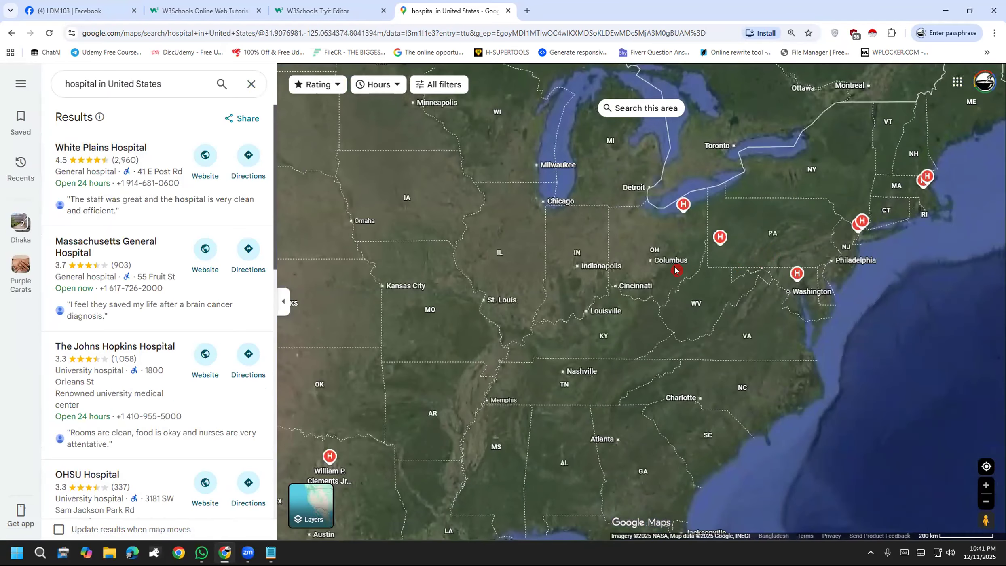
{"action": "scroll", "coordinate": [585, 267], "scroll_direction": "up", "scroll_amount": 3}
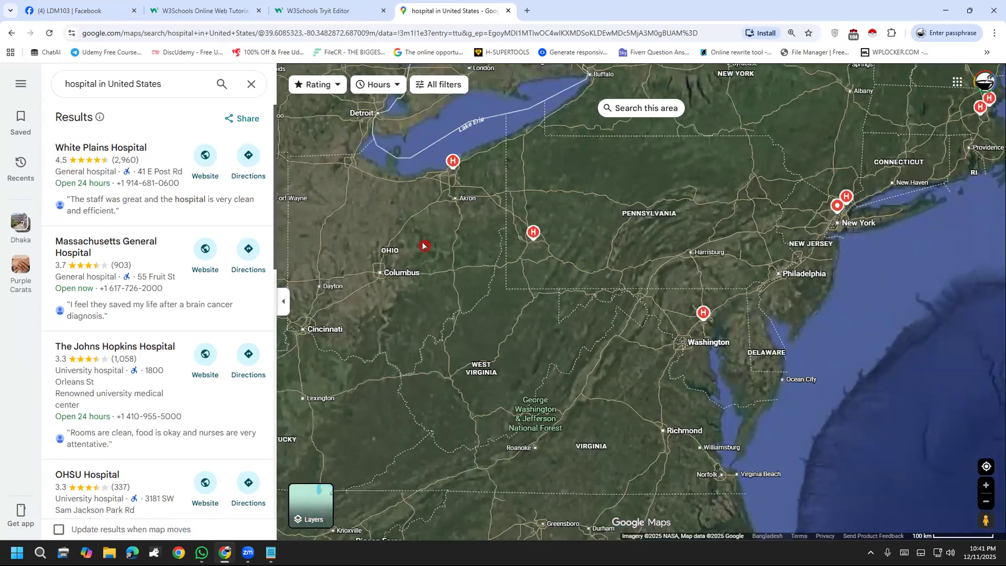
{"action": "scroll", "coordinate": [228, 211], "scroll_direction": "down", "scroll_amount": 3}
{"action": "scroll", "coordinate": [222, 217], "scroll_direction": "down", "scroll_amount": 12}
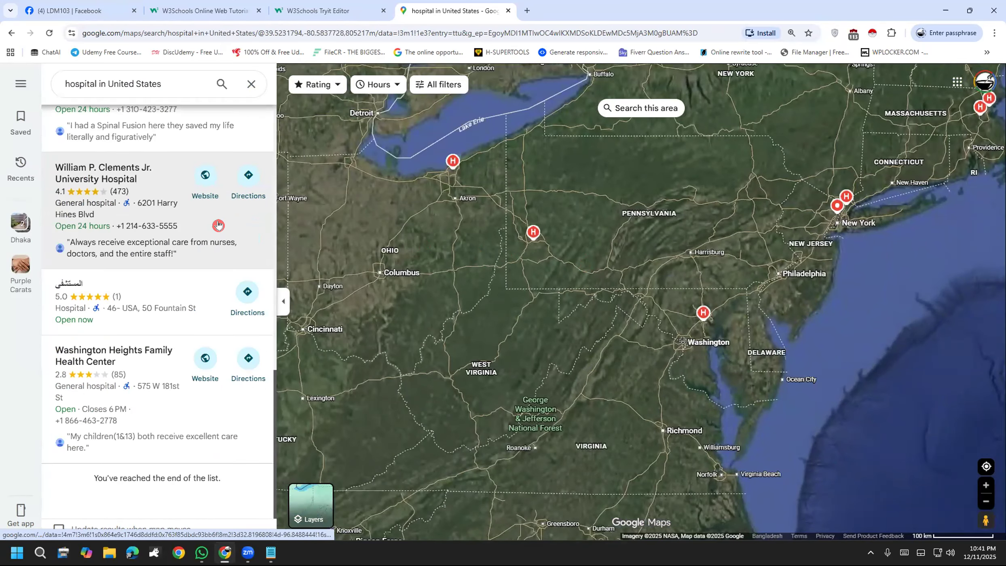
{"action": "scroll", "coordinate": [188, 474], "scroll_direction": "up", "scroll_amount": 15}
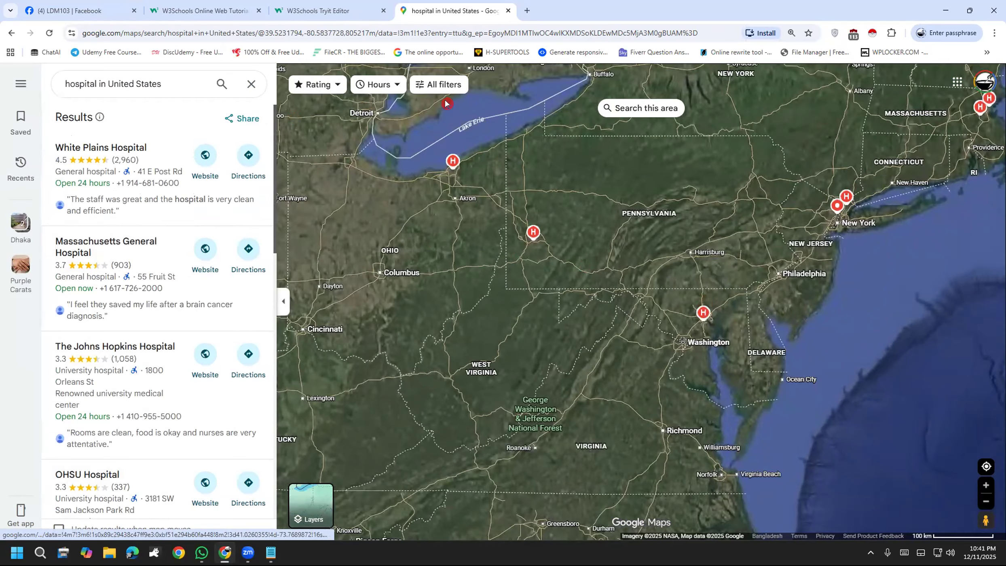
Launch Instant Data Scraper on the Maps page and change the detected table until it captures the hospital listings.
{"action": "left_click", "coordinate": [870, 36]}
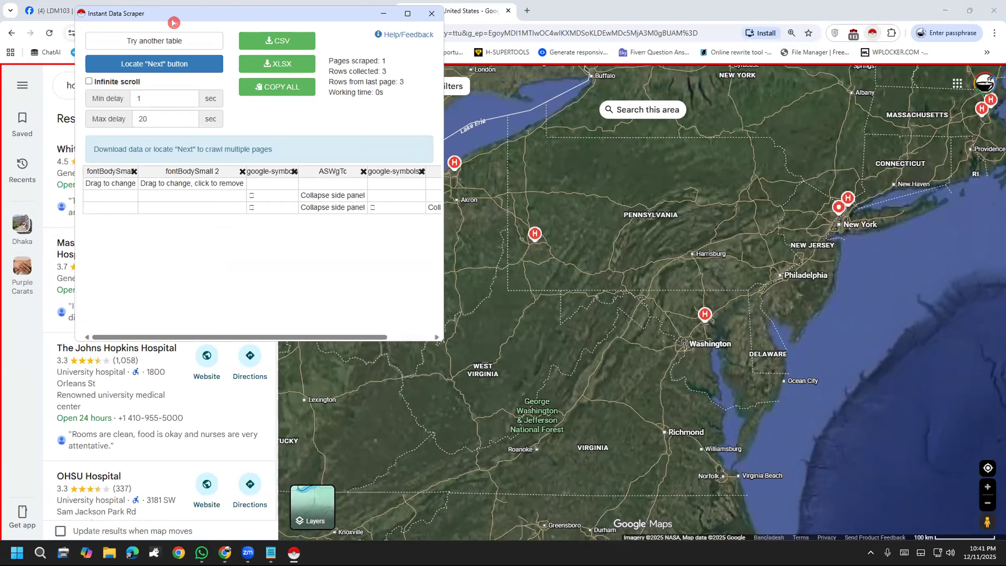
{"action": "left_click_drag", "start_coordinate": [175, 16], "coordinate": [527, 112]}
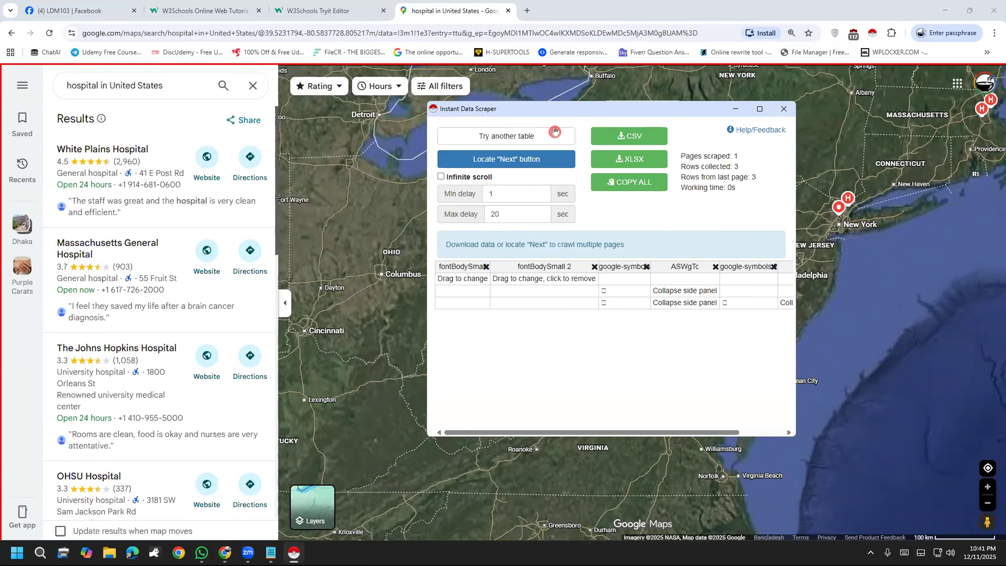
{"action": "left_click", "coordinate": [511, 139]}
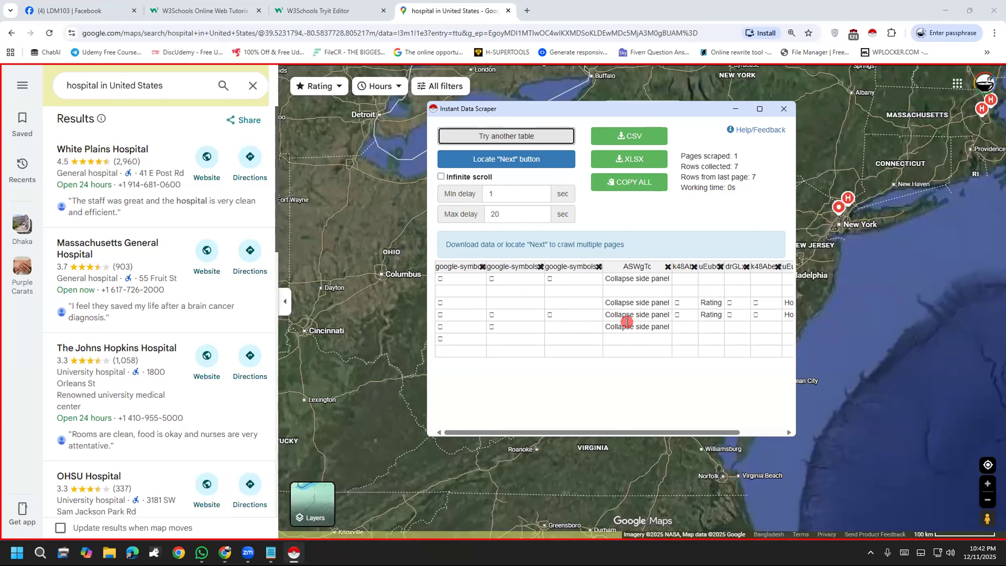
{"action": "left_click", "coordinate": [489, 142]}
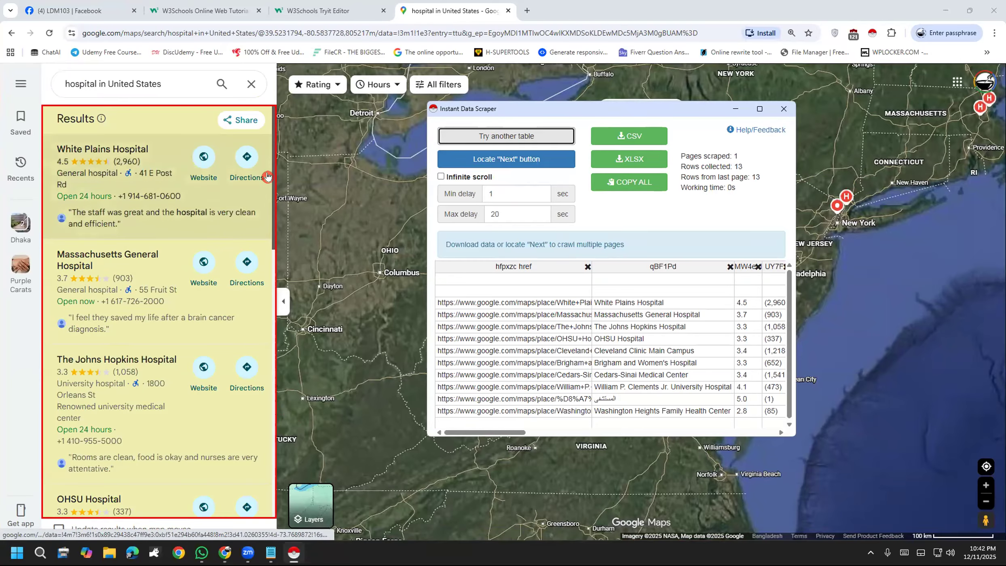
Check the scraped columns against the Maps listings and enable infinite scroll for the crawl.
{"action": "left_click_drag", "start_coordinate": [494, 435], "coordinate": [520, 435]}
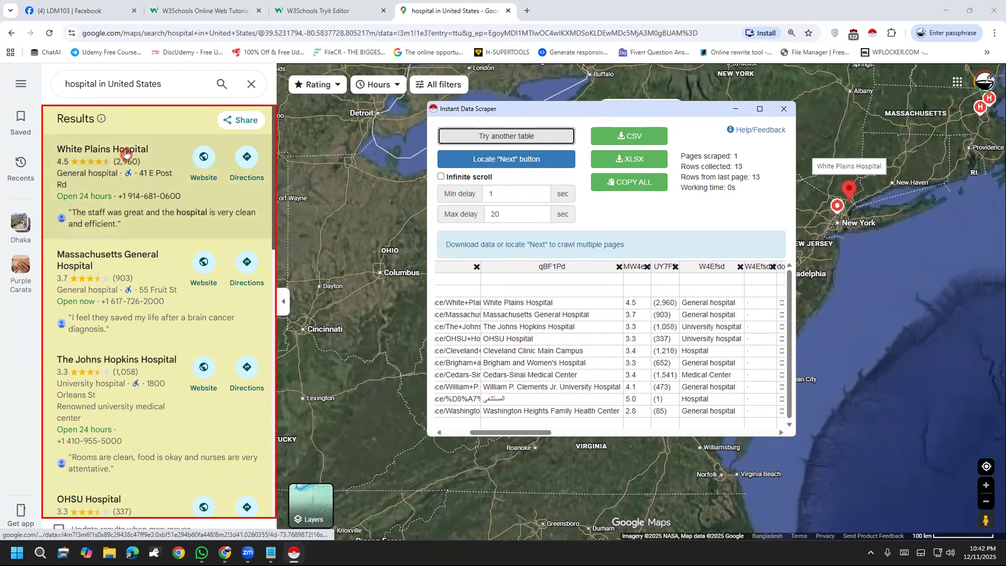
{"action": "left_click", "coordinate": [487, 302]}
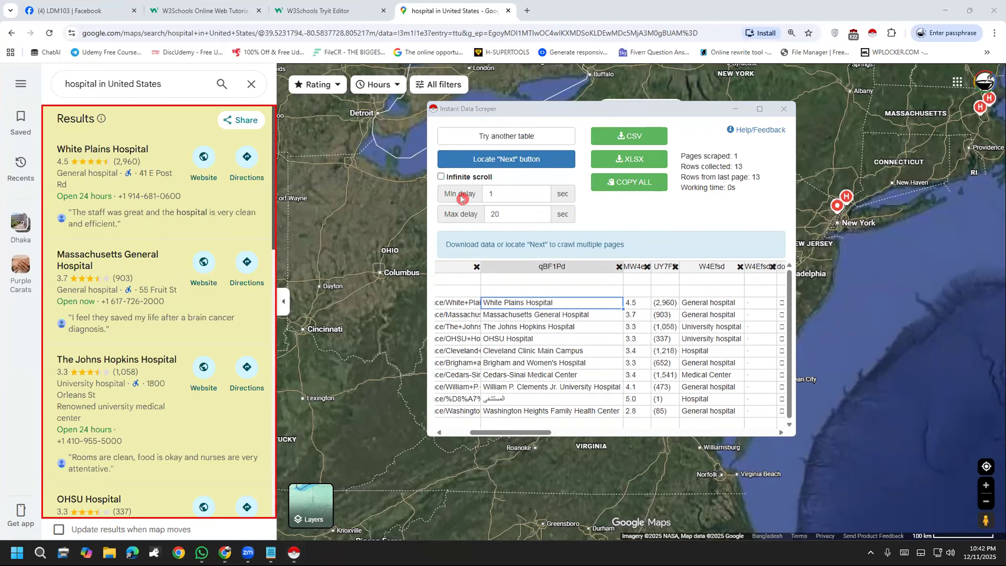
{"action": "left_click", "coordinate": [441, 179]}
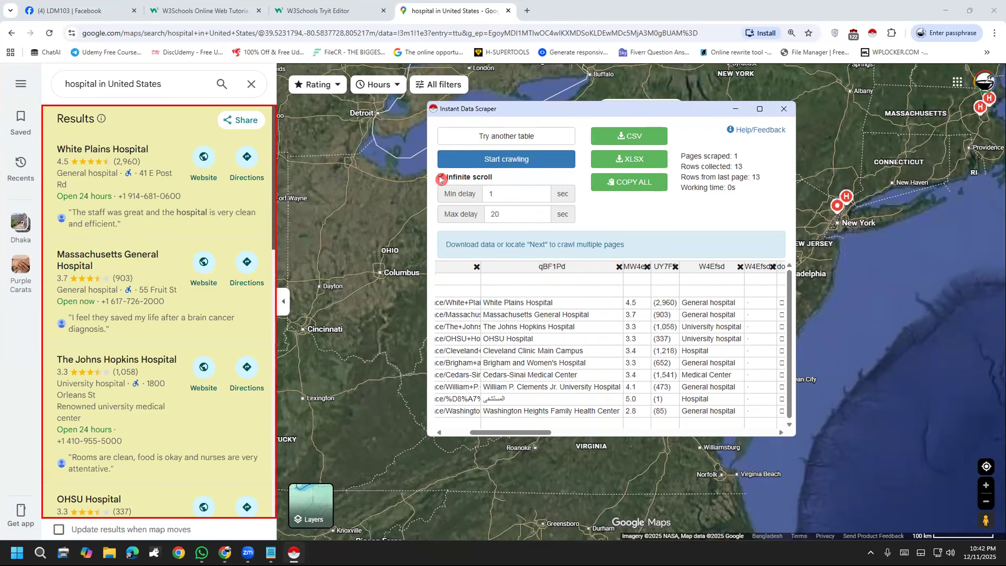
{"action": "left_click_drag", "start_coordinate": [513, 433], "coordinate": [461, 432]}
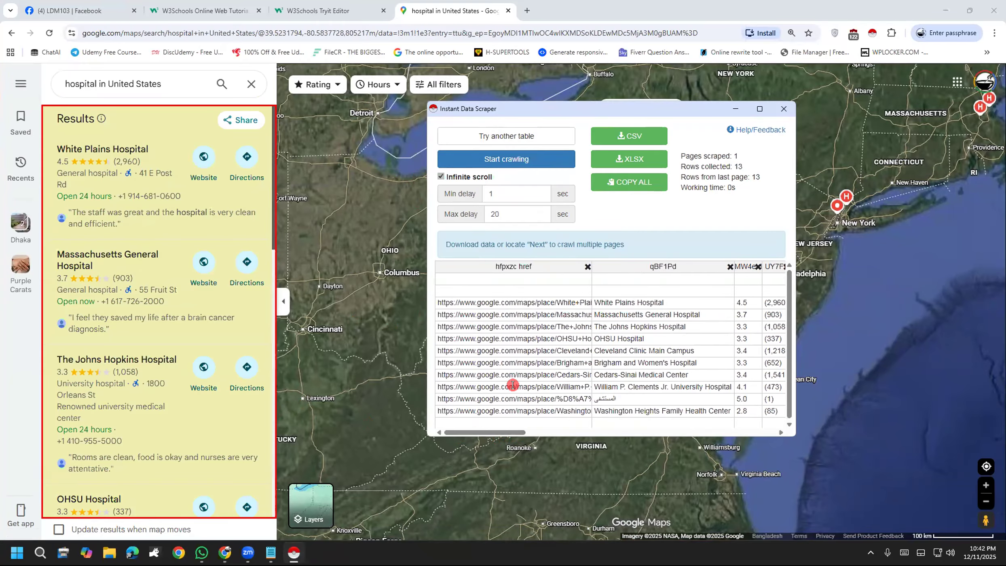
Crawl the hospital listings with infinite scroll until the crawl ends, and download the scraped data as an XLSX file.
{"action": "left_click", "coordinate": [502, 160]}
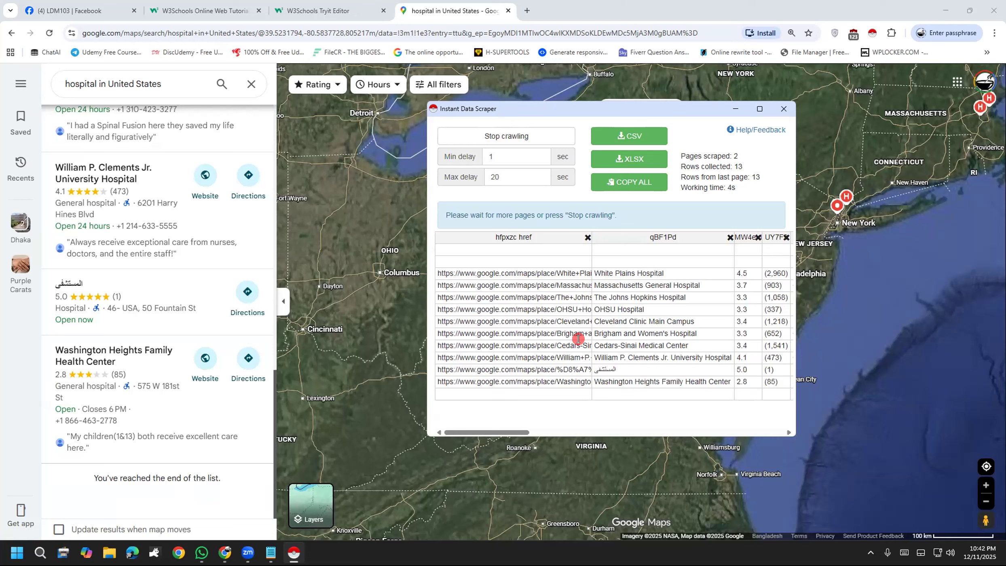
{"action": "left_click_drag", "start_coordinate": [471, 245], "coordinate": [573, 243]}
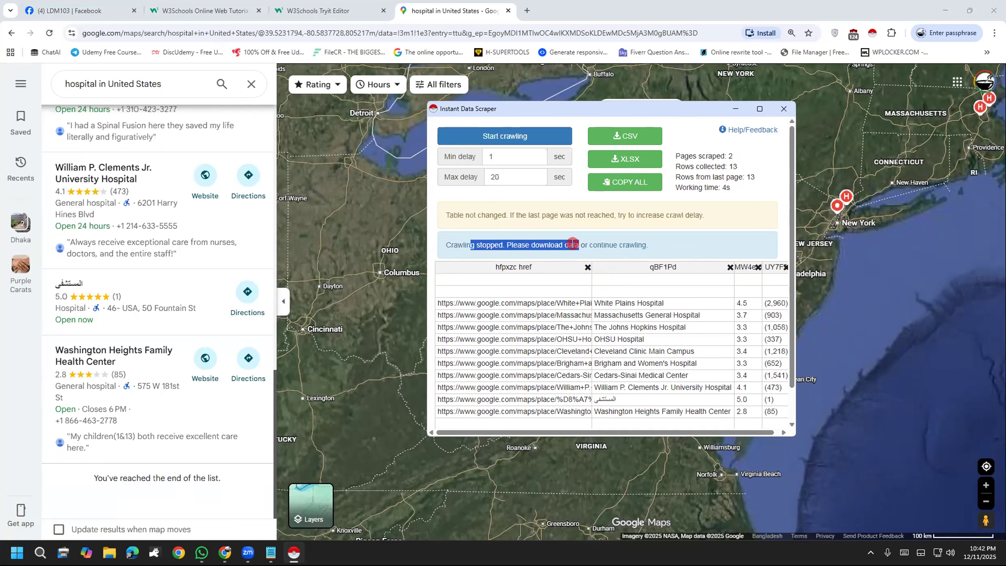
{"action": "left_click", "coordinate": [573, 244]}
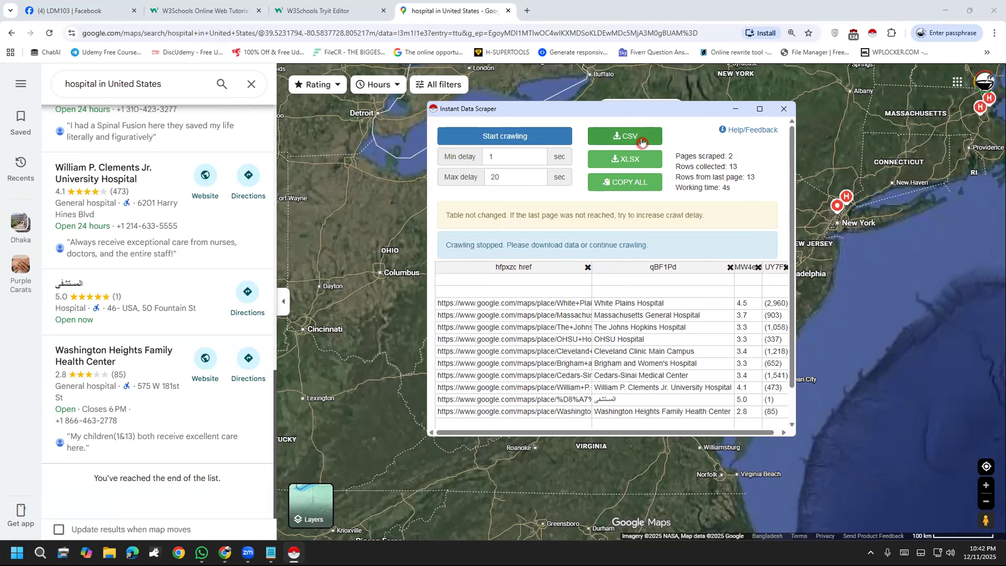
{"action": "left_click", "coordinate": [637, 160]}
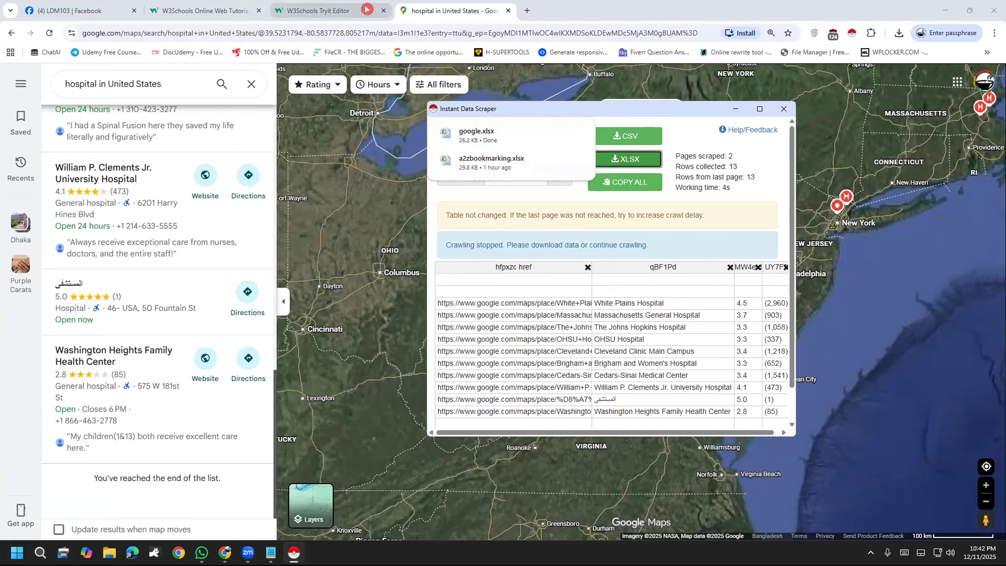
Close the Maps page and create a blank Google Sheets spreadsheet in a new browser tab.
{"action": "left_click", "coordinate": [524, 9]}
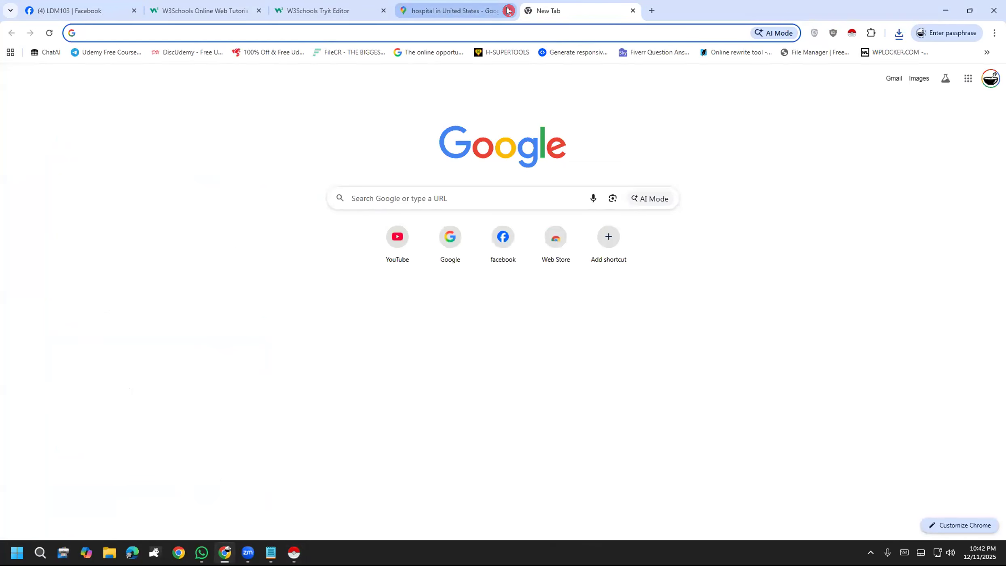
{"action": "left_click", "coordinate": [509, 11]}
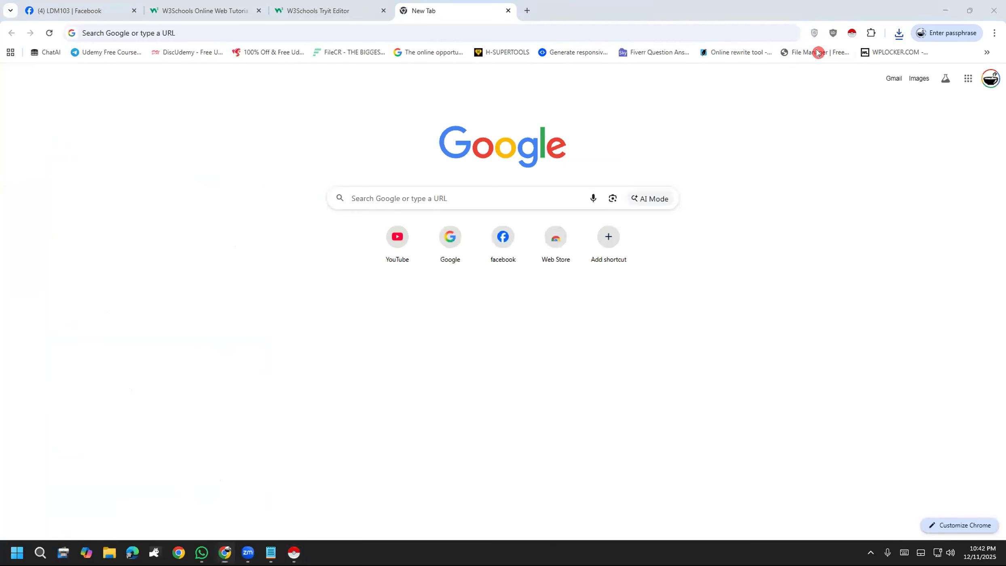
{"action": "left_click", "coordinate": [967, 79]}
{"action": "left_click", "coordinate": [967, 79]}
{"action": "left_click", "coordinate": [966, 80]}
{"action": "scroll", "coordinate": [894, 161], "scroll_direction": "down", "scroll_amount": 5}
{"action": "left_click", "coordinate": [866, 162]}
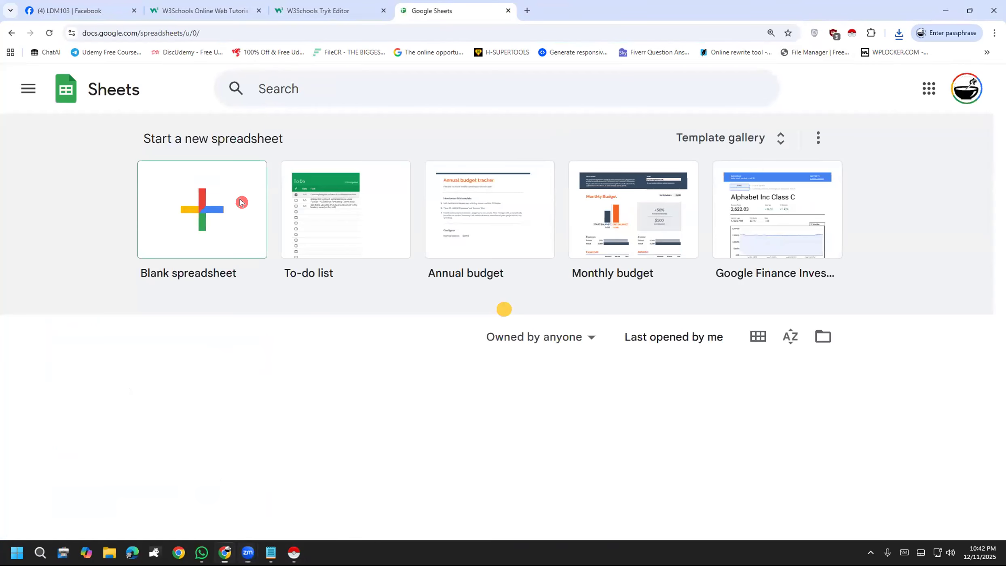
{"action": "left_click", "coordinate": [240, 202]}
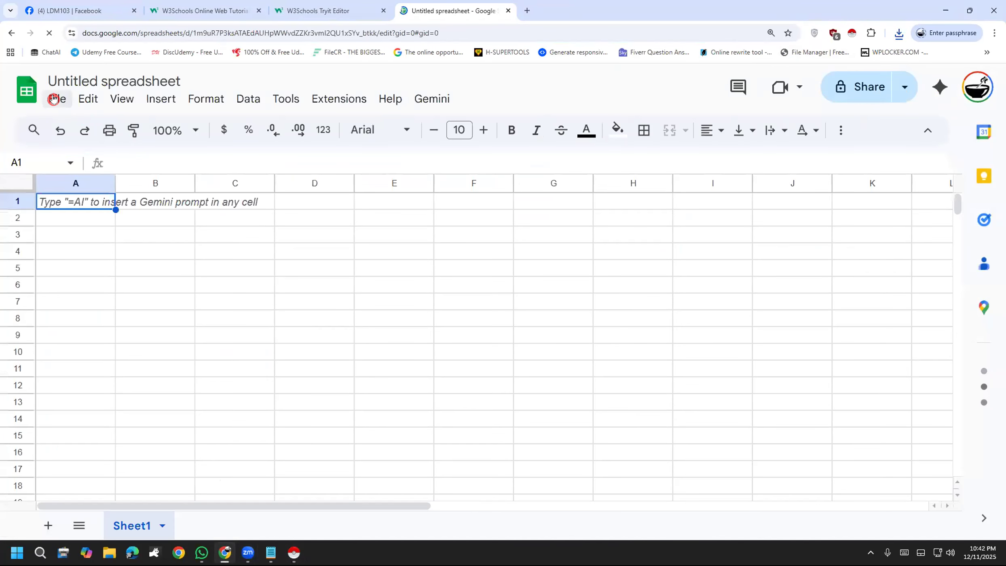
Import google.xlsx from the Downloads folder into the blank spreadsheet with the Replace spreadsheet option.
{"action": "left_click", "coordinate": [57, 99]}
{"action": "left_click", "coordinate": [99, 175]}
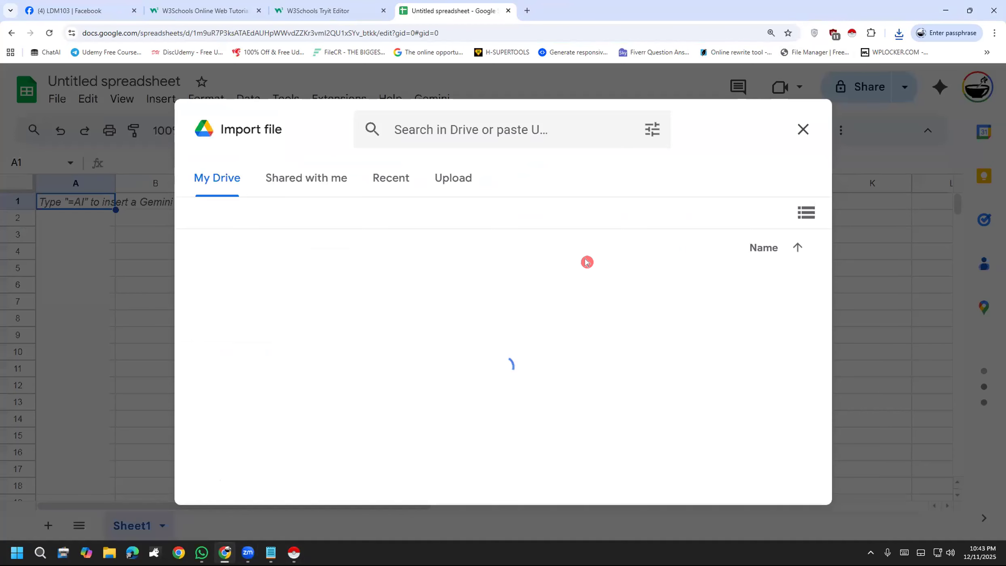
{"action": "left_click", "coordinate": [463, 178]}
{"action": "left_click", "coordinate": [479, 417]}
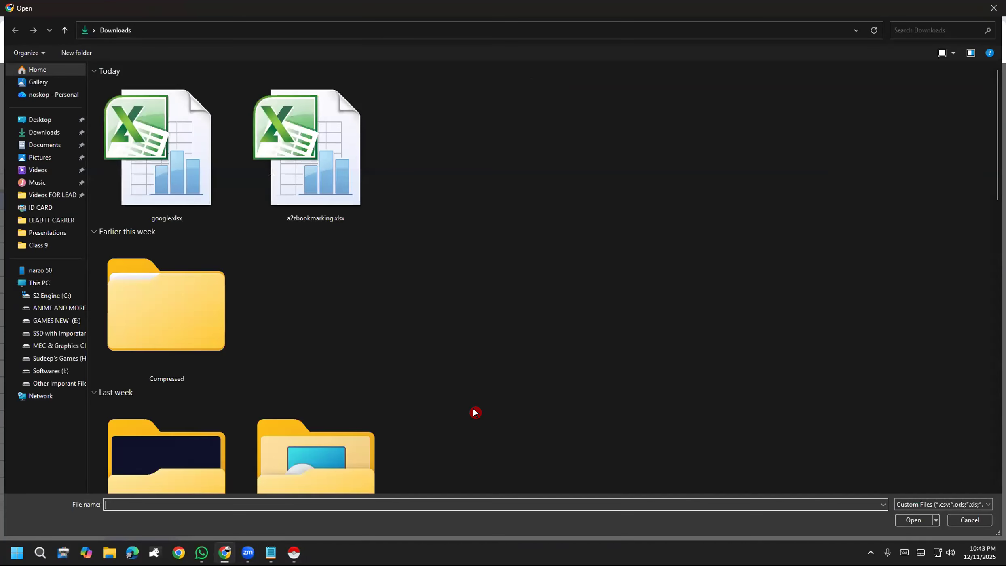
{"action": "double_click", "coordinate": [189, 184]}
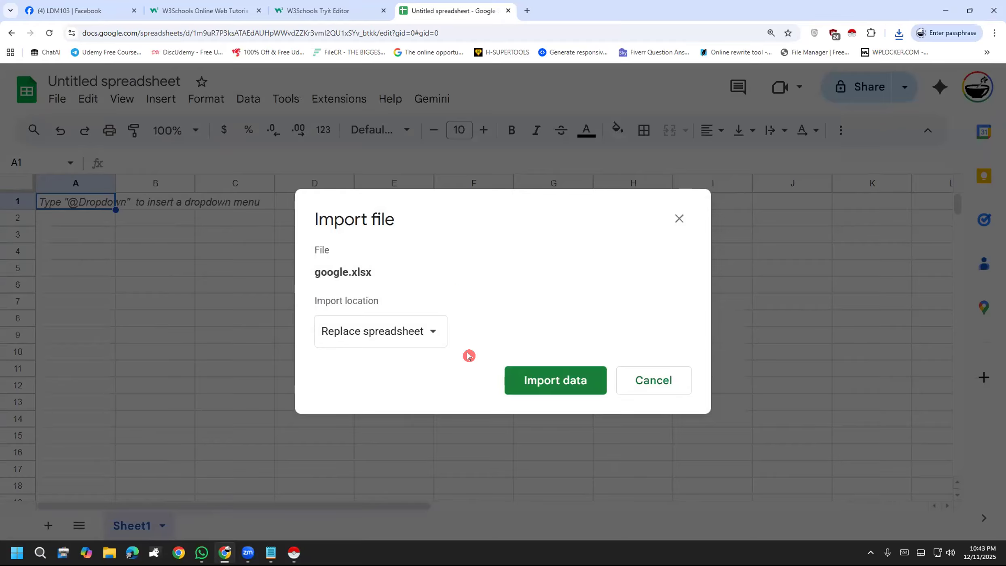
{"action": "left_click", "coordinate": [513, 380]}
{"action": "left_click", "coordinate": [330, 10]}
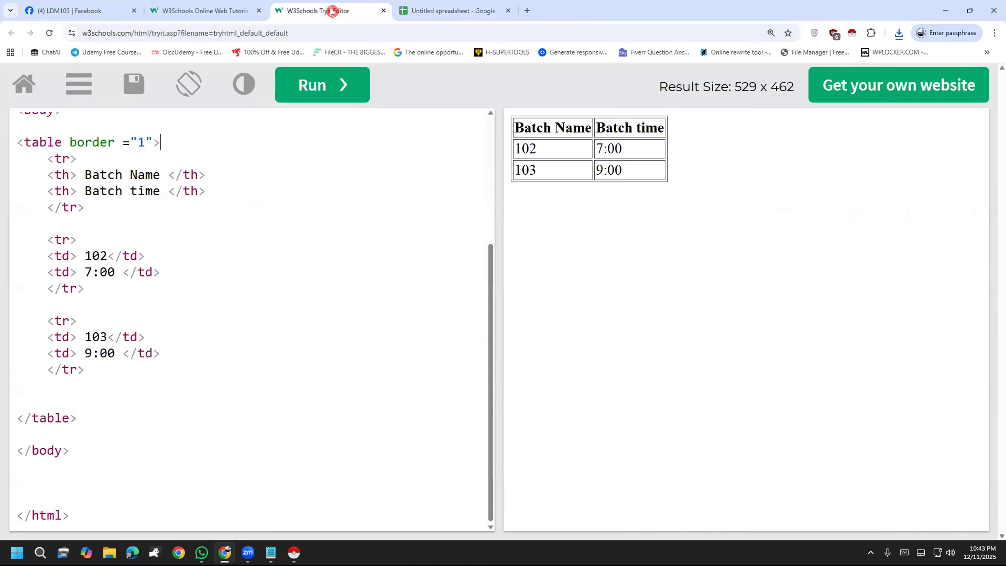
{"action": "left_click", "coordinate": [410, 11]}
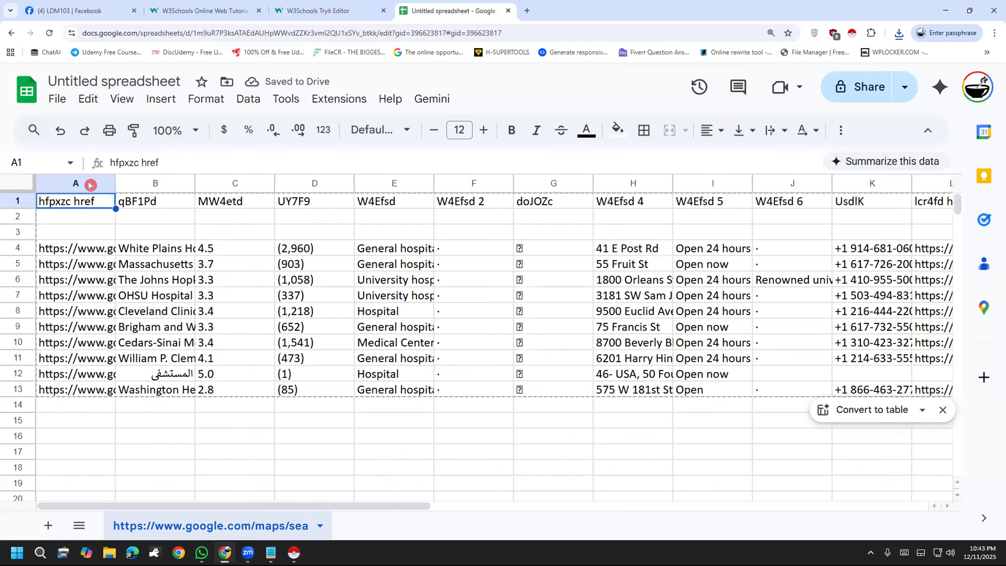
Widen column A to check the Google Maps place links, and delete that "hfpxzc href" column.
{"action": "left_click", "coordinate": [89, 181]}
{"action": "left_click_drag", "start_coordinate": [112, 182], "coordinate": [309, 184]}
{"action": "left_click", "coordinate": [303, 186]}
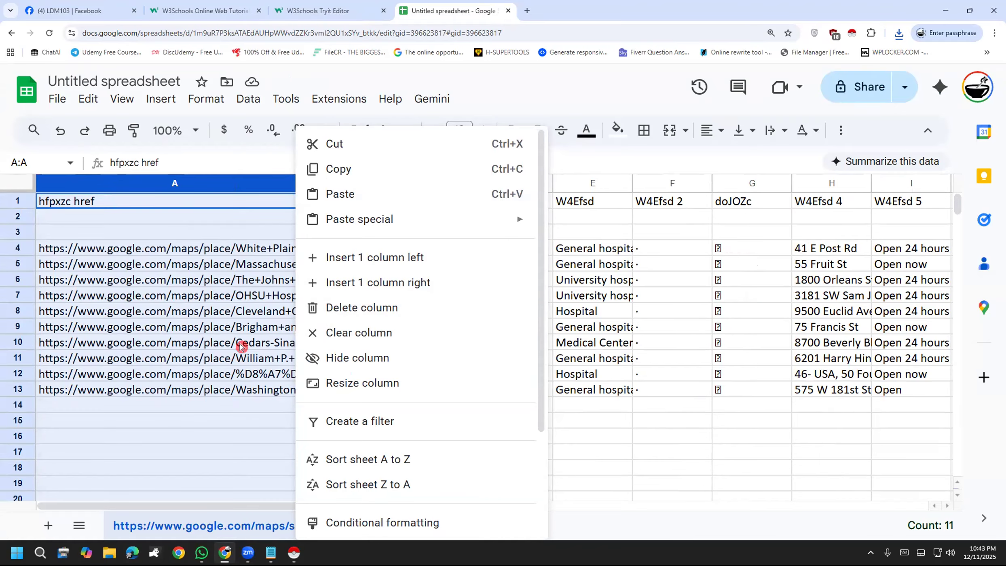
{"action": "left_click", "coordinate": [335, 309]}
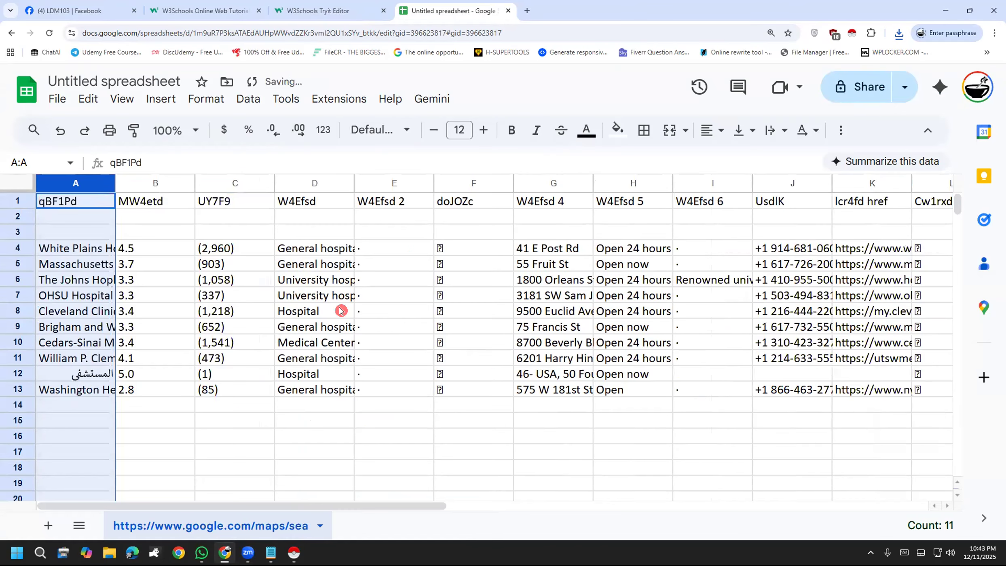
Fit column A to the hospital names and change its header to "Name".
{"action": "double_click", "coordinate": [109, 183]}
{"action": "double_click", "coordinate": [119, 204]}
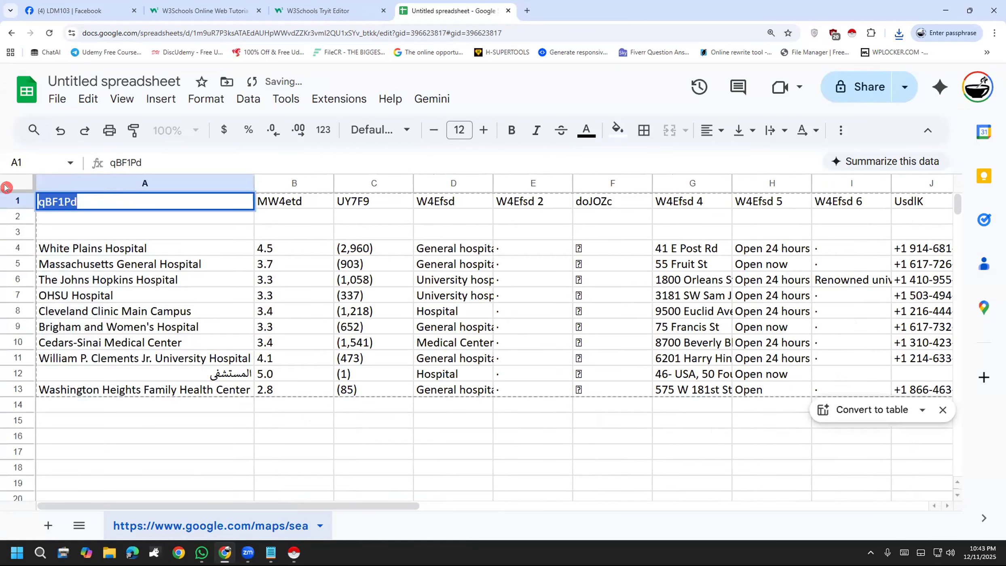
{"action": "type", "text": "Name"}
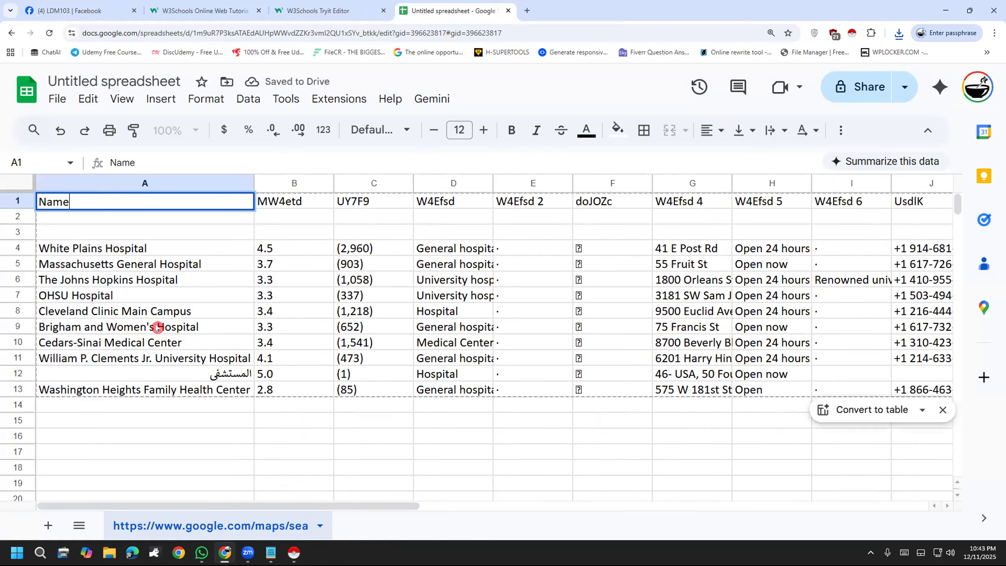
{"action": "left_click", "coordinate": [169, 476]}
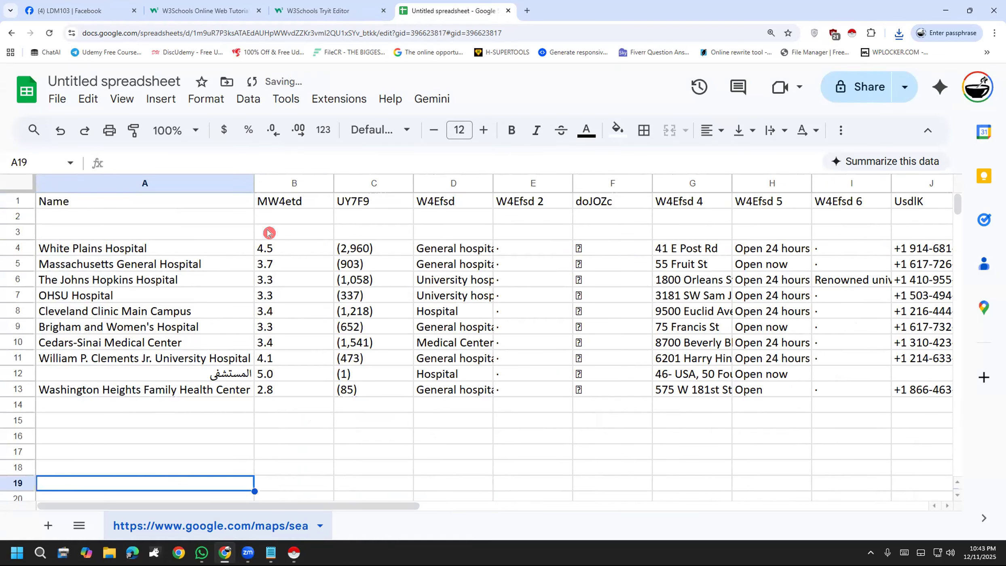
Delete columns B and C, which hold the ratings and review counts.
{"action": "left_click", "coordinate": [273, 178]}
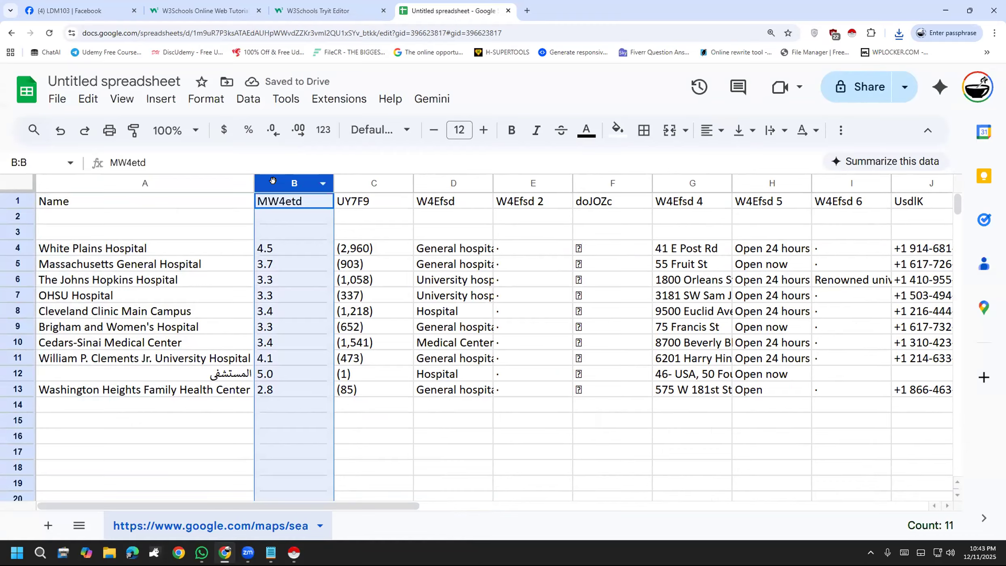
{"action": "left_click", "coordinate": [369, 179], "text": "shift"}
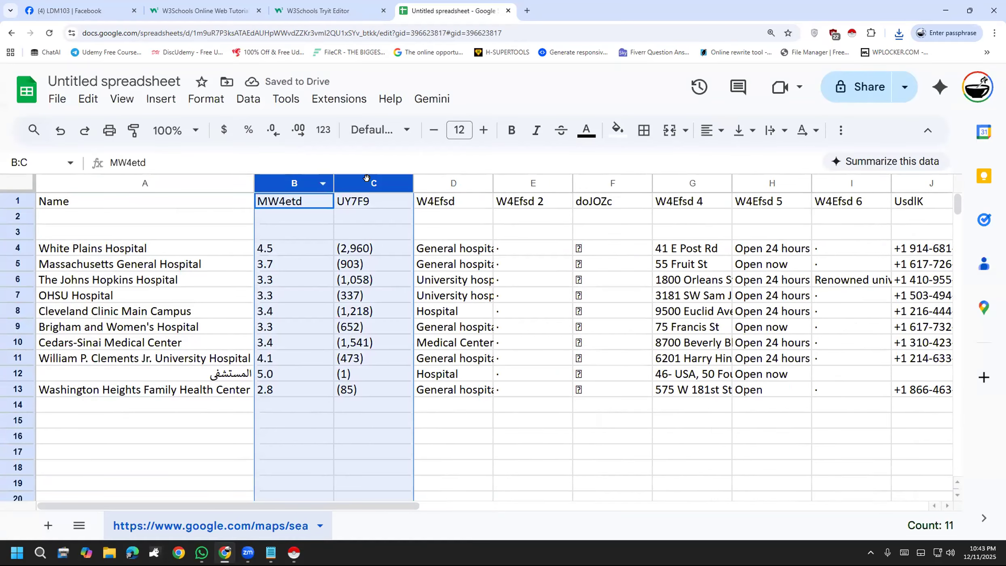
{"action": "right_click", "coordinate": [404, 185]}
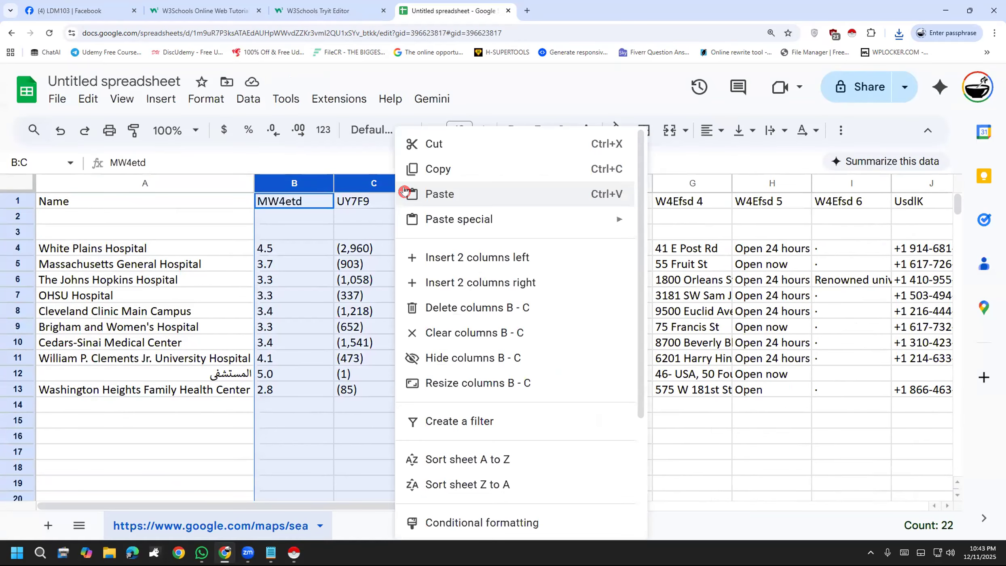
{"action": "left_click", "coordinate": [455, 299]}
Change the header of the hospital type column B to "Category".
{"action": "left_click", "coordinate": [302, 204]}
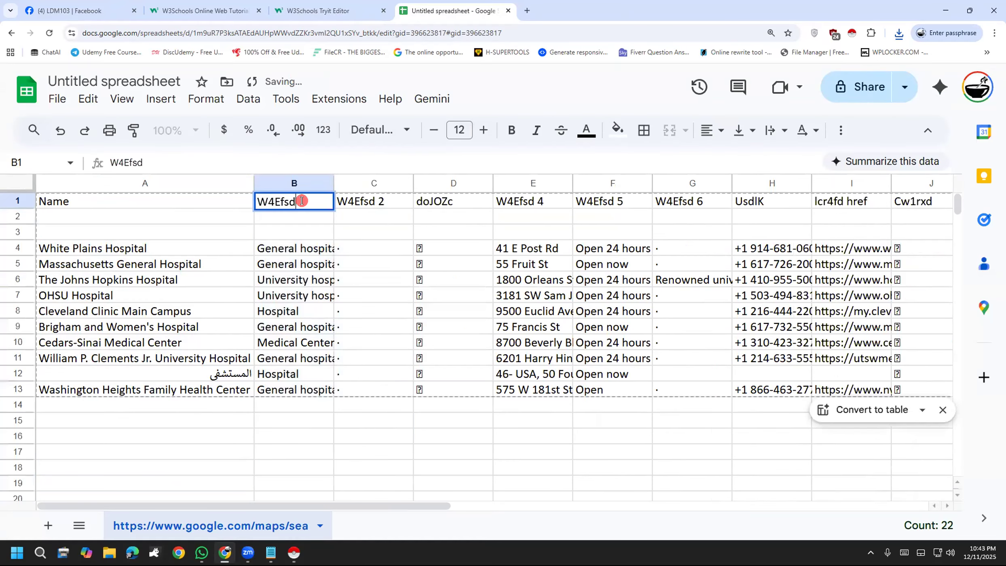
{"action": "type", "text": "Category"}
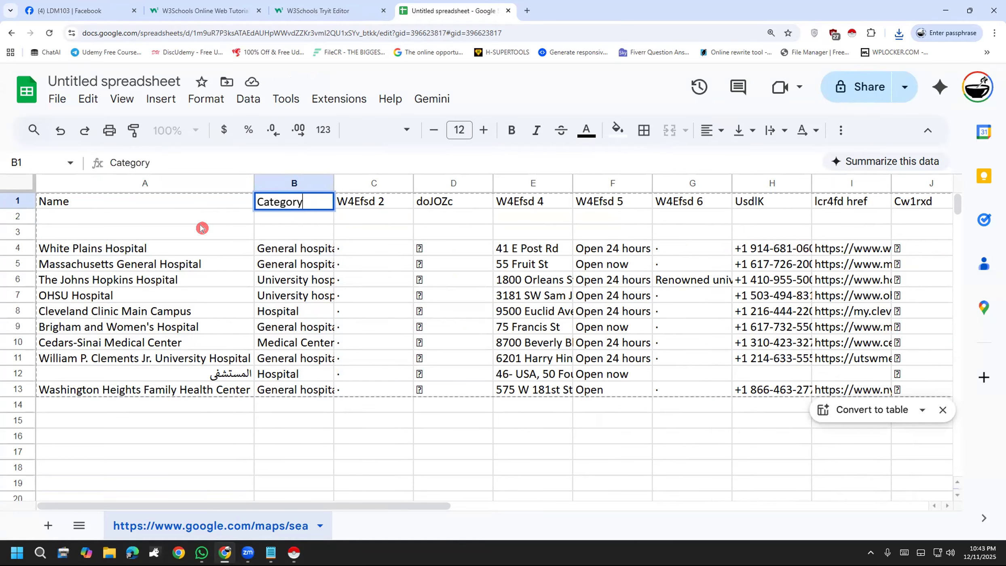
{"action": "left_click", "coordinate": [347, 469]}
Delete the two symbol-only columns C and D, headed "W4Efsd 2" and "doJOZc".
{"action": "left_click", "coordinate": [341, 202]}
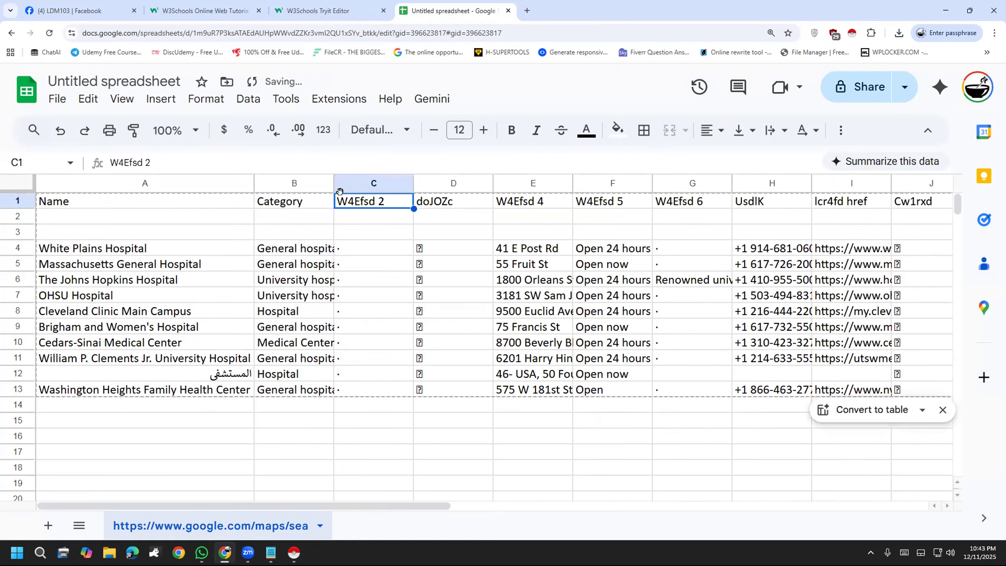
{"action": "left_click", "coordinate": [344, 181]}
{"action": "left_click", "coordinate": [441, 182], "text": "shift"}
{"action": "right_click", "coordinate": [434, 183]}
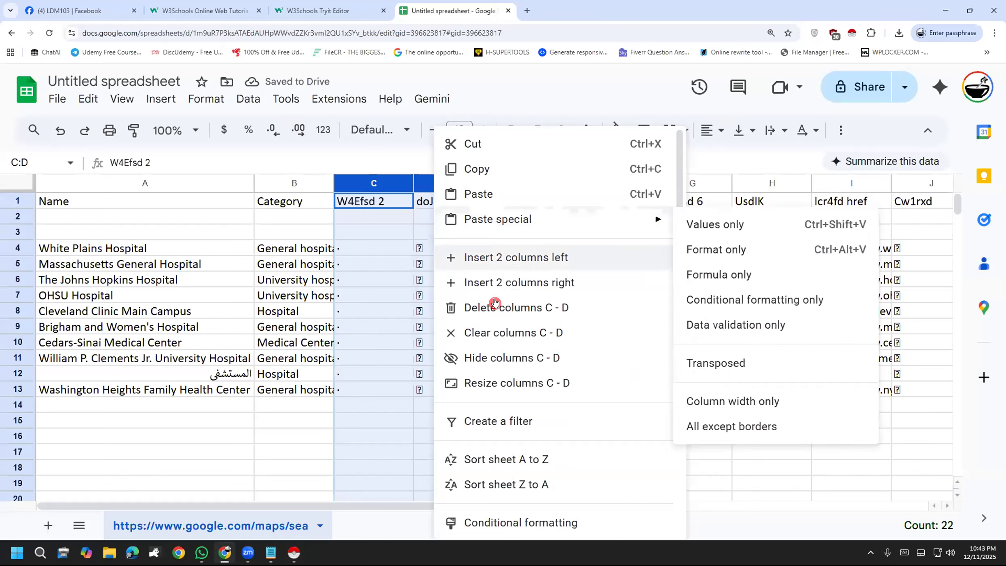
{"action": "left_click", "coordinate": [510, 308]}
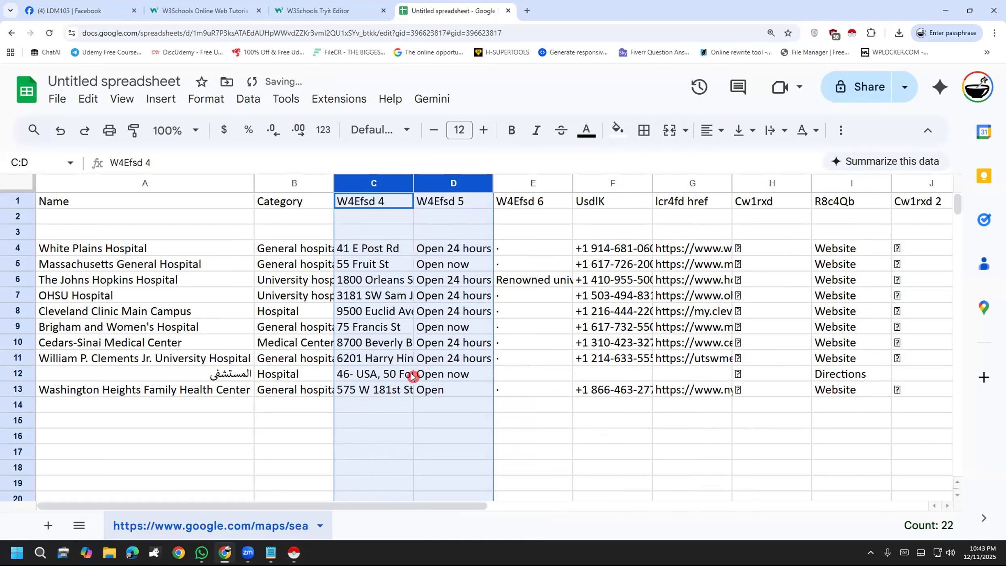
Change the address column's header to "Location" and fit columns B and C to their contents.
{"action": "double_click", "coordinate": [385, 203]}
{"action": "left_click_drag", "start_coordinate": [396, 199], "coordinate": [290, 206]}
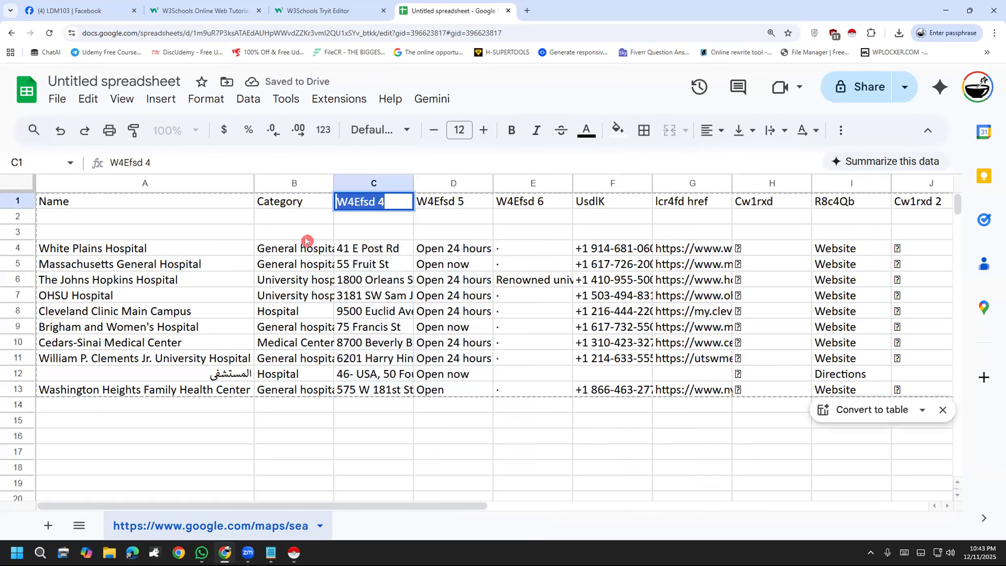
{"action": "type", "text": ":L"}
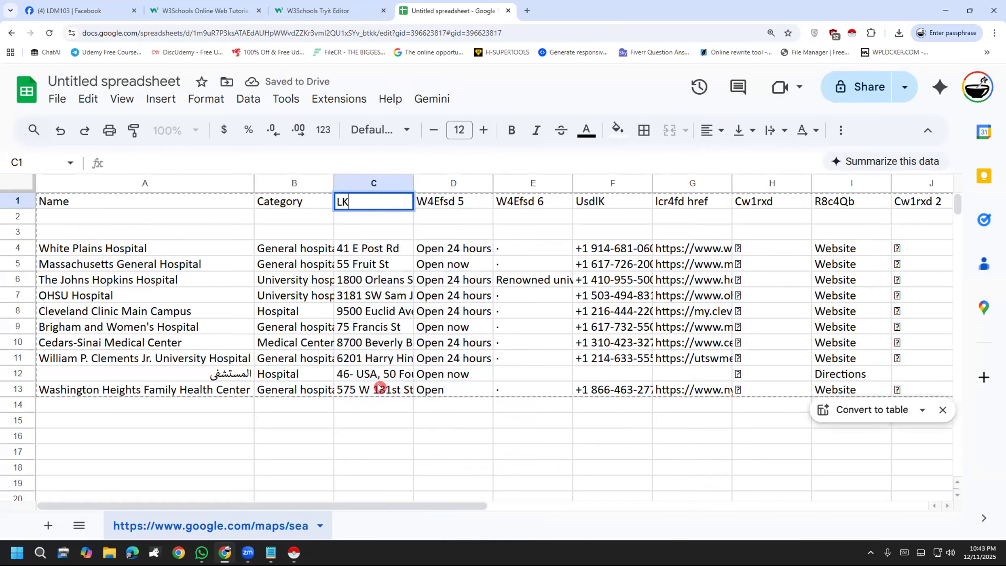
{"action": "type", "text": "ocation"}
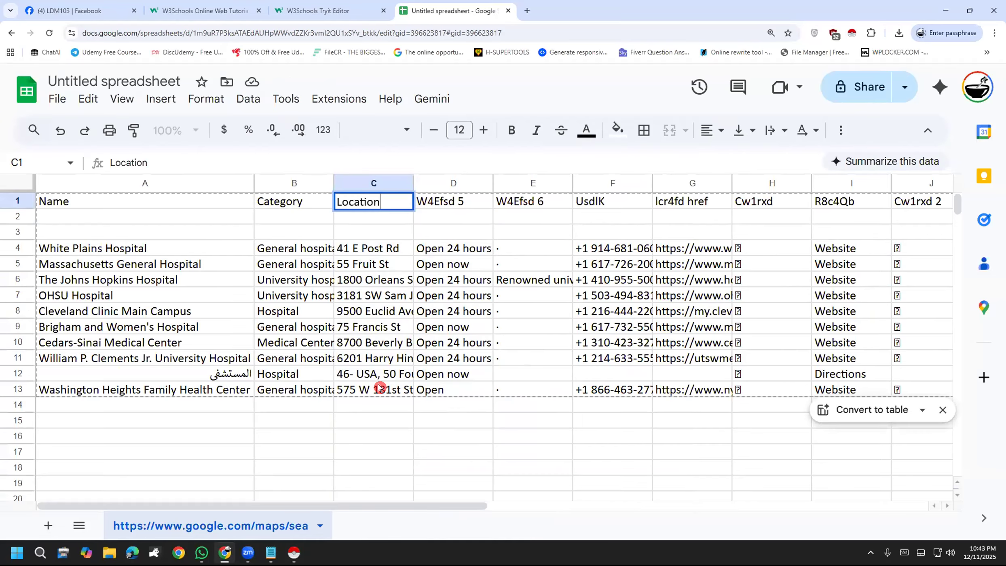
{"action": "left_click", "coordinate": [385, 452]}
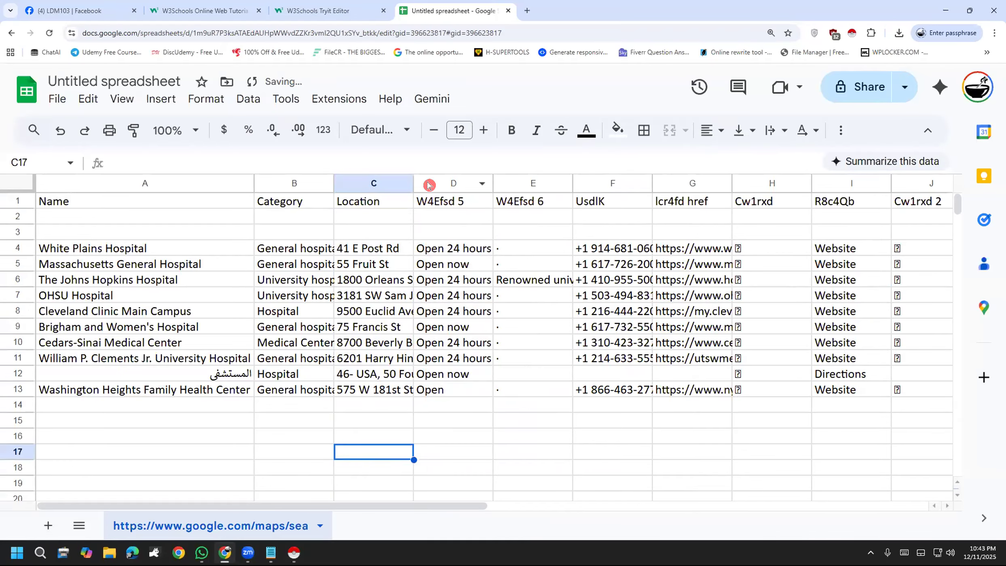
{"action": "double_click", "coordinate": [411, 178]}
{"action": "double_click", "coordinate": [334, 183]}
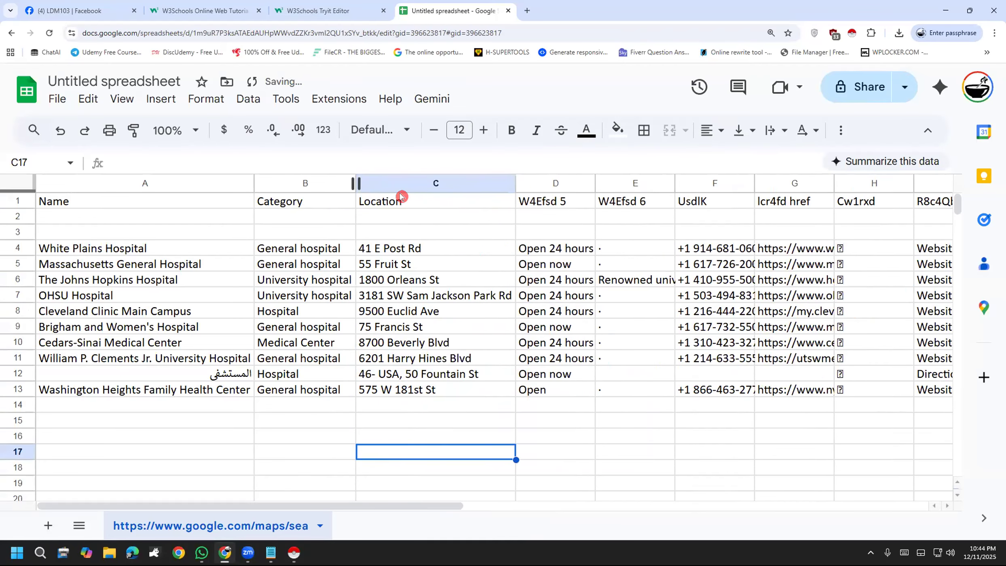
Change the header of column D, which holds the open status, to "Opening Hours".
{"action": "left_click_drag", "start_coordinate": [320, 506], "coordinate": [394, 507]}
{"action": "double_click", "coordinate": [411, 203]}
{"action": "left_click_drag", "start_coordinate": [410, 201], "coordinate": [309, 203]}
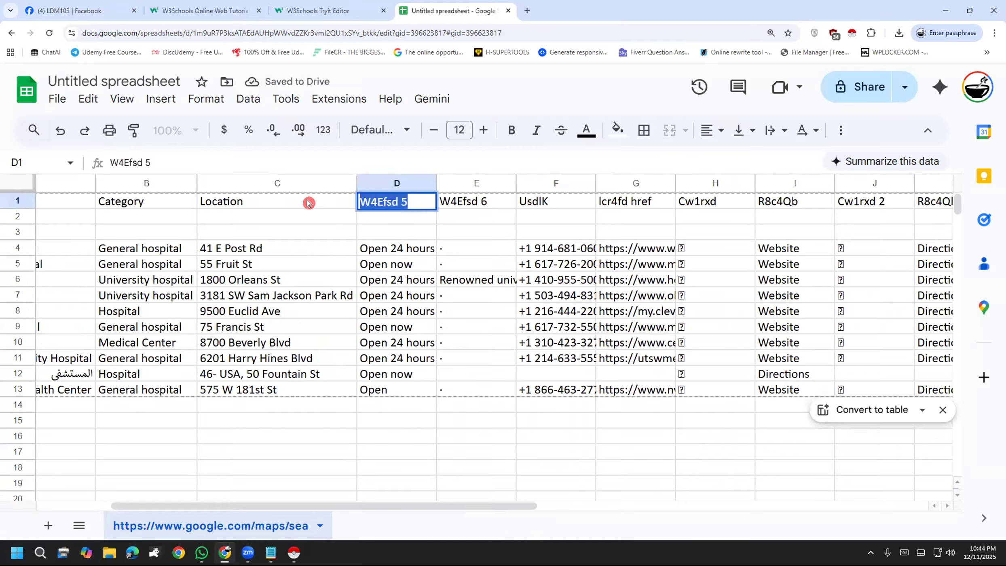
{"action": "type", "text": "Opening"}
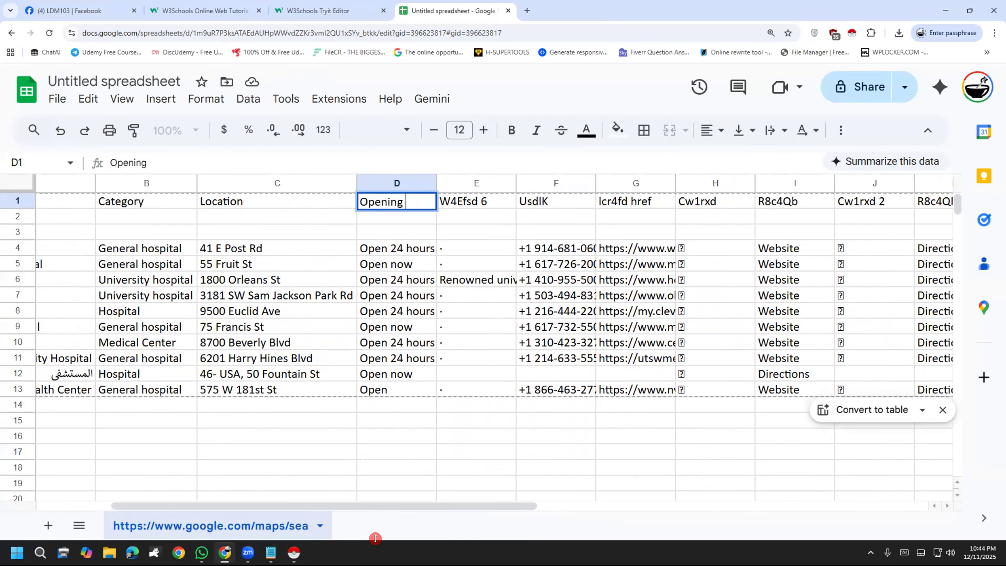
{"action": "type", "text": " Hours"}
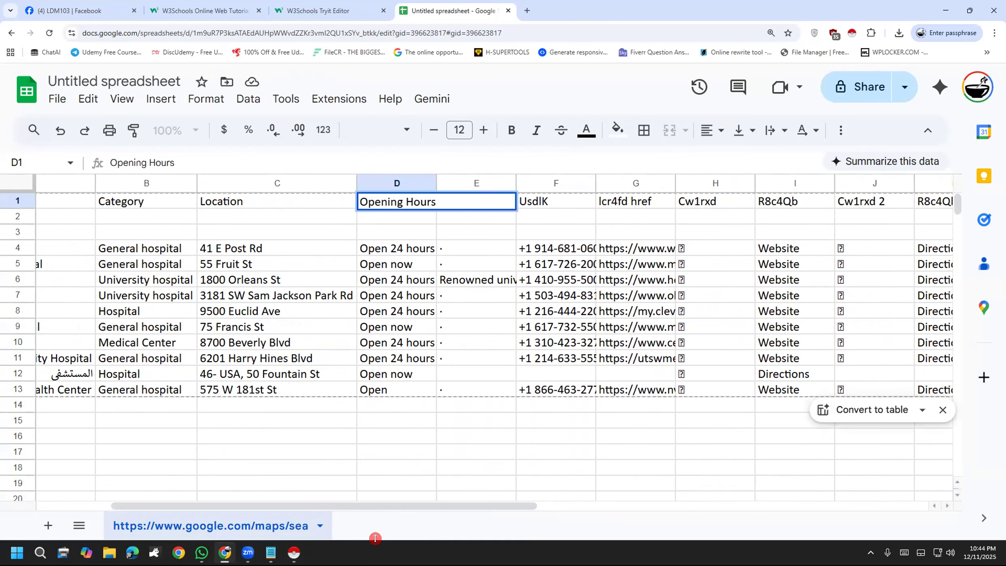
{"action": "left_click", "coordinate": [391, 439]}
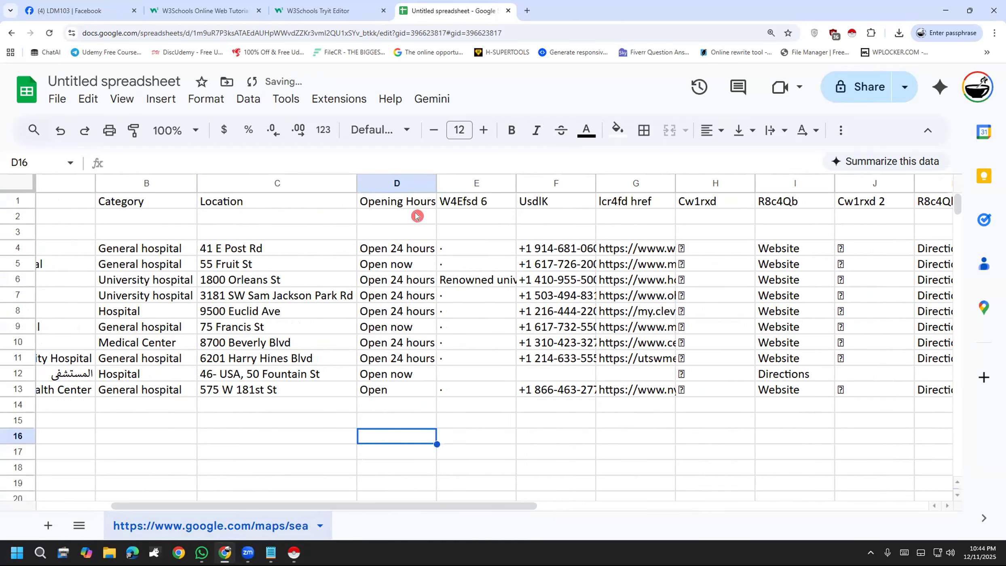
Fit the Opening Hours column to its contents and delete column E, headed "W4Efsd 6".
{"action": "double_click", "coordinate": [436, 178]}
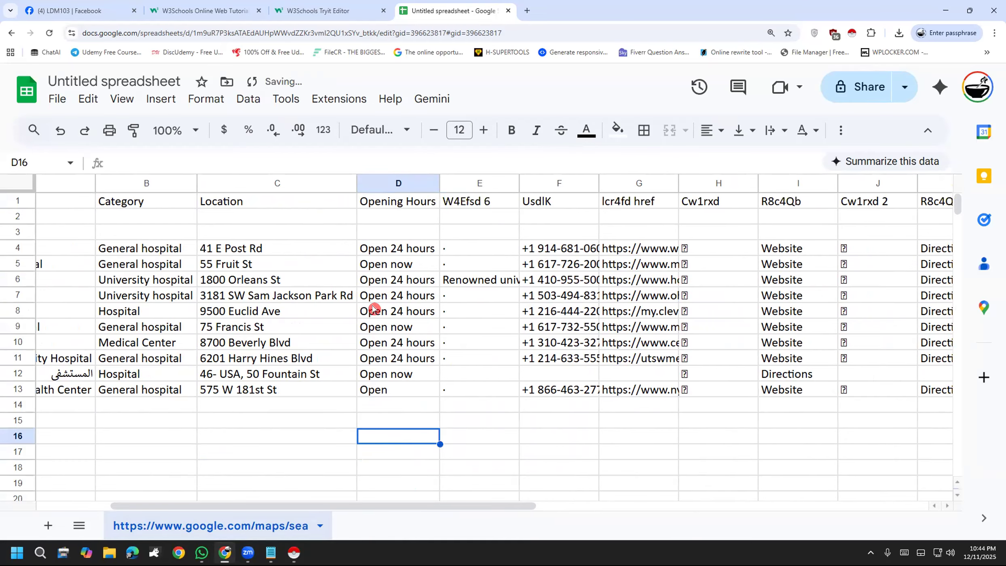
{"action": "left_click", "coordinate": [453, 178]}
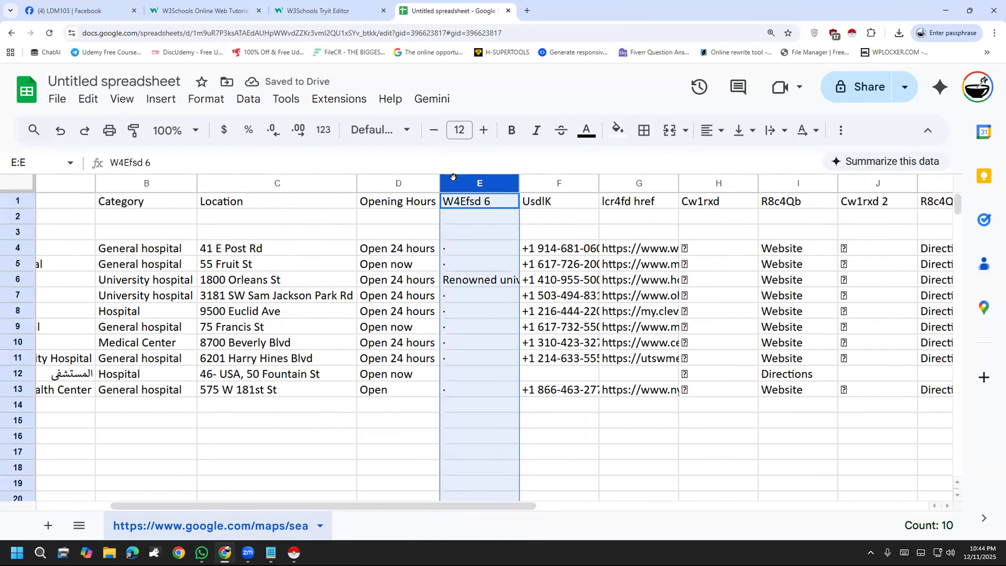
{"action": "left_click", "coordinate": [508, 184]}
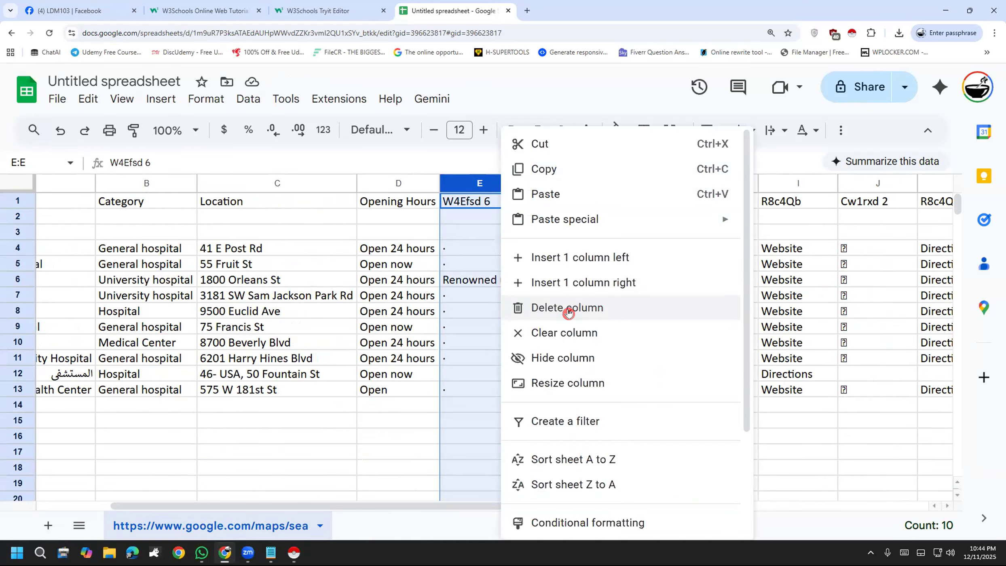
{"action": "left_click", "coordinate": [569, 312]}
{"action": "left_click", "coordinate": [454, 435]}
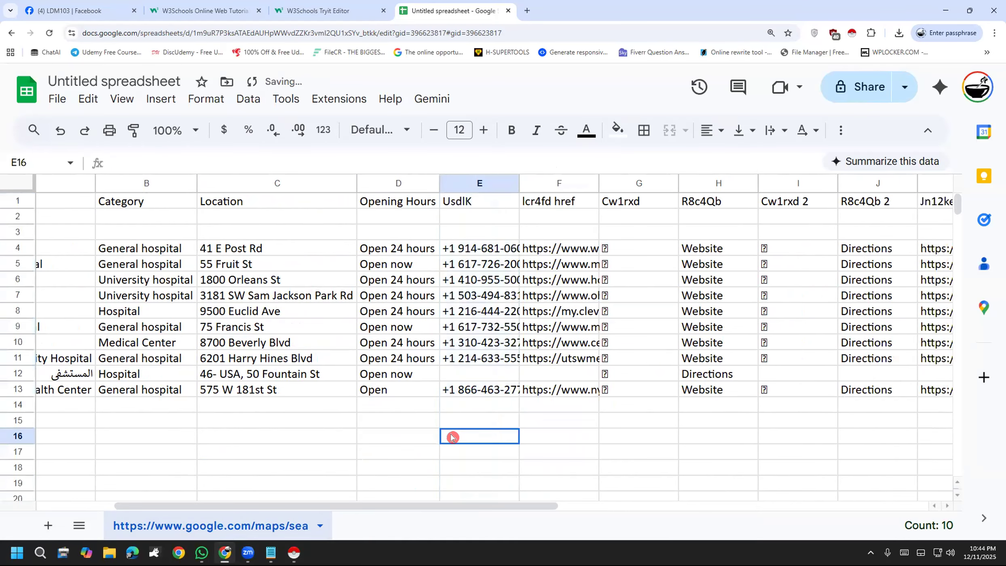
Fit column E to its contents and change its header to "Phone Number".
{"action": "double_click", "coordinate": [518, 183]}
{"action": "left_click", "coordinate": [514, 199]}
{"action": "double_click", "coordinate": [514, 200]}
{"action": "type", "text": "Phone Number"}
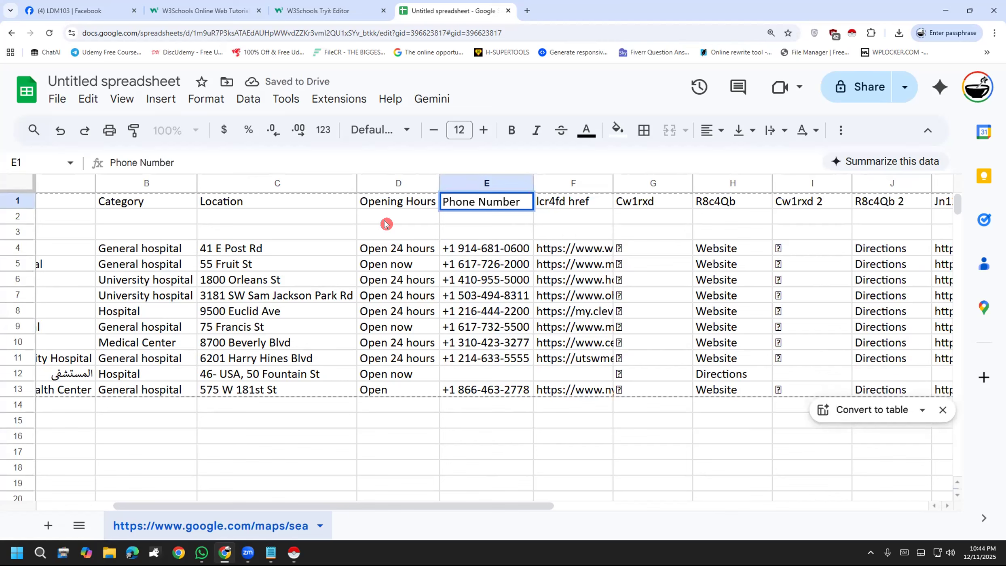
{"action": "left_click", "coordinate": [451, 453]}
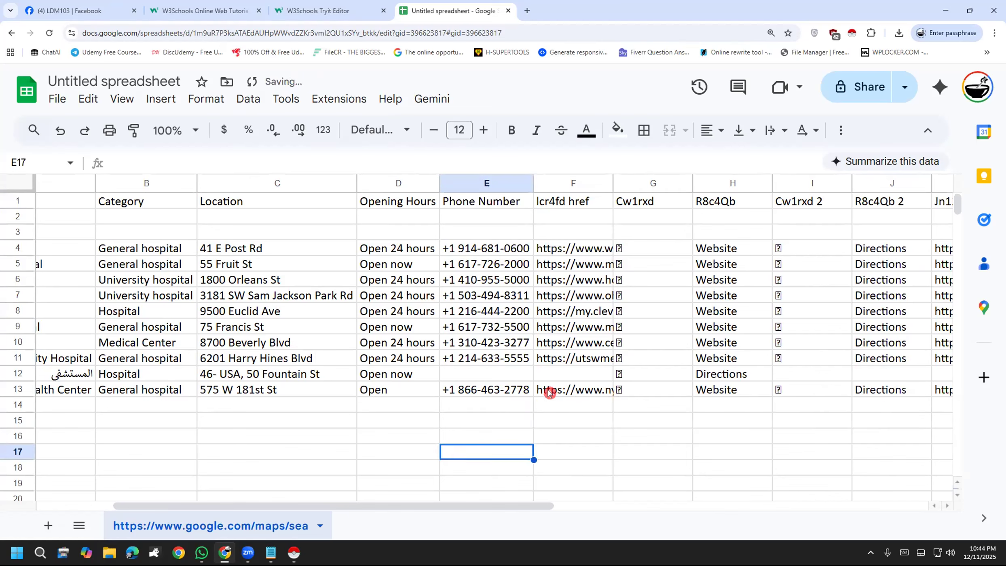
Change the header of link column F to "Website" and fit the column to its contents.
{"action": "left_click", "coordinate": [572, 199]}
{"action": "double_click", "coordinate": [572, 199]}
{"action": "key", "text": "ctrl+a"}
{"action": "type", "text": "We"}
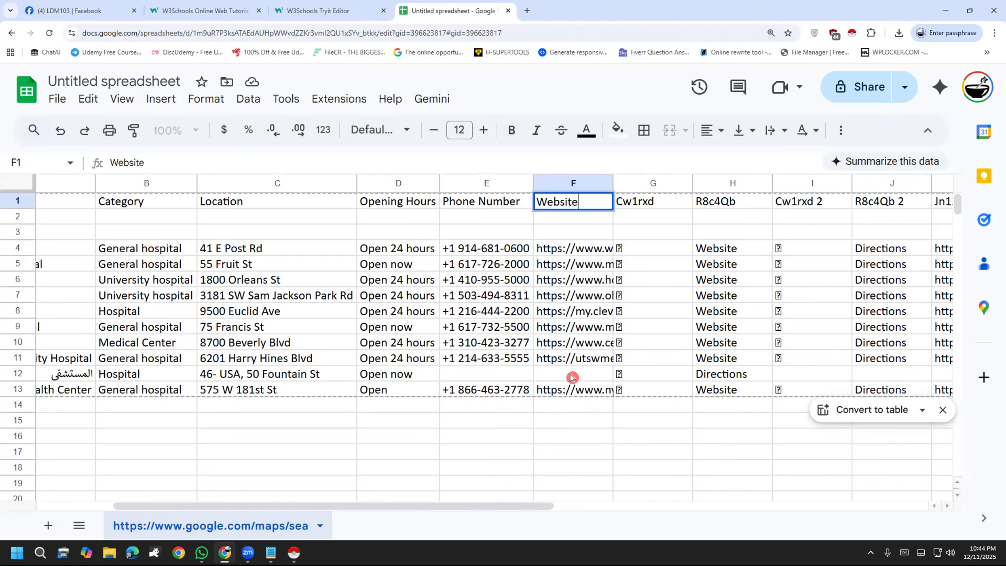
{"action": "type", "text": "bsite"}
{"action": "left_click", "coordinate": [601, 452]}
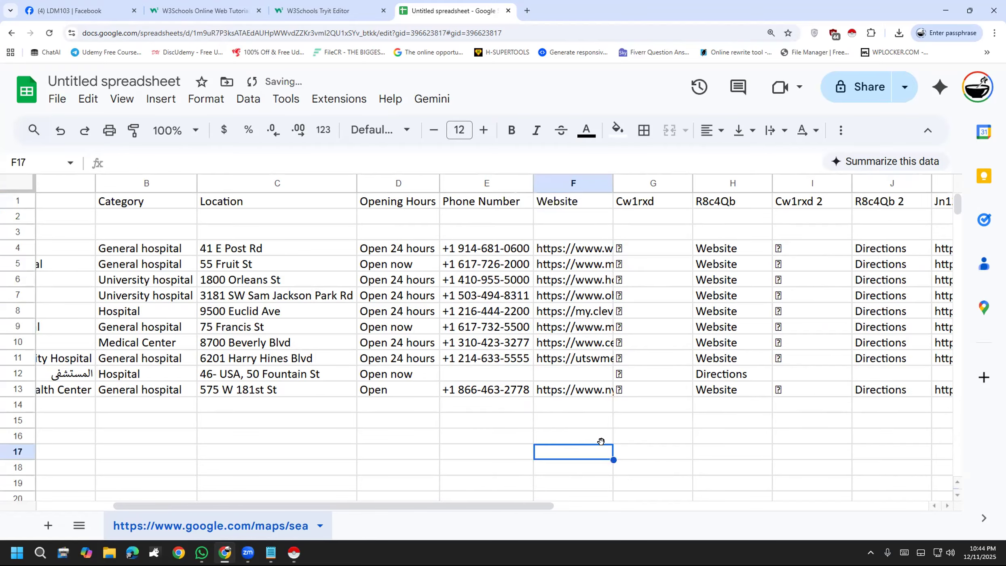
{"action": "double_click", "coordinate": [609, 180]}
{"action": "left_click", "coordinate": [638, 371]}
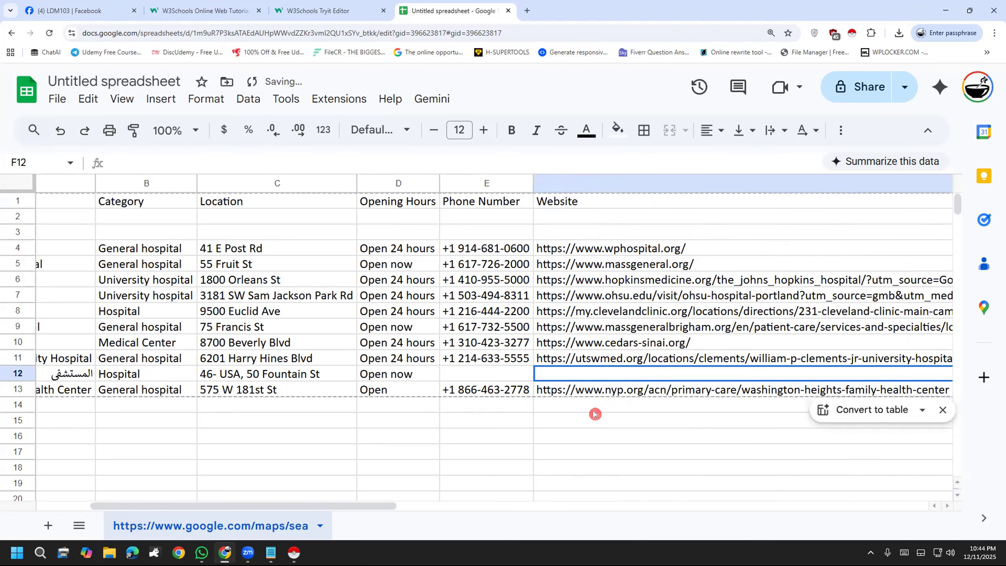
Delete row 12, the hospital with the Arabic name and no phone number or website.
{"action": "left_click_drag", "start_coordinate": [333, 507], "coordinate": [417, 521]}
{"action": "left_click", "coordinate": [479, 486]}
{"action": "left_click", "coordinate": [488, 379]}
{"action": "left_click_drag", "start_coordinate": [394, 506], "coordinate": [143, 501]}
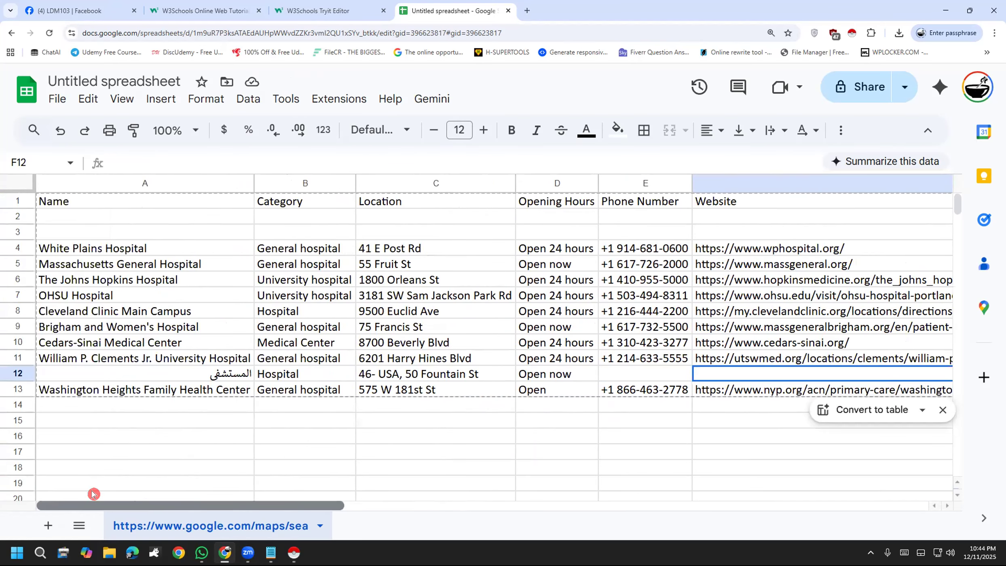
{"action": "left_click", "coordinate": [19, 373]}
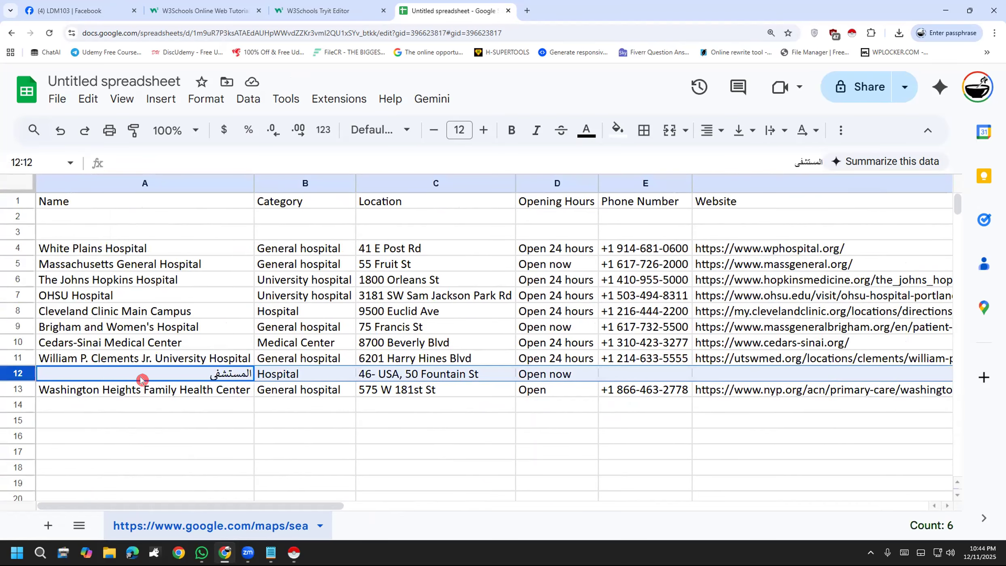
{"action": "right_click", "coordinate": [22, 375]}
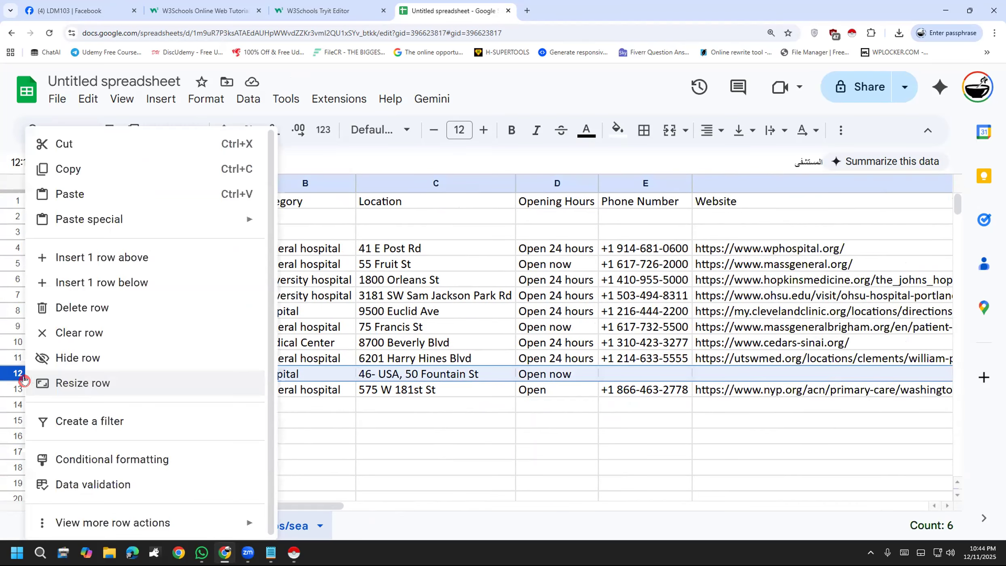
{"action": "left_click", "coordinate": [106, 312]}
{"action": "left_click", "coordinate": [258, 425]}
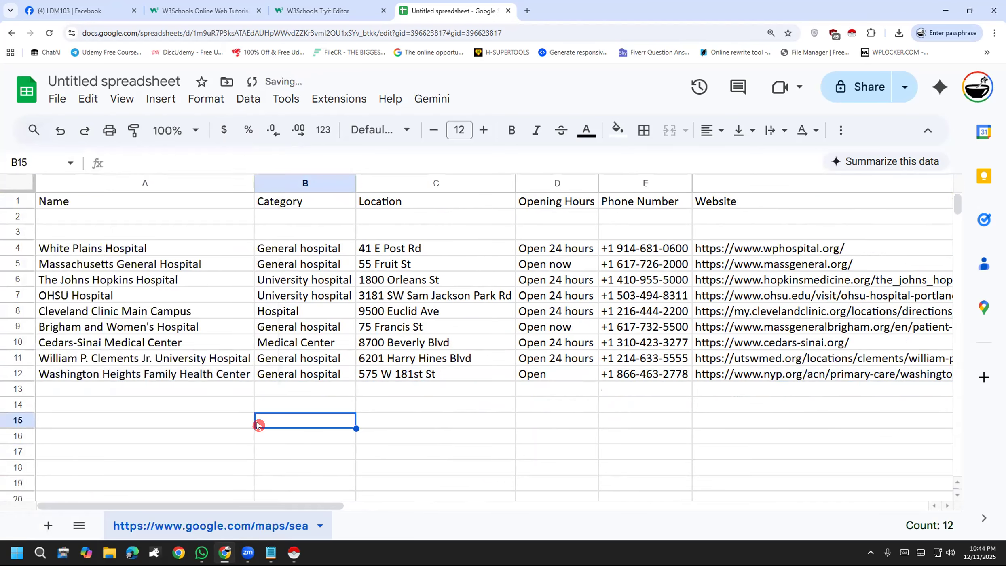
Delete the unneeded columns G through L, from "Cw1rxd" to the review text column "ah5Ghc".
{"action": "left_click_drag", "start_coordinate": [274, 505], "coordinate": [629, 516]}
{"action": "left_click", "coordinate": [532, 184]}
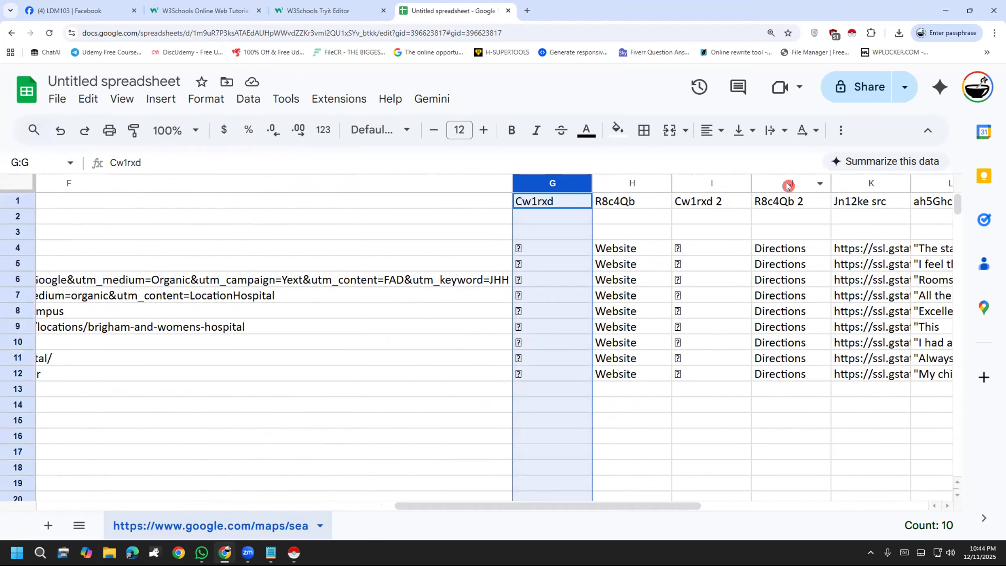
{"action": "left_click_drag", "start_coordinate": [512, 503], "coordinate": [661, 505]}
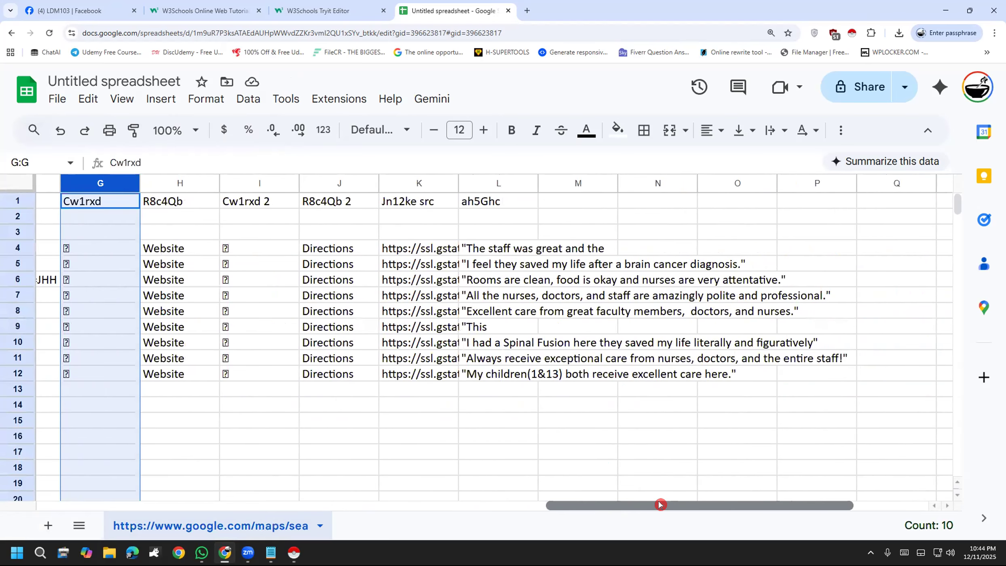
{"action": "left_click", "coordinate": [430, 182], "text": "shift"}
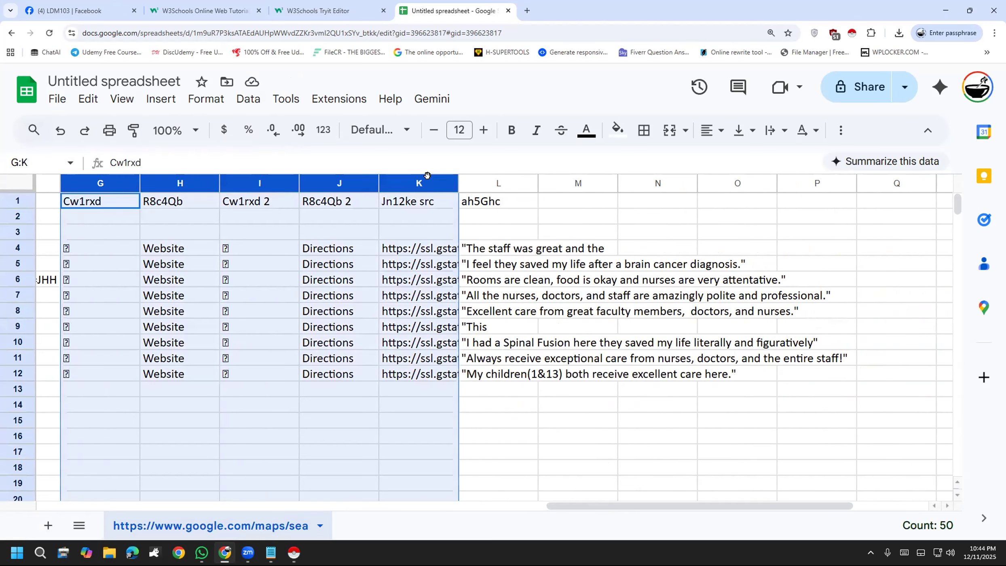
{"action": "left_click", "coordinate": [483, 183], "text": "shift"}
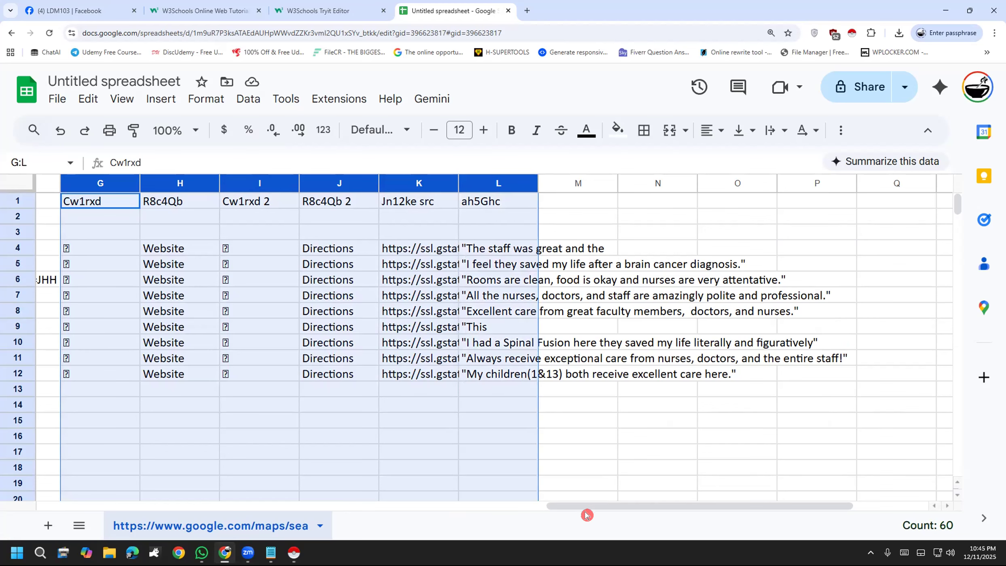
{"action": "left_click_drag", "start_coordinate": [584, 506], "coordinate": [432, 520]}
{"action": "right_click", "coordinate": [544, 190]}
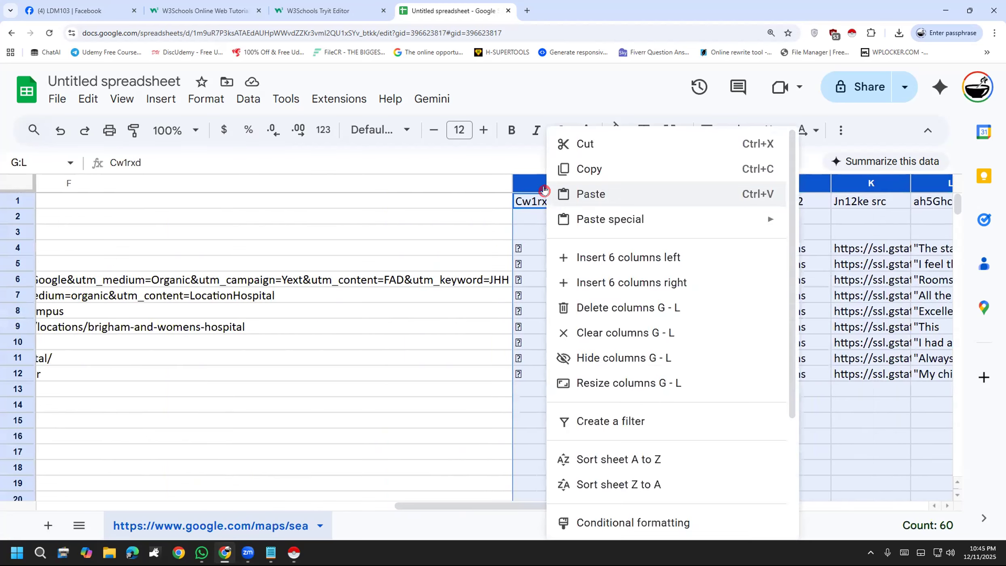
{"action": "left_click", "coordinate": [598, 308]}
{"action": "left_click", "coordinate": [496, 470]}
Add the header "Email" in cell G1, beside the Website column.
{"action": "left_click_drag", "start_coordinate": [512, 504], "coordinate": [411, 512]}
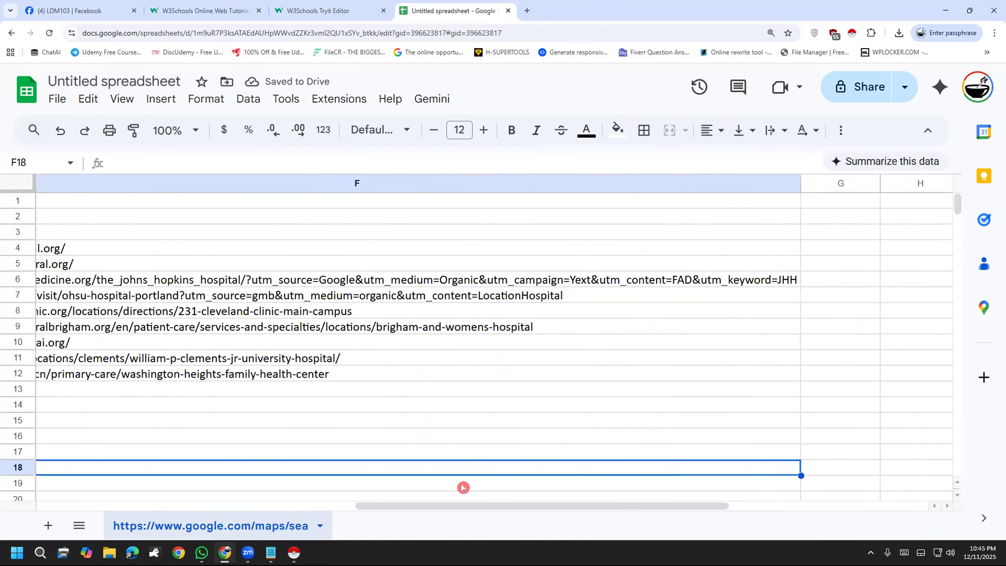
{"action": "left_click", "coordinate": [807, 197]}
{"action": "type", "text": "Email"}
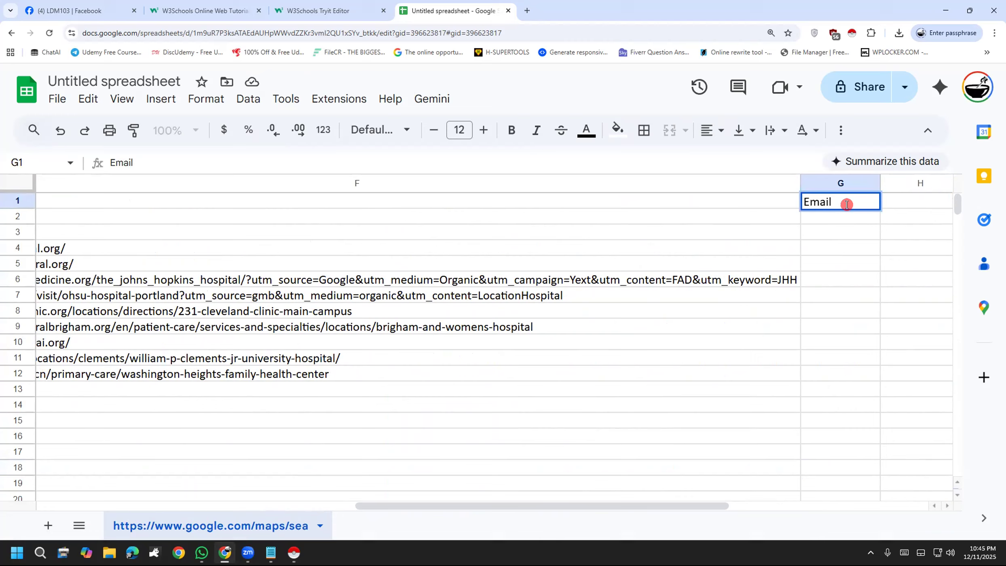
{"action": "left_click", "coordinate": [690, 331]}
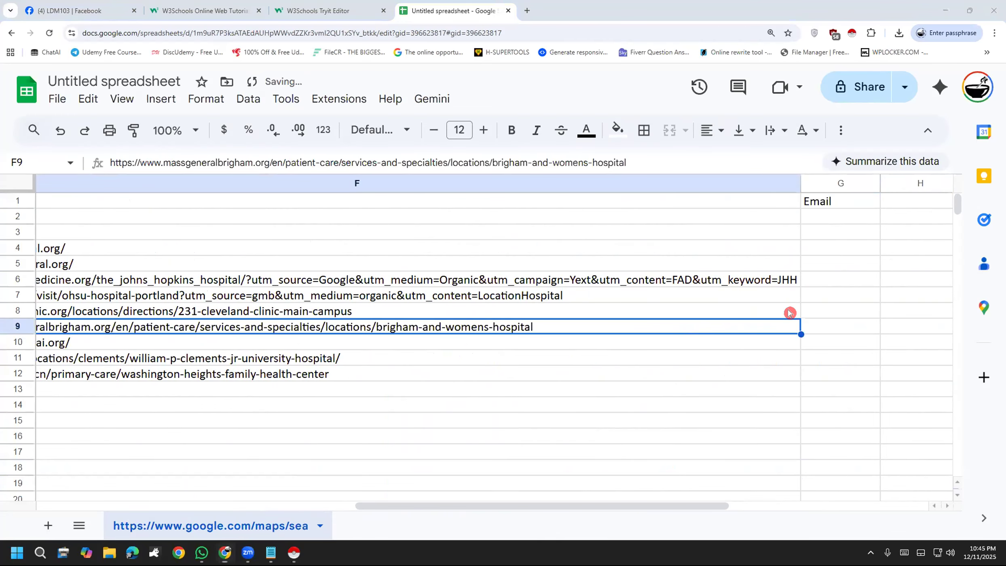
Increase the font size of the data range A1:G13 to 15.
{"action": "left_click_drag", "start_coordinate": [829, 394], "coordinate": [11, 162]}
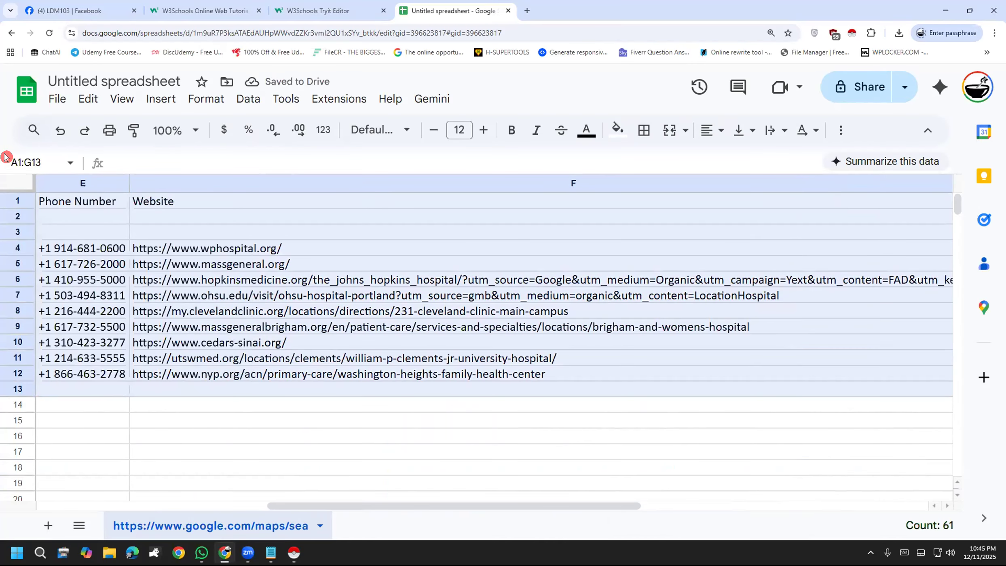
{"action": "left_click", "coordinate": [484, 130]}
{"action": "left_click", "coordinate": [484, 130]}
{"action": "left_click", "coordinate": [484, 130]}
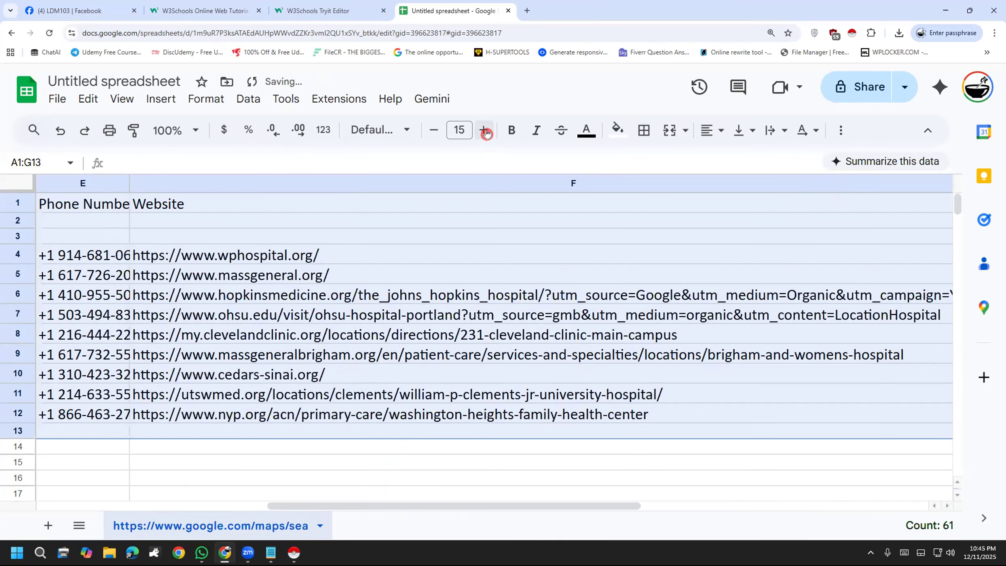
{"action": "left_click", "coordinate": [589, 225]}
Fill the header cells A1:G1 with blue.
{"action": "left_click", "coordinate": [899, 203]}
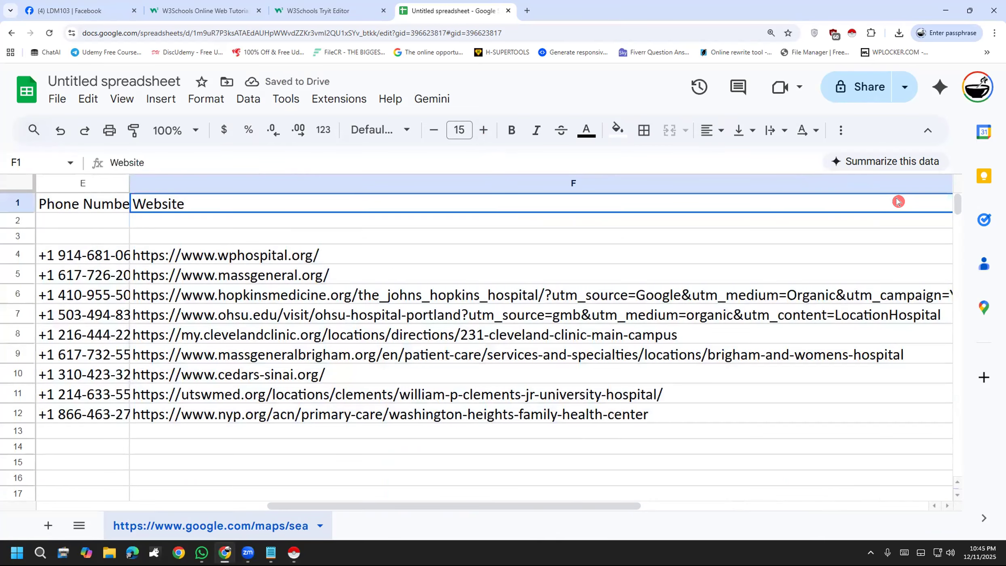
{"action": "left_click_drag", "start_coordinate": [522, 505], "coordinate": [602, 504]}
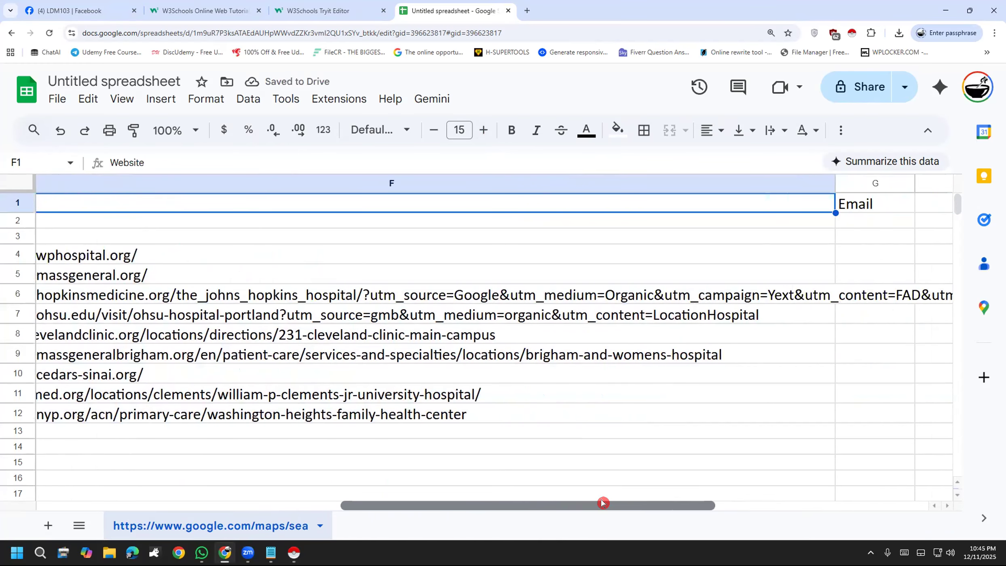
{"action": "left_click_drag", "start_coordinate": [912, 201], "coordinate": [5, 204]}
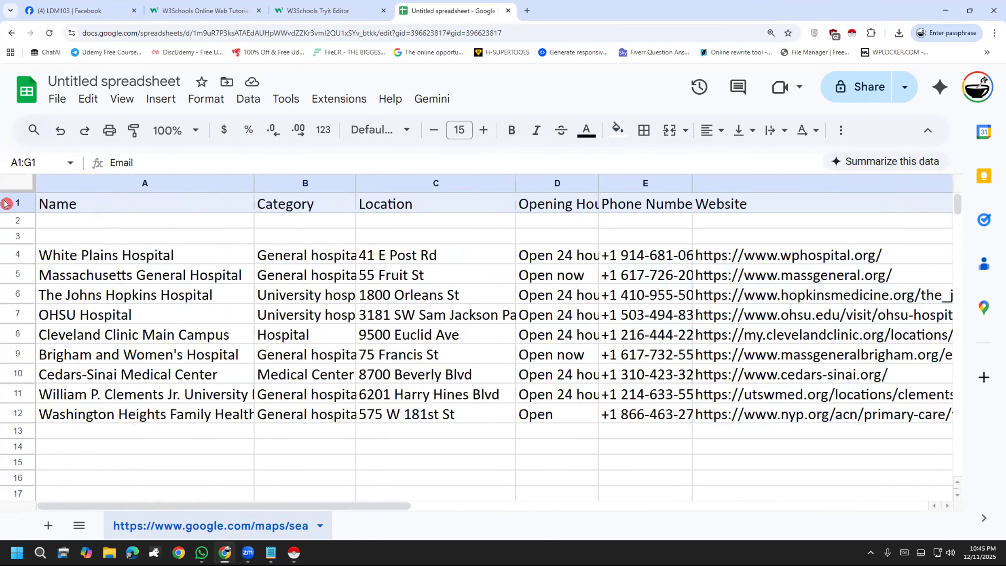
{"action": "left_click", "coordinate": [615, 135]}
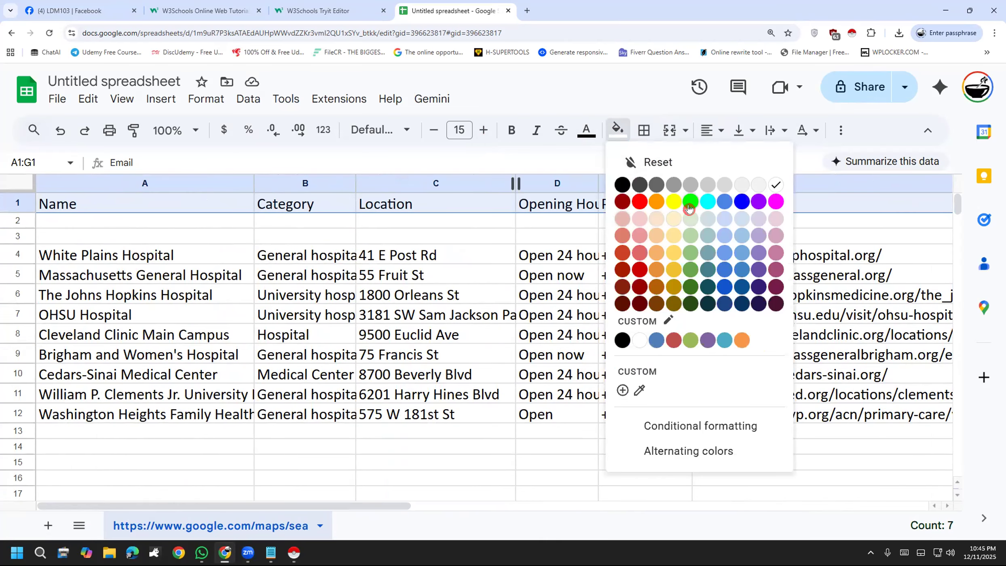
{"action": "left_click", "coordinate": [740, 202]}
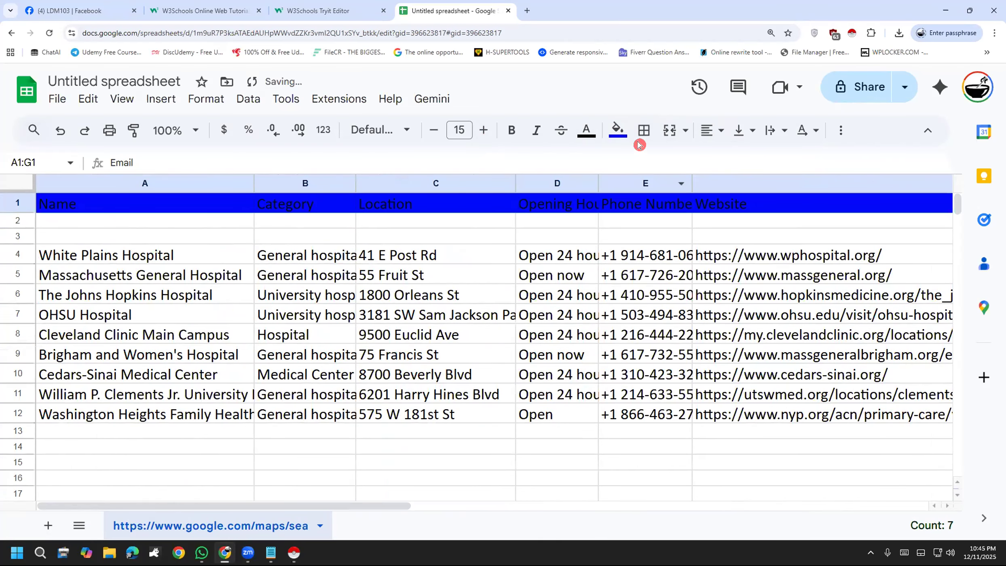
Set the text color of the header cells A1:G1 to white after trying purple.
{"action": "left_click", "coordinate": [587, 130]}
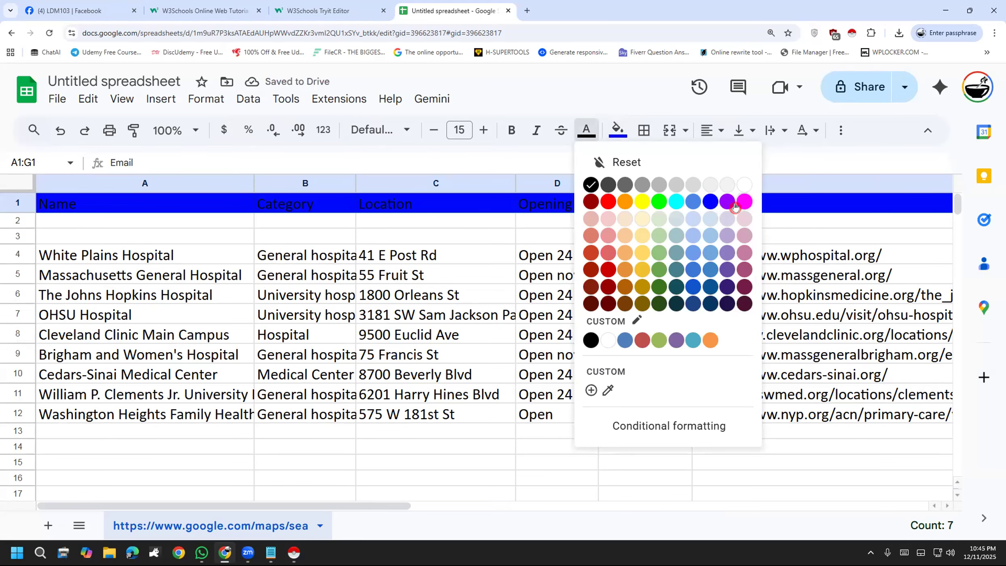
{"action": "left_click", "coordinate": [729, 203]}
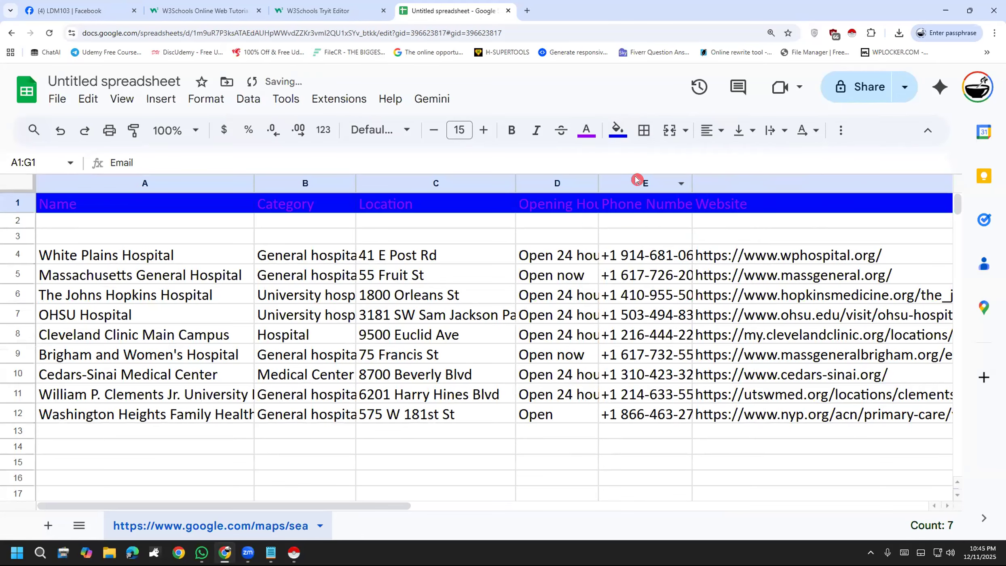
{"action": "left_click", "coordinate": [587, 131]}
{"action": "left_click", "coordinate": [742, 184]}
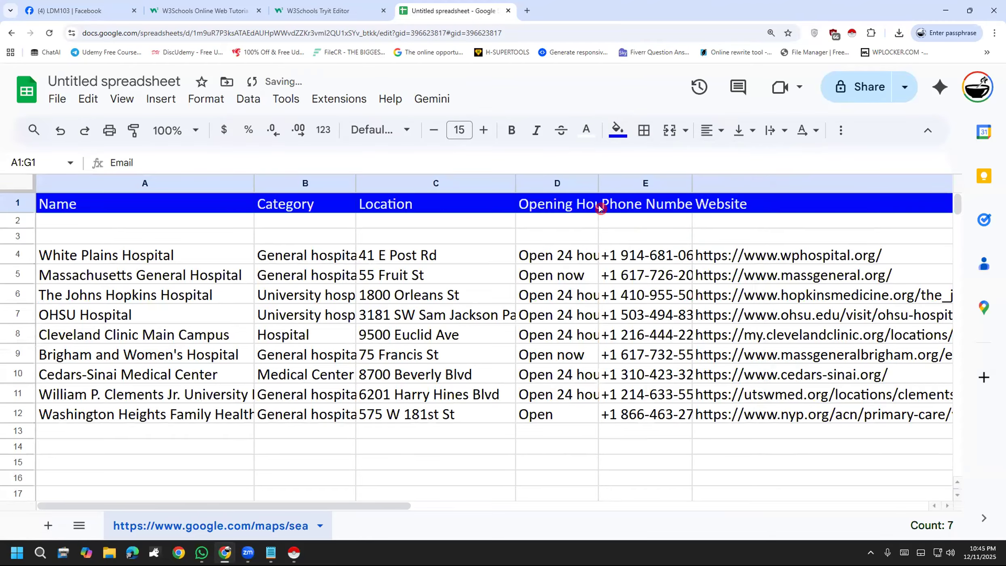
Fit the Opening Hours and Phone Number columns to their enlarged contents.
{"action": "double_click", "coordinate": [600, 184]}
{"action": "scroll", "coordinate": [580, 404], "scroll_direction": "down", "scroll_amount": 1}
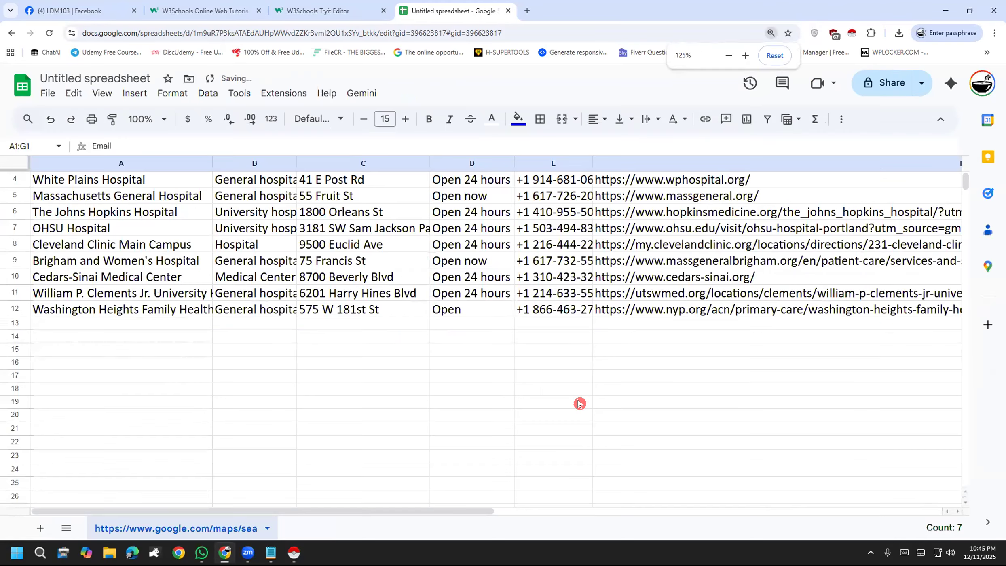
{"action": "scroll", "coordinate": [580, 404], "scroll_direction": "up", "scroll_amount": 1}
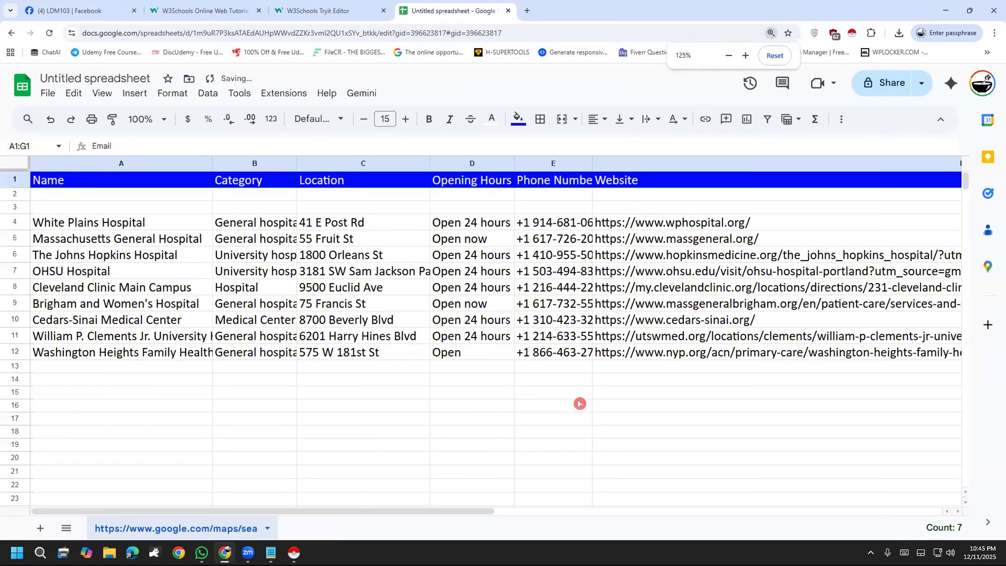
{"action": "double_click", "coordinate": [593, 163]}
{"action": "left_click_drag", "start_coordinate": [602, 441], "coordinate": [605, 434]}
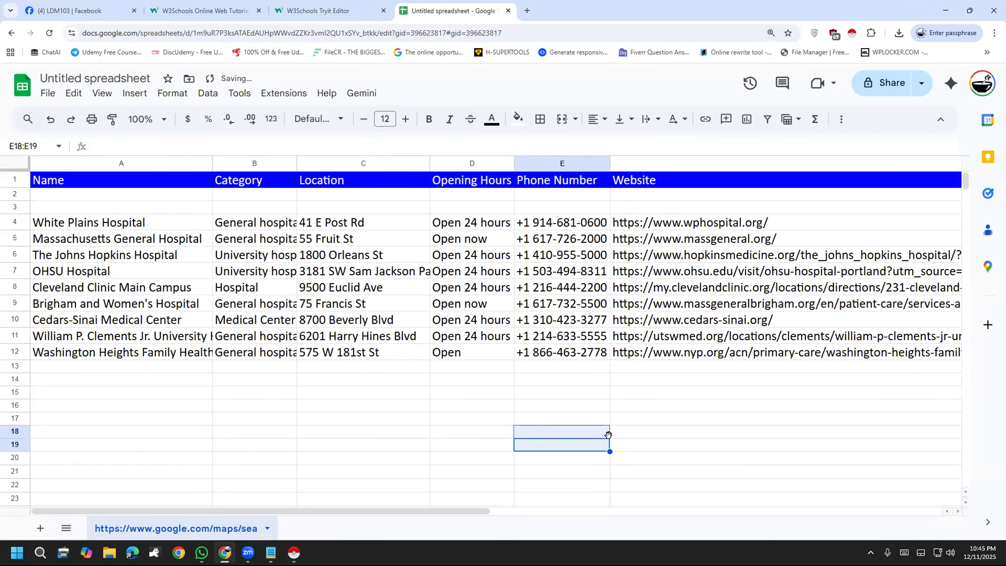
{"action": "left_click", "coordinate": [728, 418]}
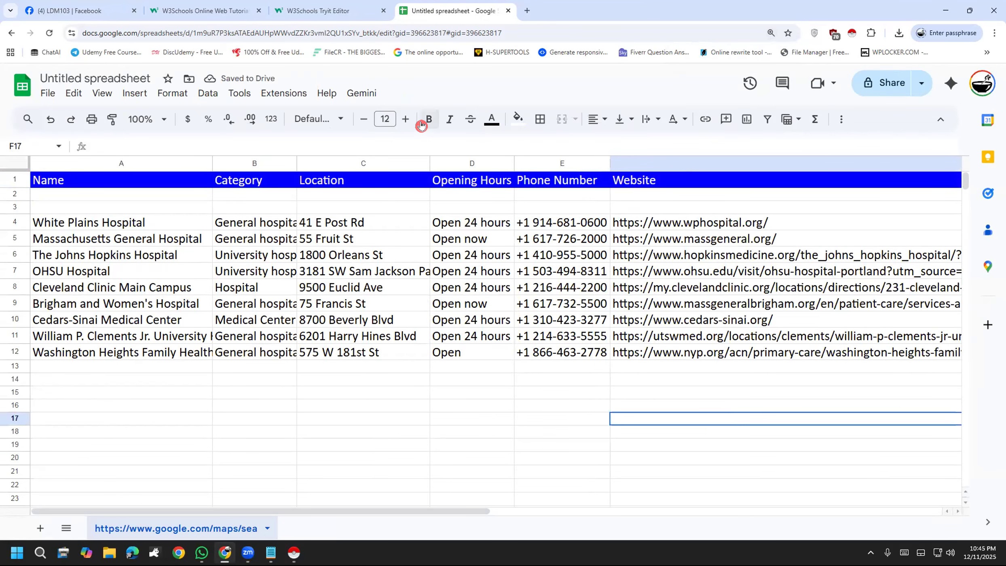
Fit the Location, Category and Website columns to the width of their contents.
{"action": "left_click", "coordinate": [450, 119]}
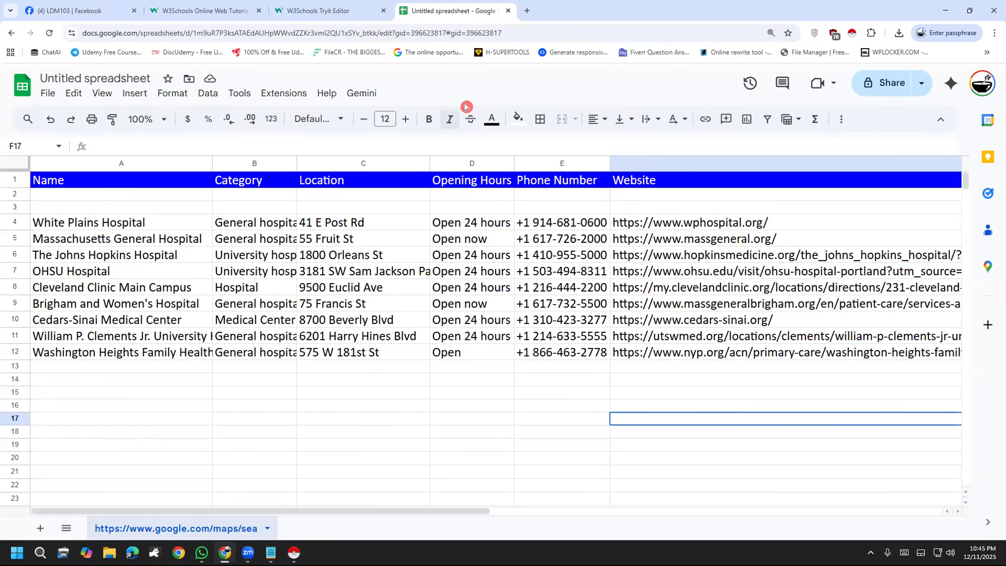
{"action": "left_click", "coordinate": [509, 368]}
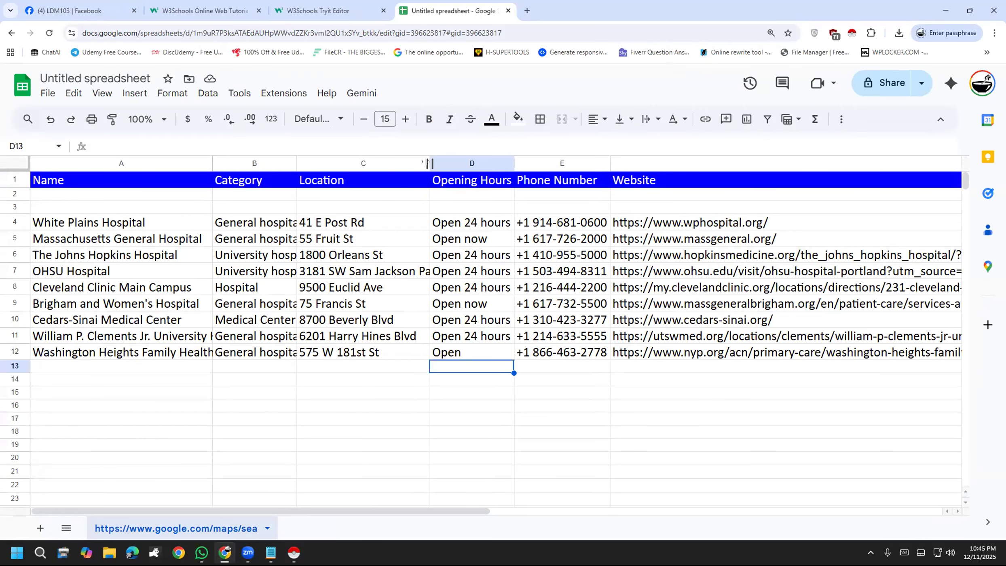
{"action": "double_click", "coordinate": [428, 163]}
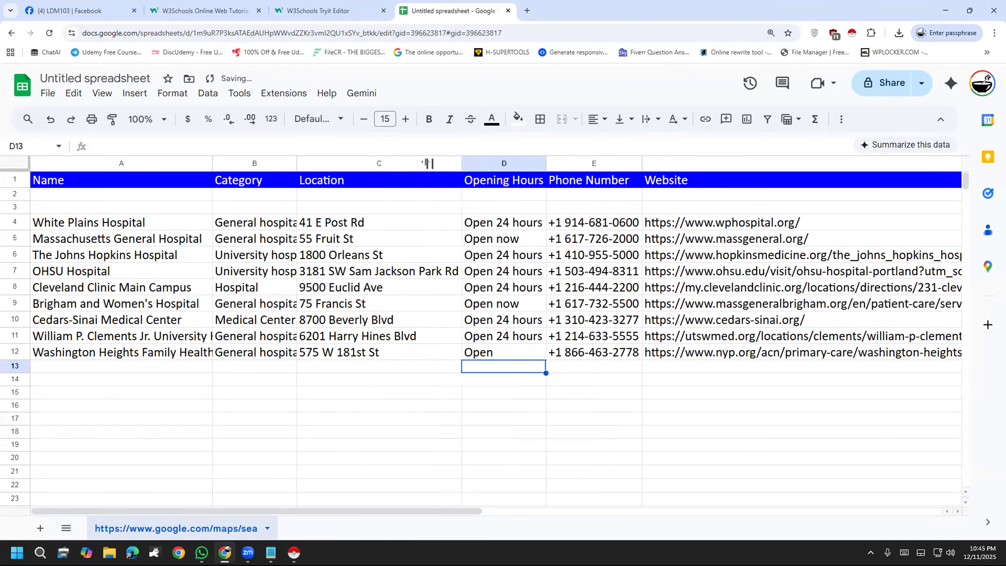
{"action": "double_click", "coordinate": [294, 162]}
{"action": "left_click", "coordinate": [327, 425]}
{"action": "left_click_drag", "start_coordinate": [255, 514], "coordinate": [642, 524]}
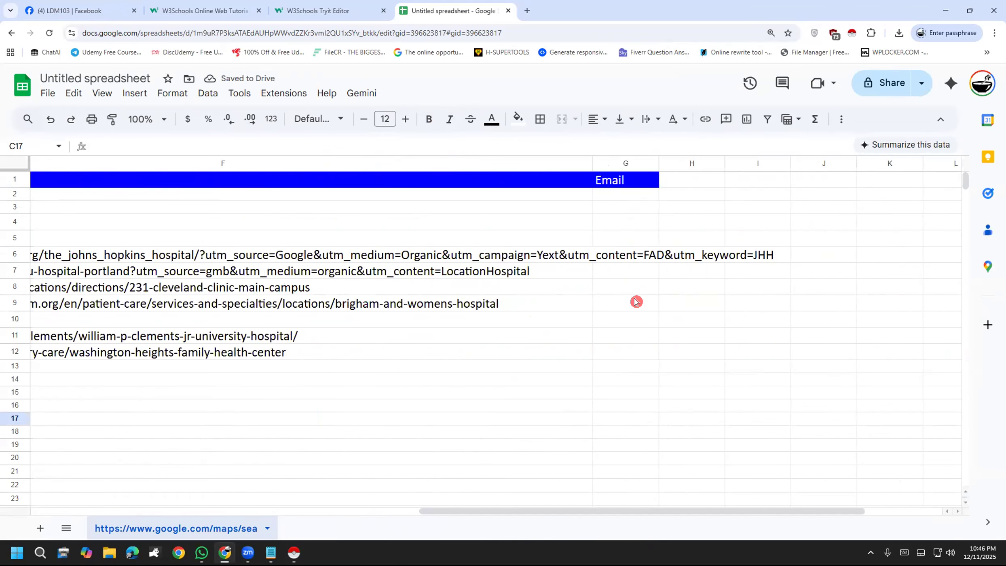
{"action": "double_click", "coordinate": [593, 163]}
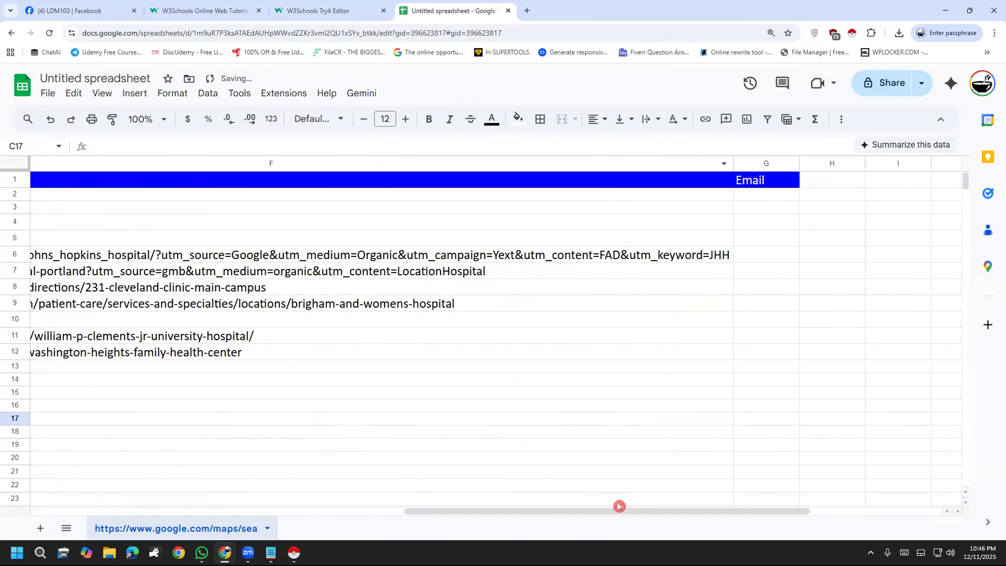
{"action": "left_click_drag", "start_coordinate": [577, 512], "coordinate": [195, 476]}
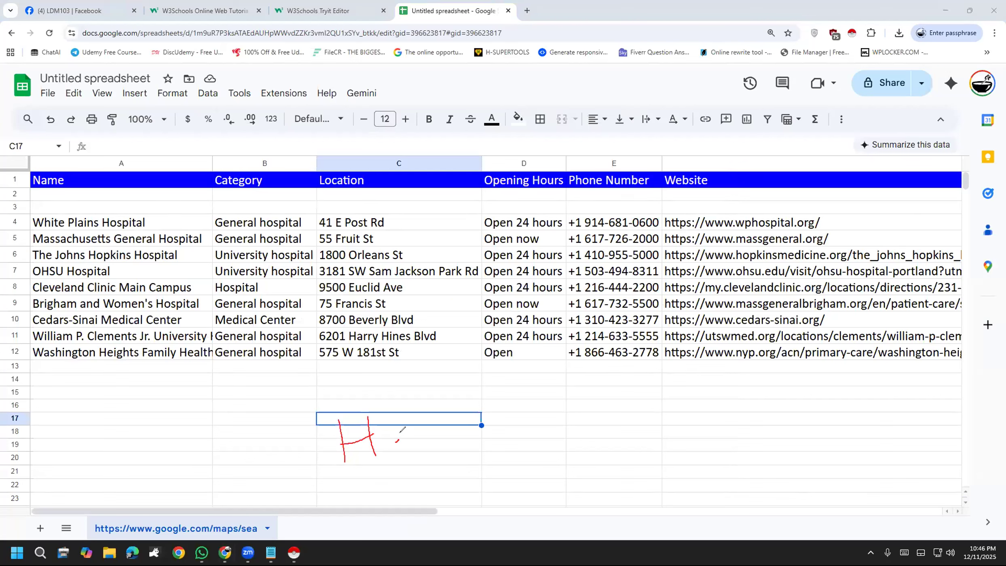
{"action": "mouse_move", "coordinate": [367, 489]}
{"action": "left_mouse_down"}
{"action": "mouse_move", "coordinate": [473, 457]}
{"action": "mouse_move", "coordinate": [254, 410]}
{"action": "mouse_move", "coordinate": [372, 501]}
{"action": "left_mouse_up"}
{"action": "mouse_move", "coordinate": [577, 408]}
{"action": "left_mouse_down"}
{"action": "mouse_move", "coordinate": [546, 416]}
{"action": "mouse_move", "coordinate": [583, 445]}
{"action": "mouse_move", "coordinate": [549, 470]}
{"action": "mouse_move", "coordinate": [614, 443]}
{"action": "mouse_move", "coordinate": [480, 443]}
{"action": "mouse_move", "coordinate": [564, 503]}
{"action": "left_mouse_up"}
{"action": "mouse_move", "coordinate": [706, 422]}
{"action": "left_mouse_down"}
{"action": "mouse_move", "coordinate": [647, 462]}
{"action": "mouse_move", "coordinate": [699, 473]}
{"action": "mouse_move", "coordinate": [732, 420]}
{"action": "mouse_move", "coordinate": [777, 481]}
{"action": "left_mouse_up"}
{"action": "mouse_move", "coordinate": [780, 422]}
{"action": "left_mouse_down"}
{"action": "mouse_move", "coordinate": [803, 407]}
{"action": "mouse_move", "coordinate": [810, 447]}
{"action": "mouse_move", "coordinate": [808, 428]}
{"action": "left_mouse_up"}
{"action": "left_click_drag", "start_coordinate": [826, 383], "coordinate": [830, 469]}
{"action": "left_click_drag", "start_coordinate": [886, 419], "coordinate": [876, 437]}
{"action": "left_click_drag", "start_coordinate": [892, 421], "coordinate": [892, 422]}
{"action": "left_click_drag", "start_coordinate": [896, 401], "coordinate": [908, 441]}
{"action": "mouse_move", "coordinate": [911, 435]}
{"action": "left_mouse_down"}
{"action": "mouse_move", "coordinate": [930, 427]}
{"action": "mouse_move", "coordinate": [936, 438]}
{"action": "mouse_move", "coordinate": [961, 405]}
{"action": "mouse_move", "coordinate": [968, 421]}
{"action": "mouse_move", "coordinate": [984, 412]}
{"action": "left_mouse_up"}
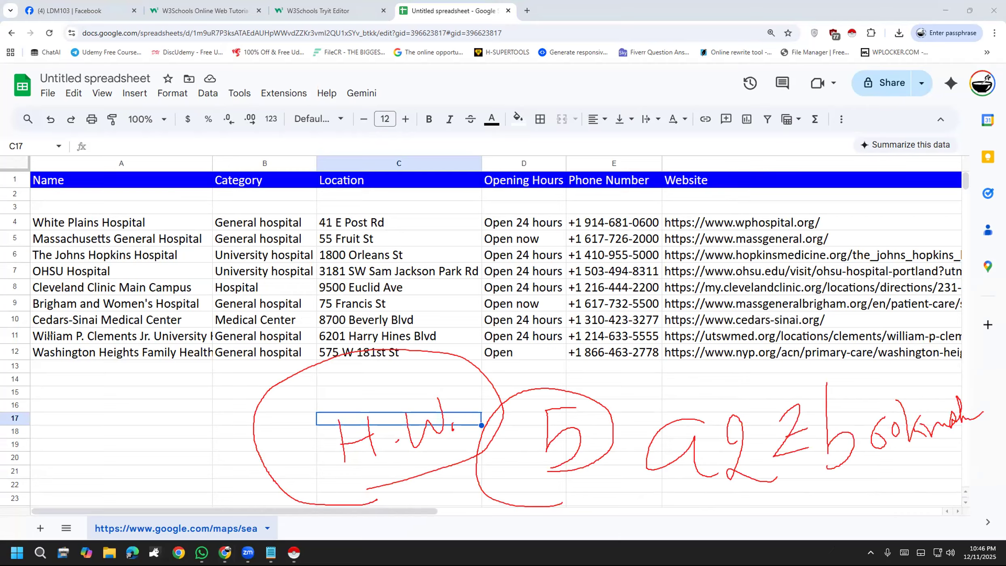
{"action": "key", "text": "Escape"}
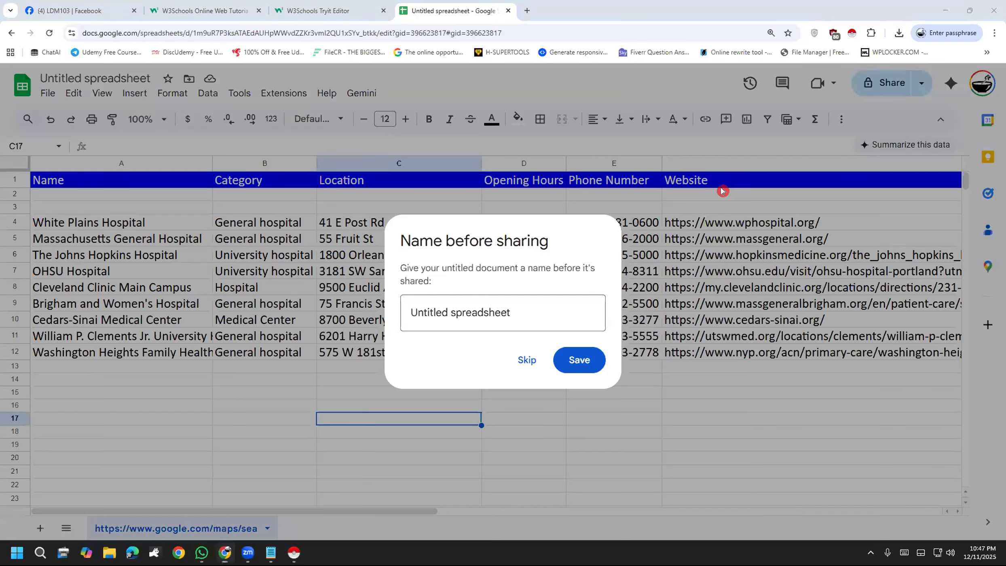
Skip naming the spreadsheet and set its general sharing access to Anyone with the link.
{"action": "left_click", "coordinate": [521, 360]}
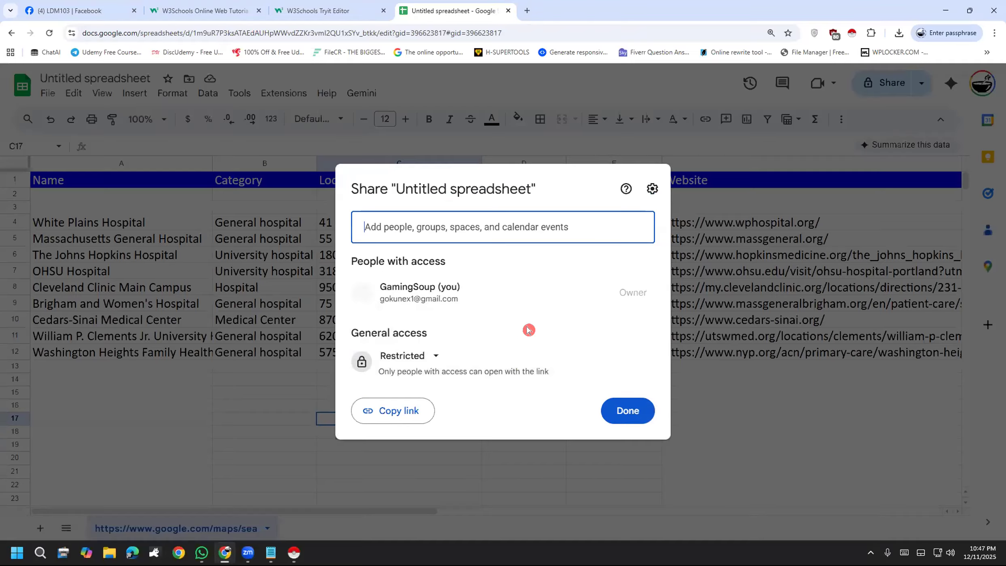
{"action": "left_click", "coordinate": [410, 354]}
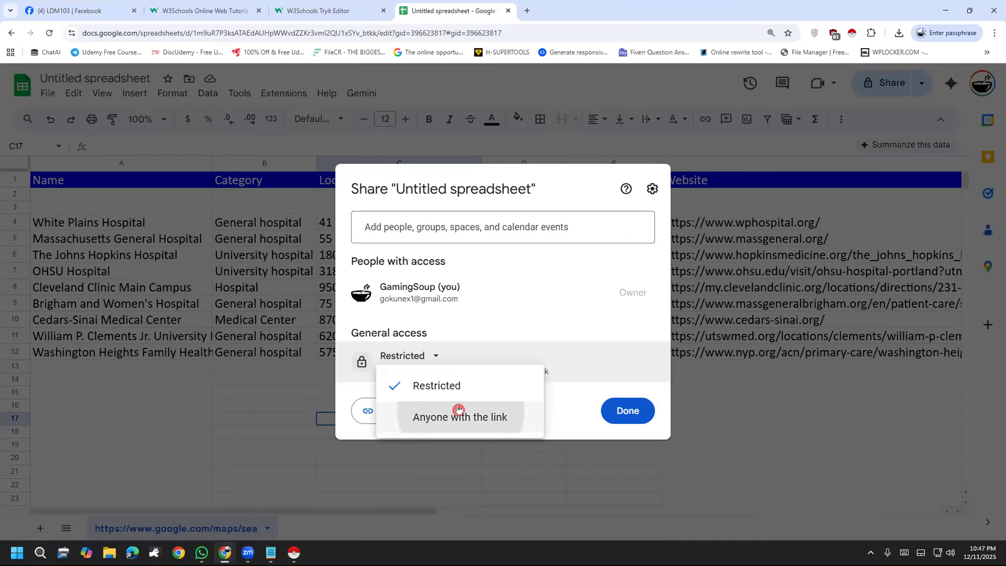
{"action": "left_click", "coordinate": [458, 414]}
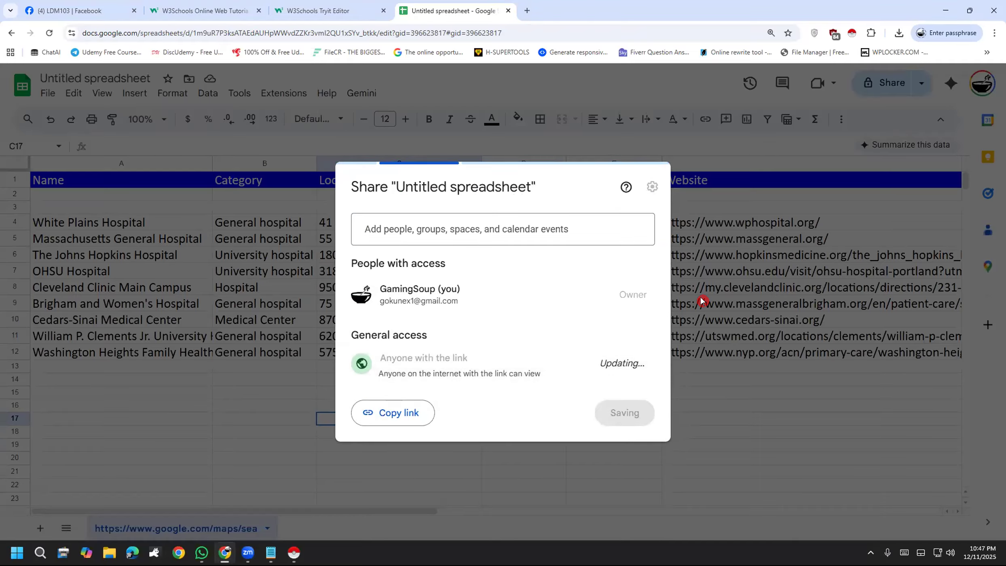
Switch to File Explorer and view Instant Data Scapper Homework.jpg in the HOMEWORK PICTURES folder under Presentations, closing the image when done.
{"action": "key", "text": "super+d"}
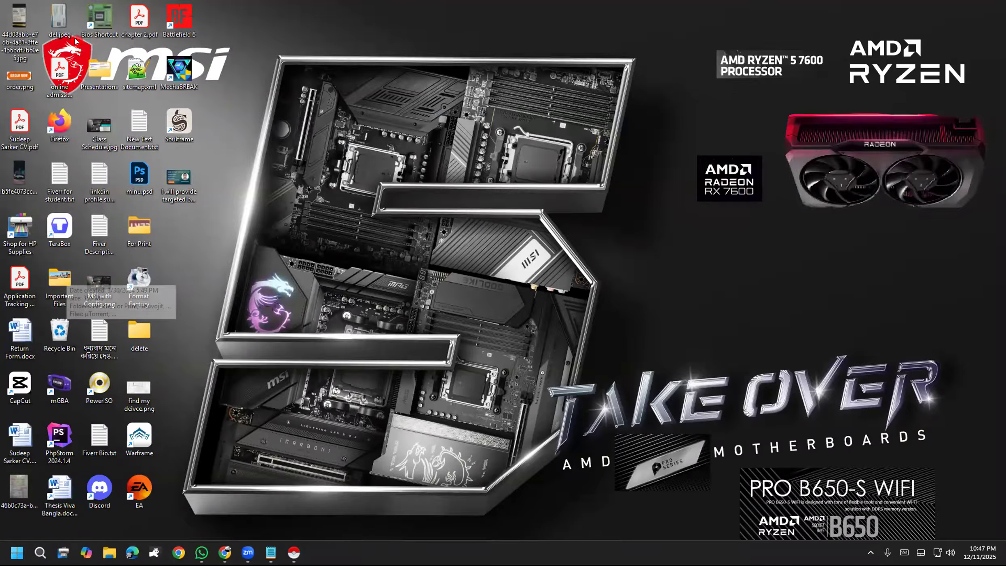
{"action": "double_click", "coordinate": [99, 81]}
{"action": "double_click", "coordinate": [227, 125]}
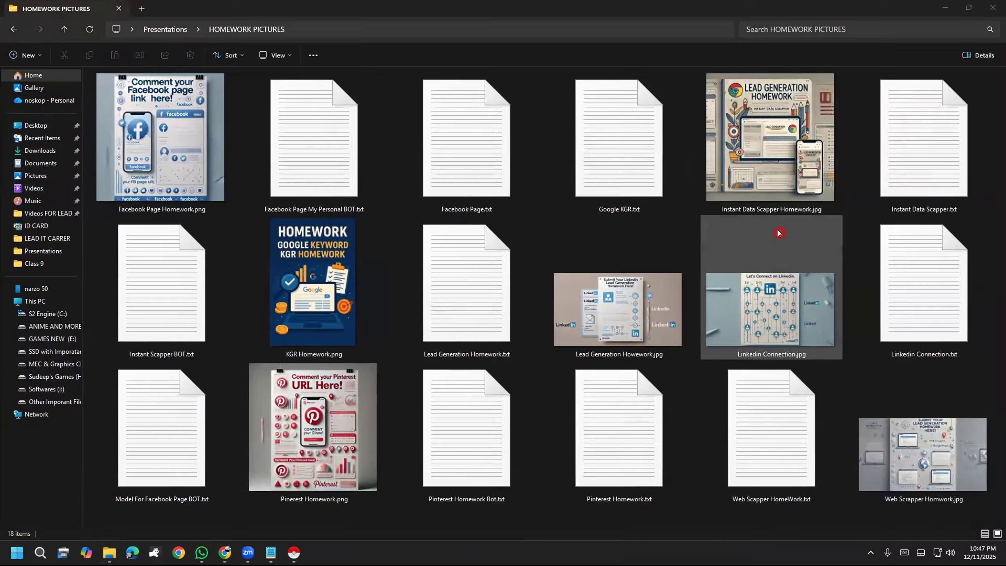
{"action": "double_click", "coordinate": [781, 166]}
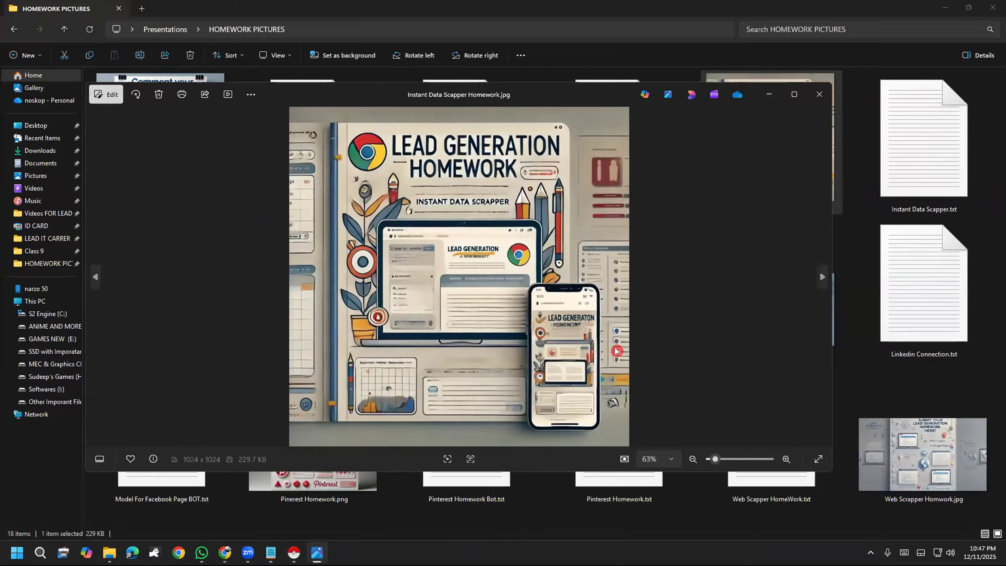
{"action": "left_click", "coordinate": [817, 99]}
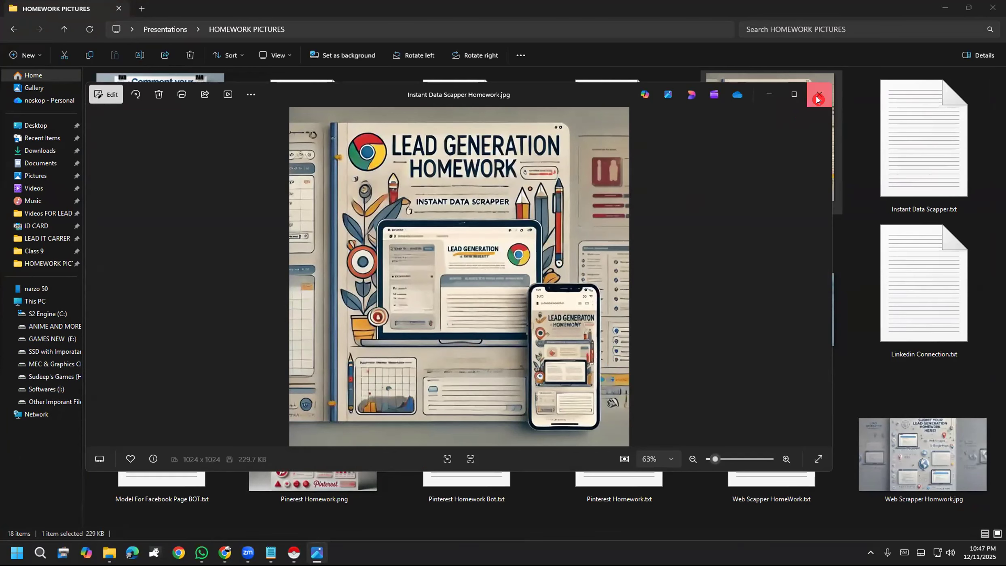